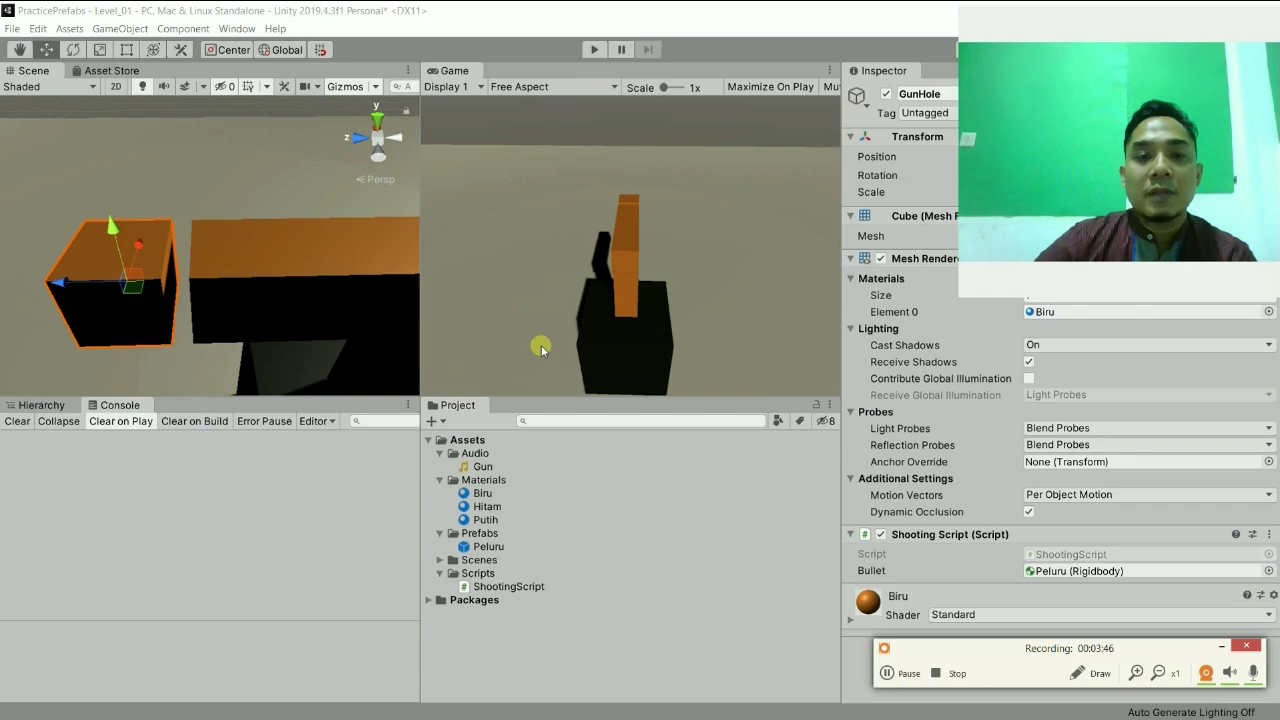
# Zoom out, show the Level_01 hierarchy, and reframe the Scene view looking down on the gun.
pyautogui.scroll(-5, 271, 256)
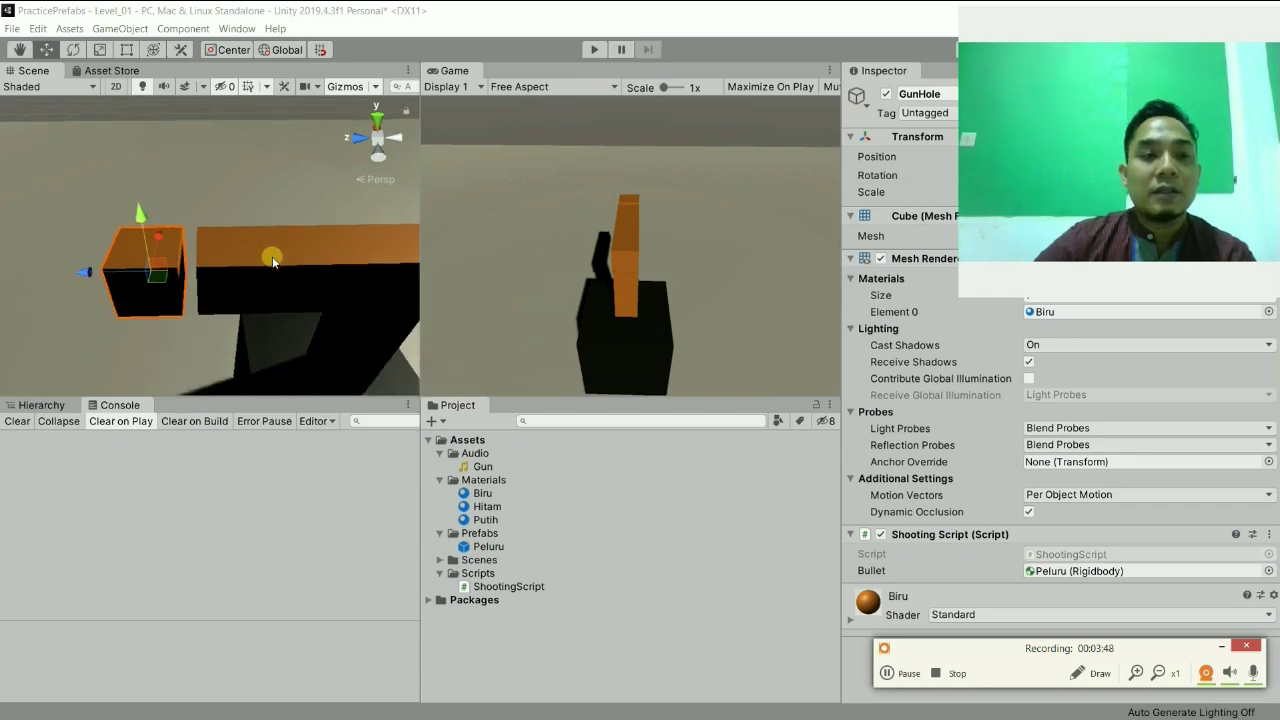
pyautogui.click(41, 405)
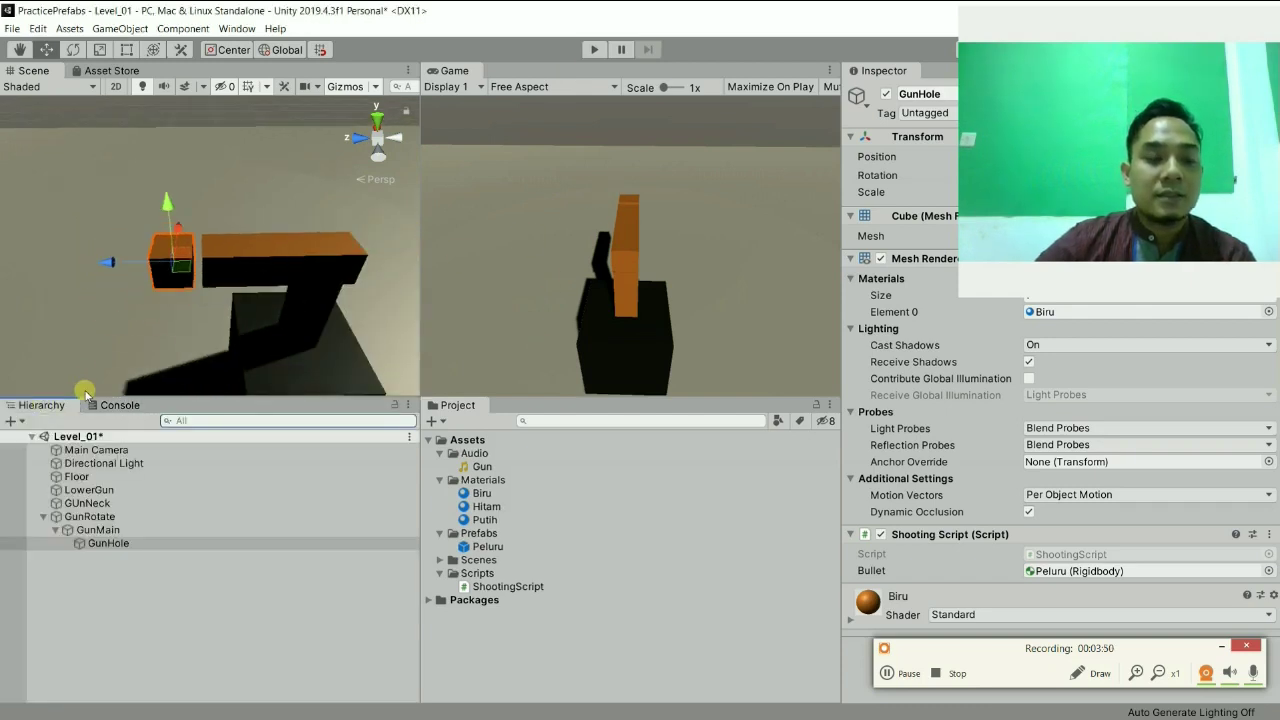
pyautogui.moveTo(249, 262); pyautogui.dragTo(177, 212, button='middle')
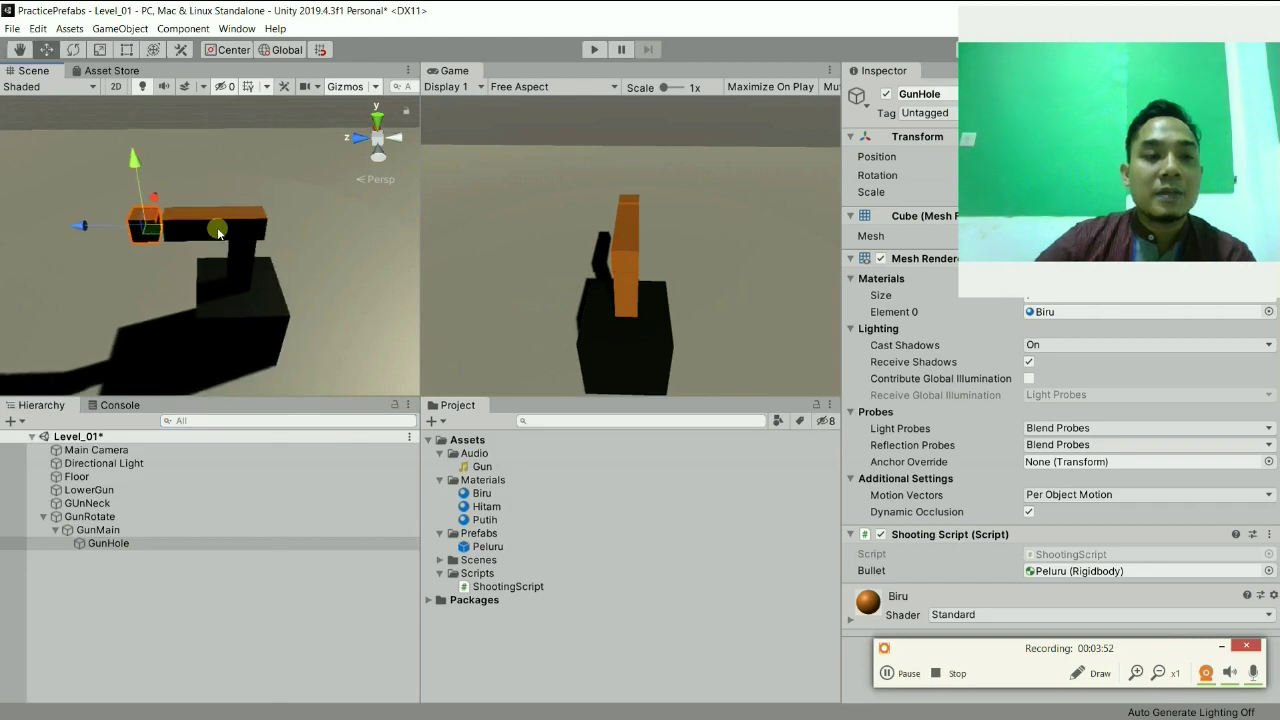
pyautogui.moveTo(221, 279)
pyautogui.keyDown('alt'); pyautogui.mouseDown()
pyautogui.moveTo(547, 289)
pyautogui.moveTo(420, 300)
pyautogui.mouseUp(); pyautogui.keyUp('alt')
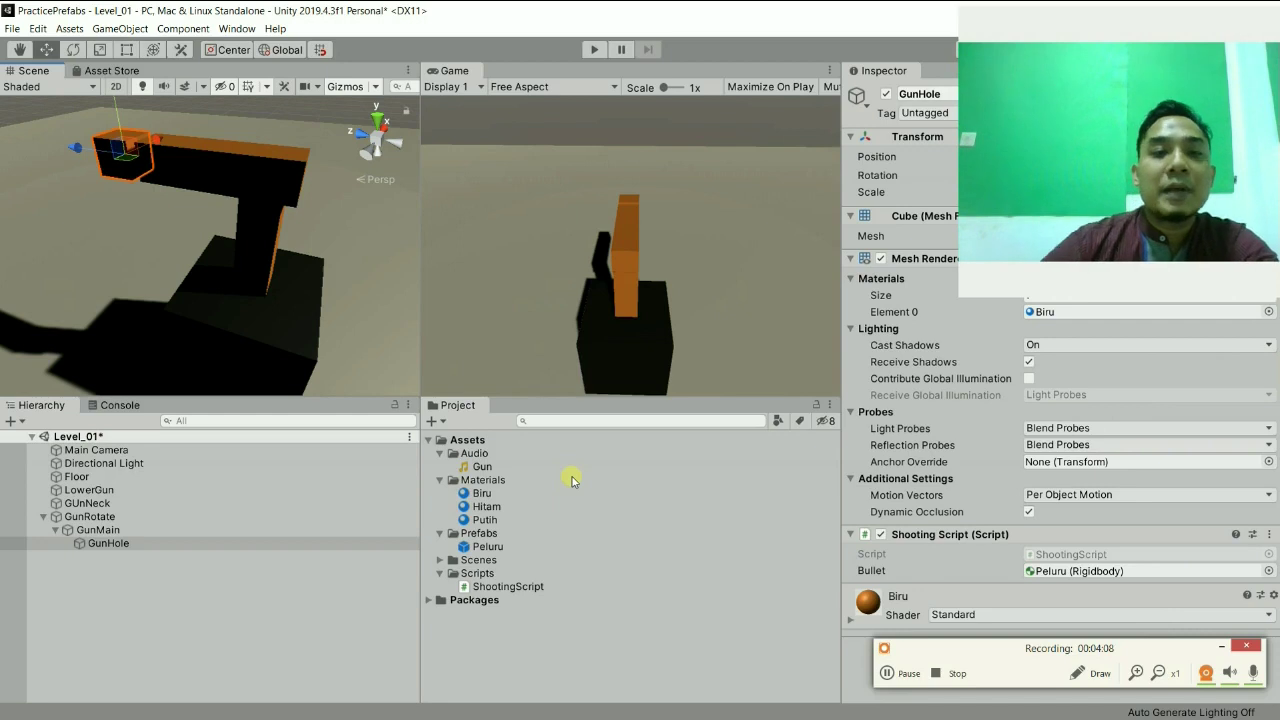
# Start Play mode, stop it, then start the game again.
pyautogui.click(593, 52)
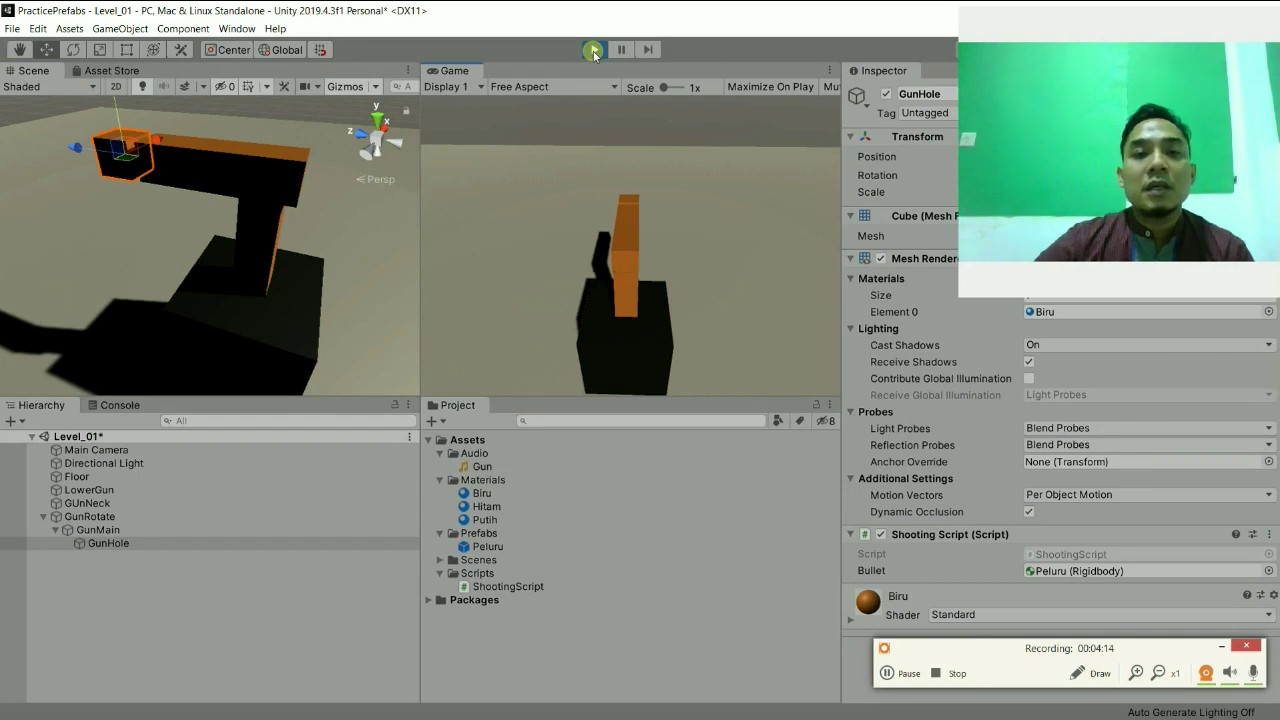
pyautogui.click(593, 52)
pyautogui.click(594, 50)
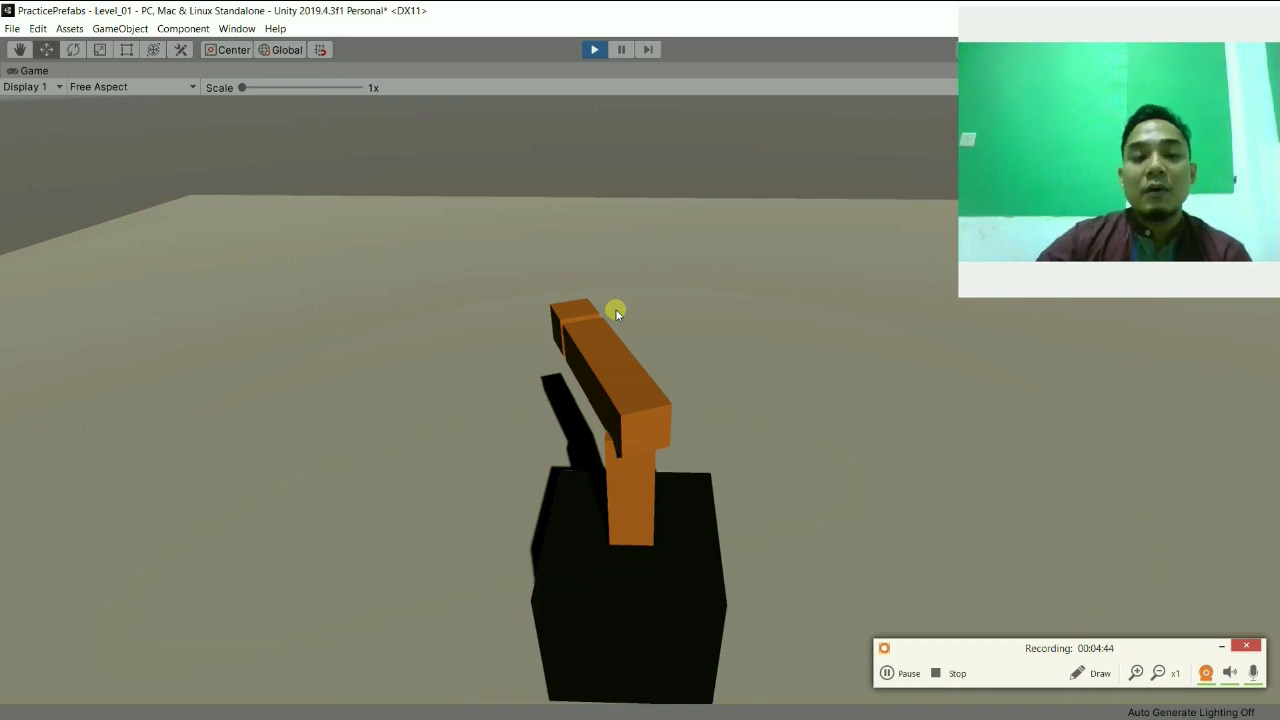
# Fire bullets repeatedly in the Game view as the gun arm swings left and right.
pyautogui.click(605, 307)
pyautogui.click(618, 305)
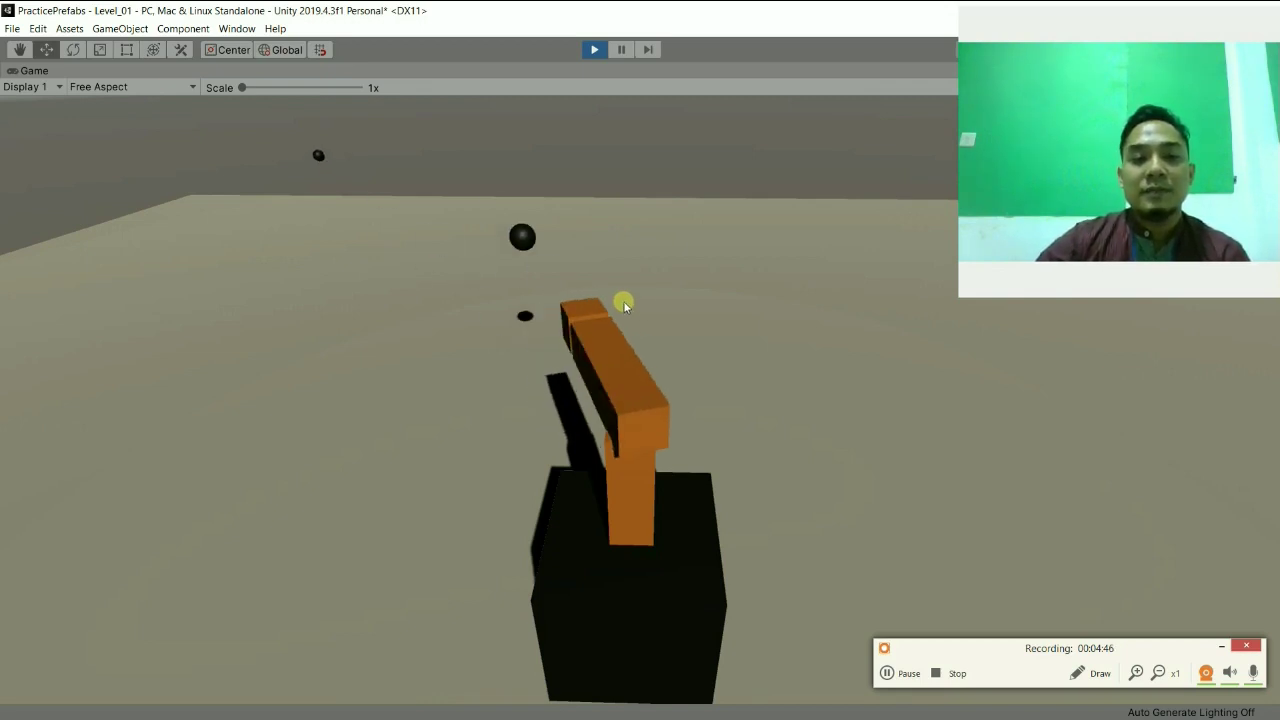
pyautogui.click(640, 302)
pyautogui.click(633, 310)
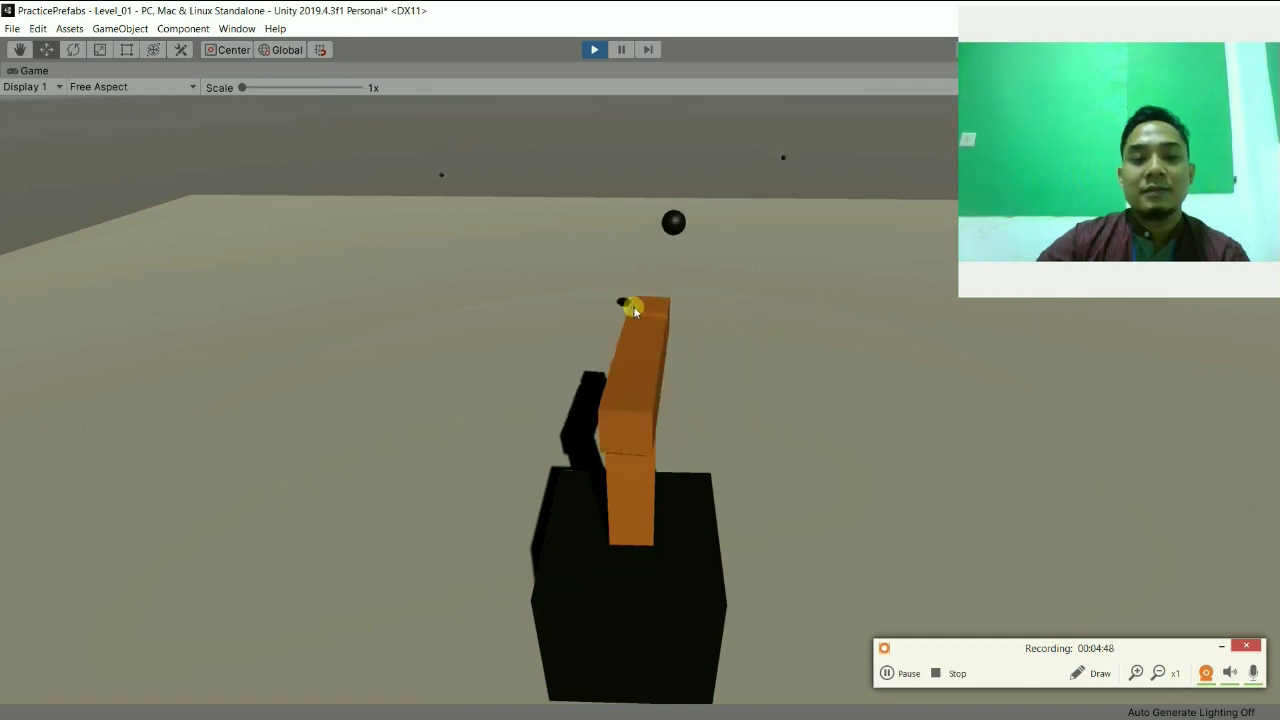
pyautogui.click(571, 306)
pyautogui.click(622, 294)
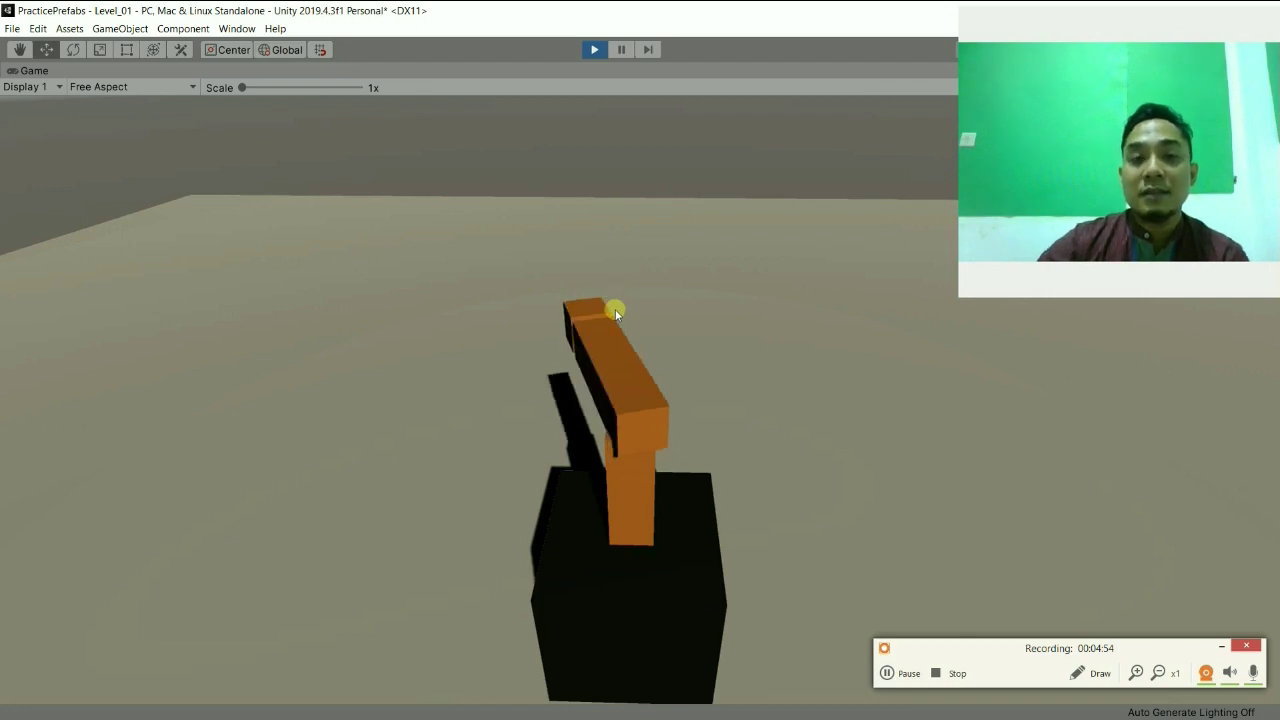
pyautogui.click(611, 167)
pyautogui.click(621, 175)
pyautogui.click(665, 186)
pyautogui.click(689, 191)
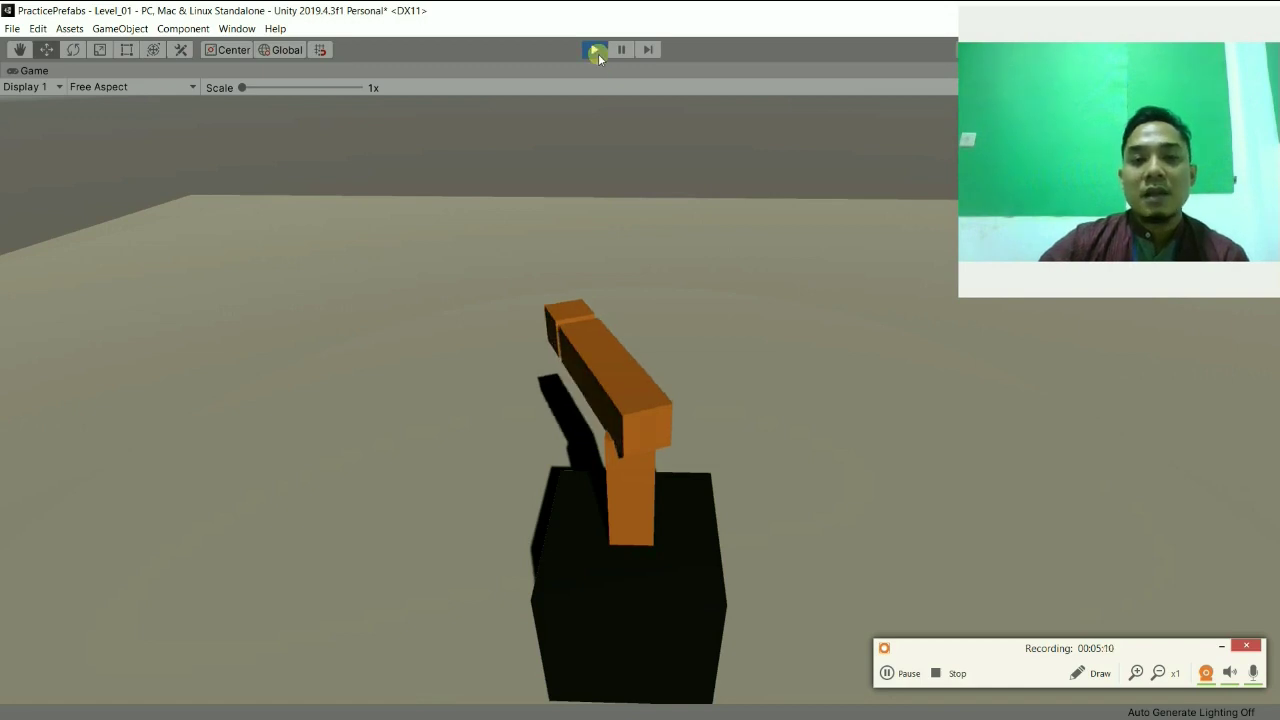
# Stop the game and inspect the Peluru prefab's Sphere mesh and Hitam material.
pyautogui.click(598, 53)
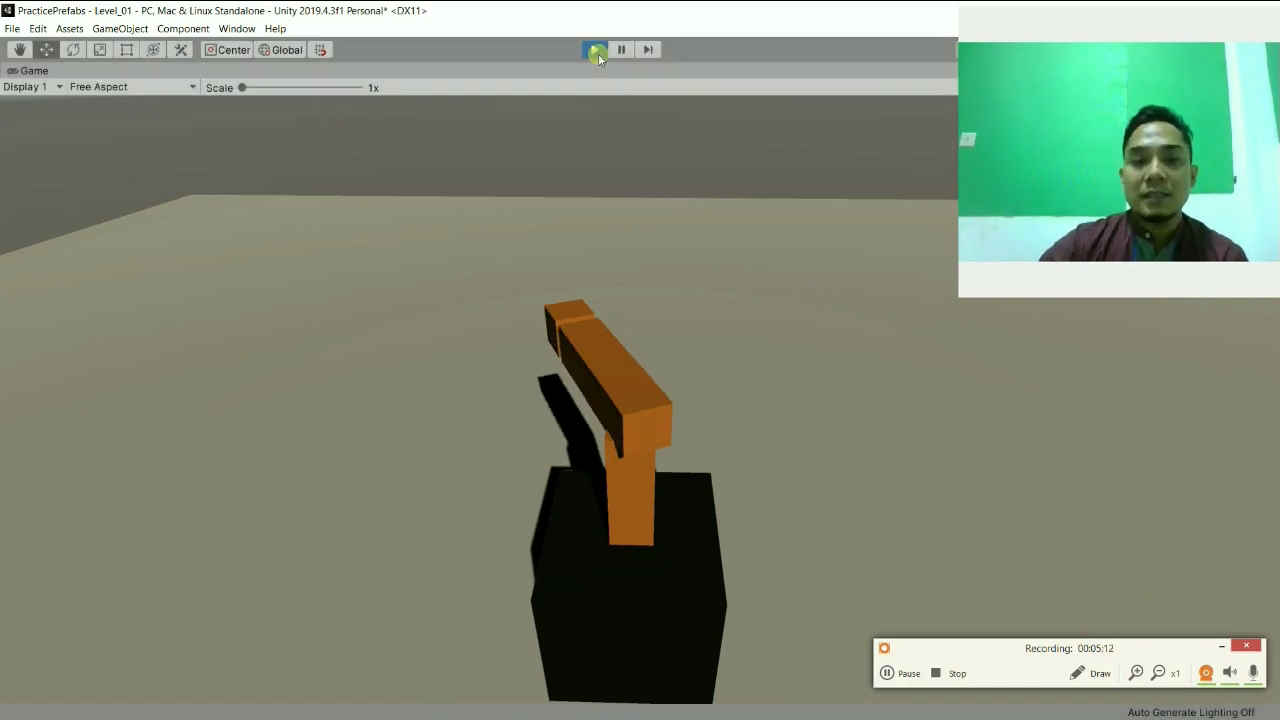
pyautogui.click(486, 549)
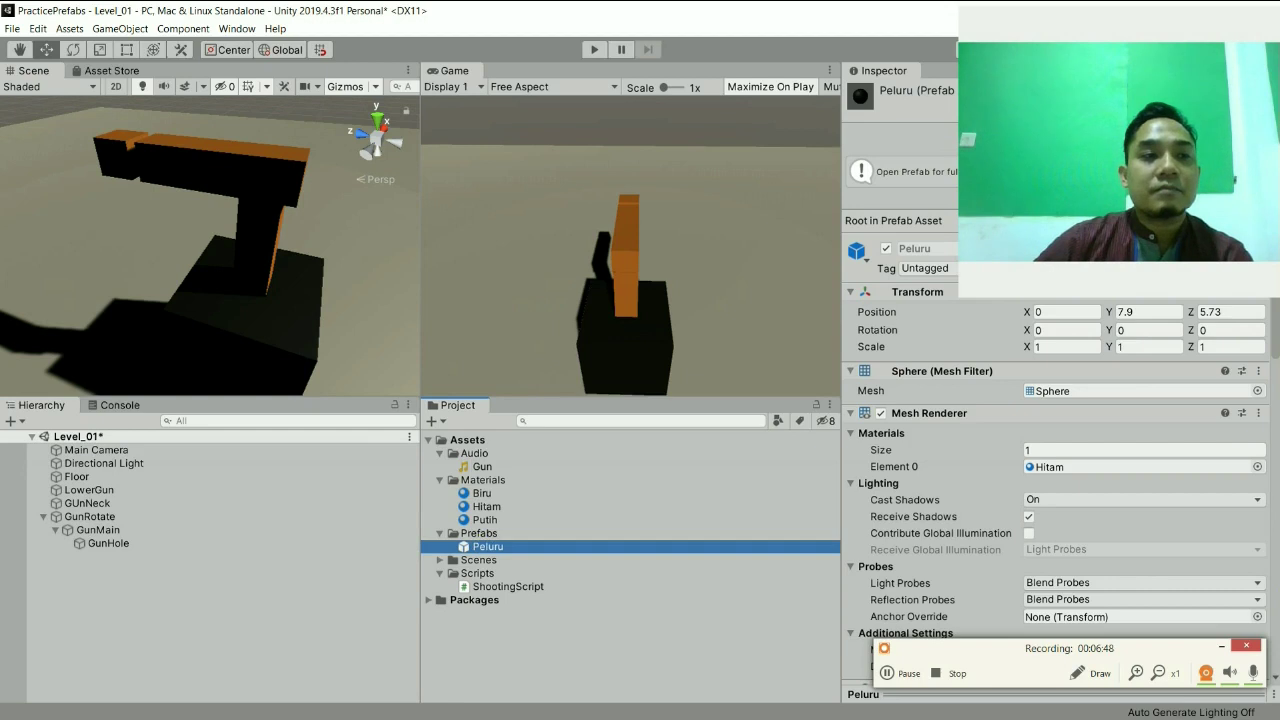
# Exit Play mode and save the Level_01 scene via File > Save.
pyautogui.click(594, 49)
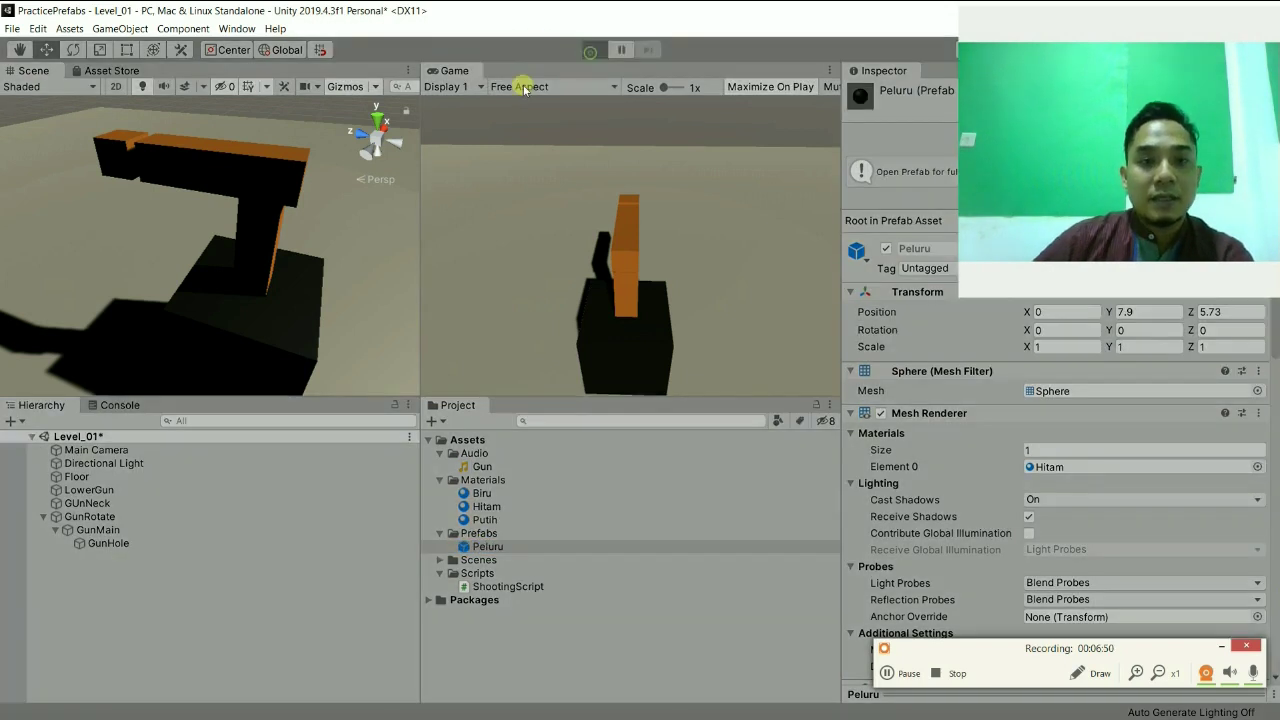
pyautogui.click(12, 28)
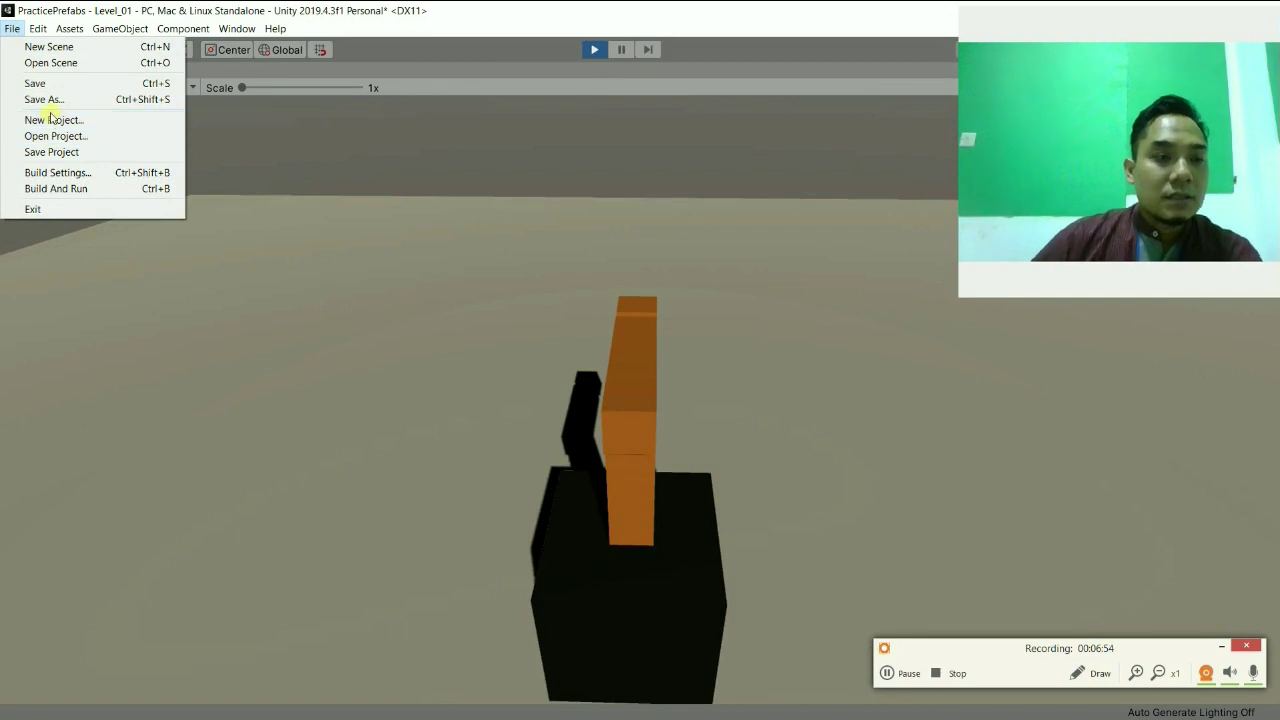
pyautogui.click(50, 88)
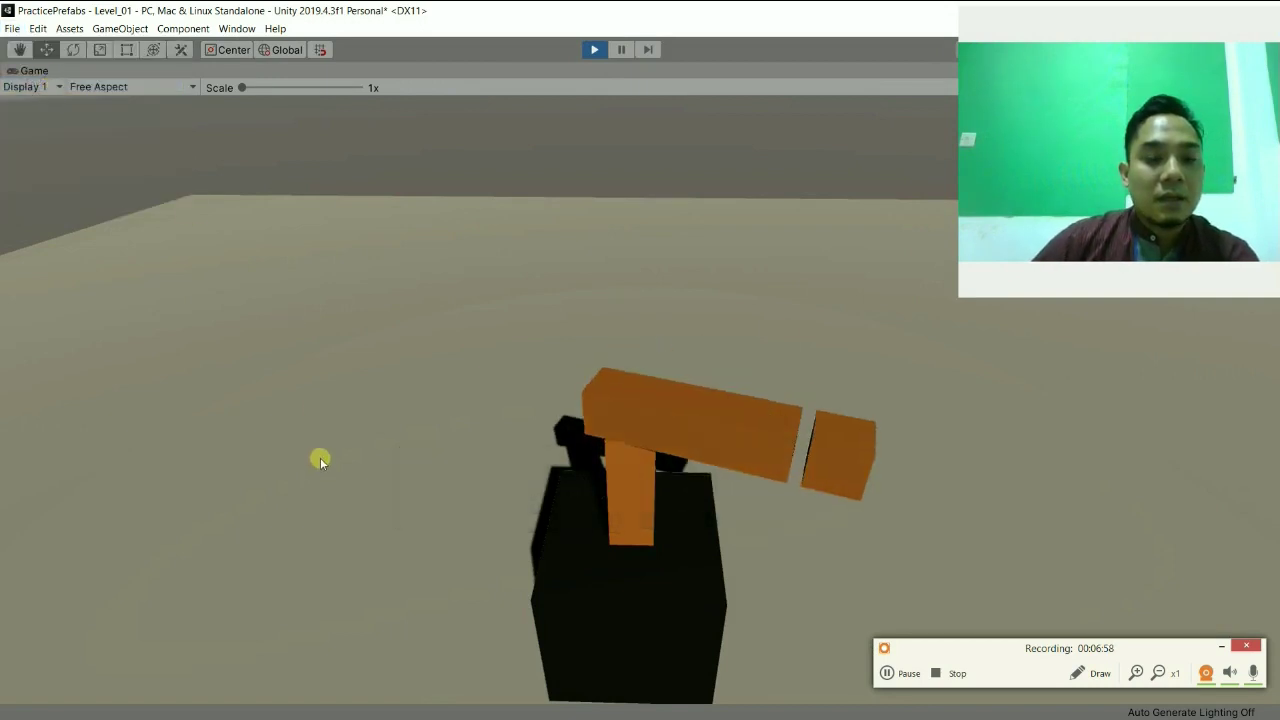
pyautogui.click(595, 51)
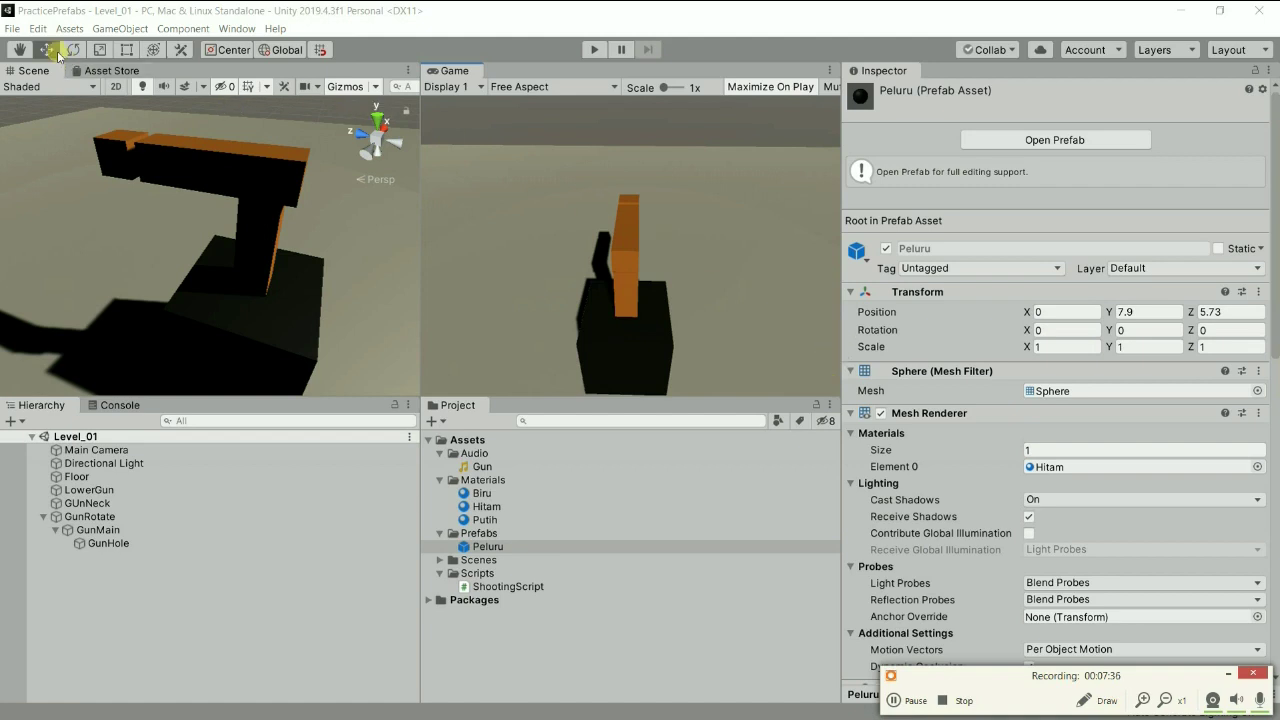
# Set up a new 3D project named VideoPrefabs in E:\UnityLab\Practice_Semester_5\Video.
pyautogui.click(10, 30)
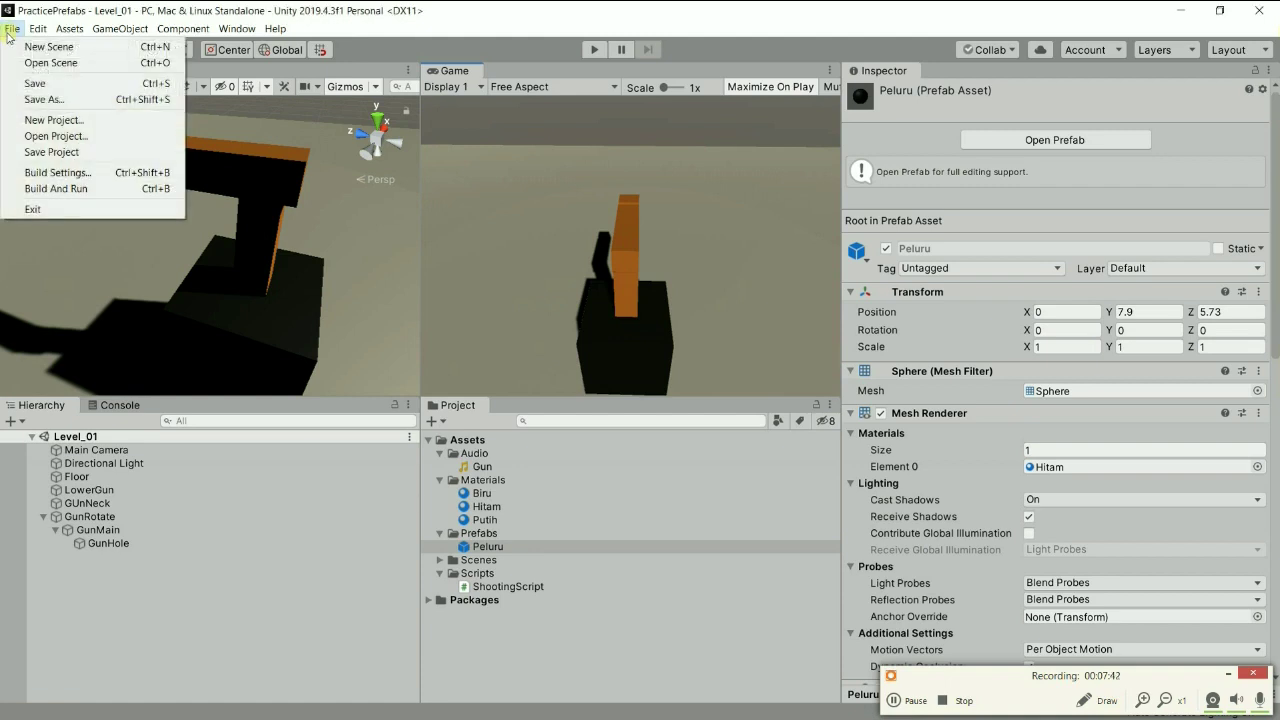
pyautogui.click(84, 126)
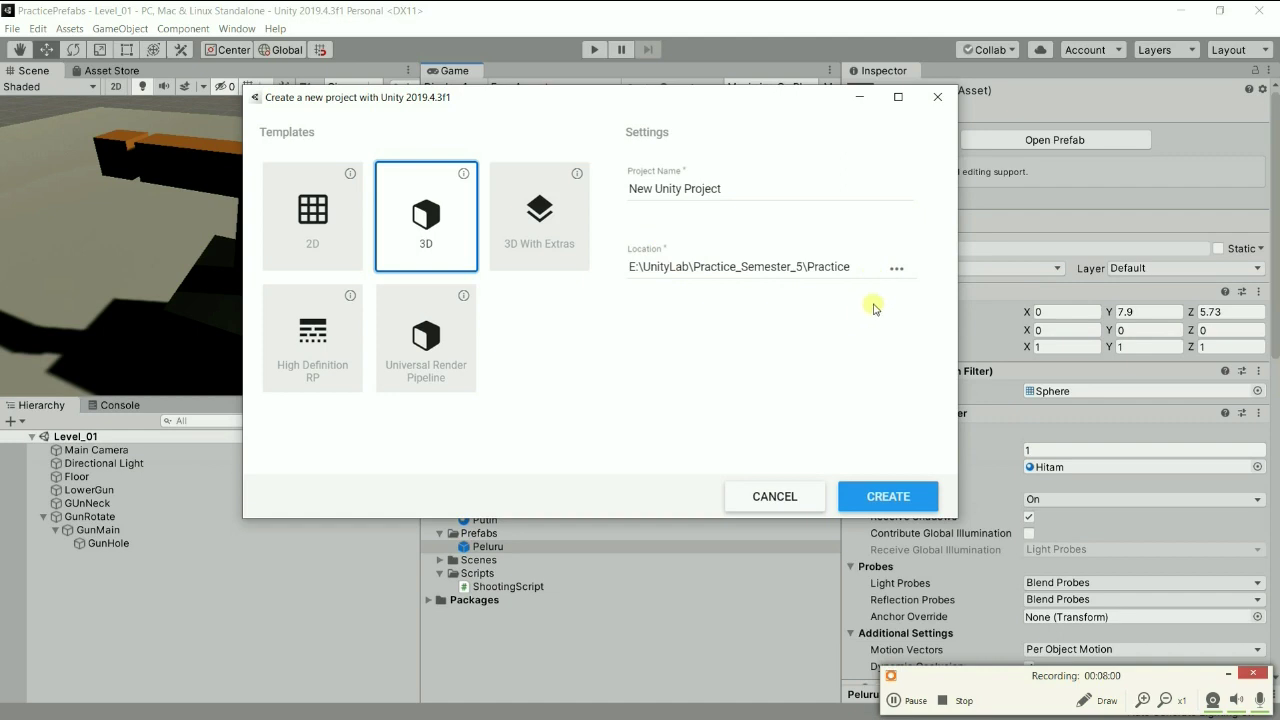
pyautogui.click(896, 269)
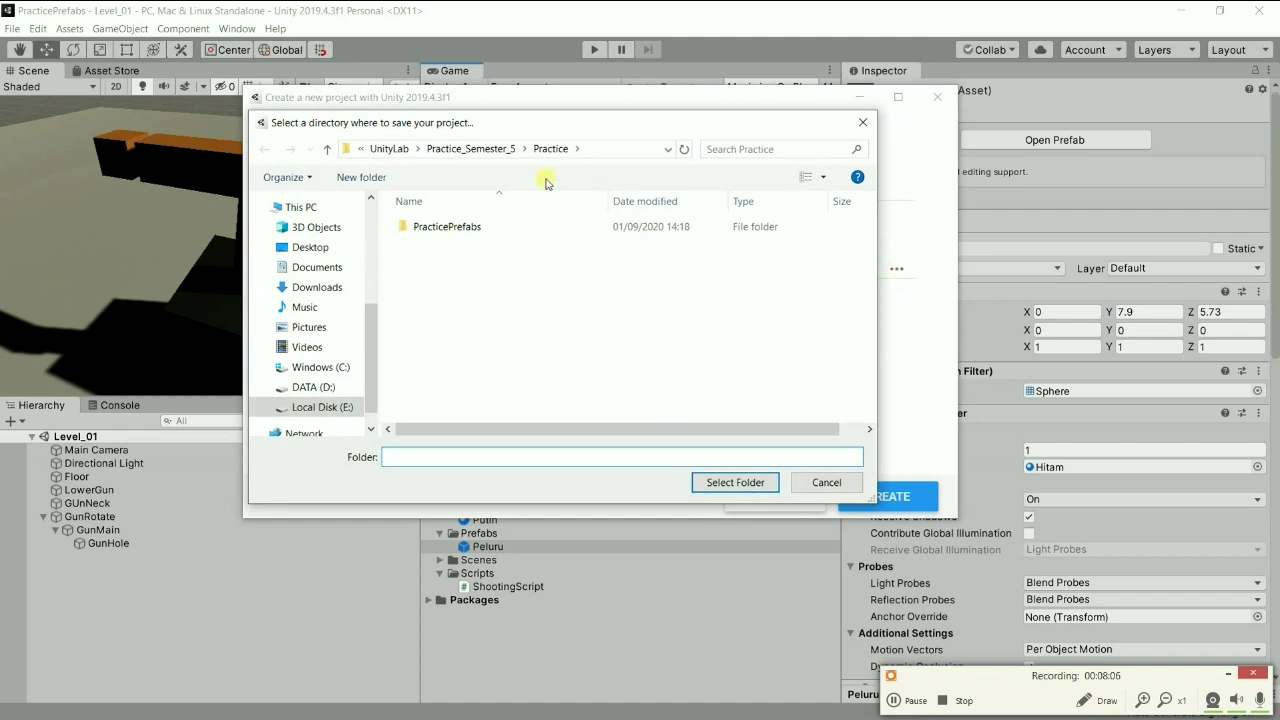
pyautogui.click(490, 149)
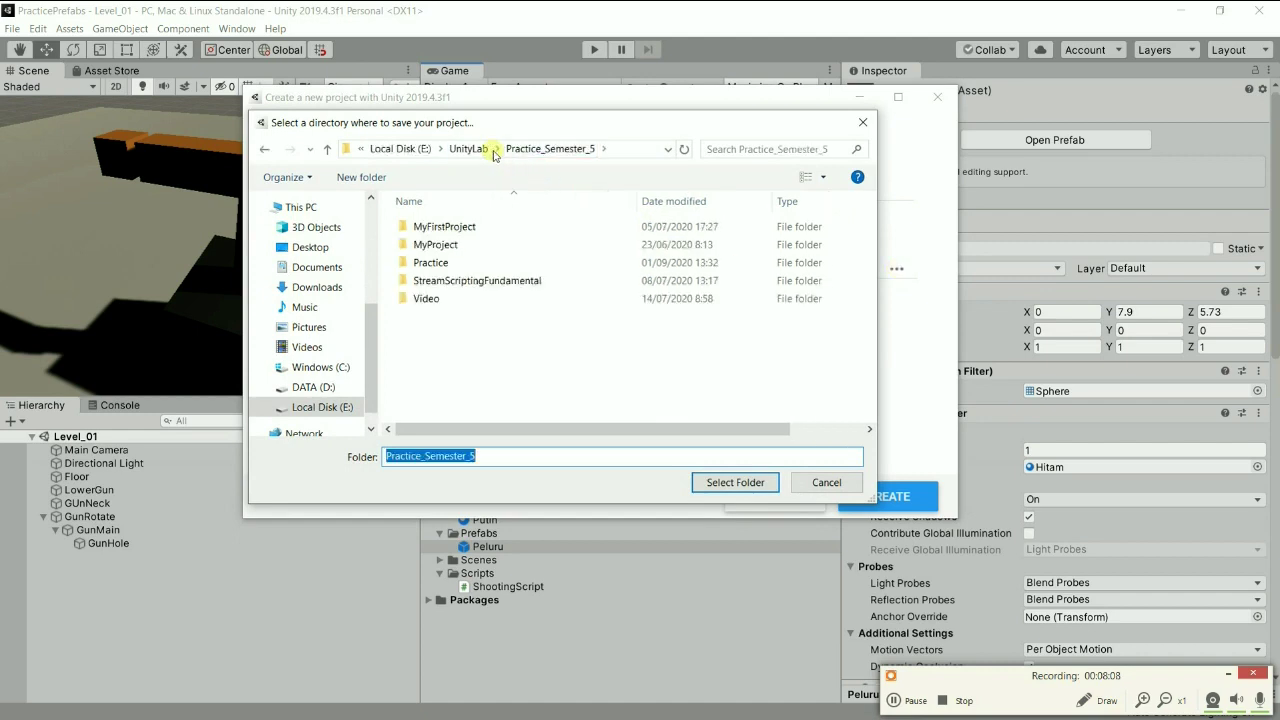
pyautogui.doubleClick(428, 302)
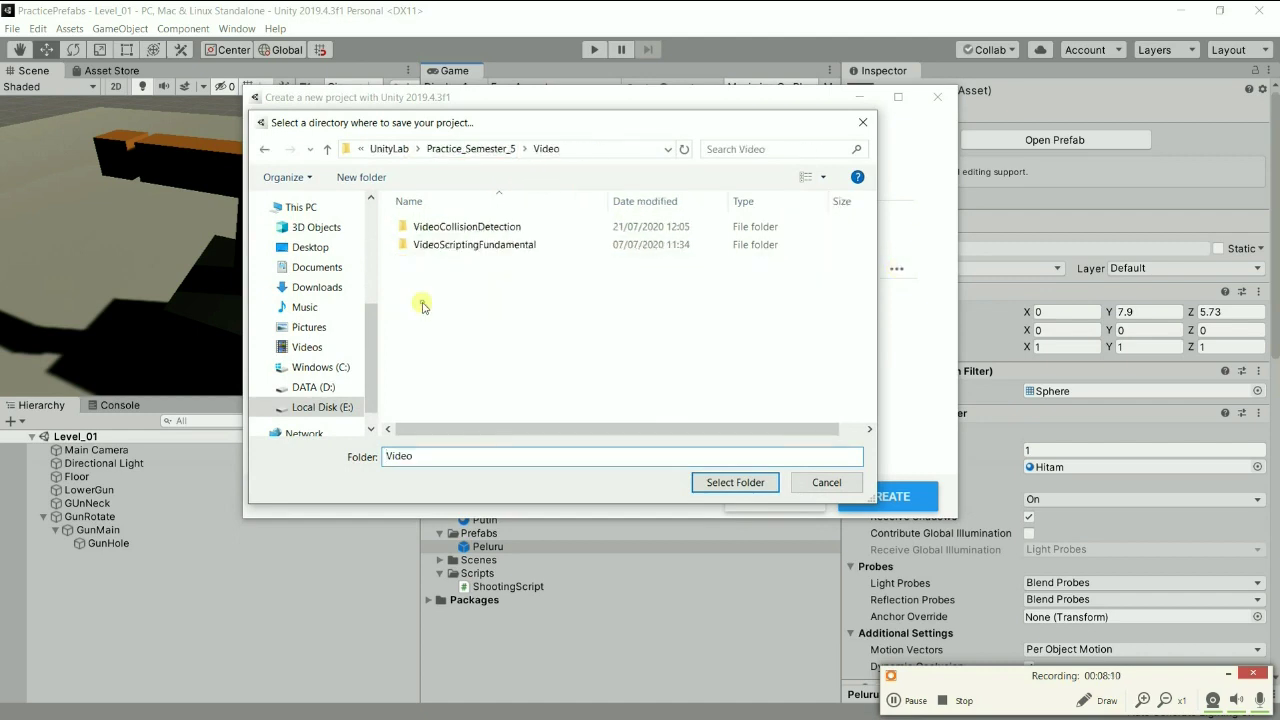
pyautogui.click(723, 482)
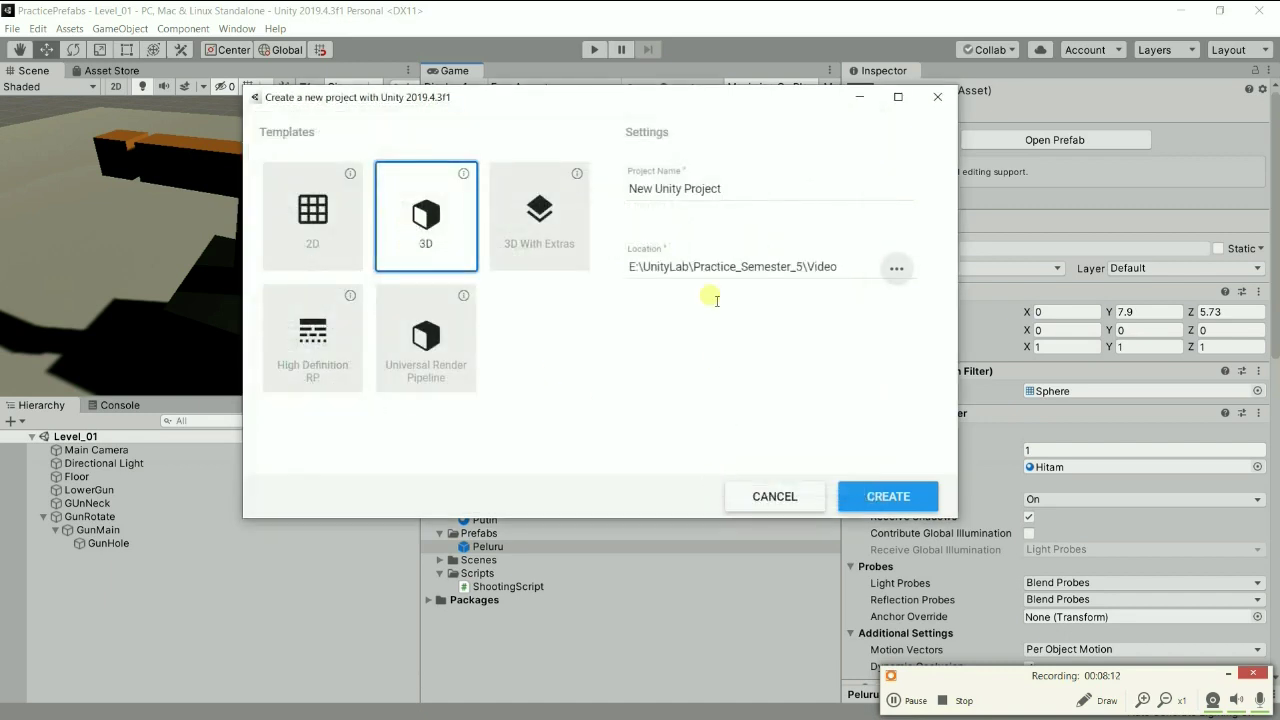
pyautogui.moveTo(731, 195); pyautogui.dragTo(602, 192)
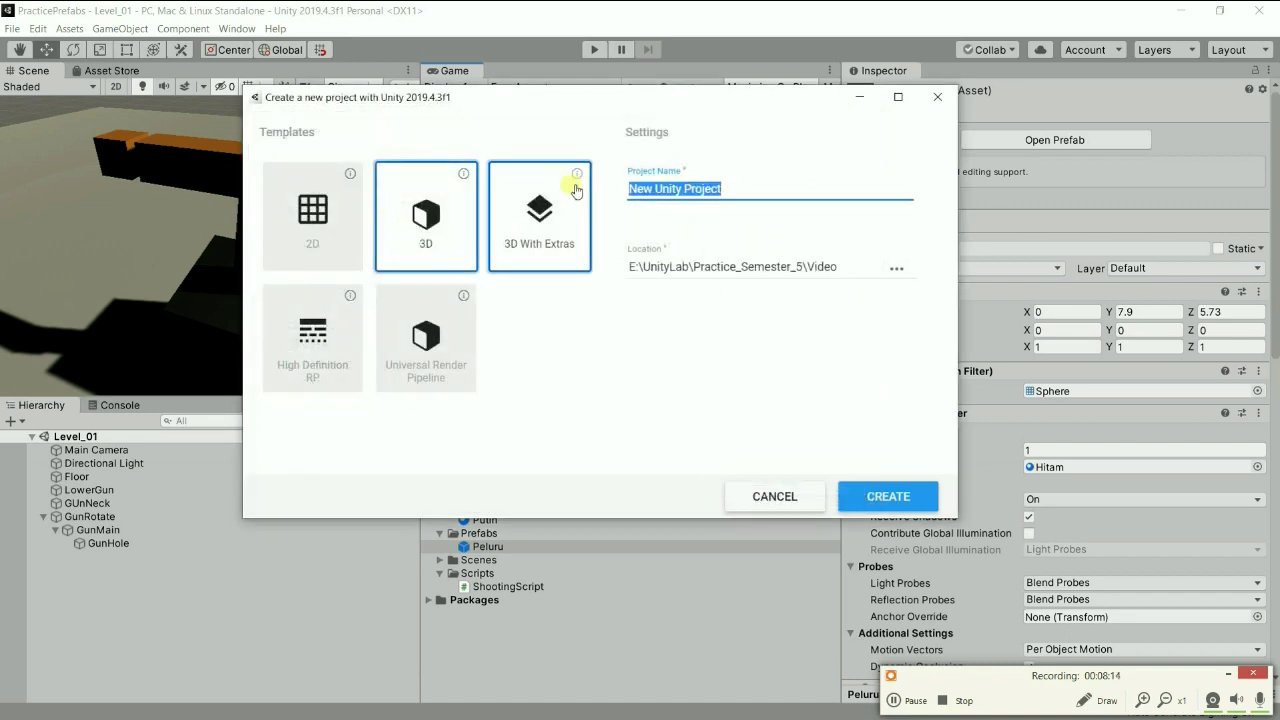
pyautogui.write('VideoPrefabs')
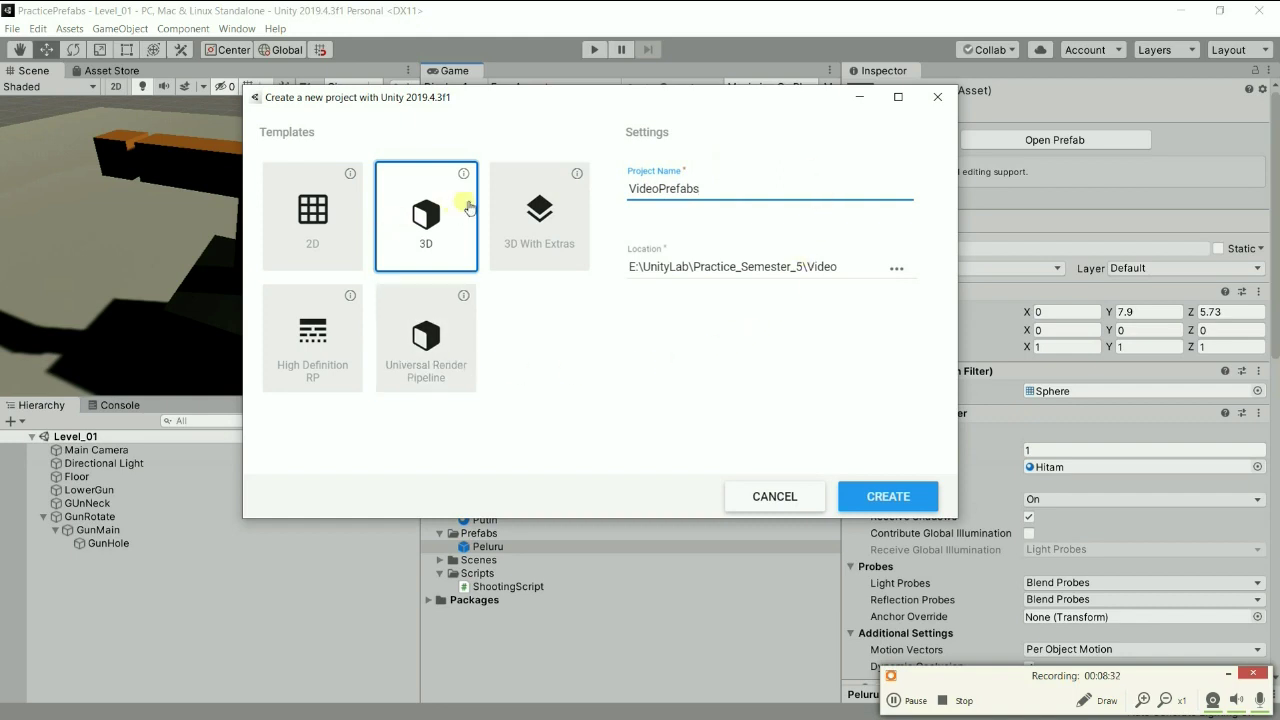
# Create the VideoPrefabs project and dismiss the editor update notice once it loads.
pyautogui.click(894, 501)
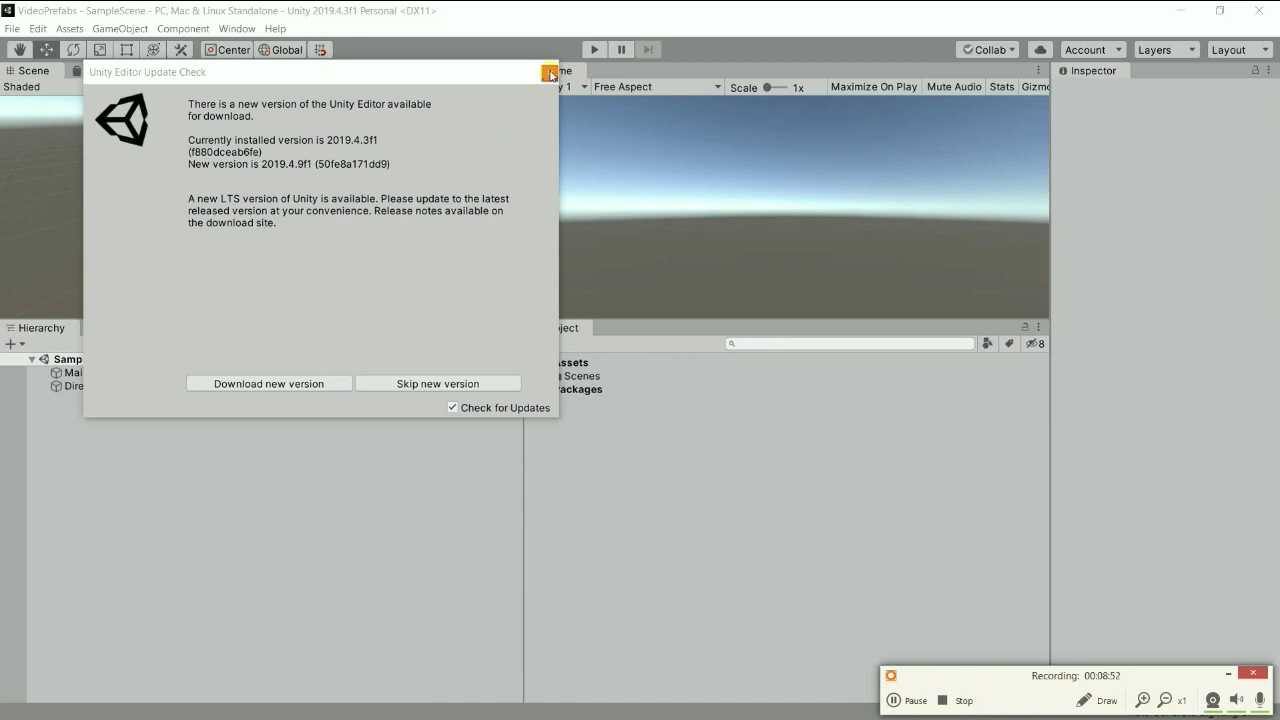
pyautogui.click(550, 74)
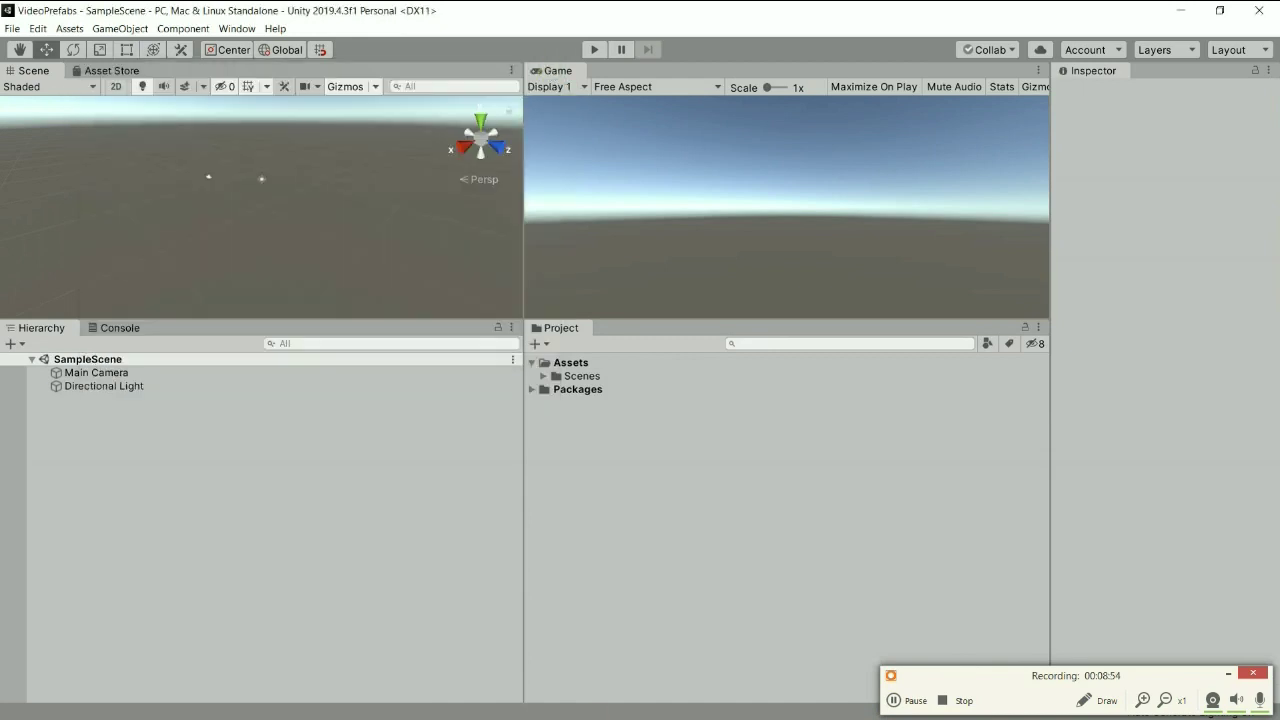
# Refocus the editor and drag the divider down to enlarge the Scene and Game views.
pyautogui.click(893, 700)
pyautogui.click(893, 700)
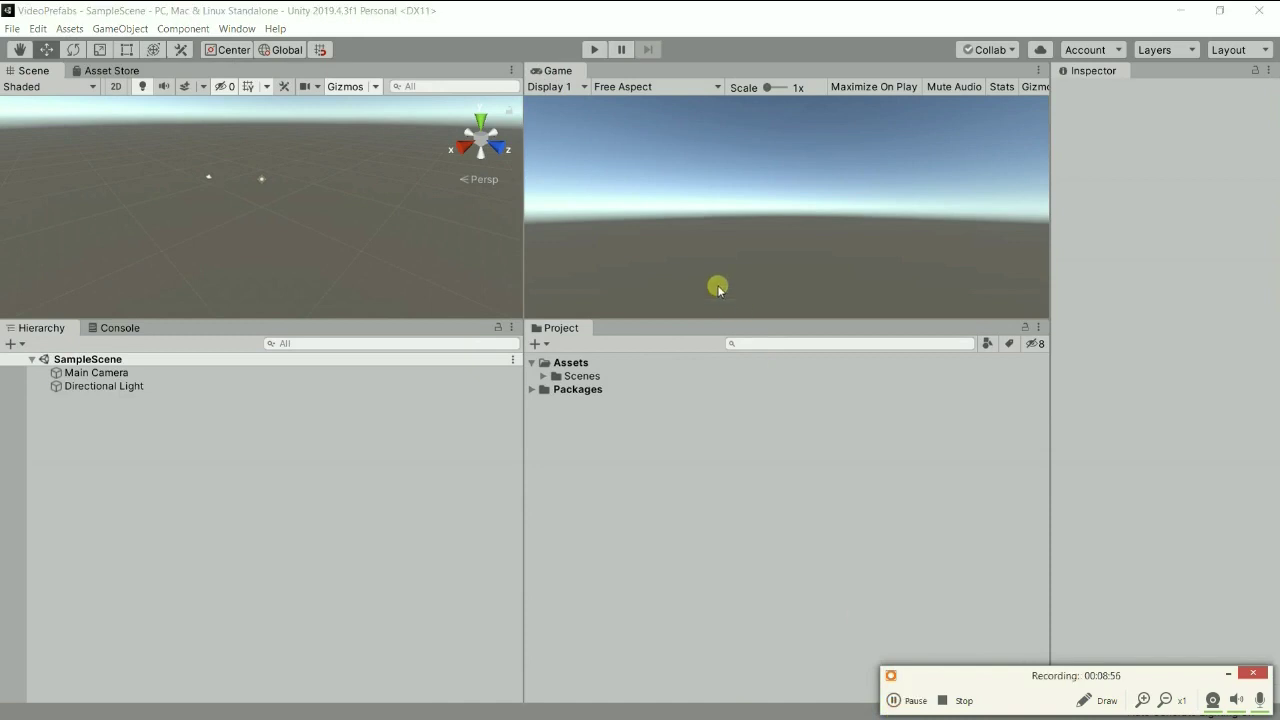
pyautogui.click(613, 328)
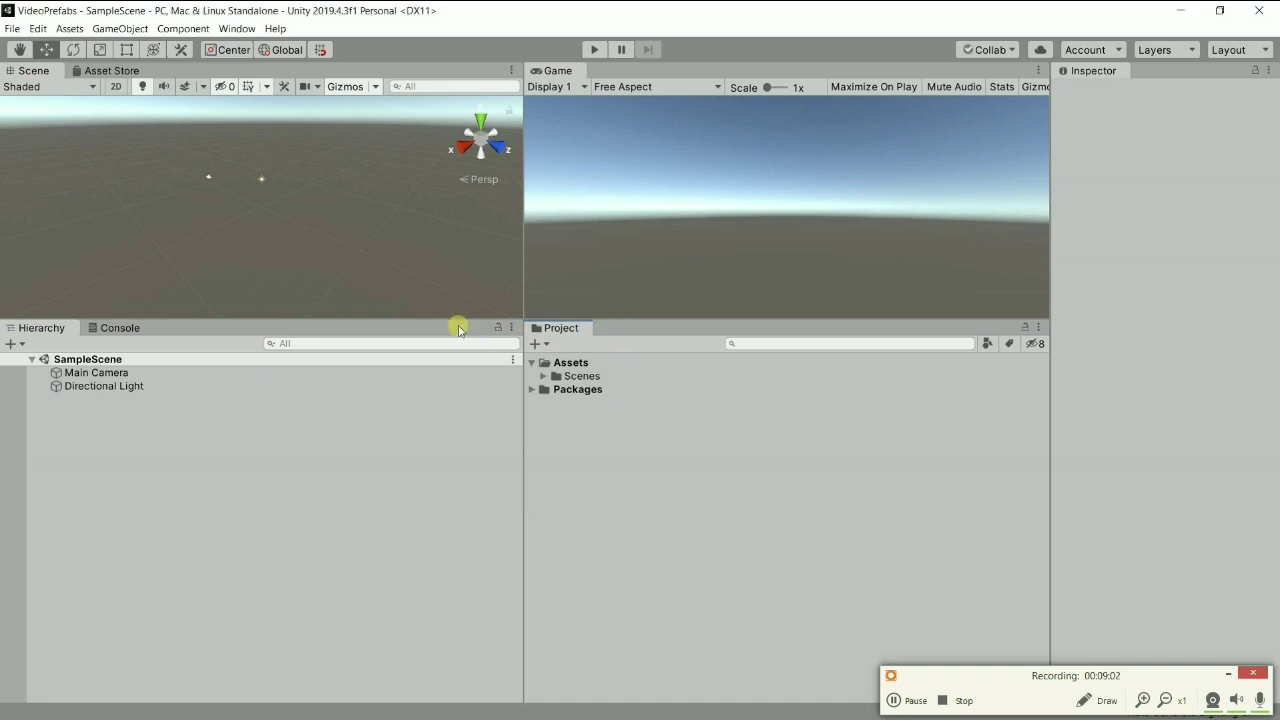
pyautogui.moveTo(458, 320)
pyautogui.mouseDown()
pyautogui.moveTo(461, 425)
pyautogui.moveTo(463, 383)
pyautogui.mouseUp()
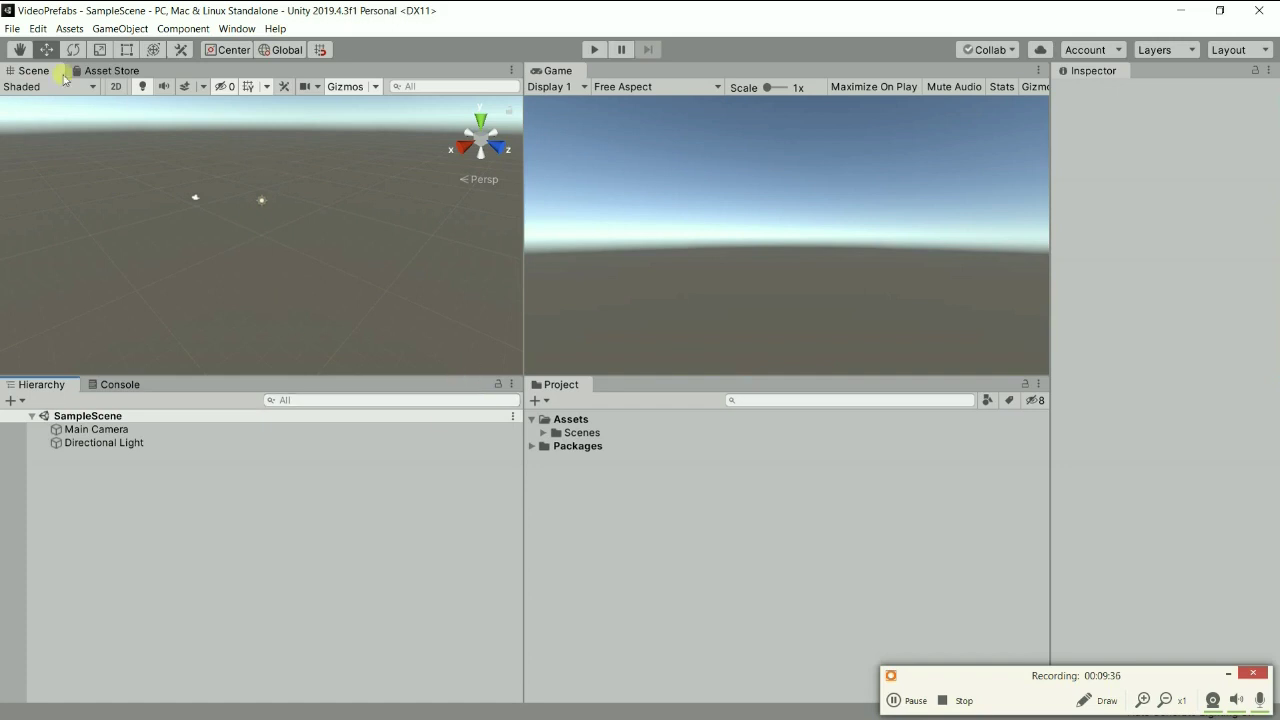
# Save the scene as Level_01 in Assets/Scenes using File > Save As.
pyautogui.click(12, 30)
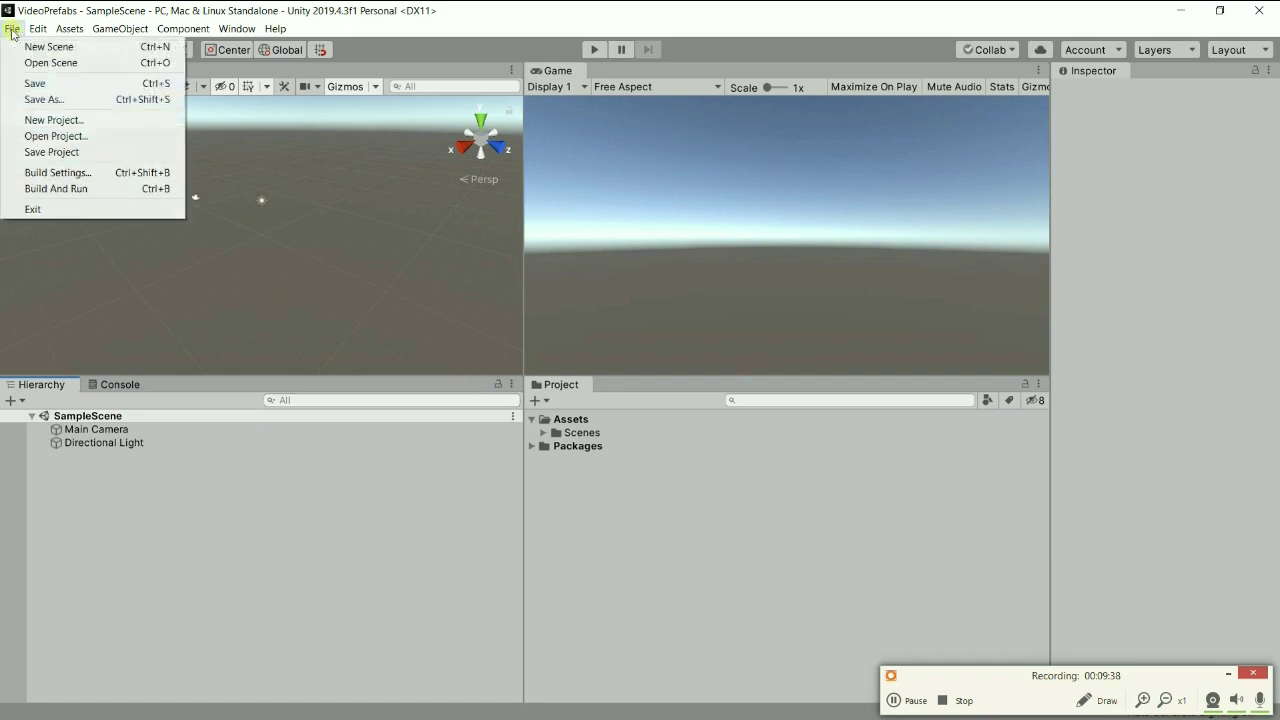
pyautogui.click(31, 103)
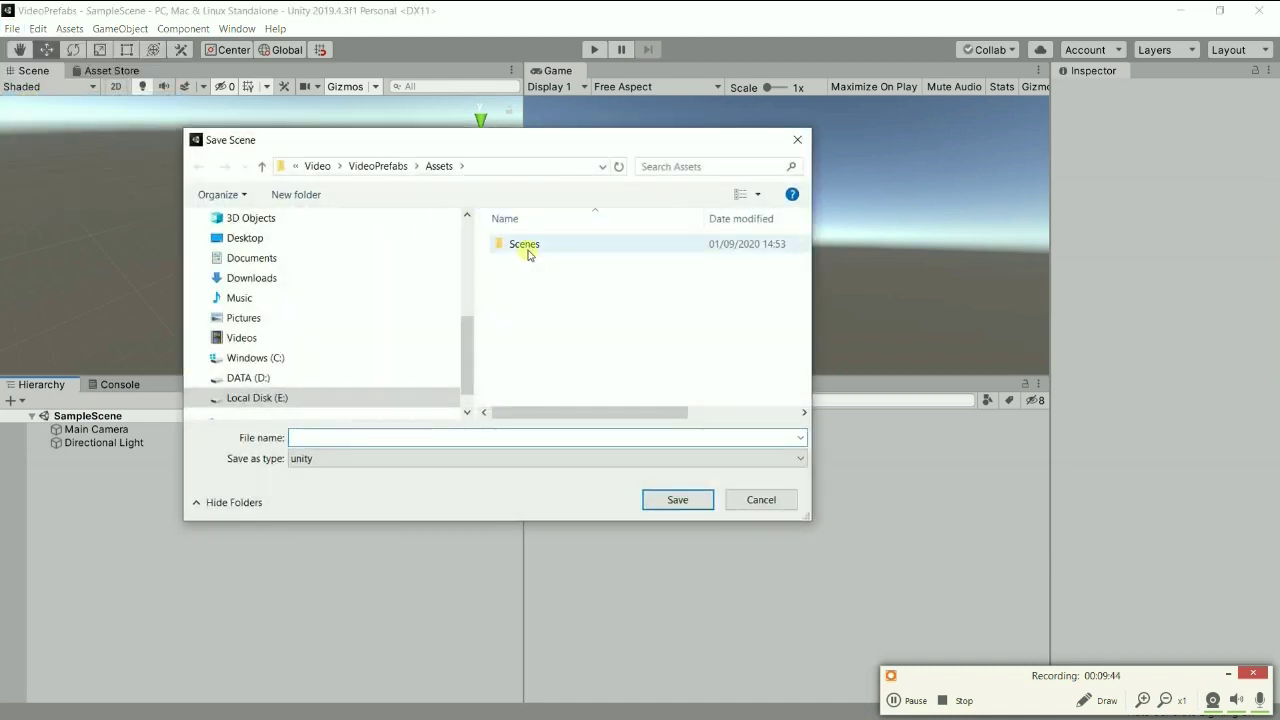
pyautogui.doubleClick(526, 250)
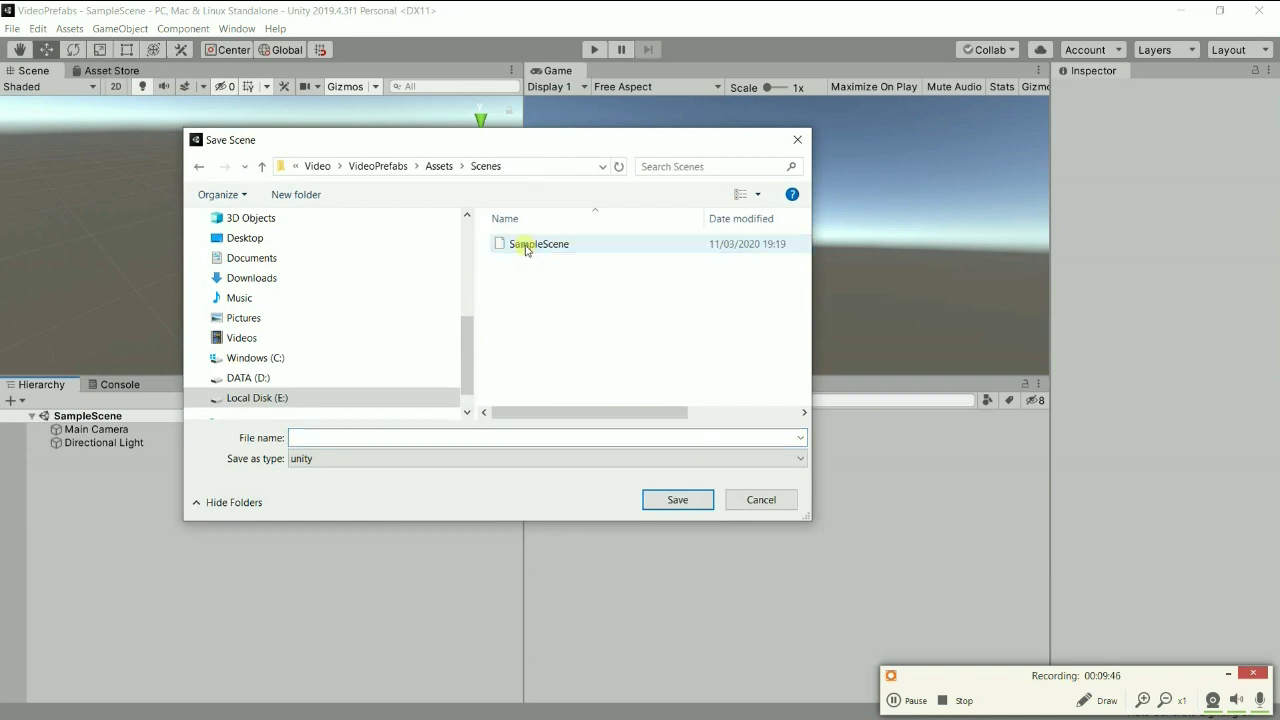
pyautogui.click(446, 440)
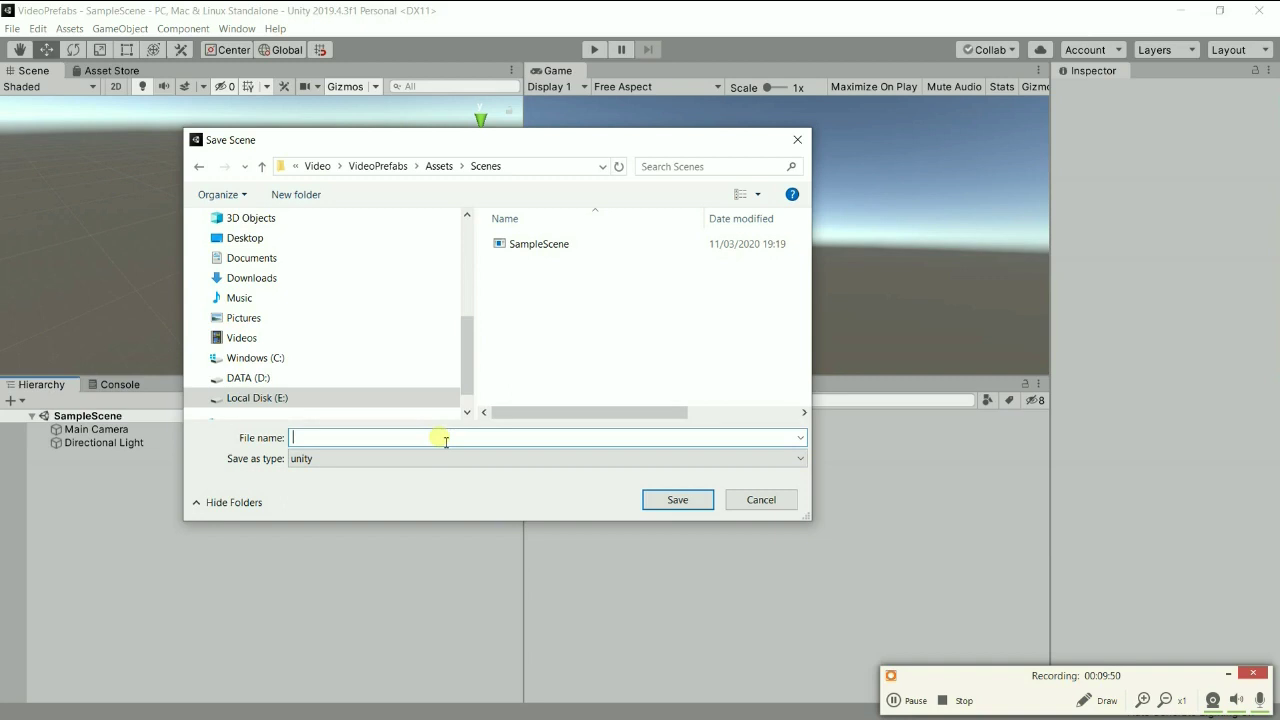
pyautogui.write('Level_01')
pyautogui.press('Return')
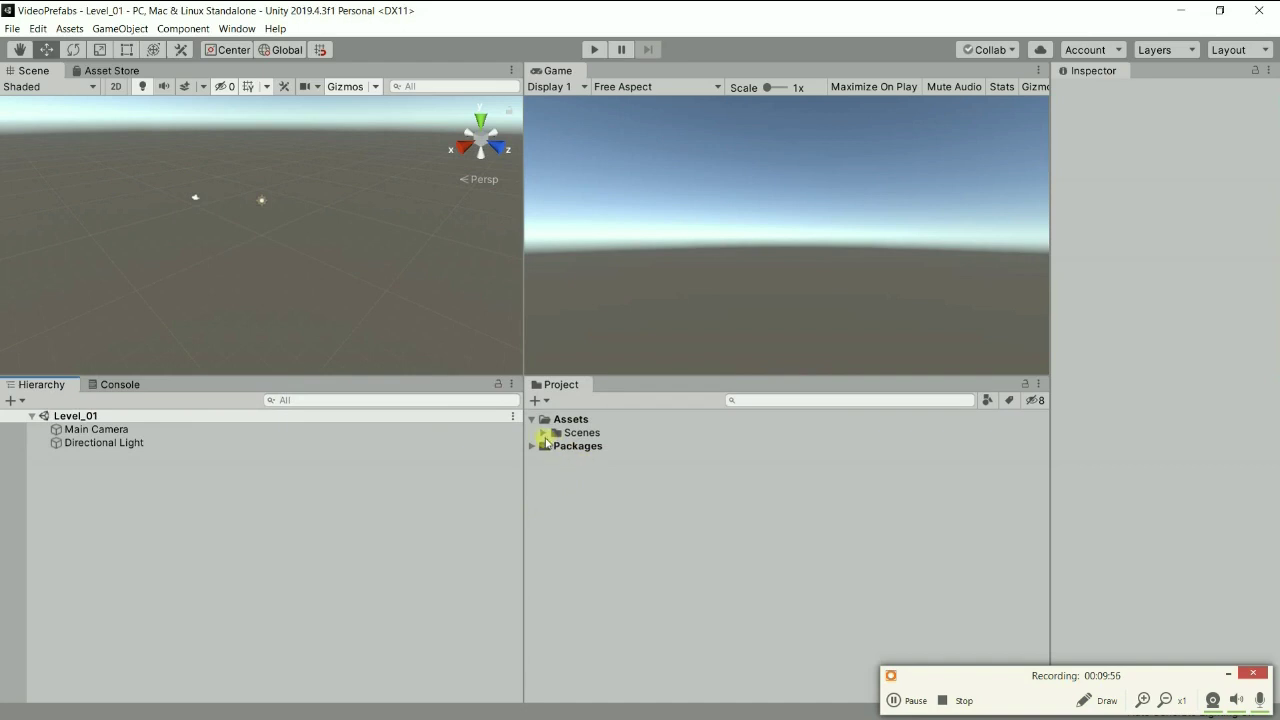
# Expand the Scenes folder to list Level_01 and SampleScene.
pyautogui.click(541, 435)
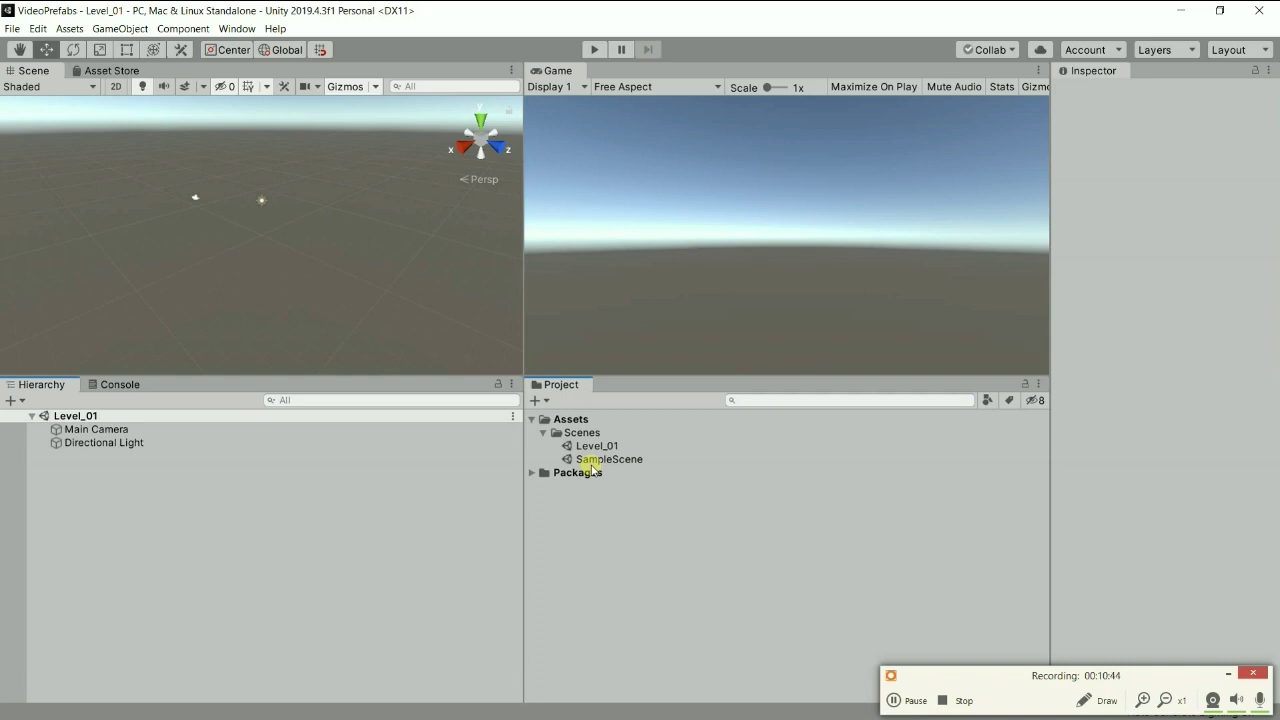
# Create a new folder named Audios under Assets.
pyautogui.rightClick(574, 420)
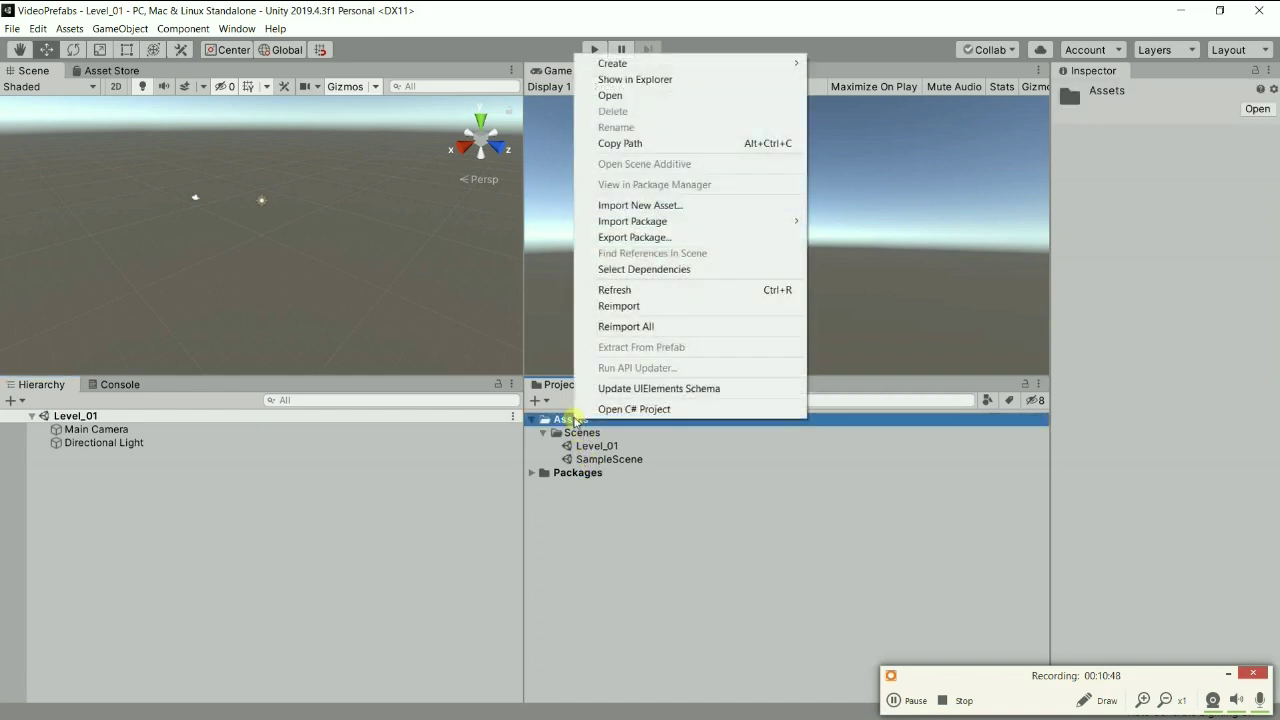
pyautogui.moveTo(655, 65)
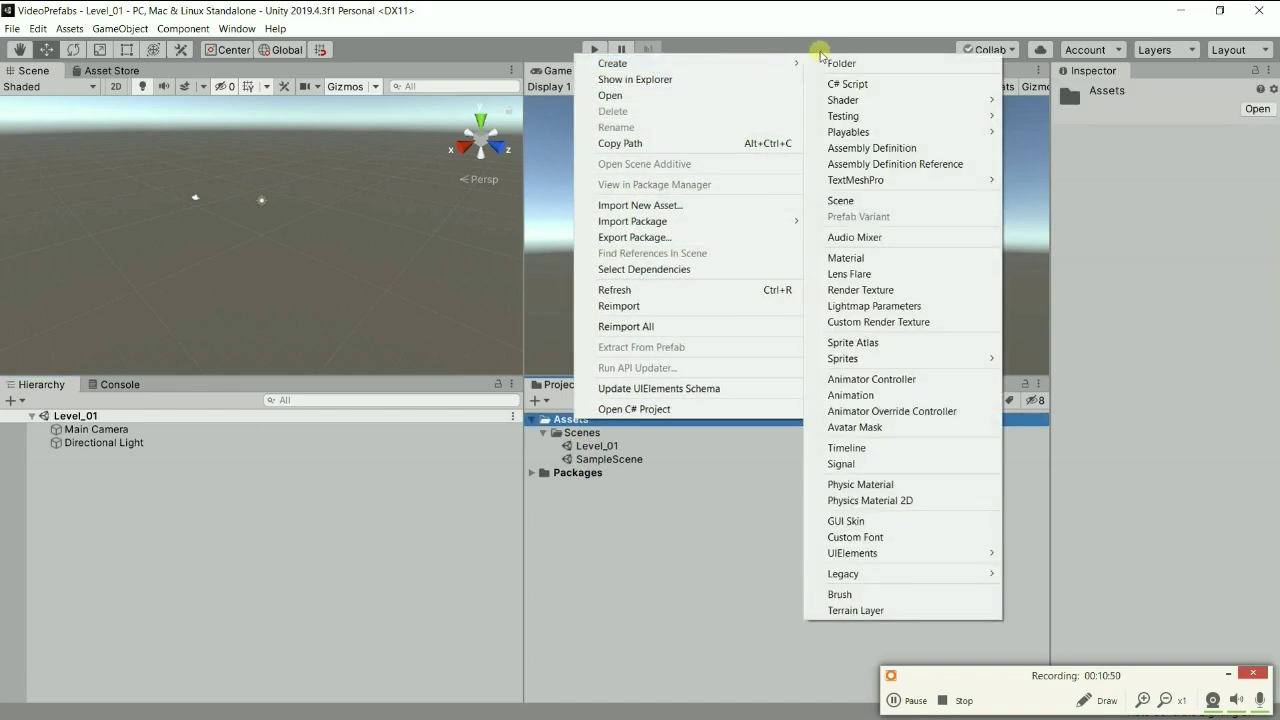
pyautogui.click(847, 63)
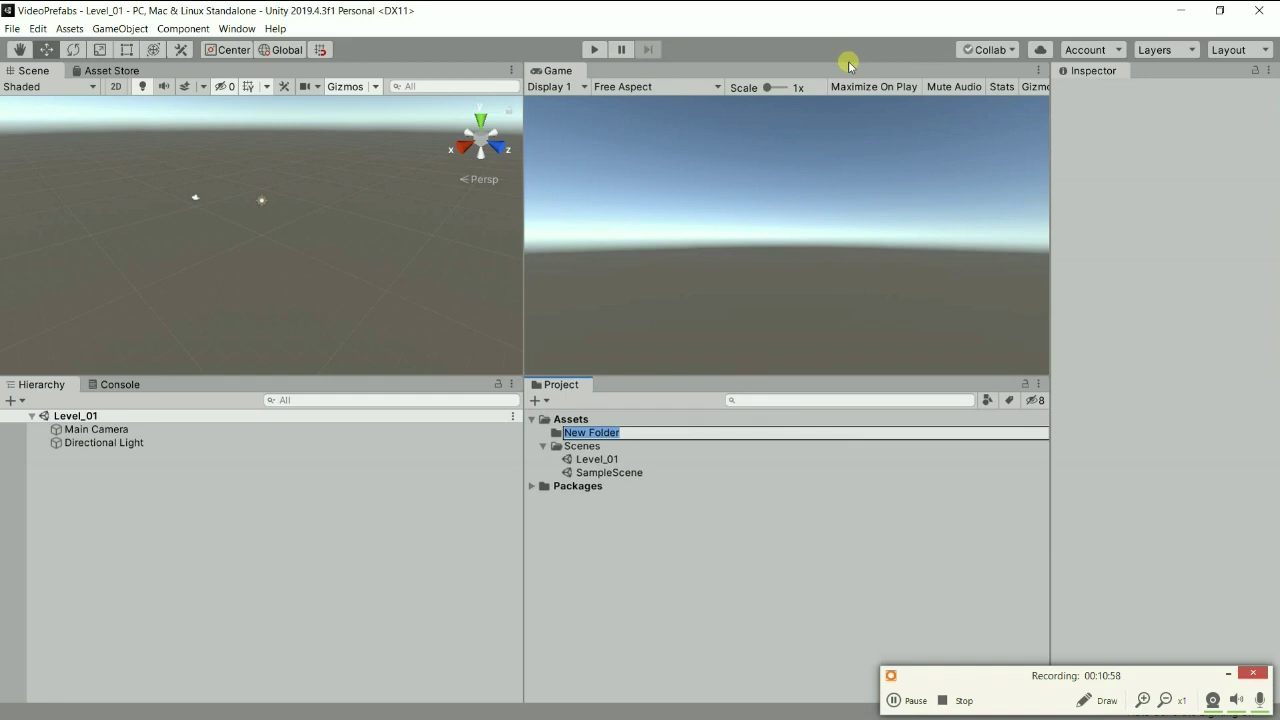
pyautogui.write('Audios')
pyautogui.press('Return')
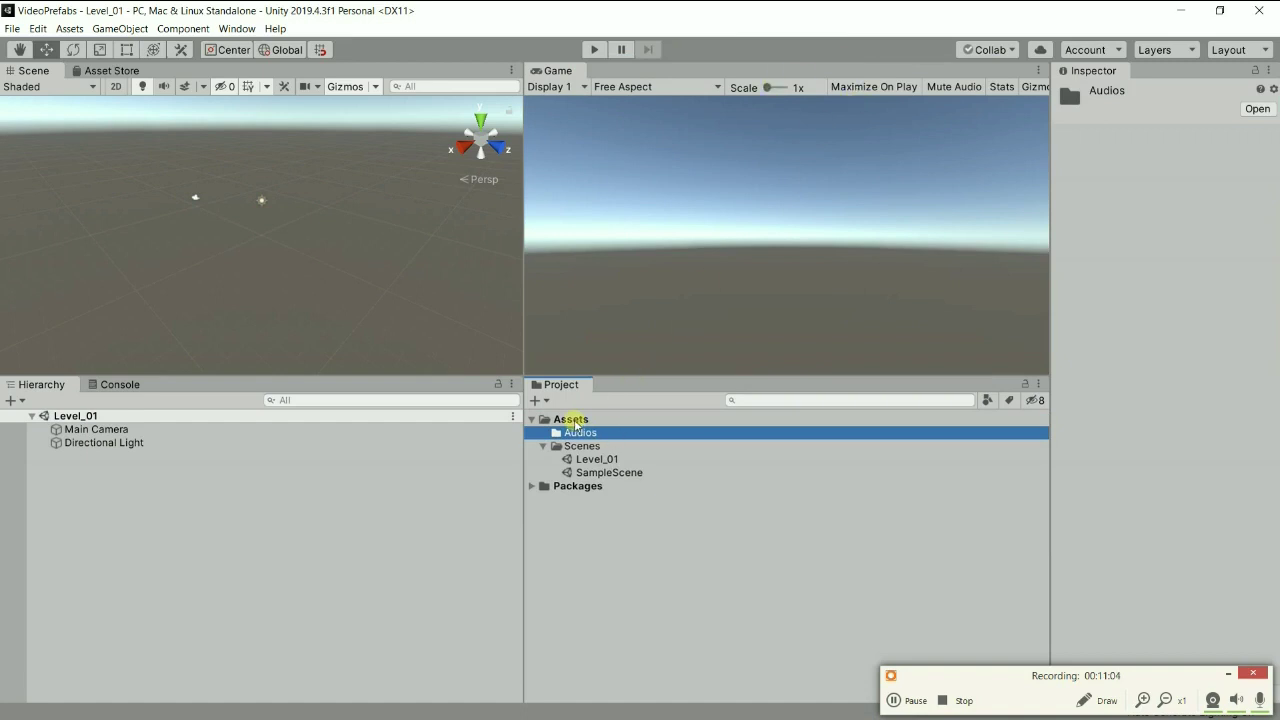
# Create a new folder under Assets named Scripts.
pyautogui.rightClick(575, 424)
pyautogui.moveTo(767, 64)
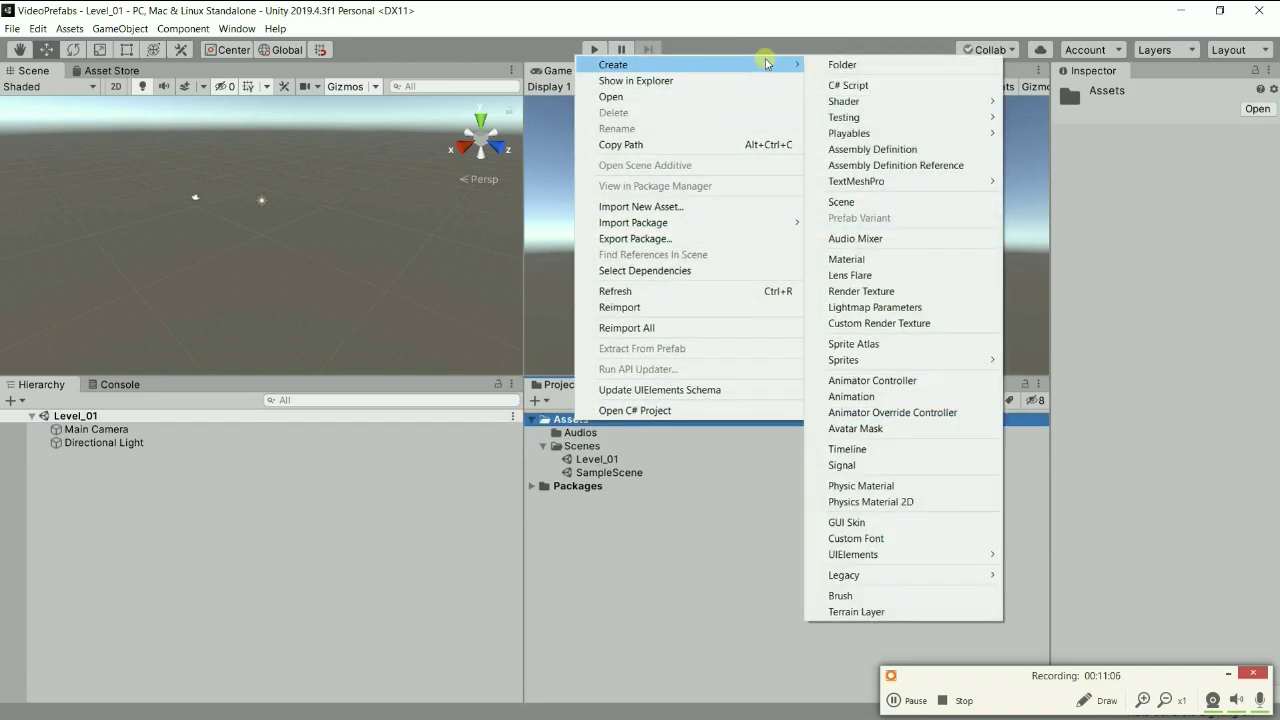
pyautogui.click(842, 64)
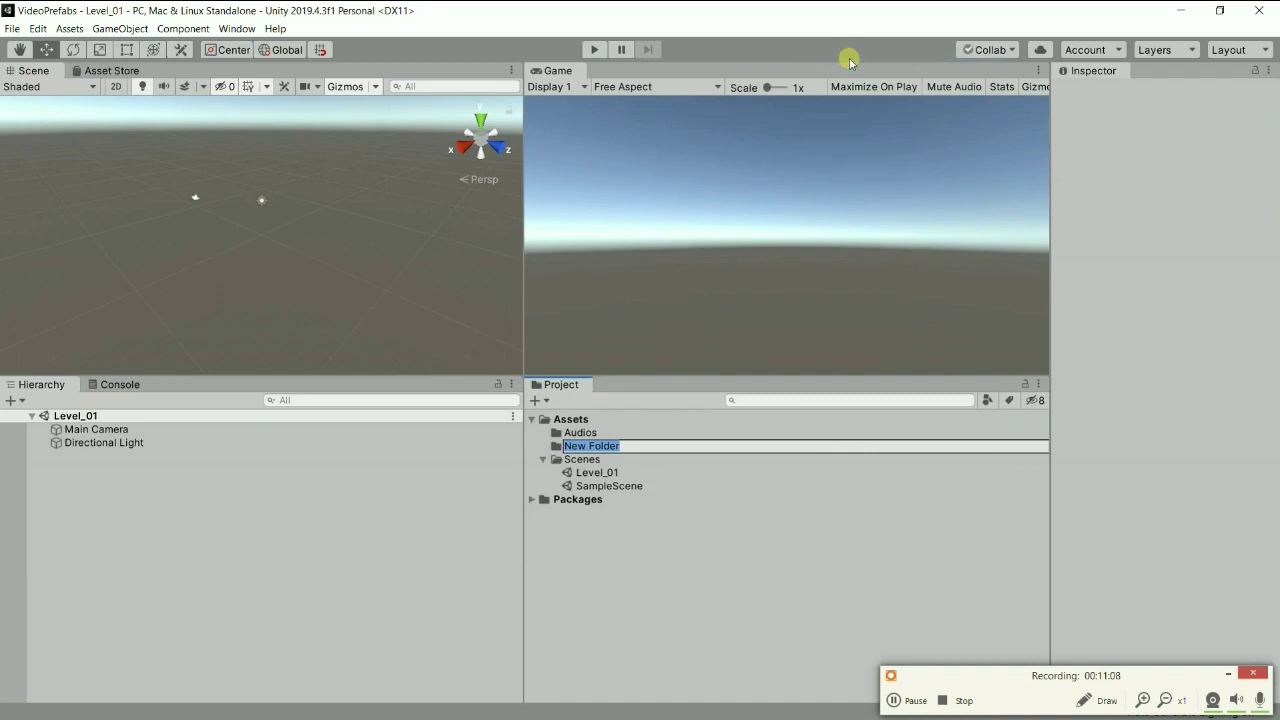
pyautogui.write('Script')
pyautogui.press('BackSpace')
pyautogui.write('ts')
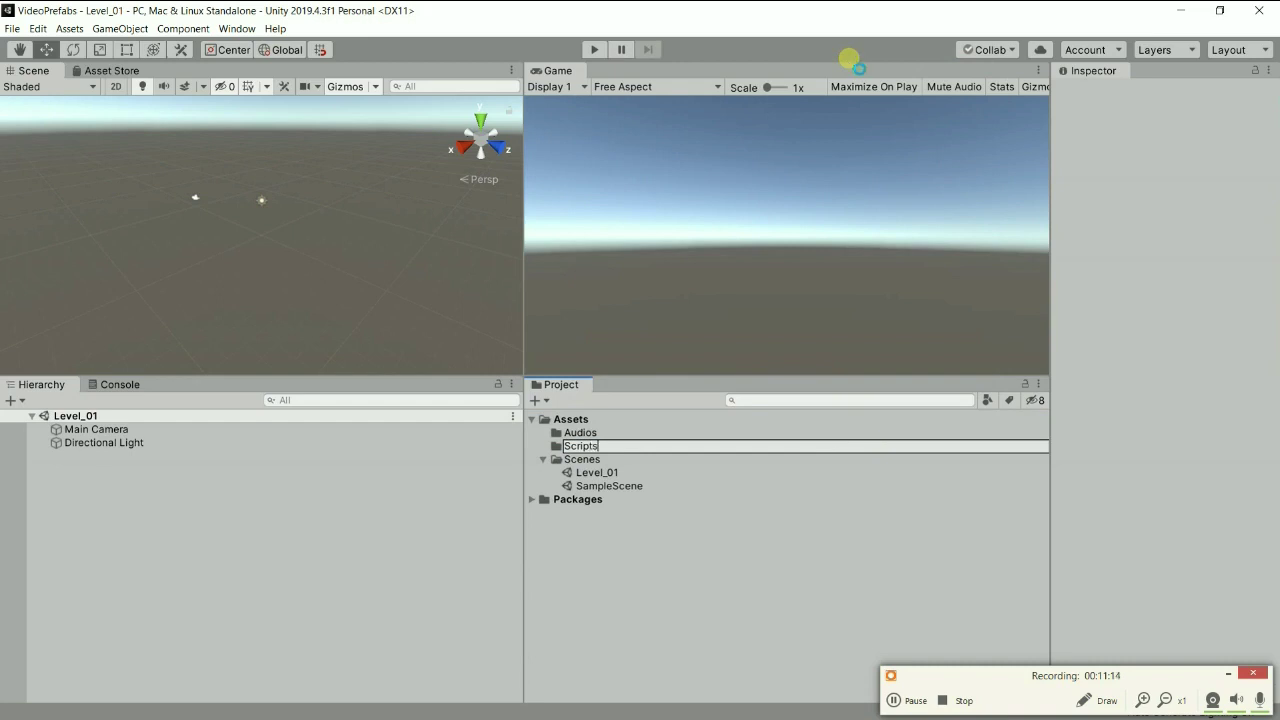
pyautogui.press('Return')
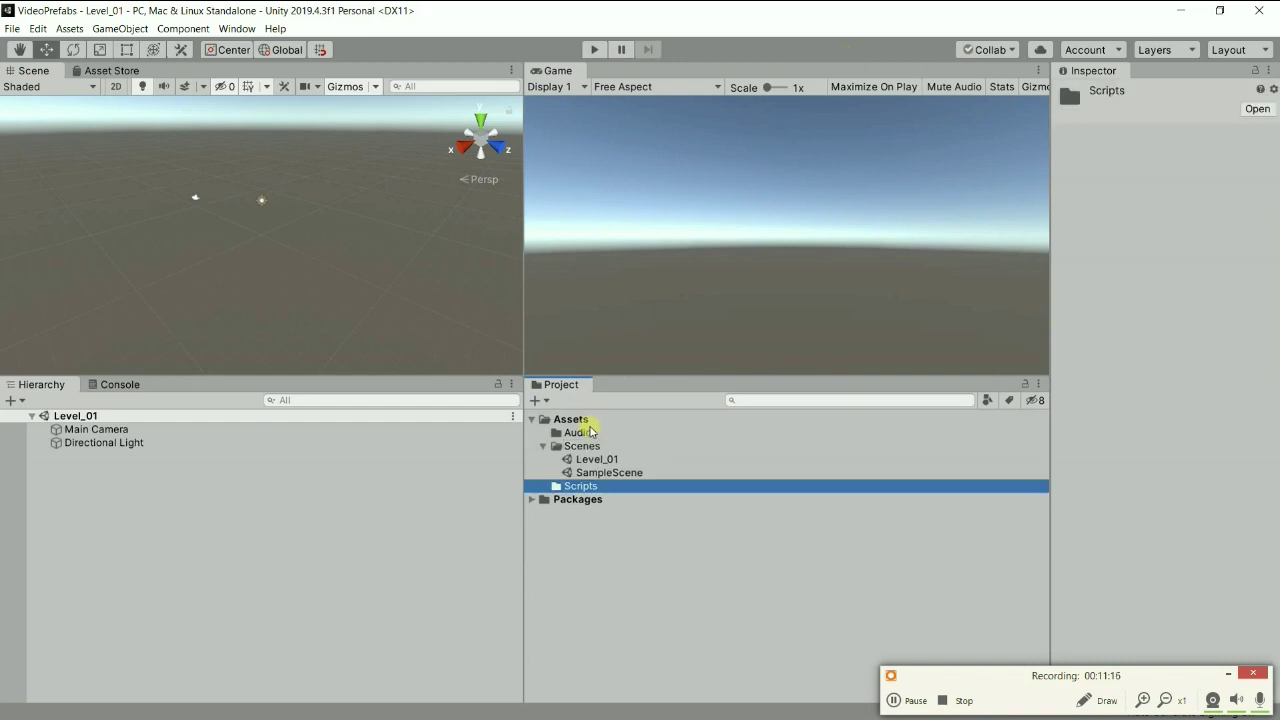
# Add a Materials folder under Assets.
pyautogui.rightClick(571, 420)
pyautogui.moveTo(734, 63)
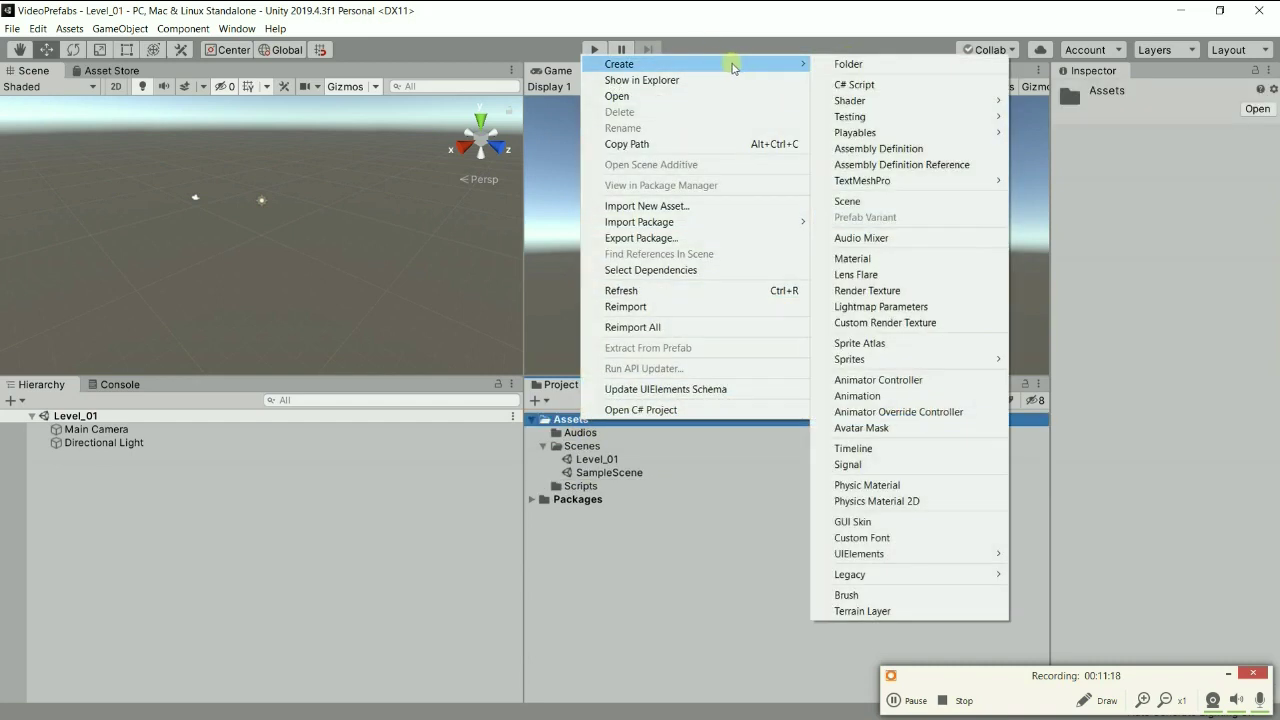
pyautogui.click(850, 65)
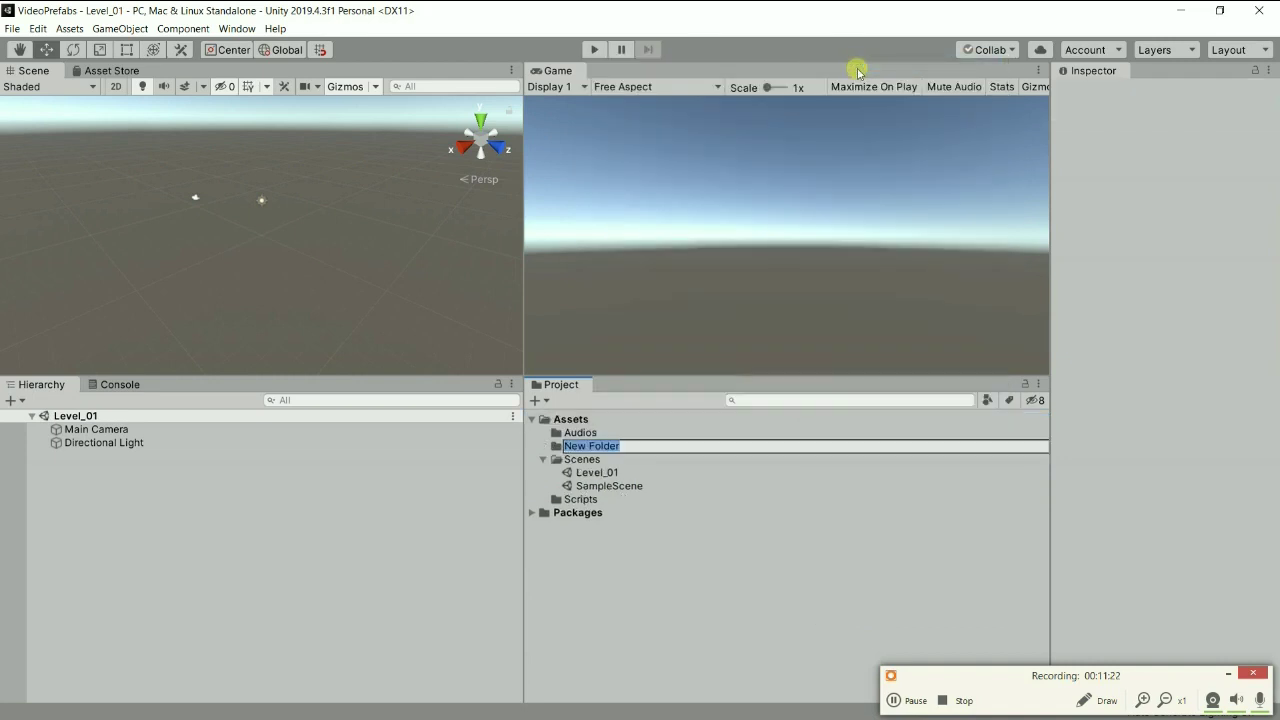
pyautogui.write('Materials')
pyautogui.click(866, 78)
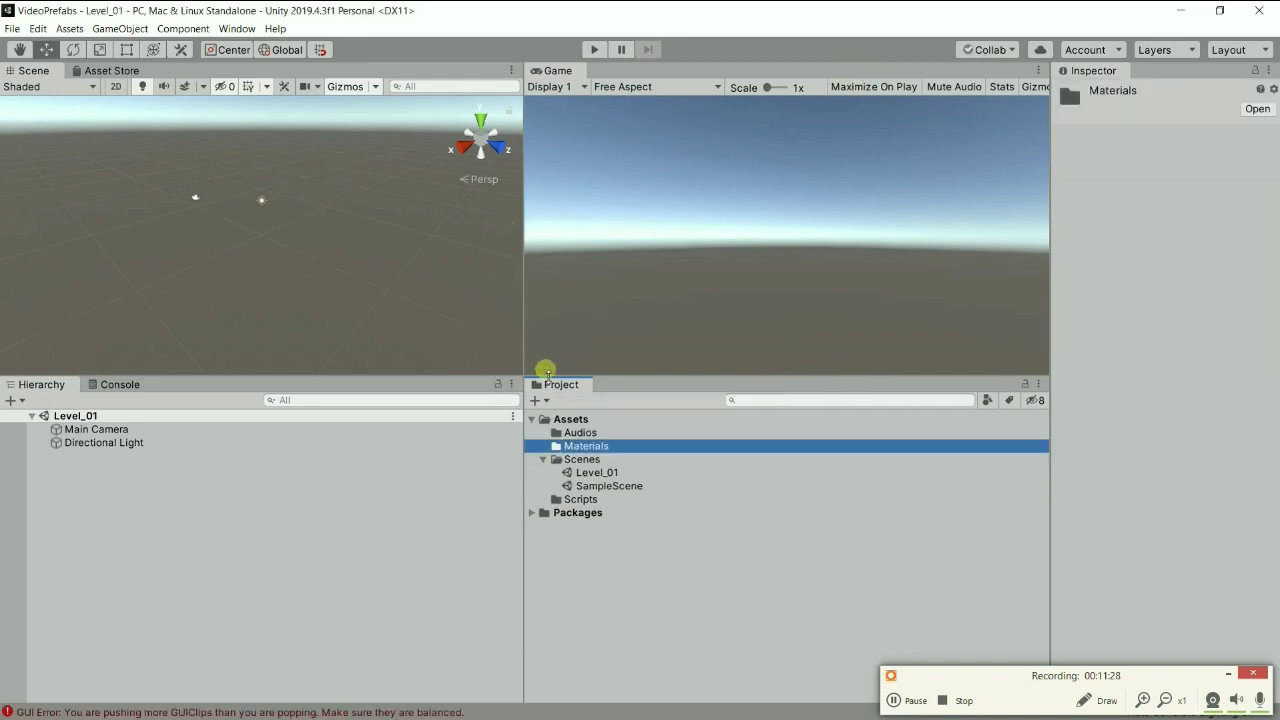
# Add a Prefabs folder under Assets.
pyautogui.rightClick(572, 419)
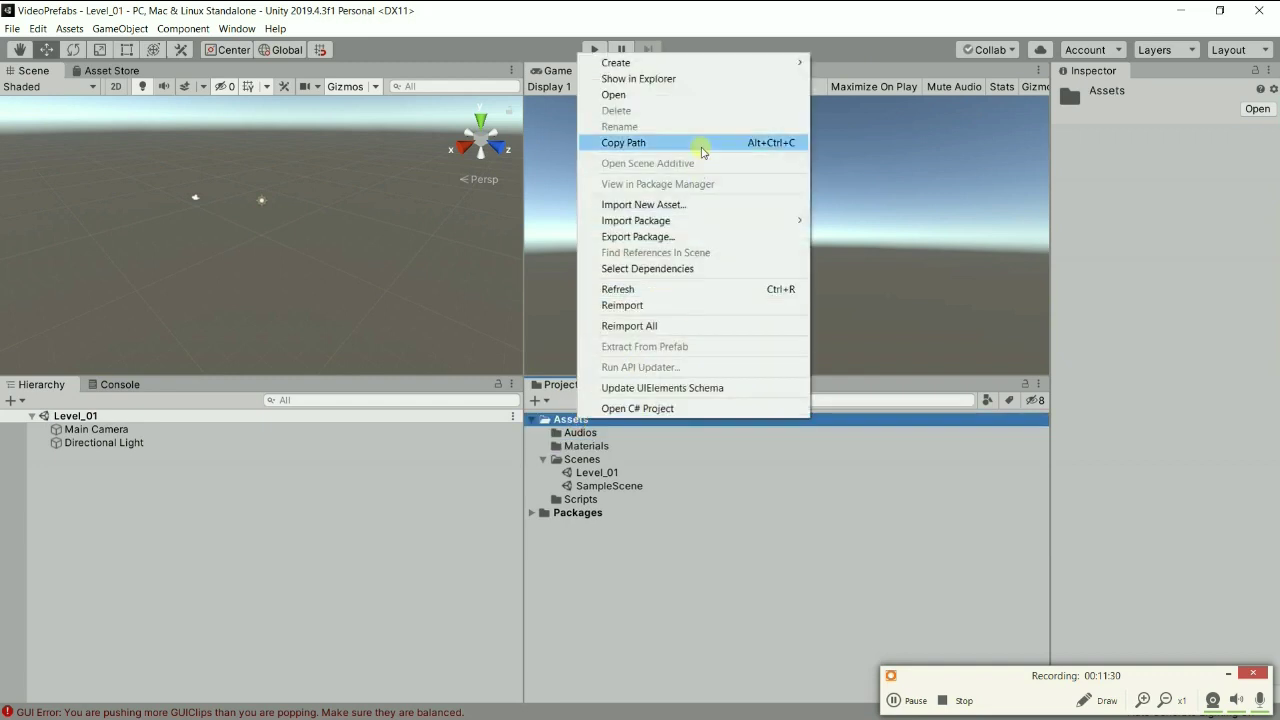
pyautogui.moveTo(705, 62)
pyautogui.click(845, 62)
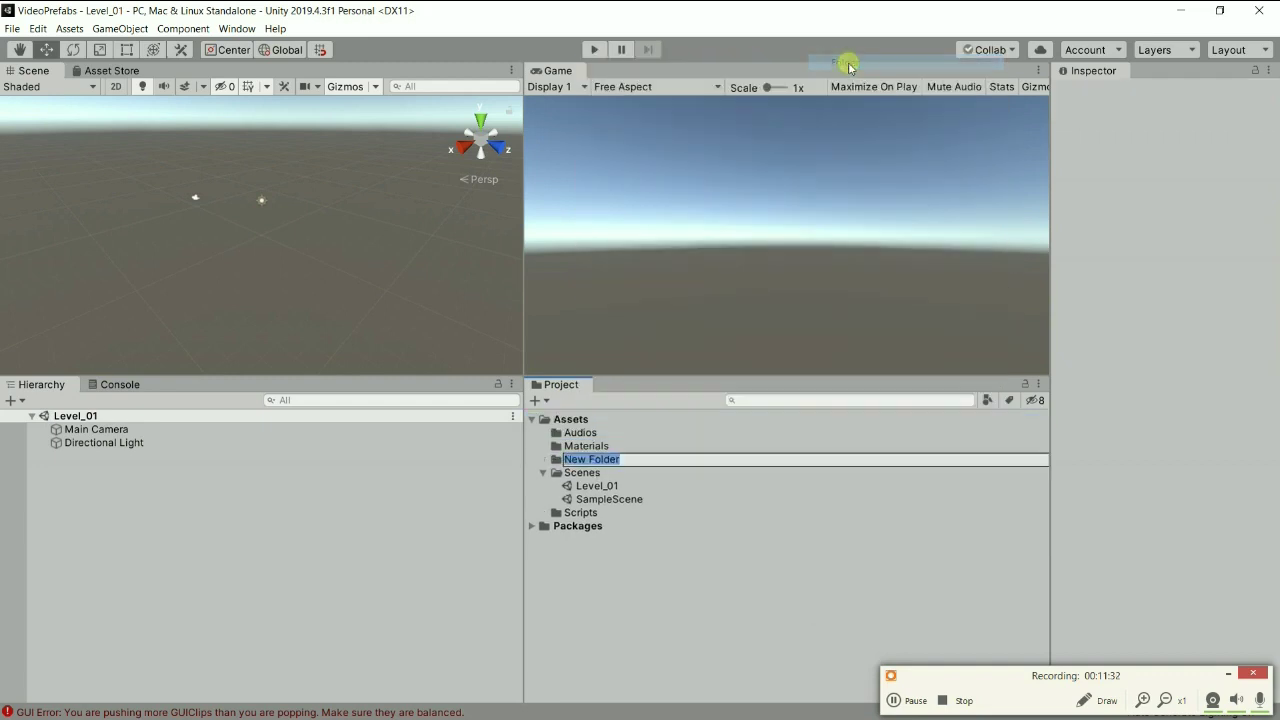
pyautogui.write('Prefabs')
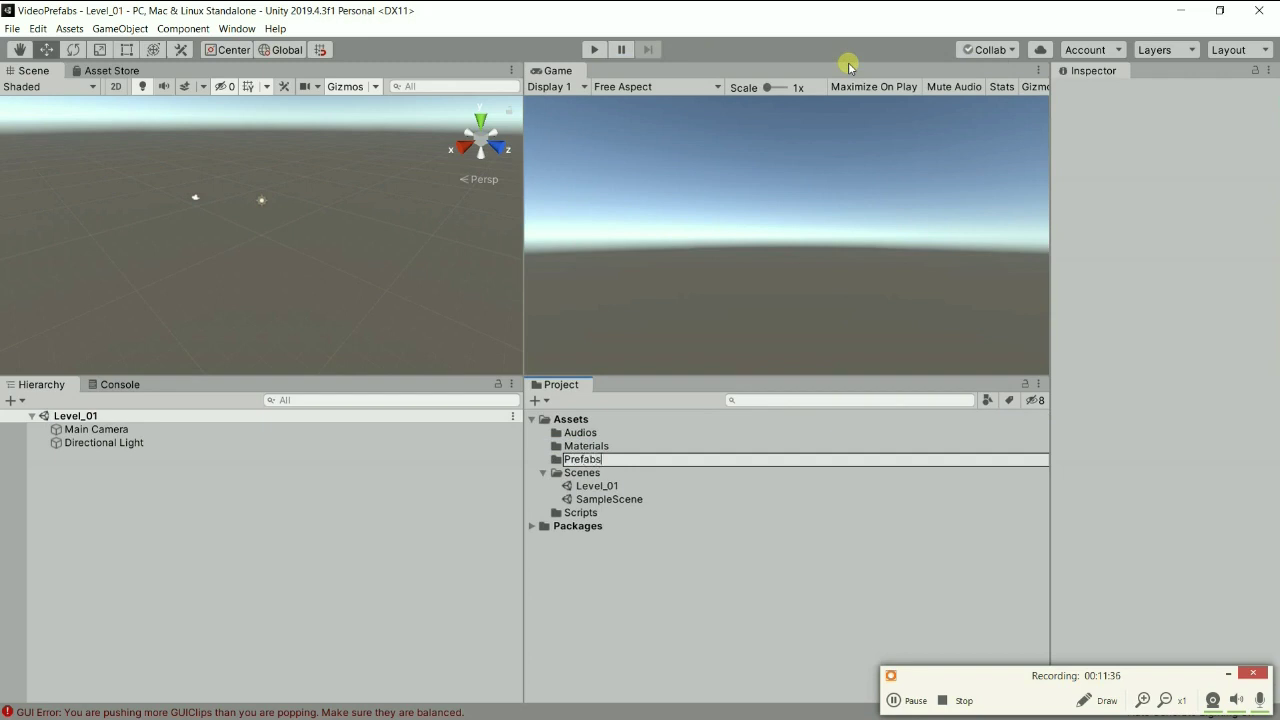
pyautogui.press('Return')
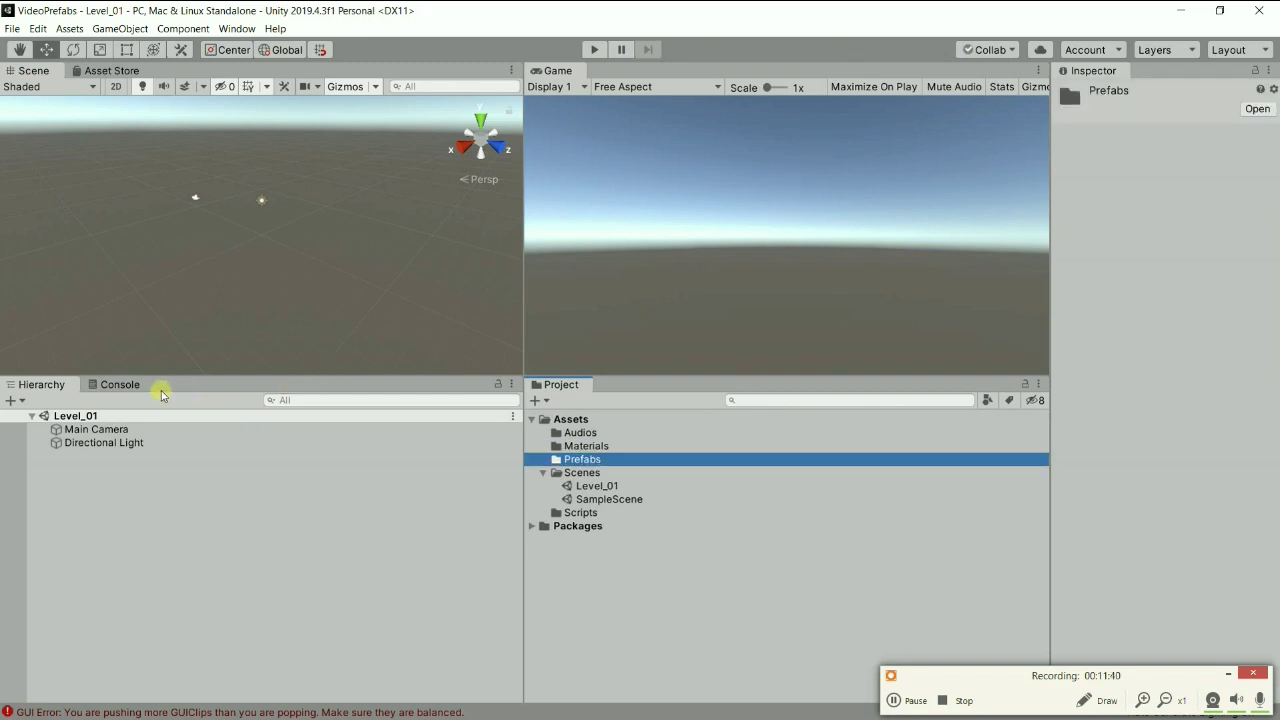
# Clear the GUIClips error from the Console and go back to the Hierarchy.
pyautogui.click(127, 386)
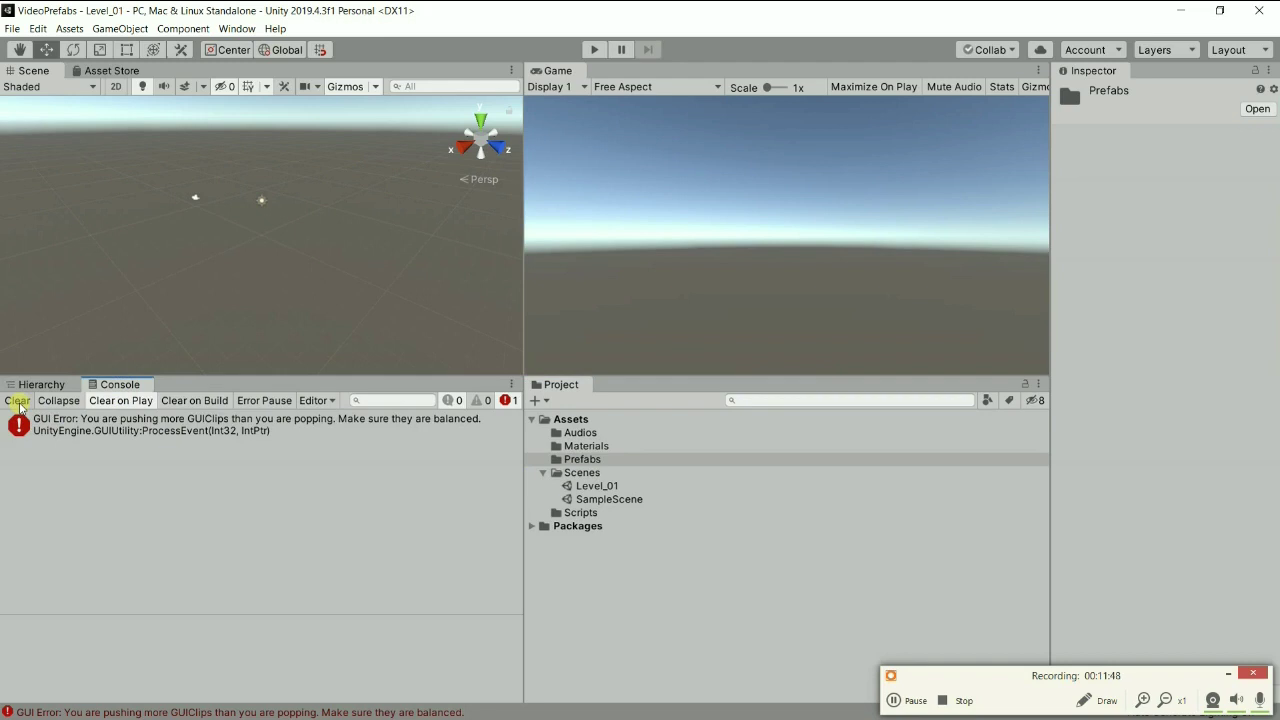
pyautogui.click(18, 401)
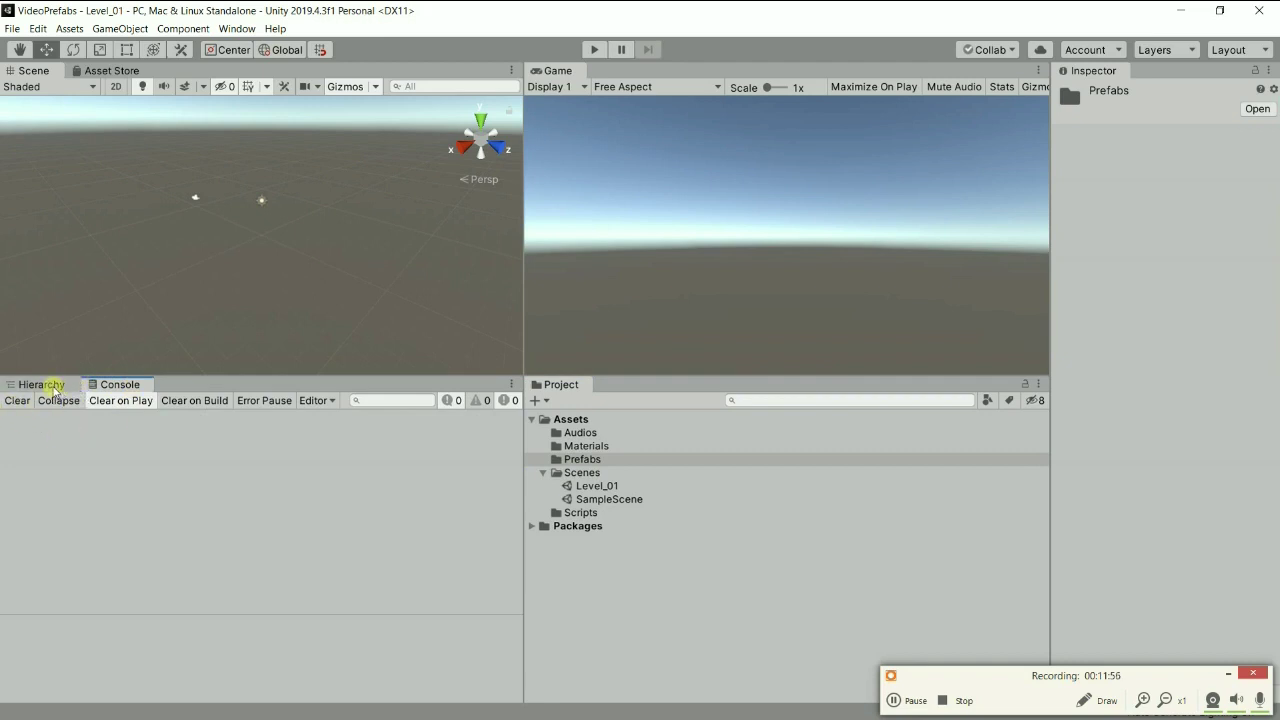
pyautogui.click(53, 389)
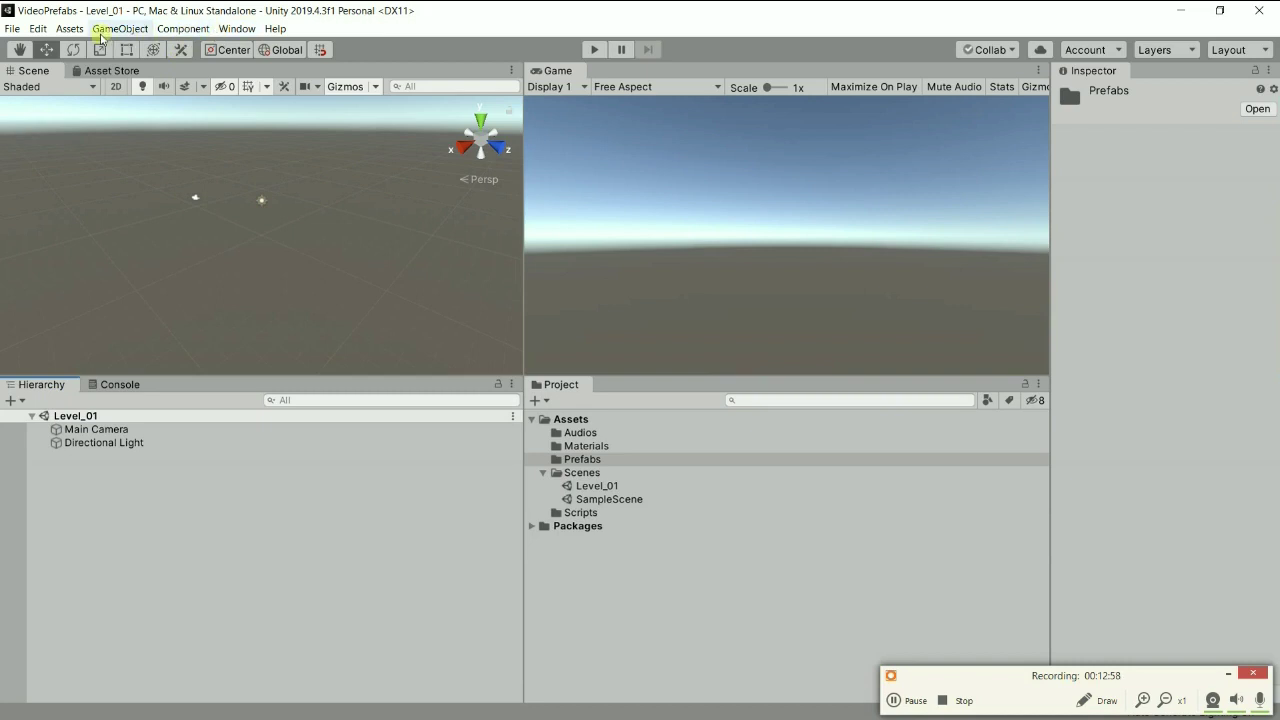
# Add a Cube to the Level_01 scene and frame it in the Scene view.
pyautogui.click(104, 30)
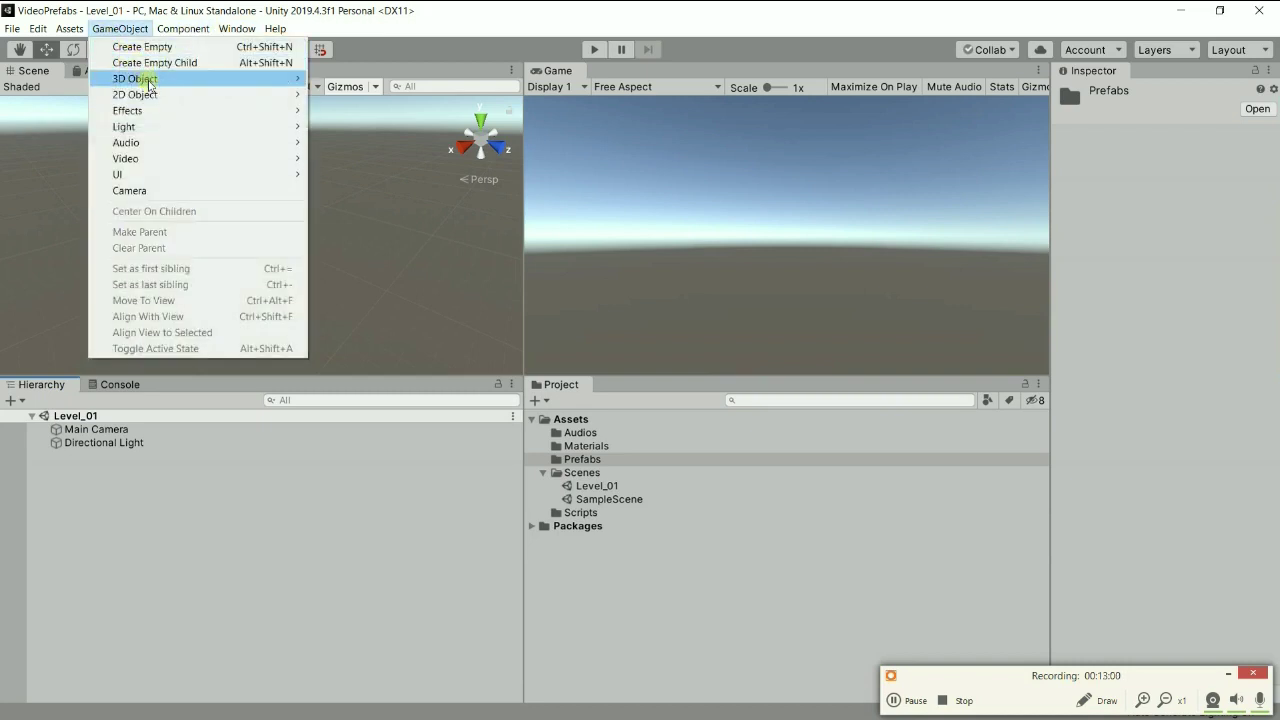
pyautogui.moveTo(166, 158)
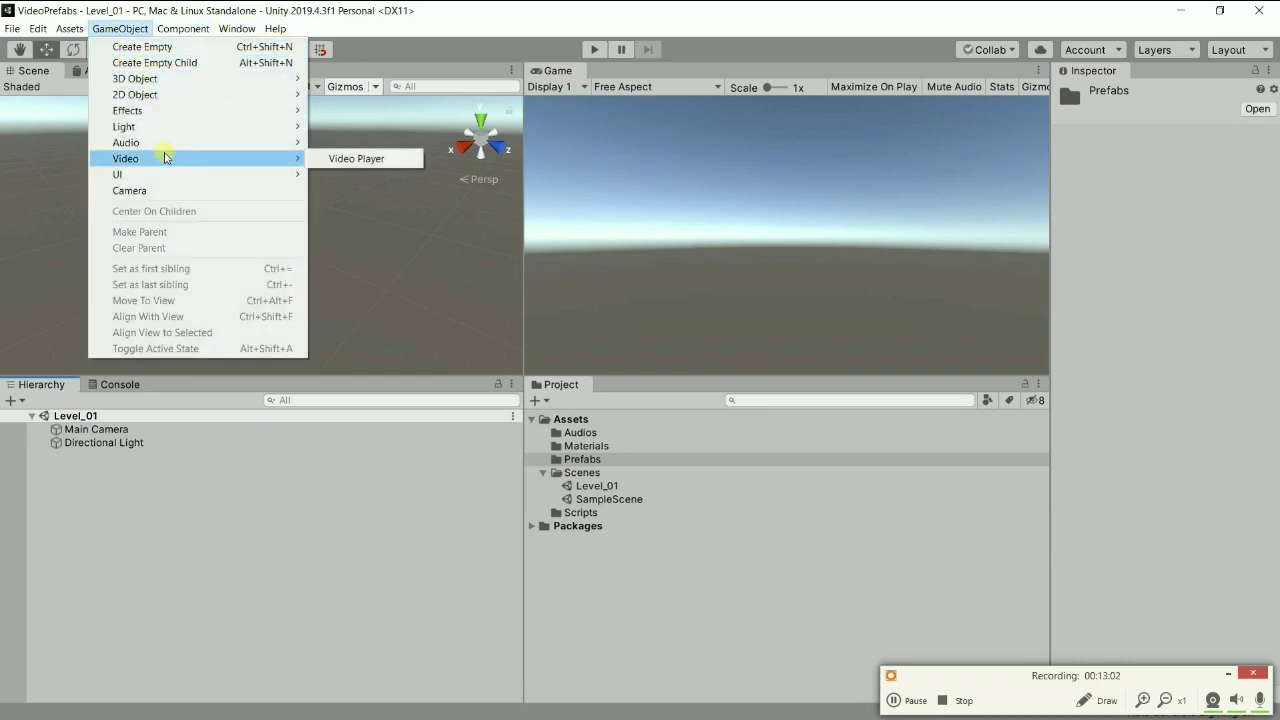
pyautogui.moveTo(187, 79)
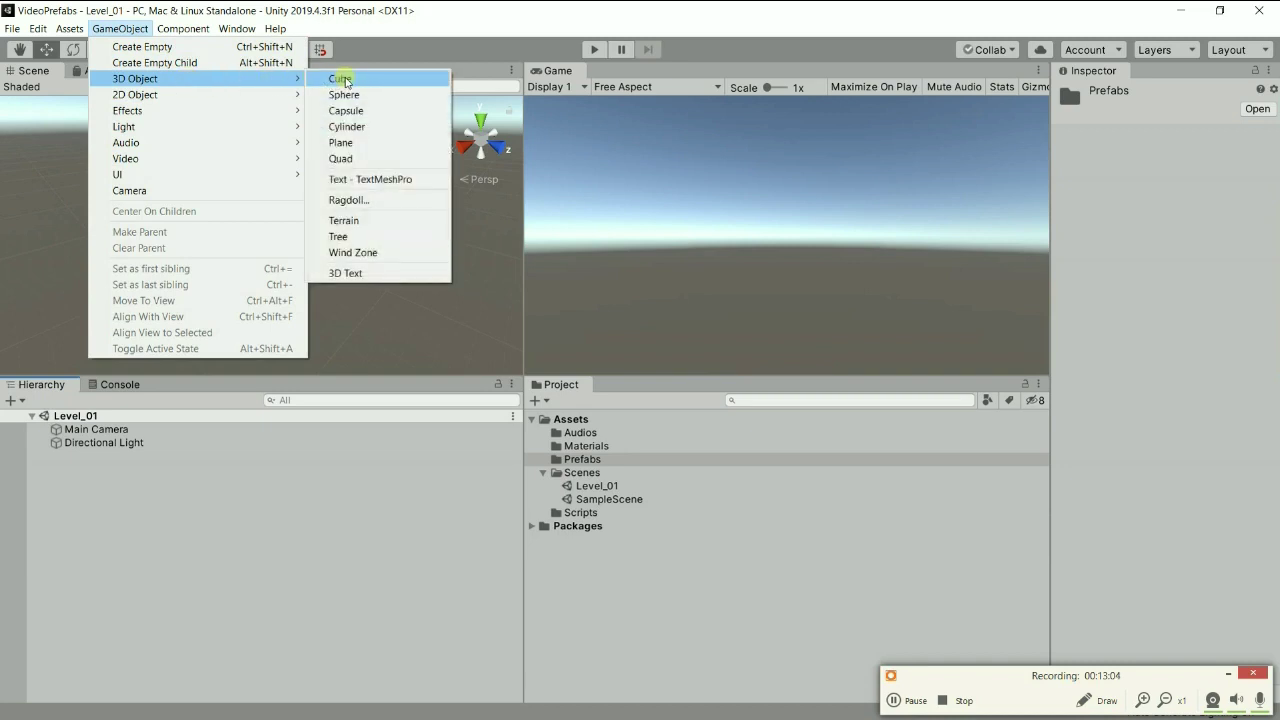
pyautogui.click(344, 80)
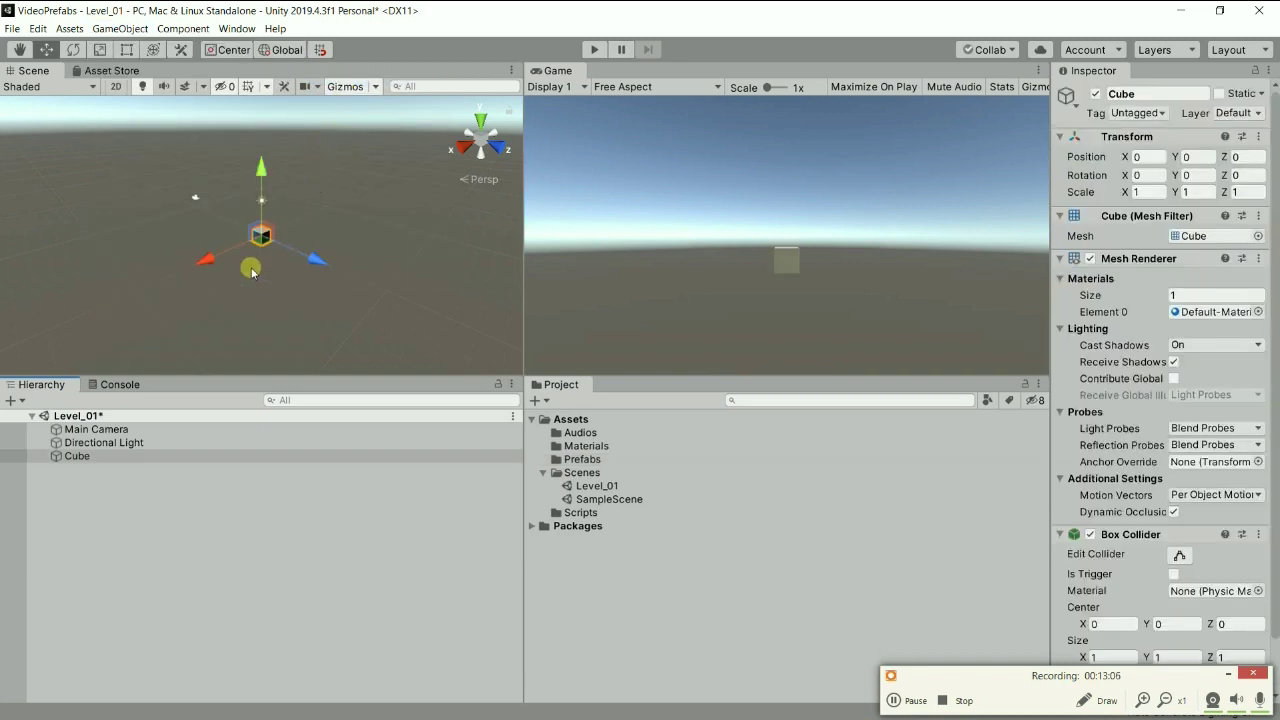
pyautogui.keyDown('alt'); pyautogui.moveTo(252, 272); pyautogui.dragTo(468, 267); pyautogui.keyUp('alt')
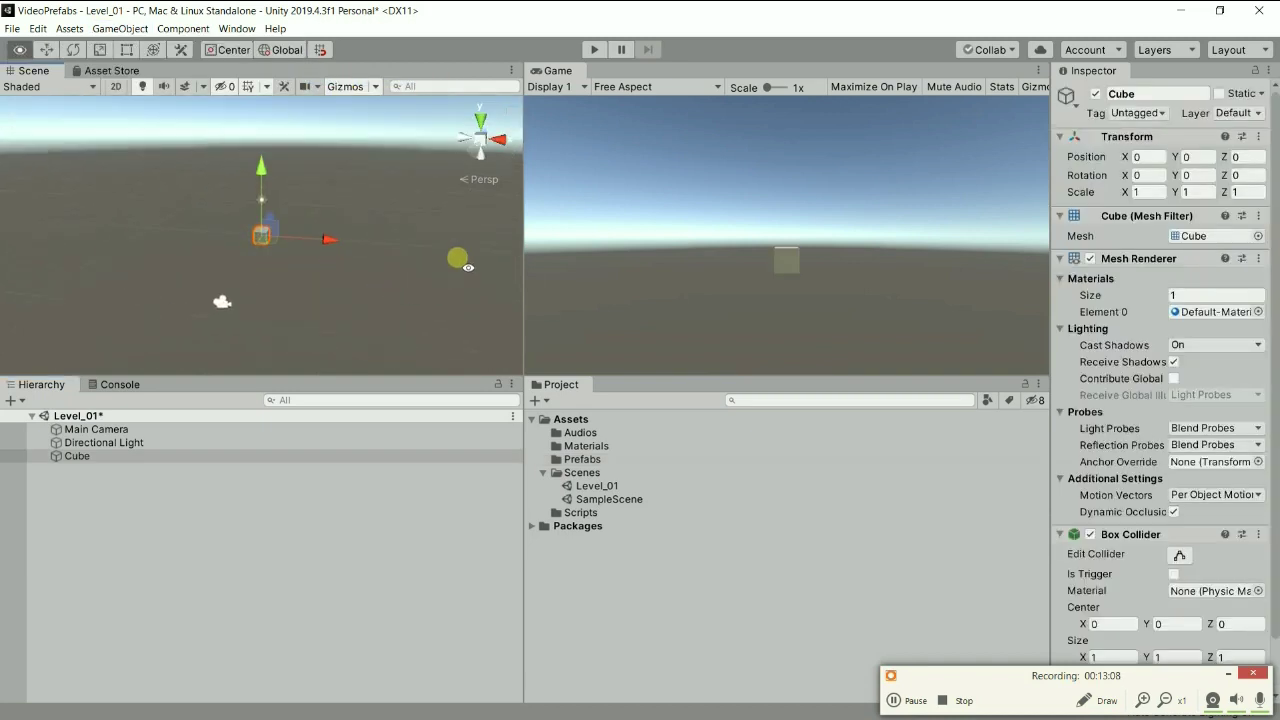
pyautogui.press('f')
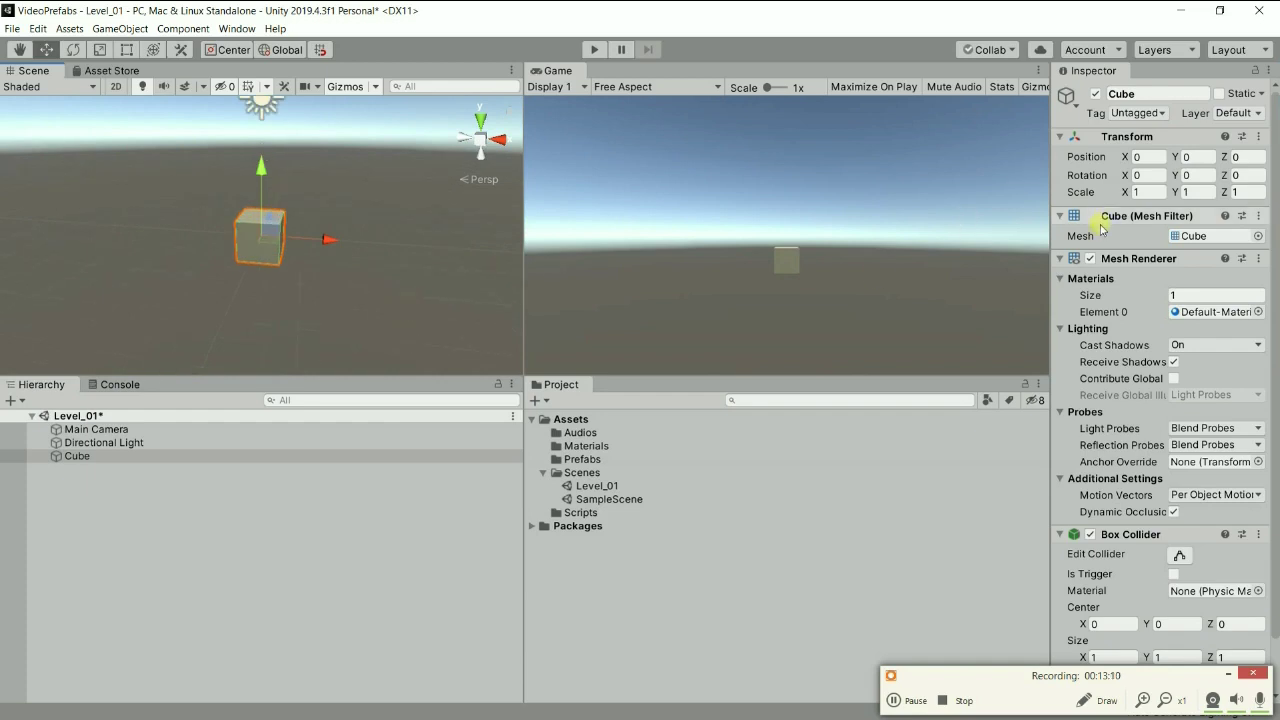
# Set the Cube's Scale X and Z to 100, making a flat ground plane.
pyautogui.click(1149, 194)
pyautogui.write('100')
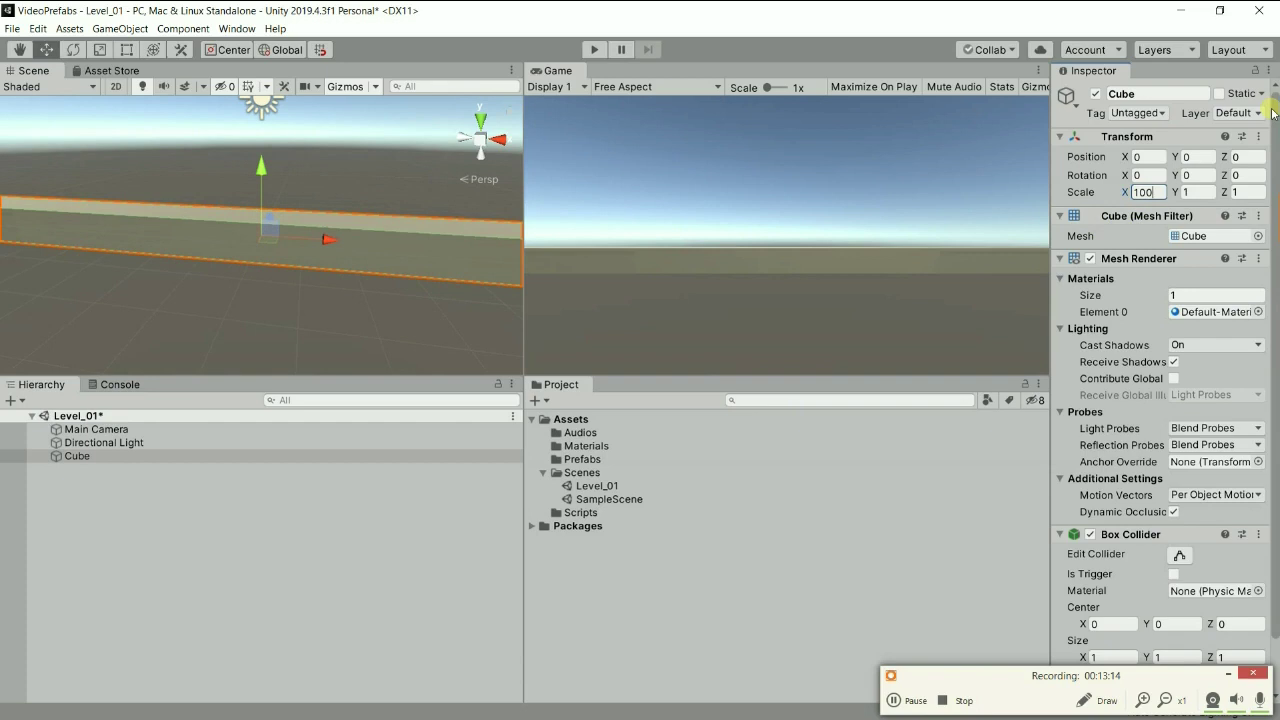
pyautogui.click(1255, 193)
pyautogui.write('100')
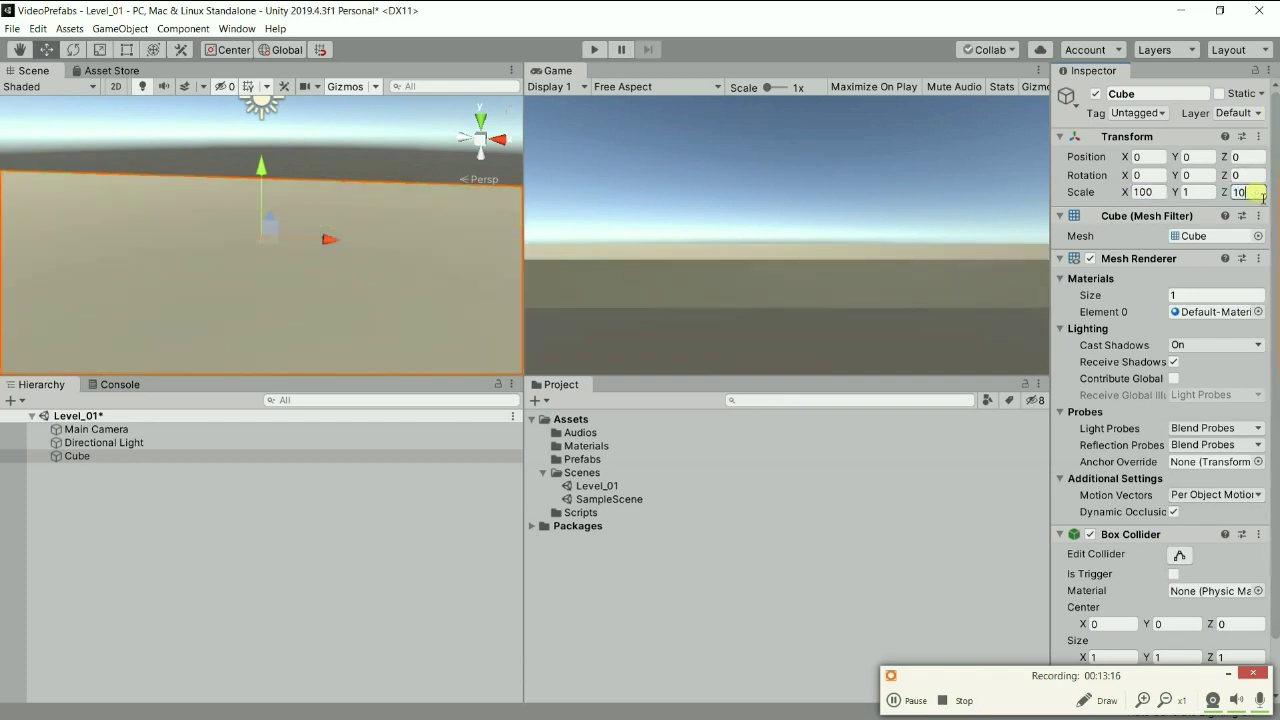
pyautogui.keyDown('alt'); pyautogui.moveTo(203, 155); pyautogui.dragTo(360, 276); pyautogui.keyUp('alt')
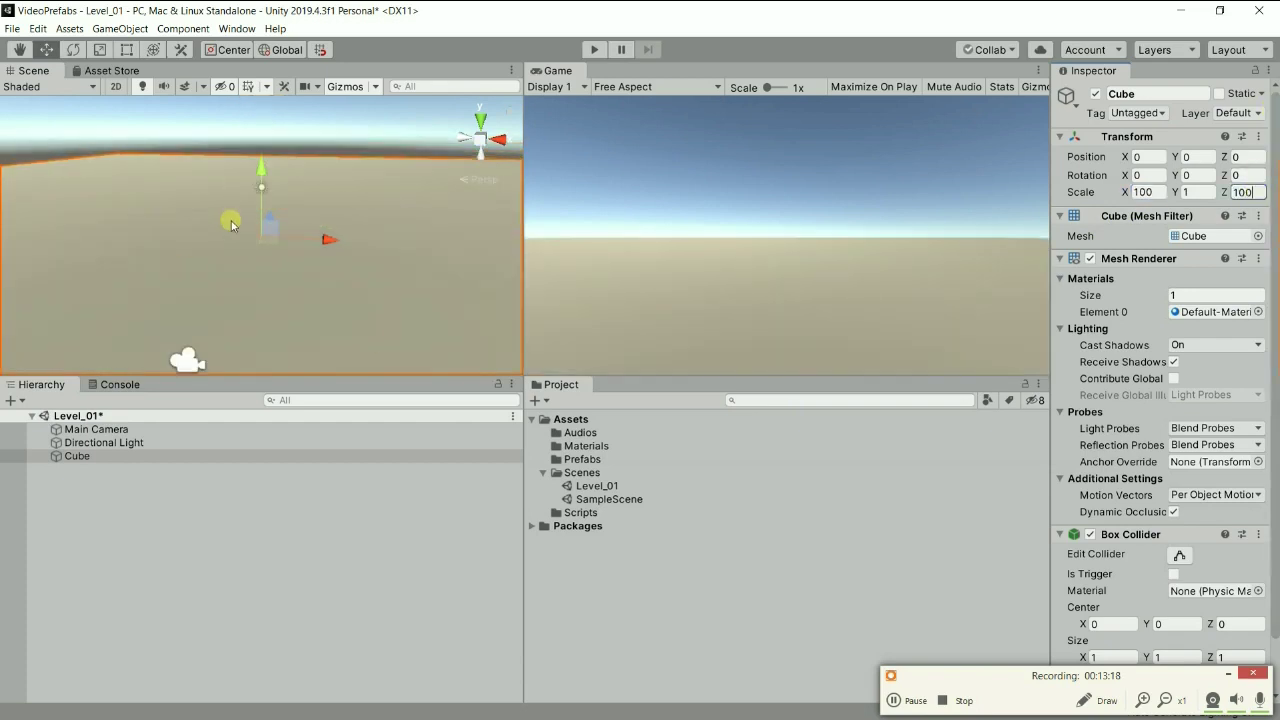
pyautogui.keyDown('alt'); pyautogui.moveTo(335, 259); pyautogui.dragTo(308, 250); pyautogui.keyUp('alt')
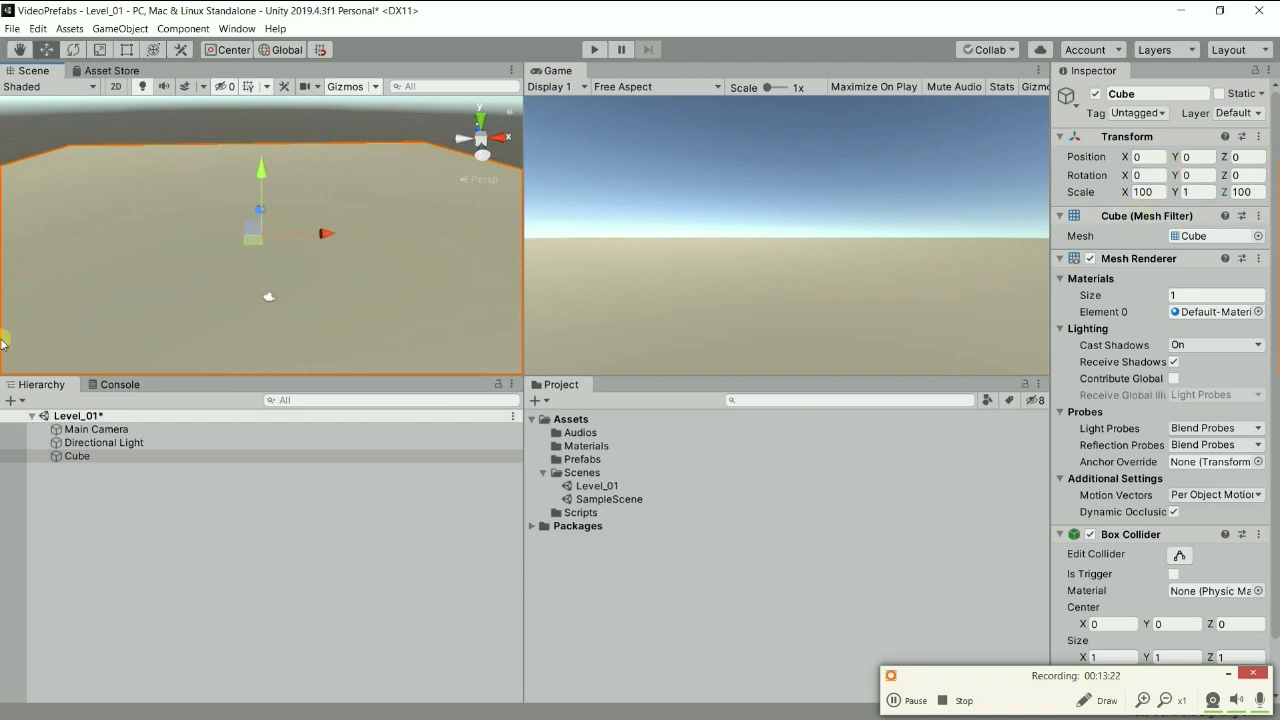
pyautogui.keyDown('alt'); pyautogui.moveTo(166, 251); pyautogui.dragTo(208, 231); pyautogui.keyUp('alt')
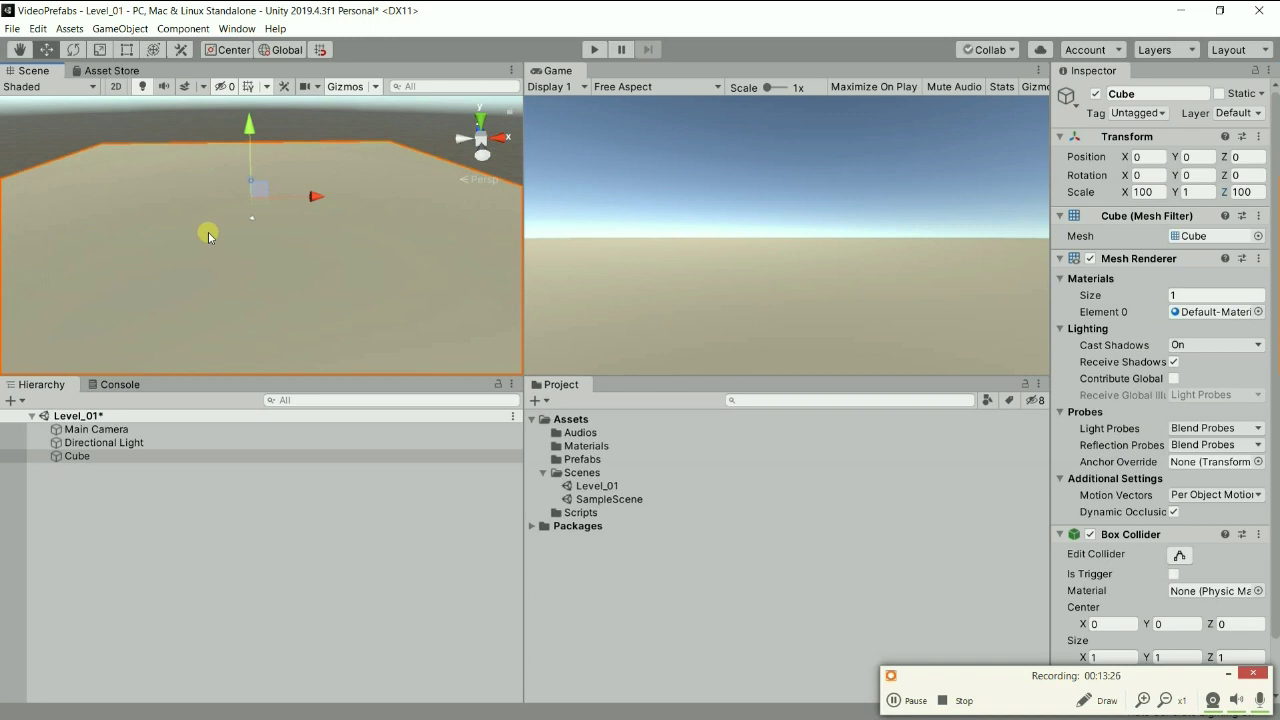
pyautogui.moveTo(208, 234)
pyautogui.keyDown('alt'); pyautogui.mouseDown()
pyautogui.moveTo(375, 290)
pyautogui.moveTo(349, 231)
pyautogui.moveTo(418, 258)
pyautogui.moveTo(393, 287)
pyautogui.mouseUp(); pyautogui.keyUp('alt')
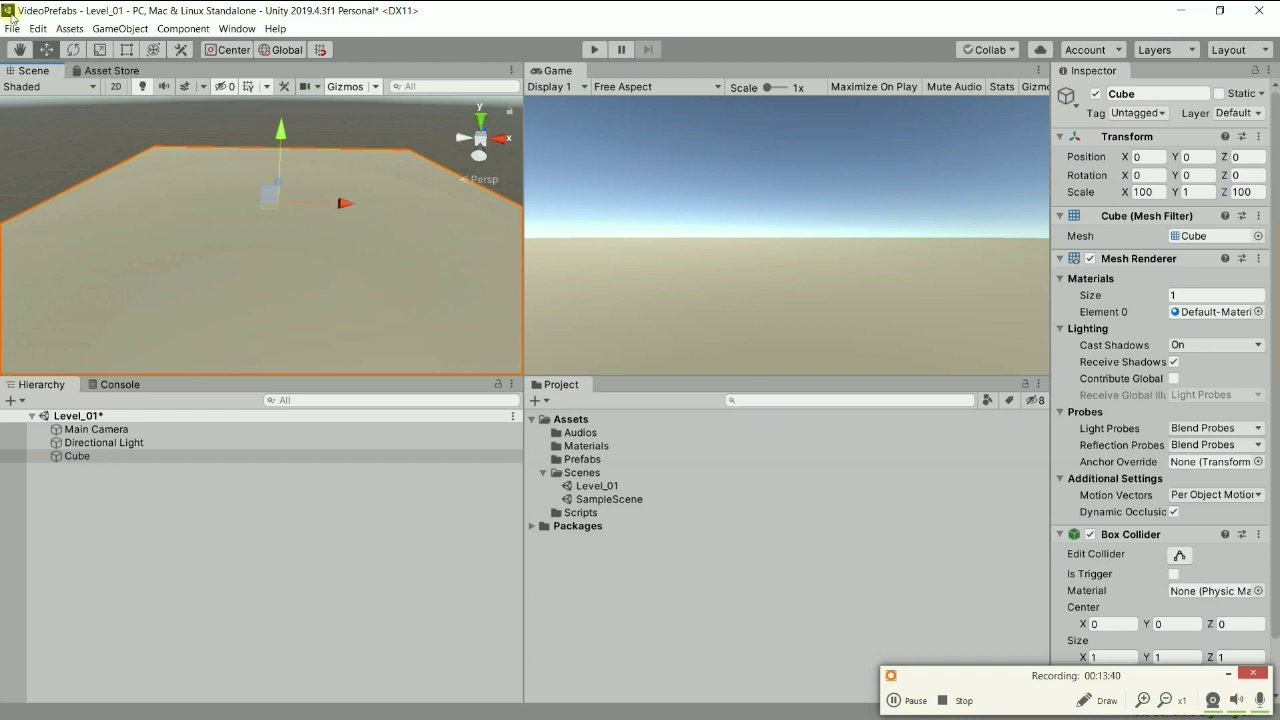
# Add a second cube to the scene and name it LowerGun.
pyautogui.click(118, 28)
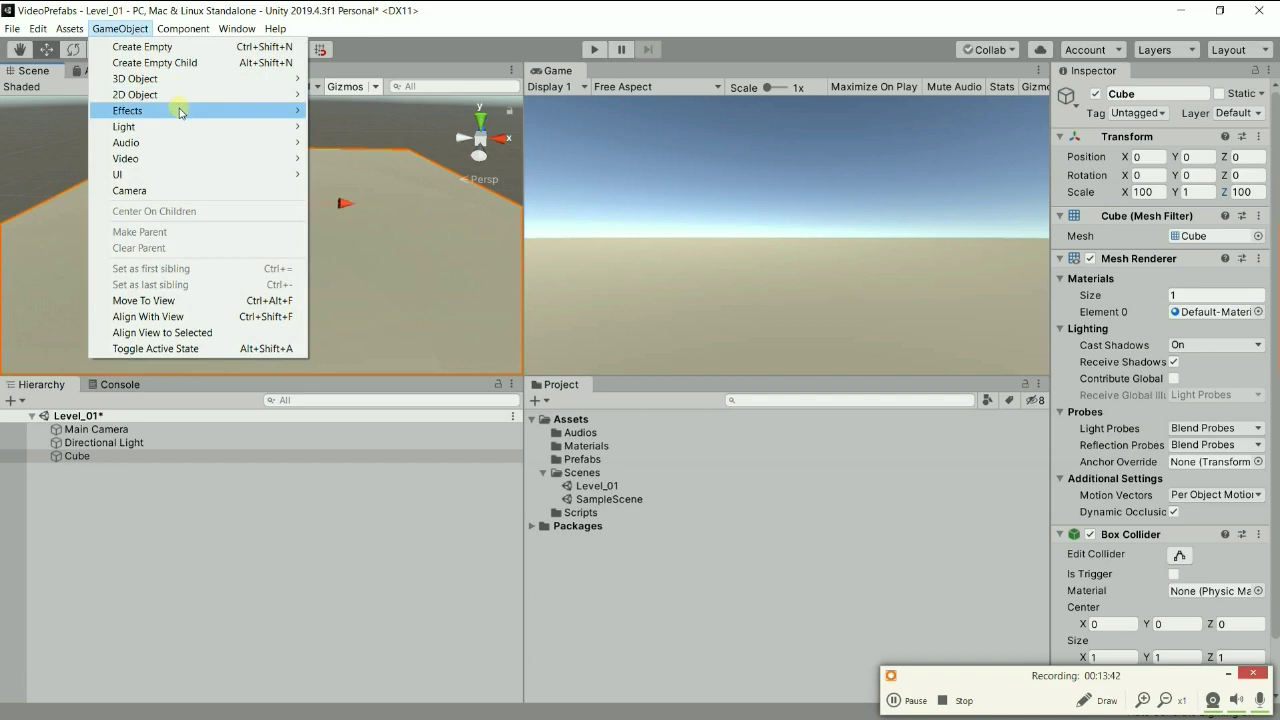
pyautogui.moveTo(230, 83)
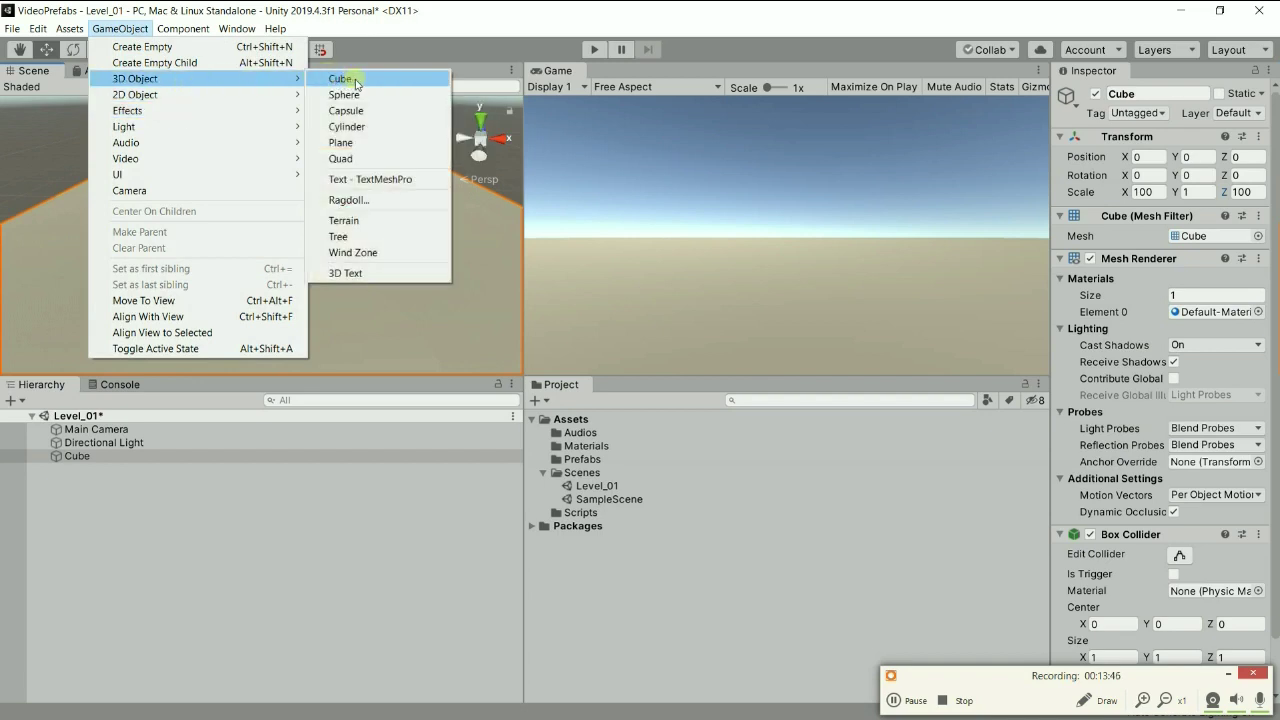
pyautogui.click(356, 82)
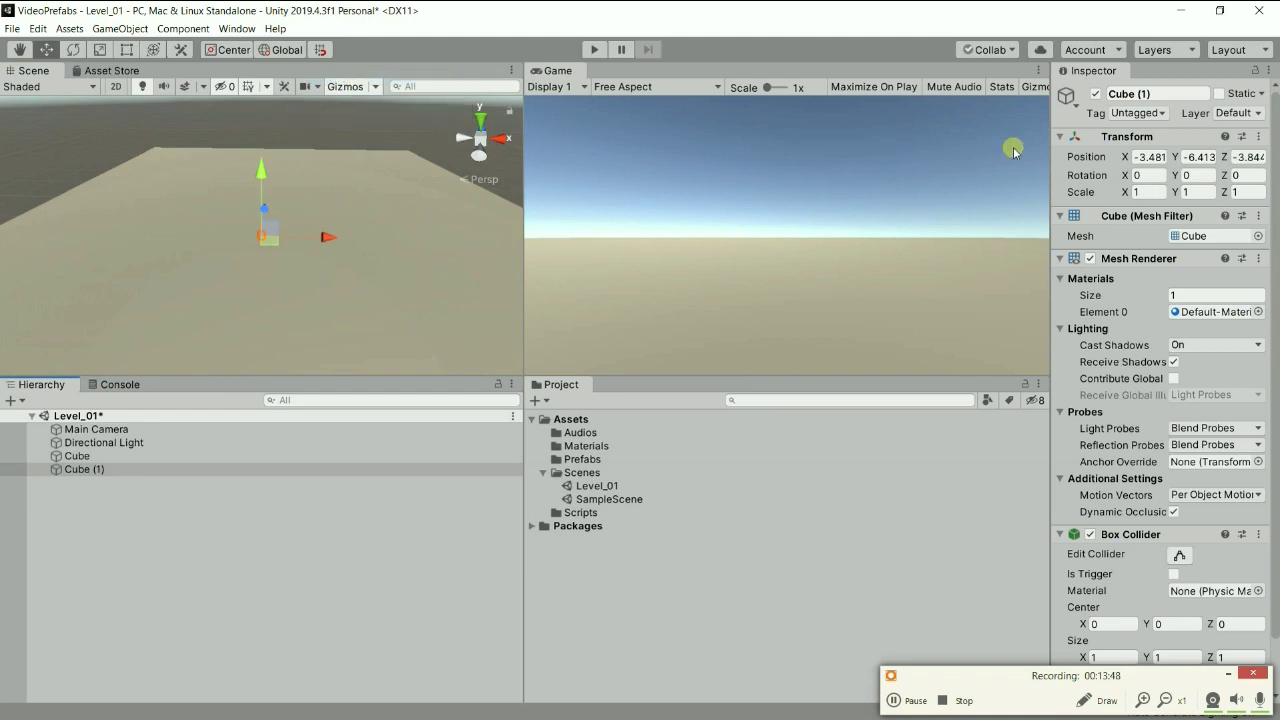
pyautogui.click(1160, 95)
pyautogui.write('LowerGun')
pyautogui.press('Return')
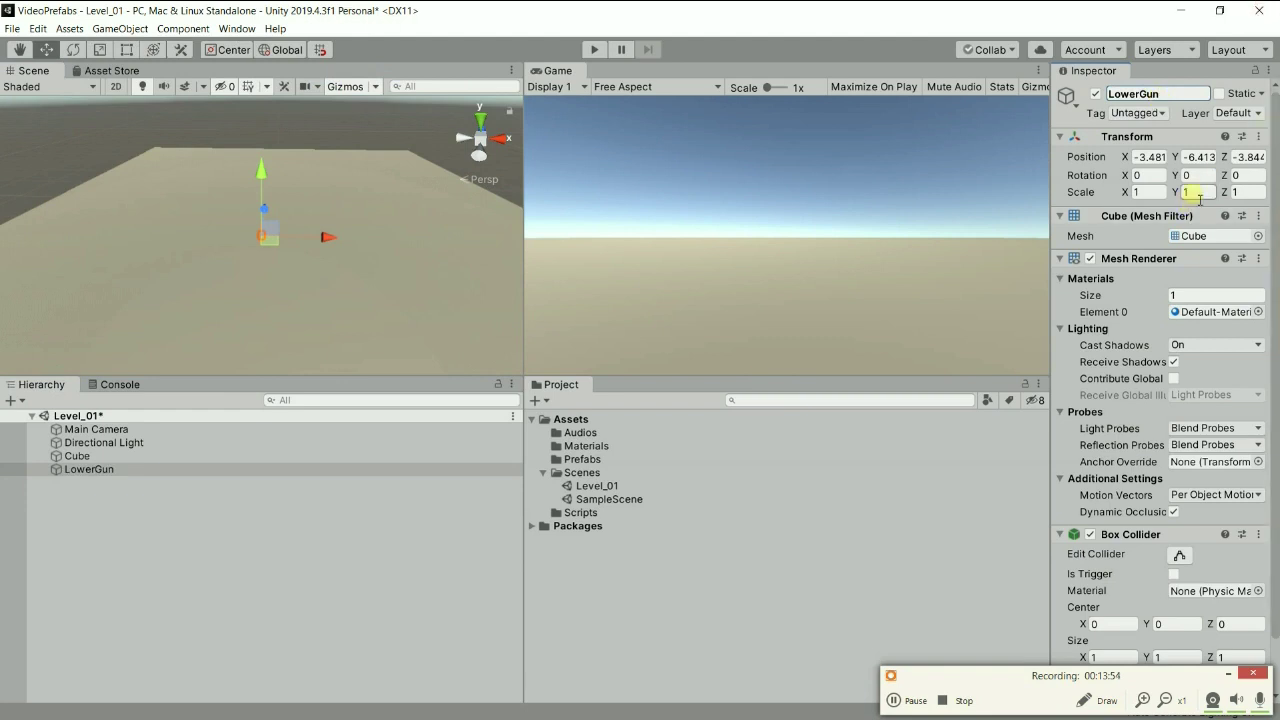
# Scale LowerGun to 4 × 4 × 4.
pyautogui.click(1165, 193)
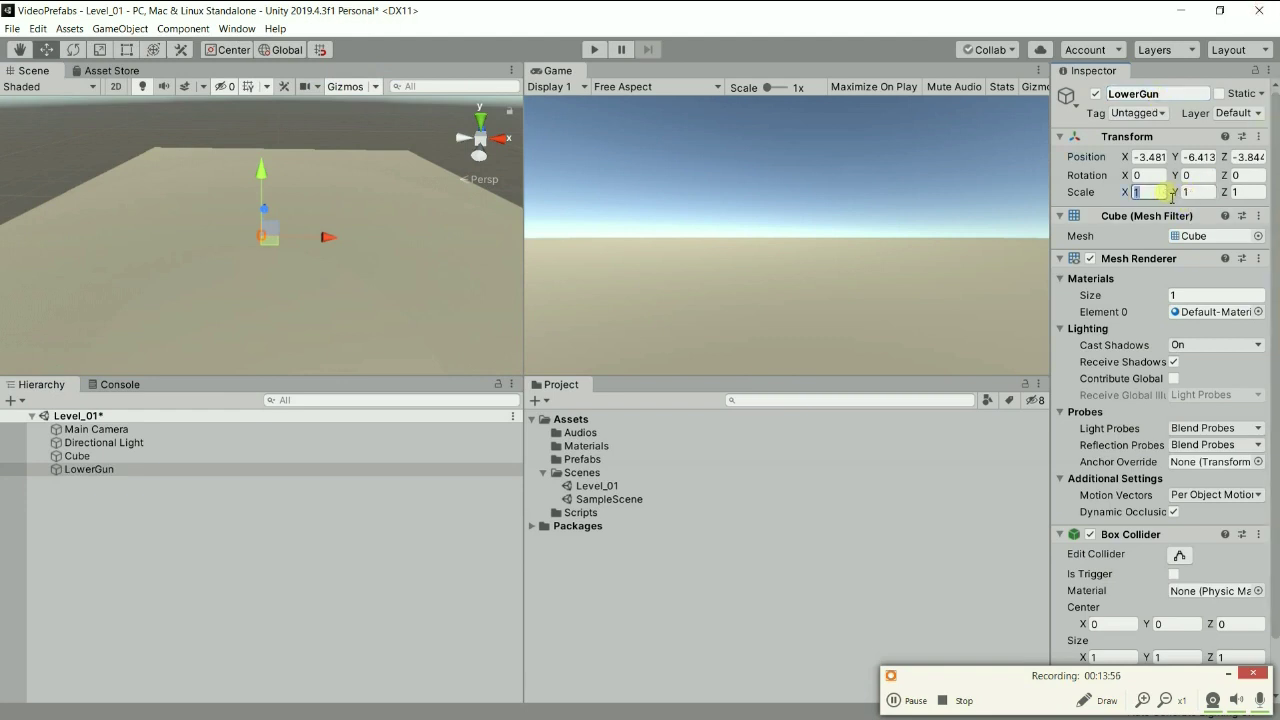
pyautogui.write('4')
pyautogui.press('Tab')
pyautogui.write('4')
pyautogui.click(1243, 192)
pyautogui.write('4')
# Raise LowerGun above the ground and set its Position Y to 2.5.
pyautogui.moveTo(266, 191); pyautogui.dragTo(264, 127)
pyautogui.moveTo(235, 200); pyautogui.dragTo(278, 258, button='middle')
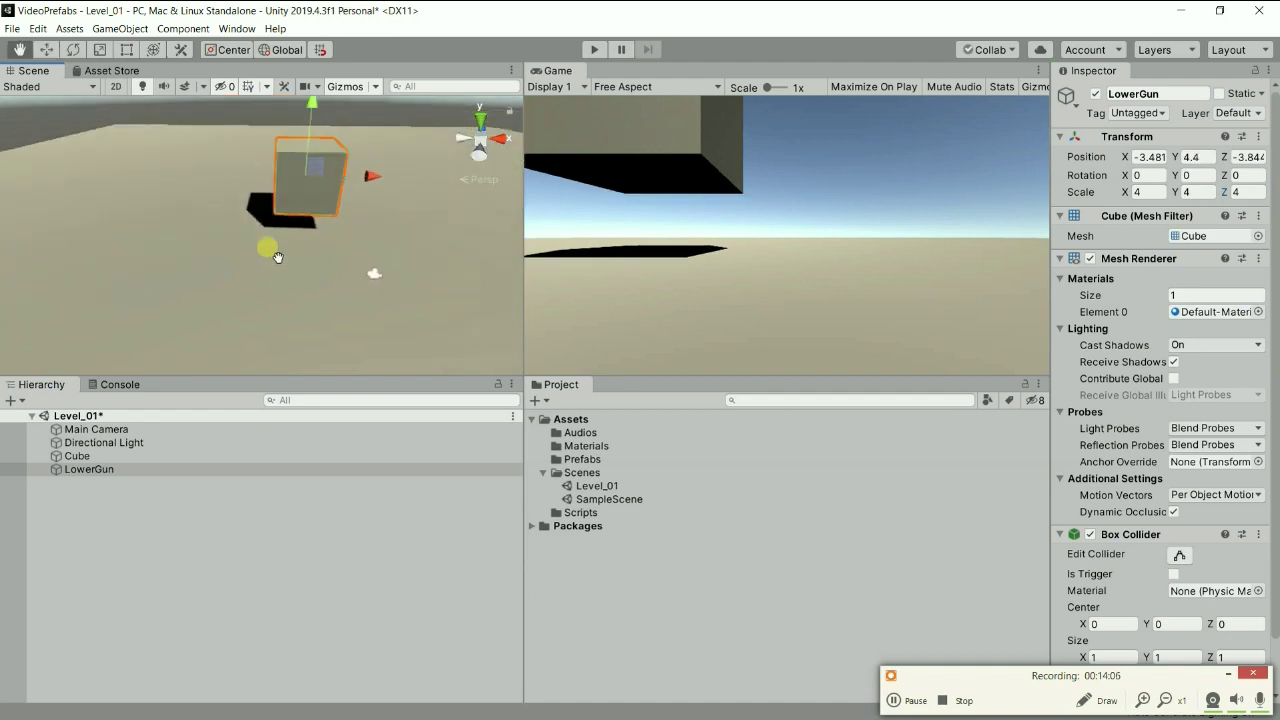
pyautogui.keyDown('alt'); pyautogui.moveTo(323, 312); pyautogui.dragTo(310, 197); pyautogui.keyUp('alt')
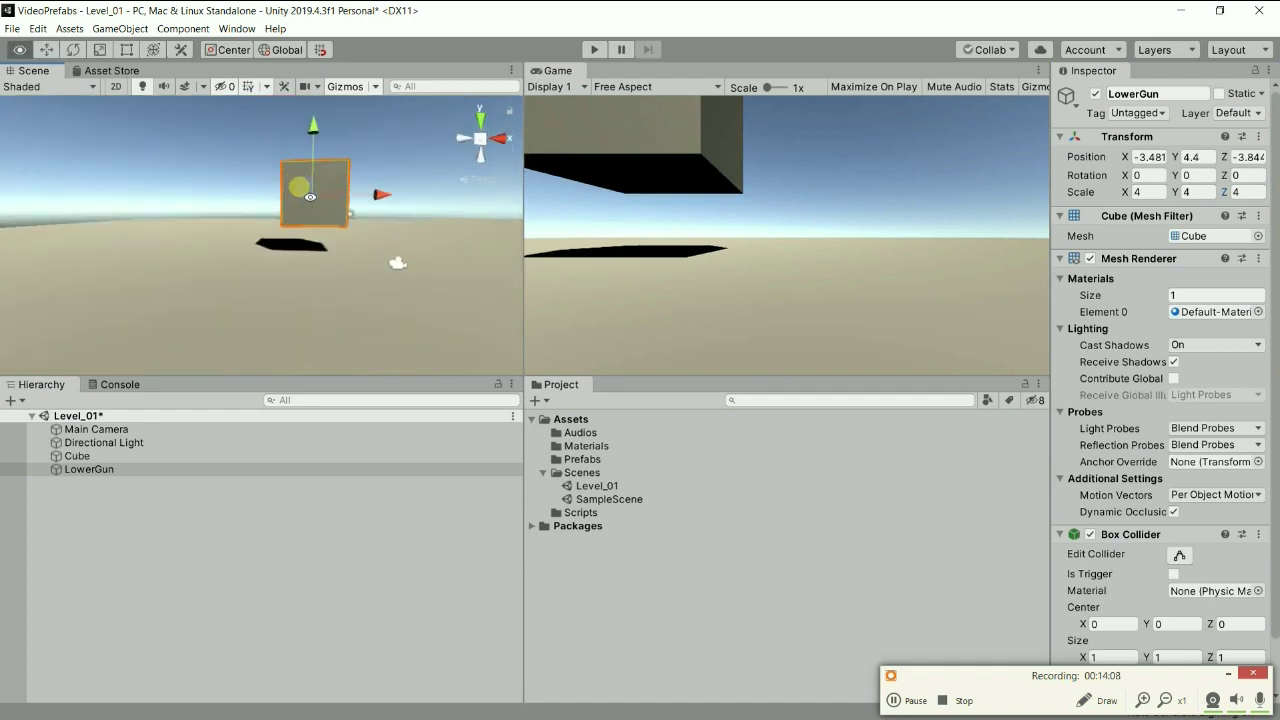
pyautogui.moveTo(313, 127); pyautogui.dragTo(313, 160)
pyautogui.moveTo(302, 214)
pyautogui.keyDown('alt'); pyautogui.mouseDown()
pyautogui.moveTo(374, 222)
pyautogui.moveTo(271, 265)
pyautogui.mouseUp(); pyautogui.keyUp('alt')
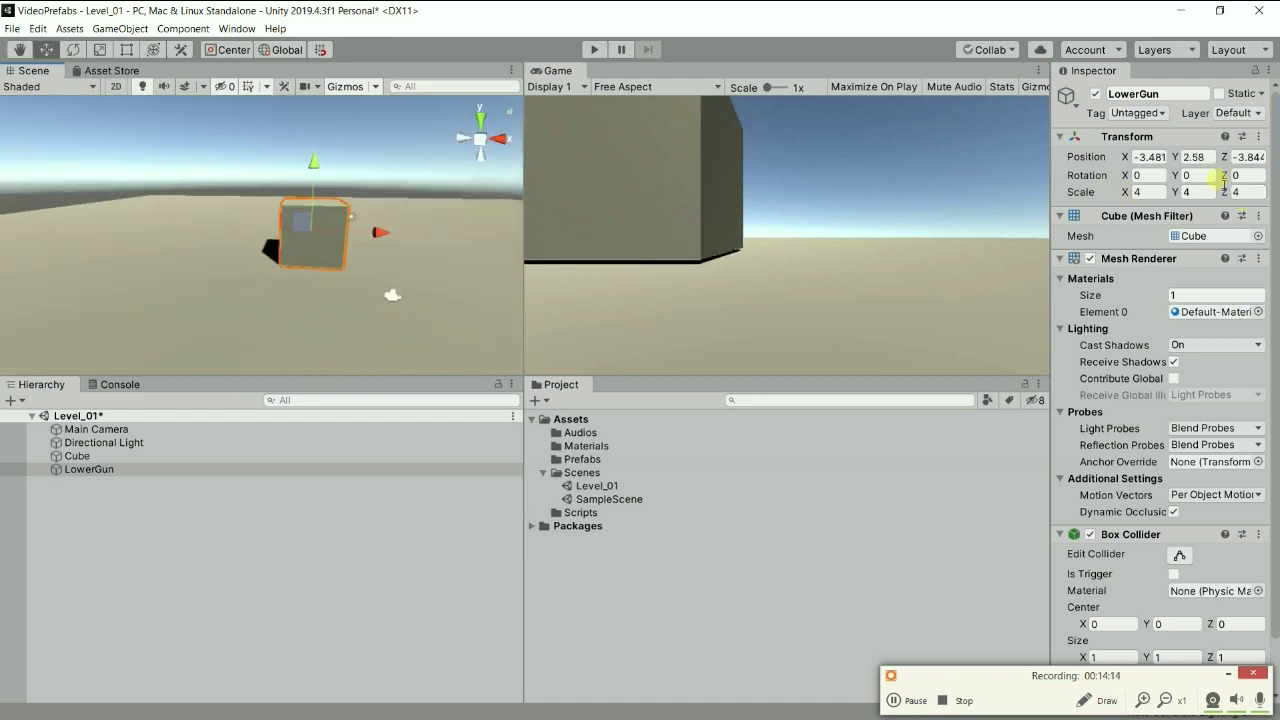
pyautogui.click(1210, 157)
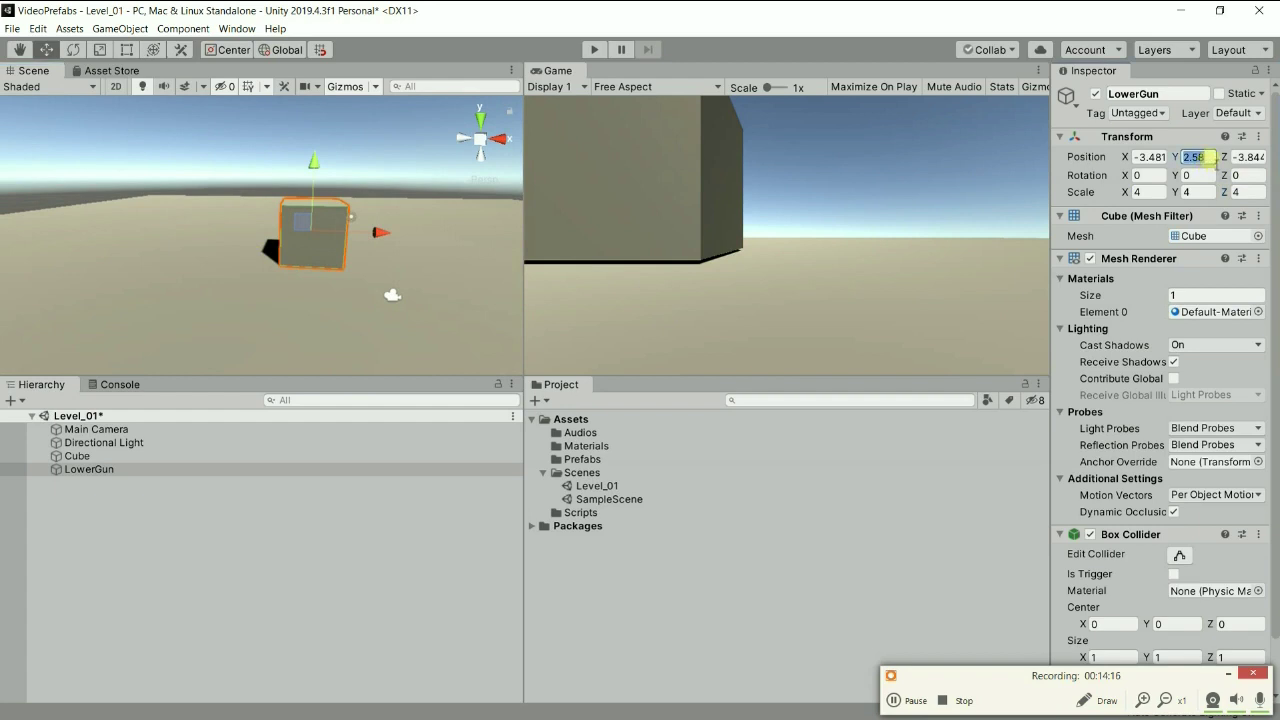
pyautogui.write('2.5')
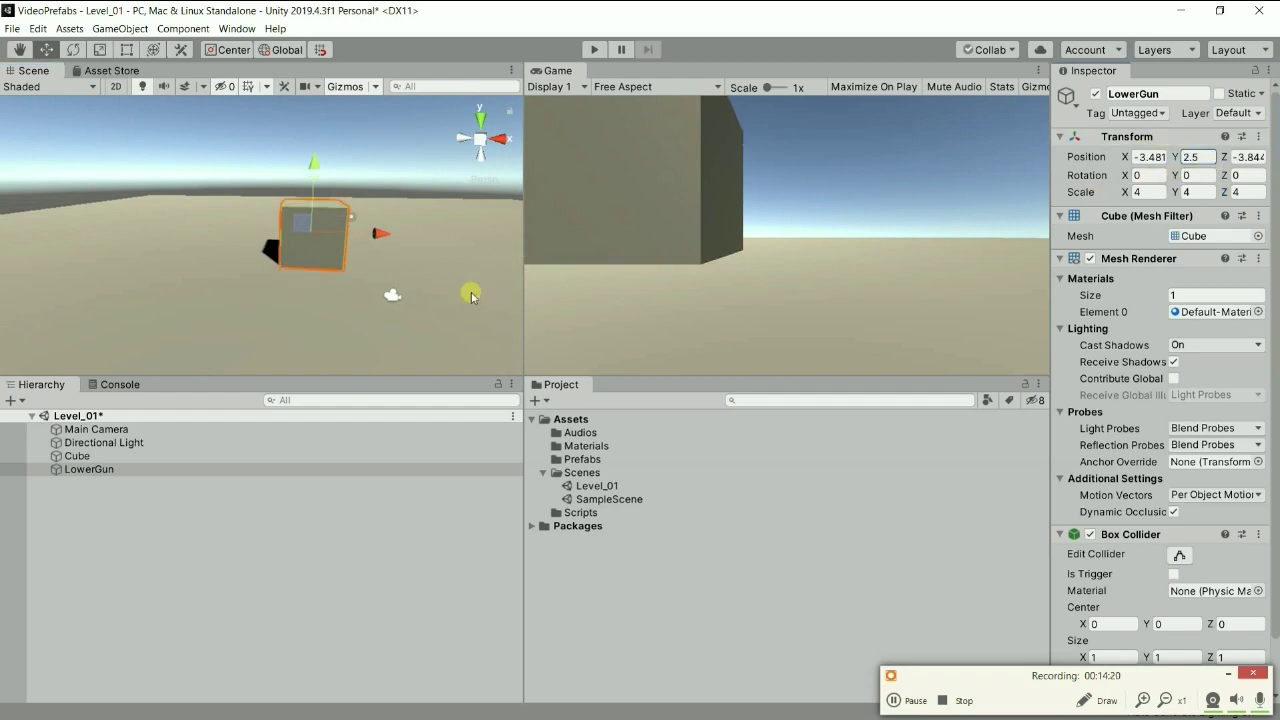
pyautogui.scroll(-3, 354, 284)
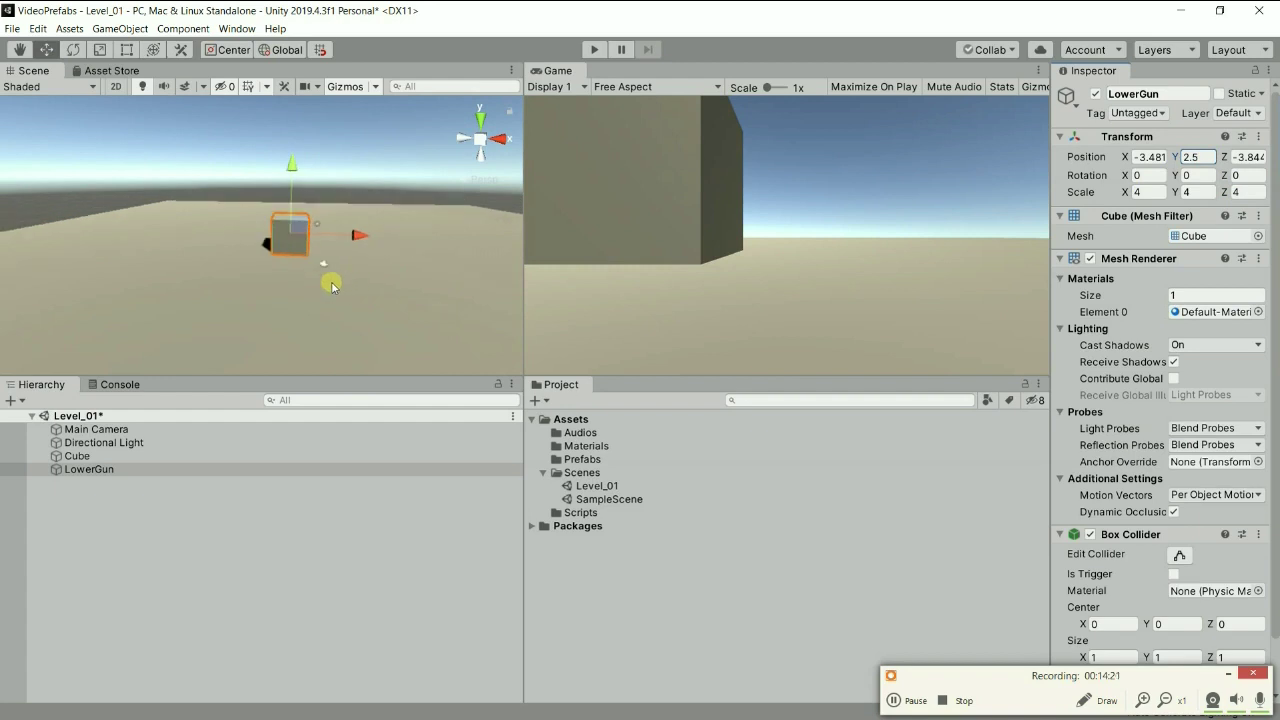
pyautogui.moveTo(331, 281)
pyautogui.keyDown('alt'); pyautogui.mouseDown()
pyautogui.moveTo(344, 300)
pyautogui.moveTo(305, 290)
pyautogui.moveTo(322, 255)
pyautogui.moveTo(345, 265)
pyautogui.mouseUp(); pyautogui.keyUp('alt')
pyautogui.scroll(3, 307, 279)
pyautogui.scroll(2, 308, 280)
pyautogui.scroll(2, 325, 265)
pyautogui.scroll(2, 325, 265)
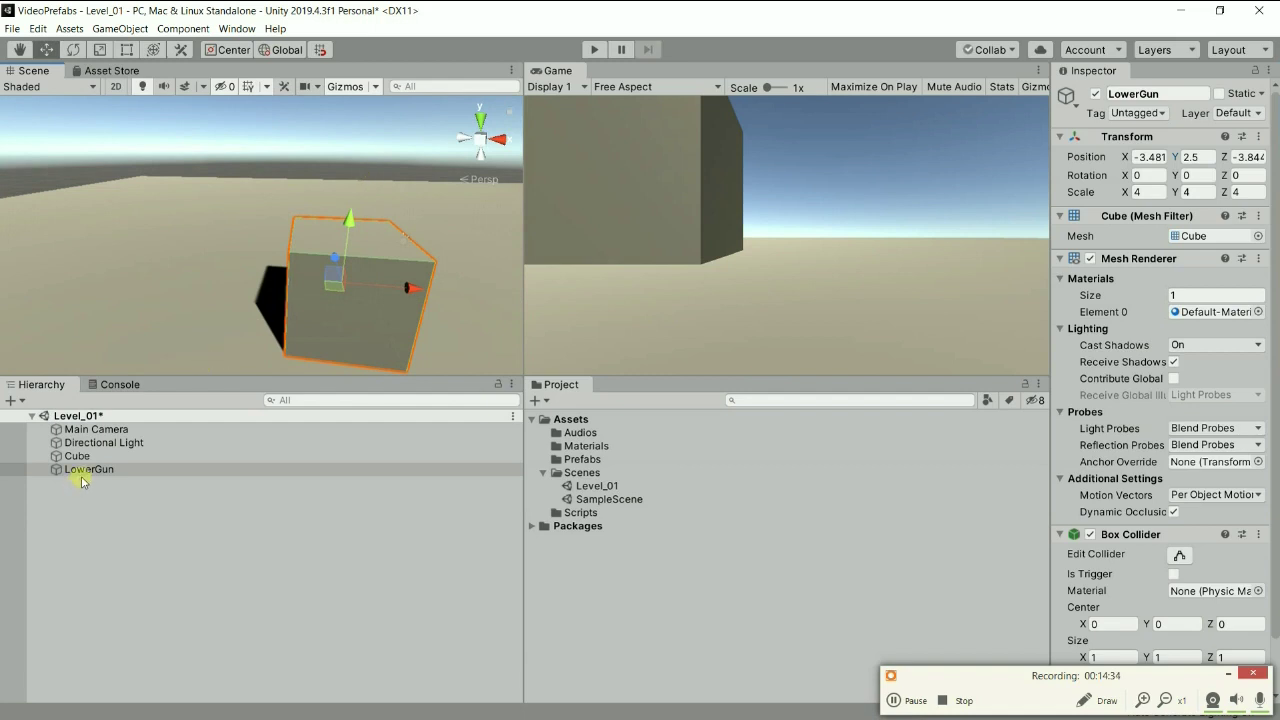
# Duplicate LowerGun and rename the copy GunHeight.
pyautogui.hotkey('ctrl', 'd')
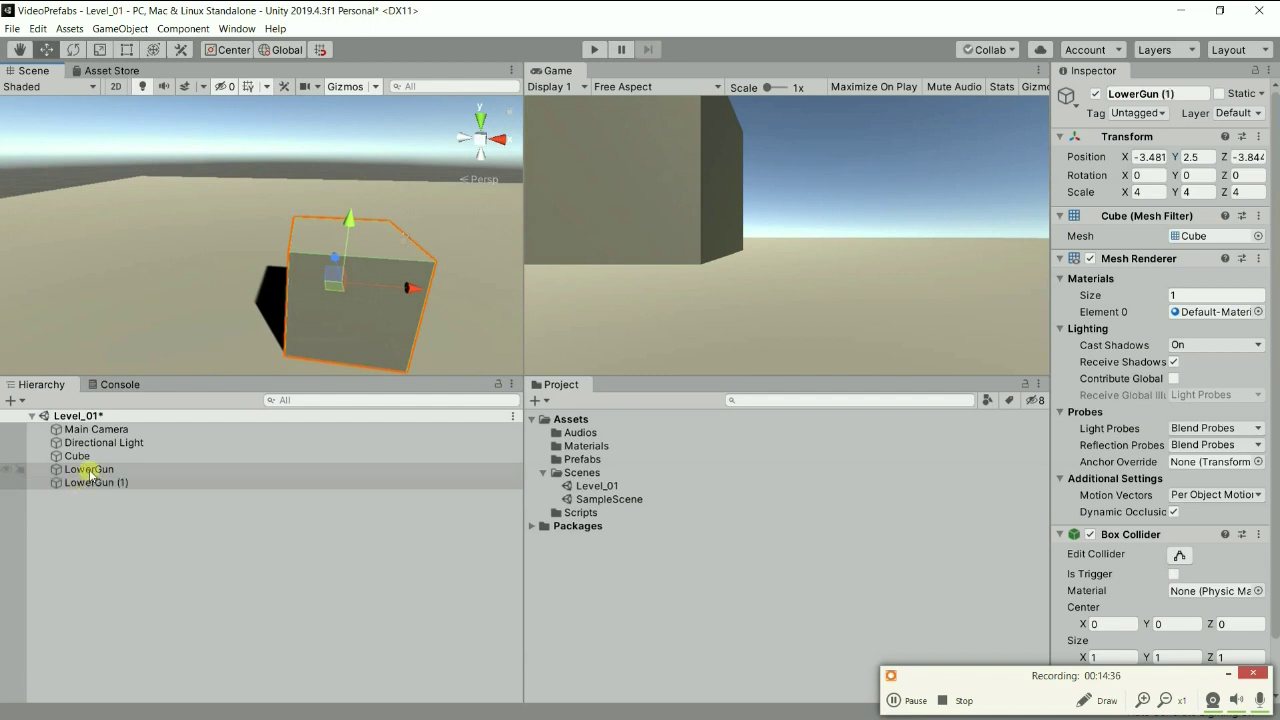
pyautogui.click(105, 488)
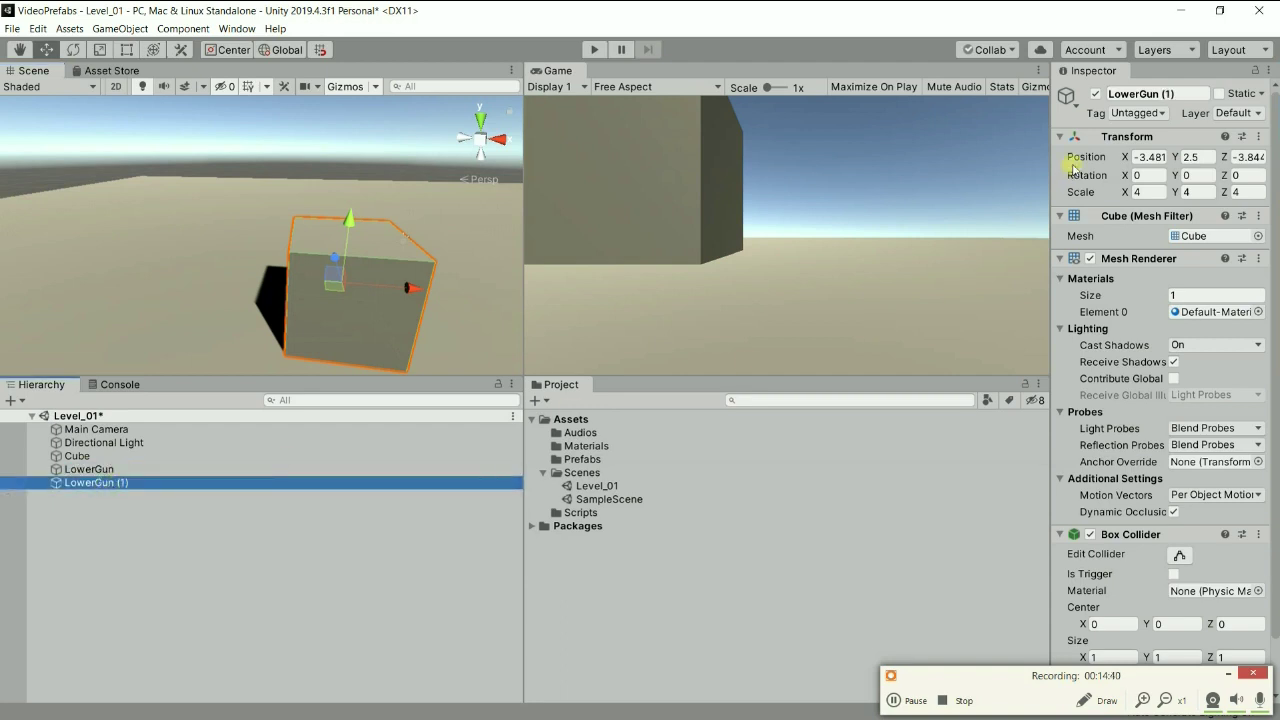
pyautogui.click(1190, 100)
pyautogui.click(1190, 101)
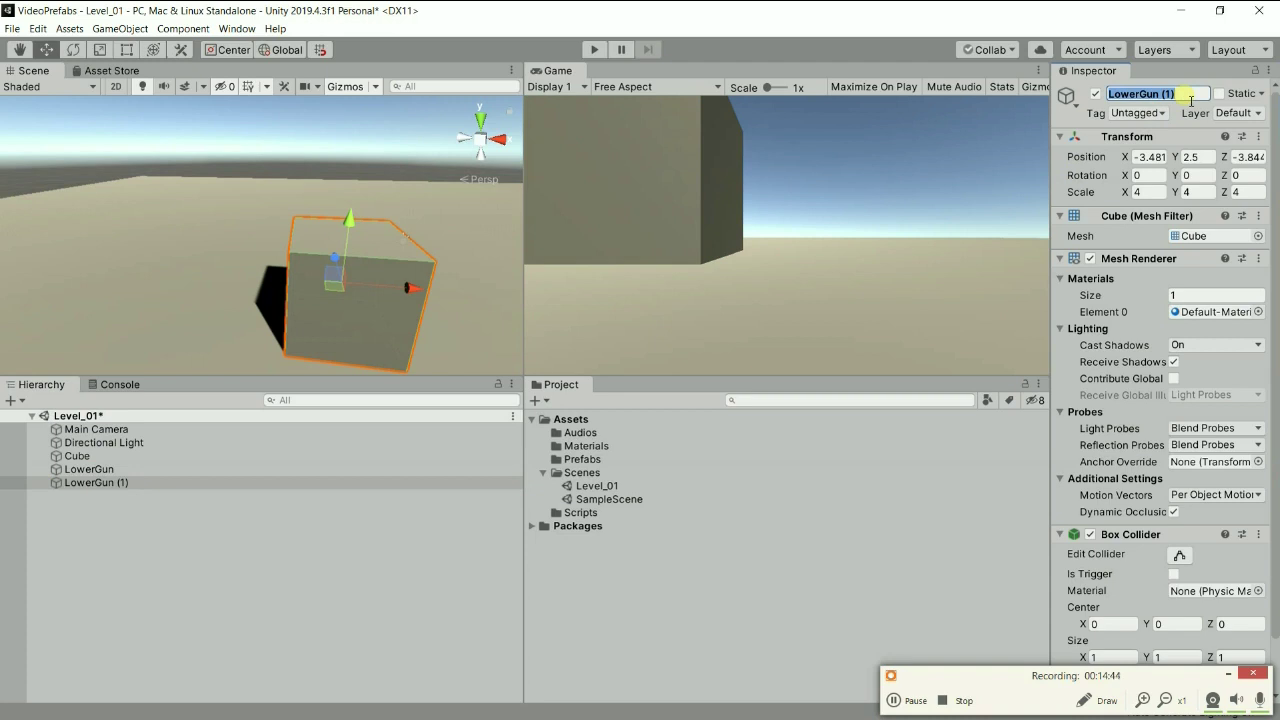
pyautogui.write('Gun')
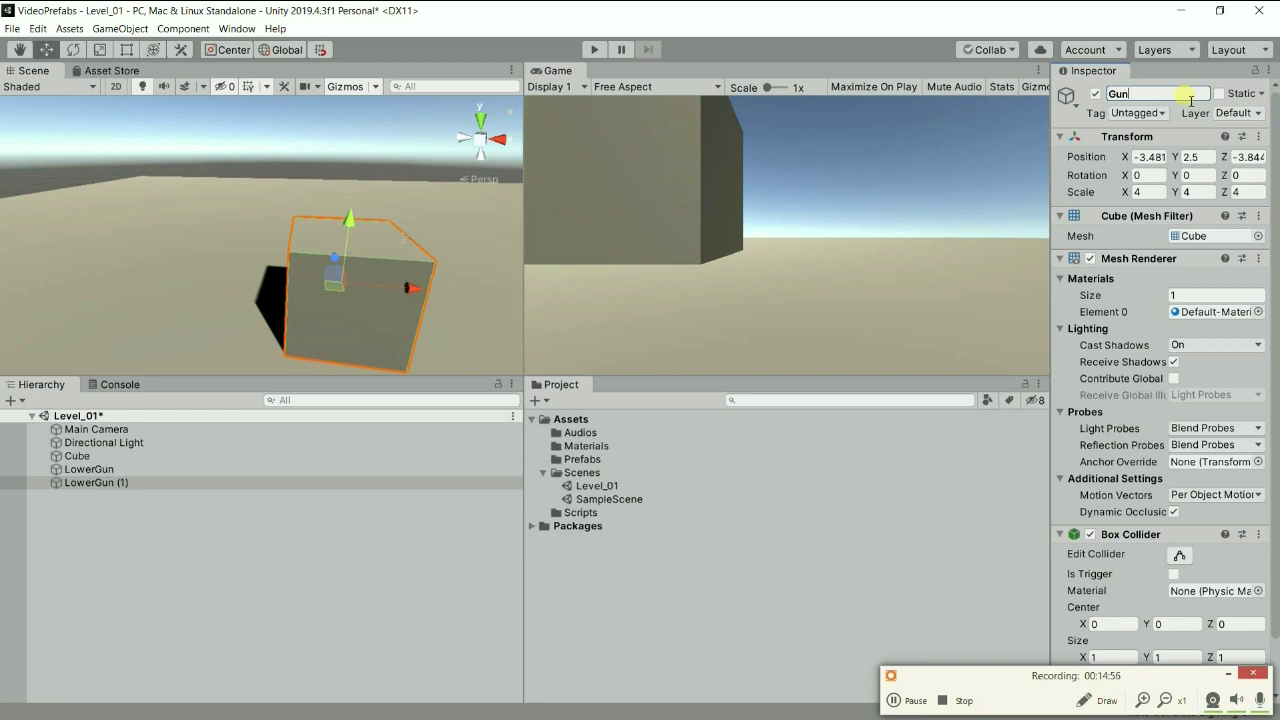
pyautogui.write('Height')
pyautogui.press('Return')
# Raise GunHeight onto LowerGun and set its Scale X and Z to 1, checking from the top view.
pyautogui.moveTo(348, 218); pyautogui.dragTo(386, 117)
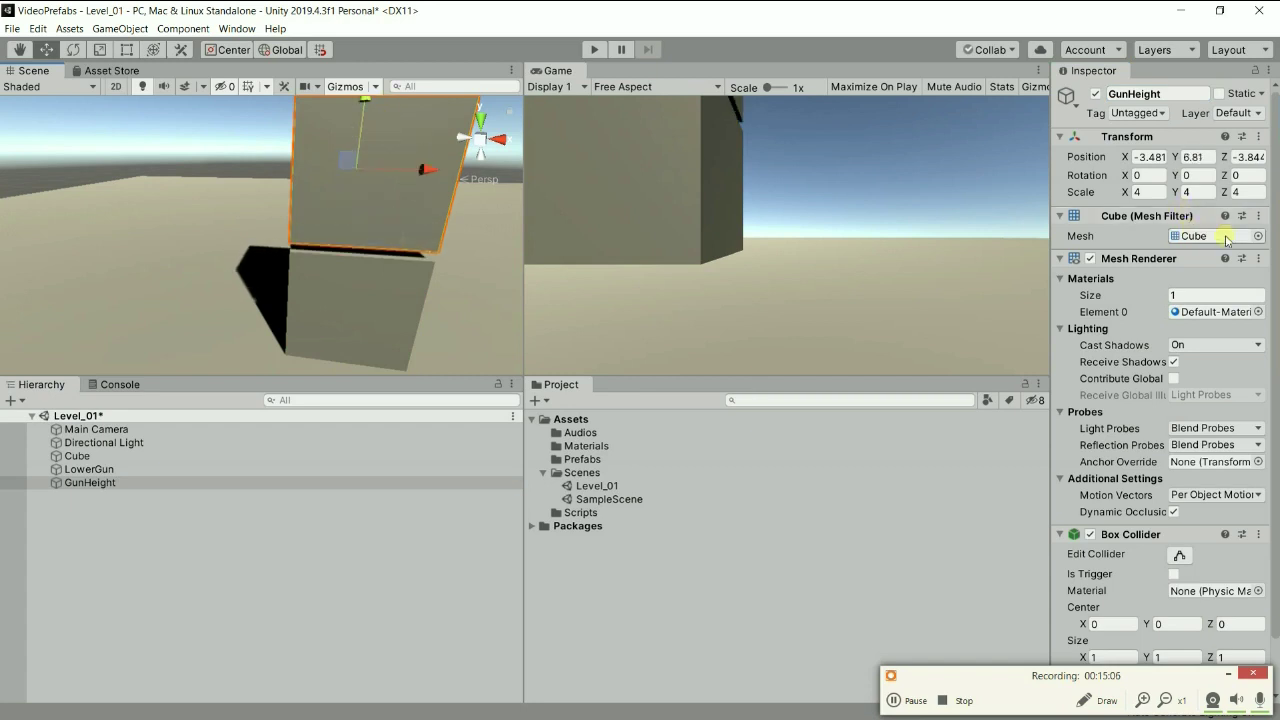
pyautogui.click(1151, 196)
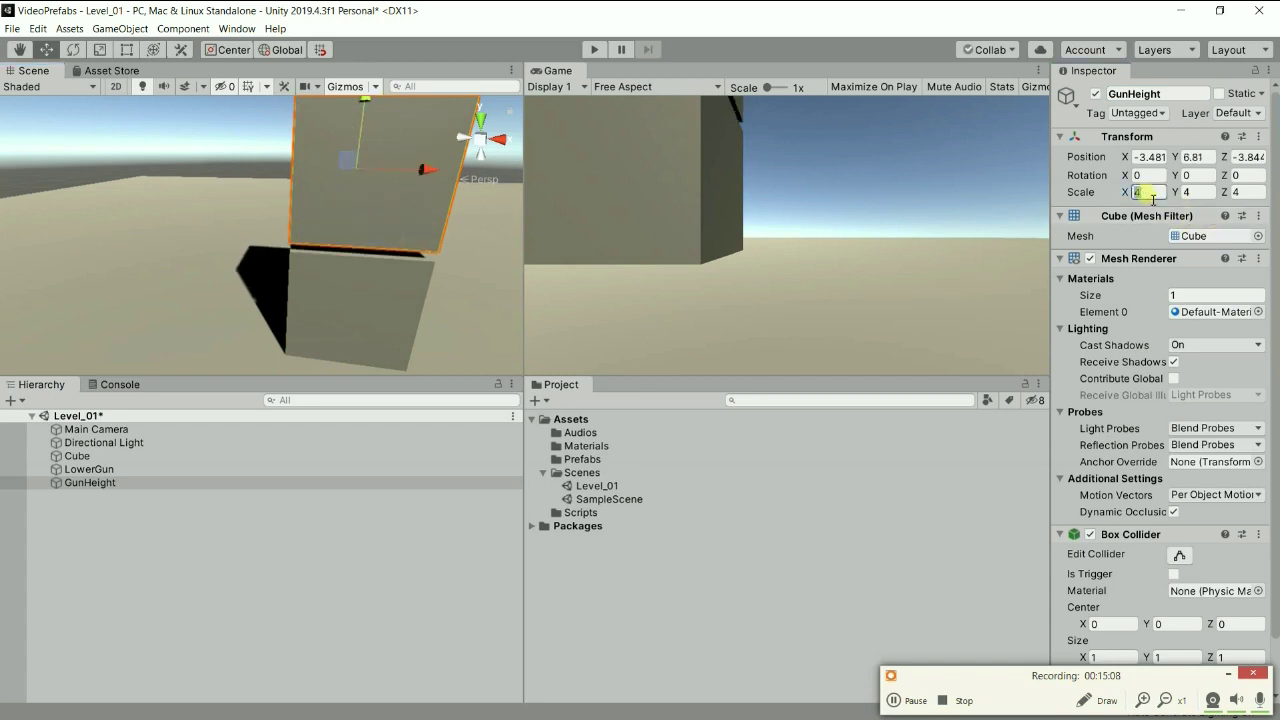
pyautogui.write('1')
pyautogui.press('Tab')
pyautogui.press('Tab')
pyautogui.write('1')
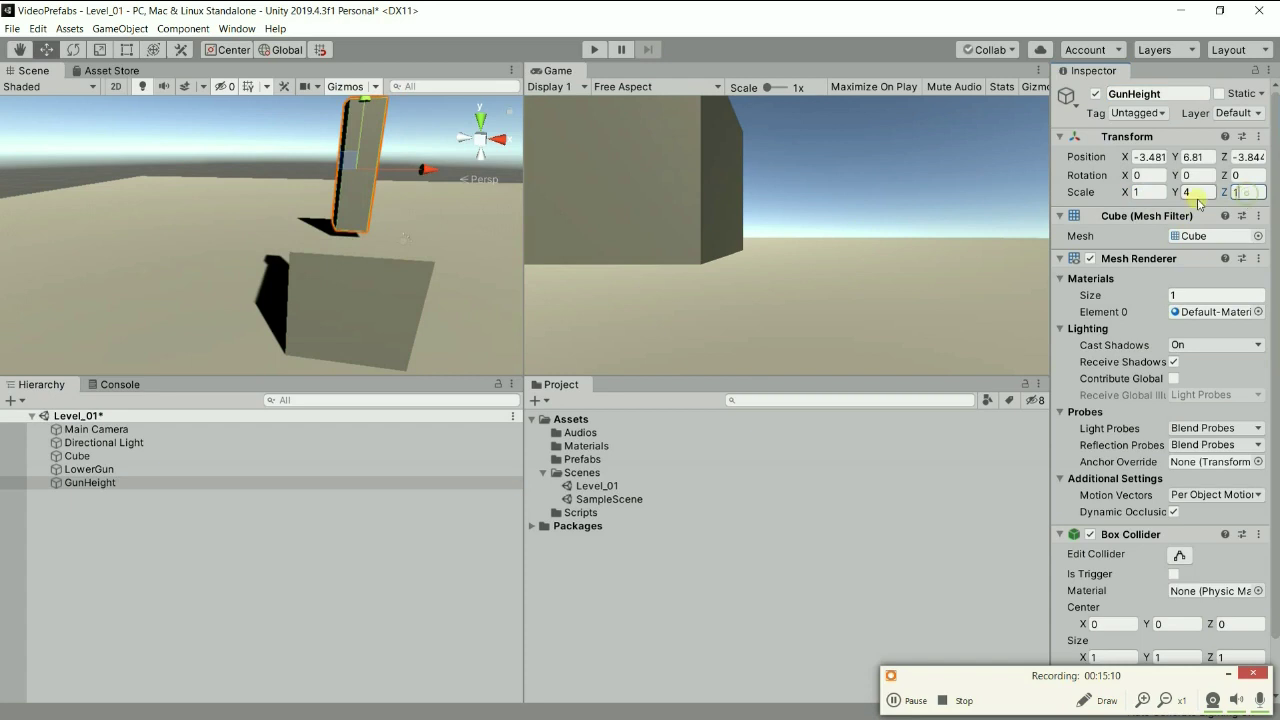
pyautogui.moveTo(395, 234)
pyautogui.keyDown('alt'); pyautogui.mouseDown()
pyautogui.moveTo(344, 298)
pyautogui.moveTo(335, 220)
pyautogui.mouseUp(); pyautogui.keyUp('alt')
pyautogui.rightClick(474, 157)
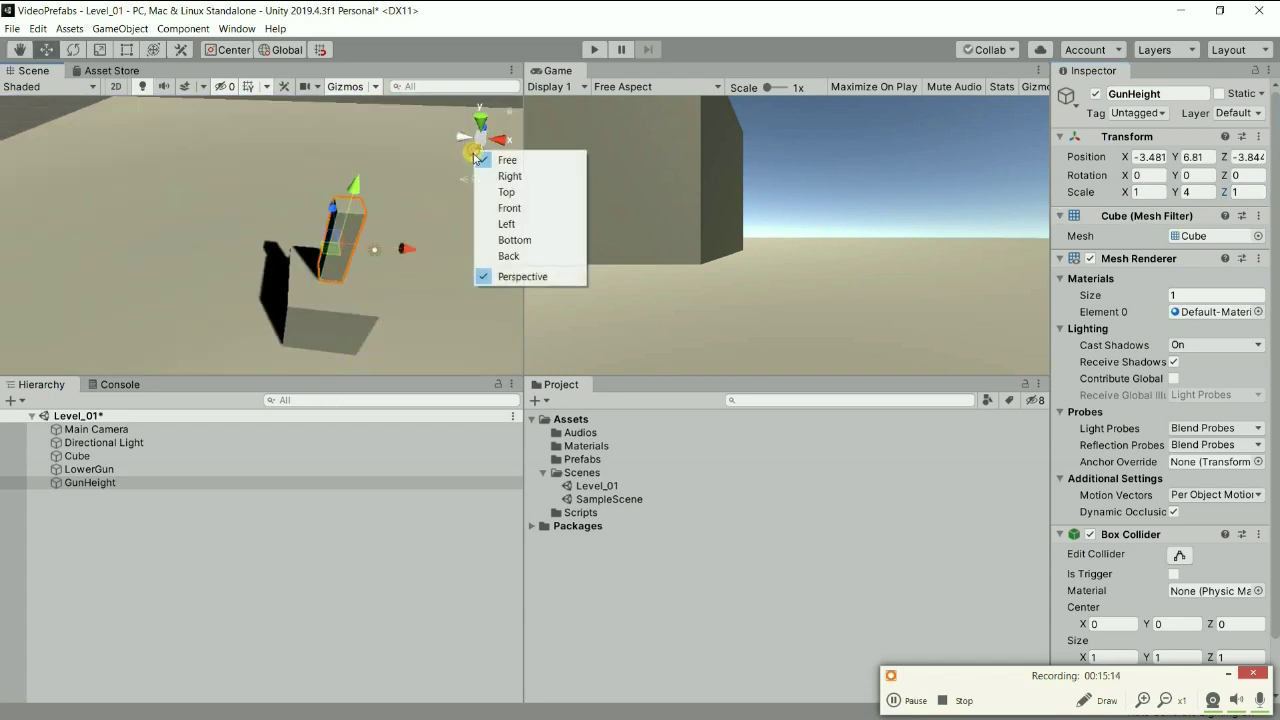
pyautogui.click(506, 192)
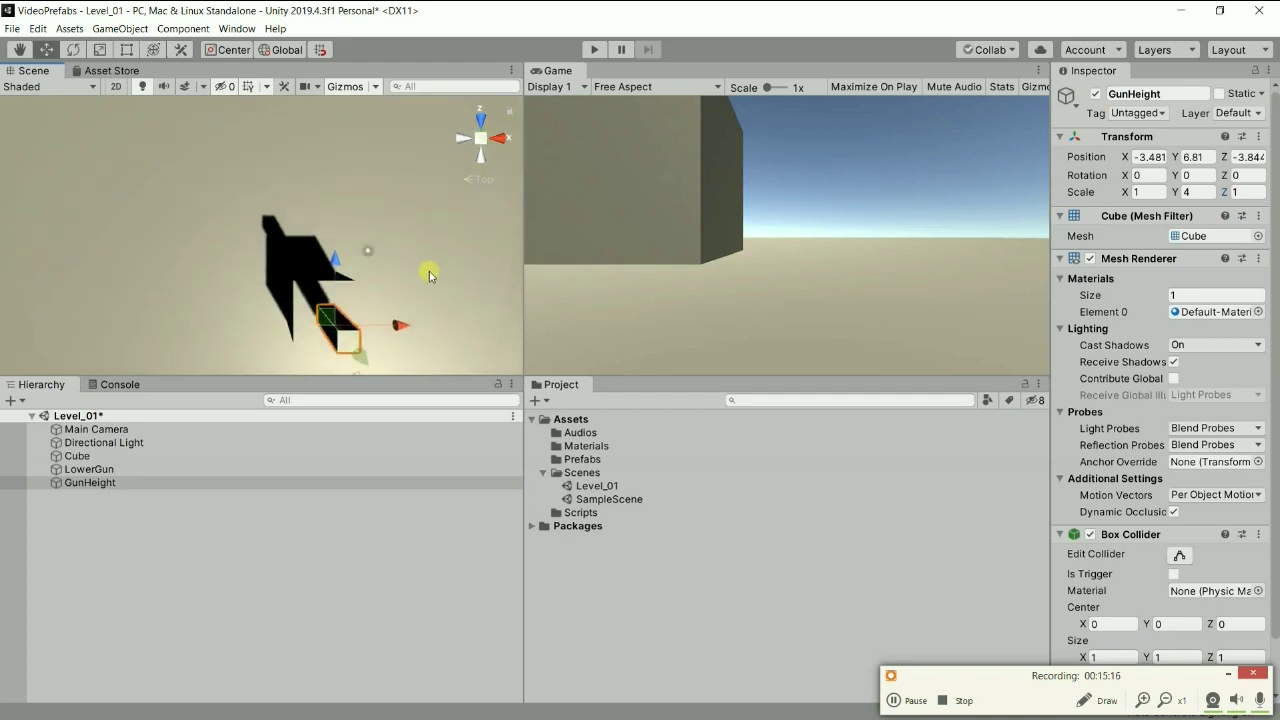
pyautogui.keyDown('alt'); pyautogui.moveTo(429, 271); pyautogui.dragTo(373, 563); pyautogui.keyUp('alt')
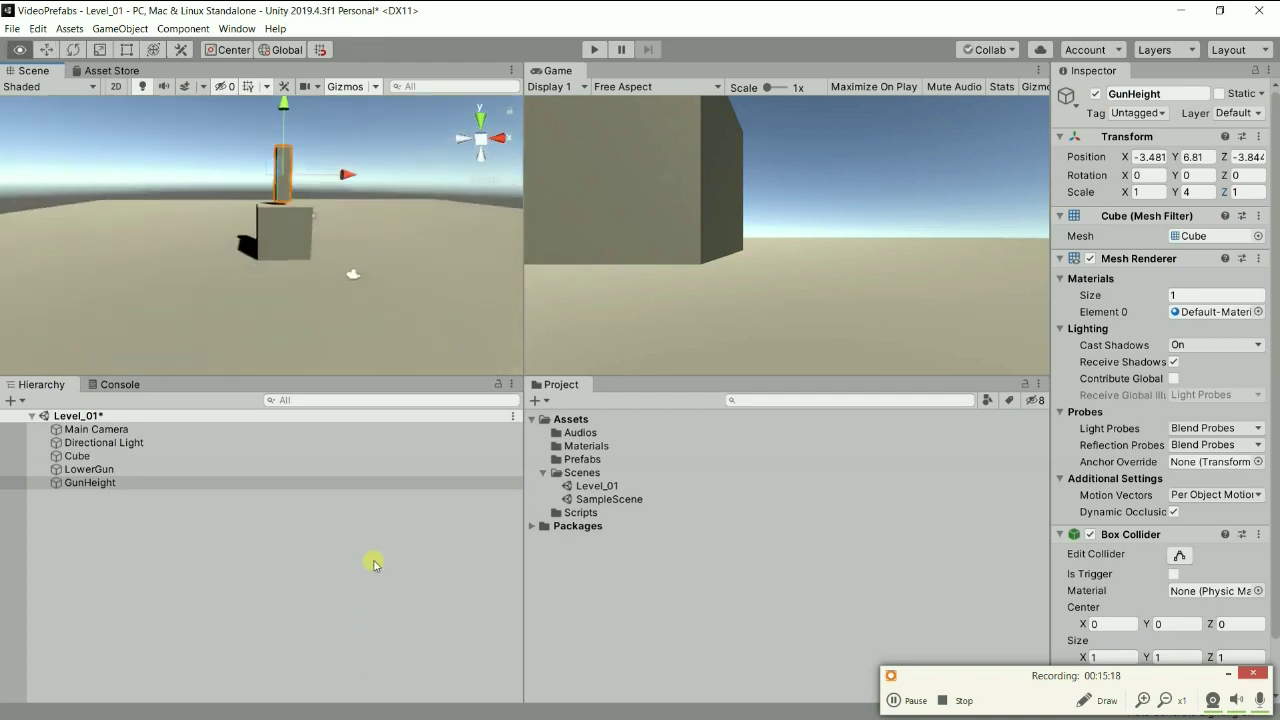
pyautogui.keyDown('alt'); pyautogui.moveTo(291, 169); pyautogui.dragTo(297, 207, button='right'); pyautogui.keyUp('alt')
pyautogui.moveTo(297, 207)
pyautogui.mouseDown()
pyautogui.moveTo(301, 166)
pyautogui.moveTo(276, 149)
pyautogui.mouseUp()
pyautogui.write('6.6')
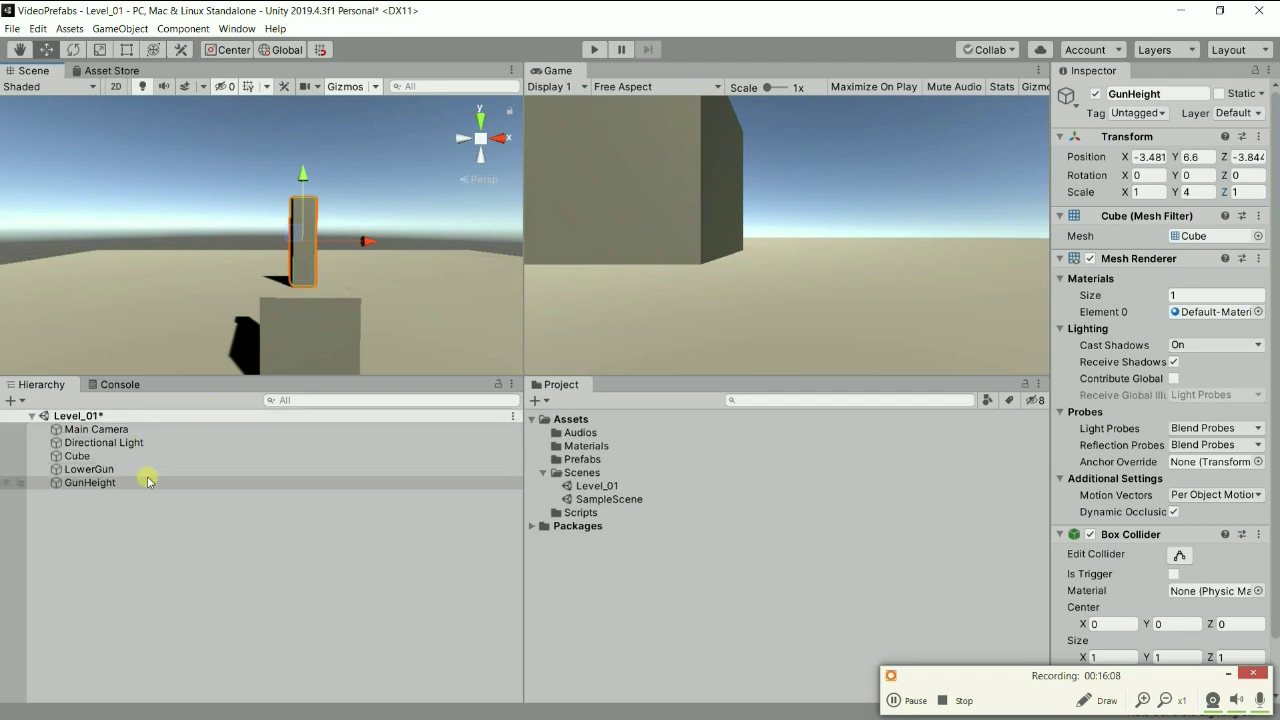
# Duplicate GunHeight from the Hierarchy, creating GunHeight (1).
pyautogui.rightClick(95, 487)
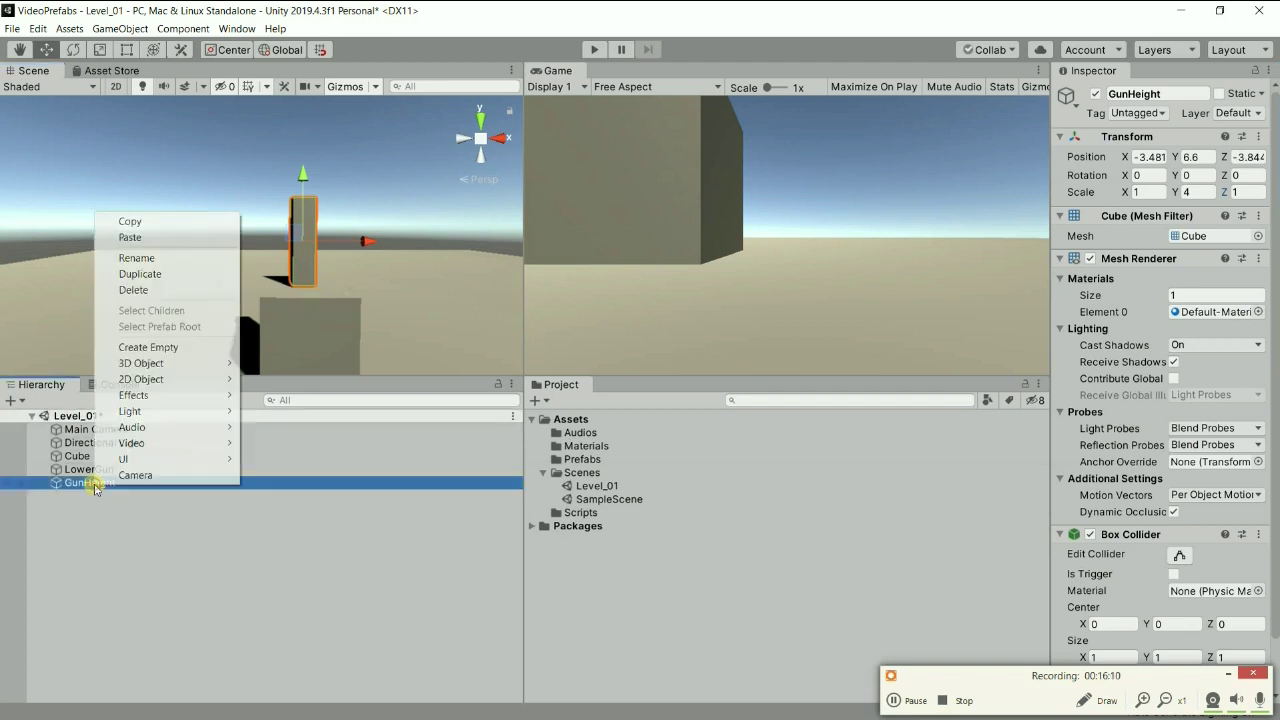
pyautogui.click(160, 273)
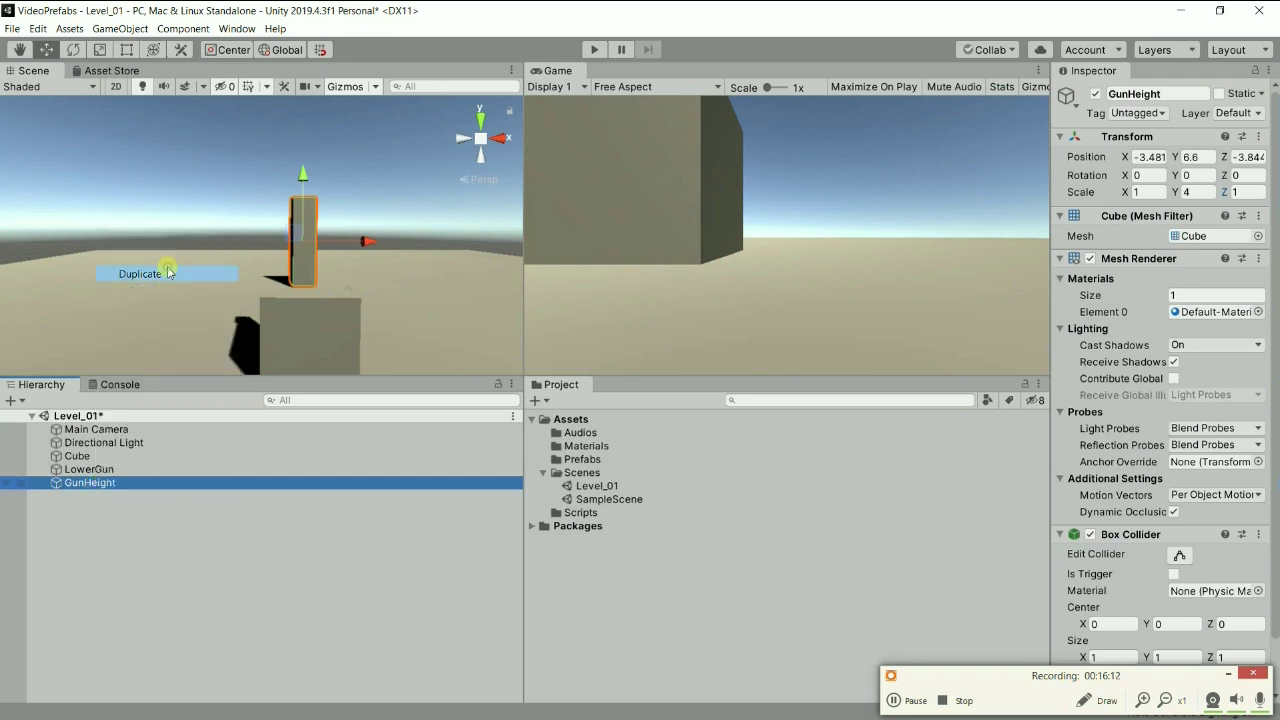
# Rename the copied block GunRotate.
pyautogui.click(1188, 94)
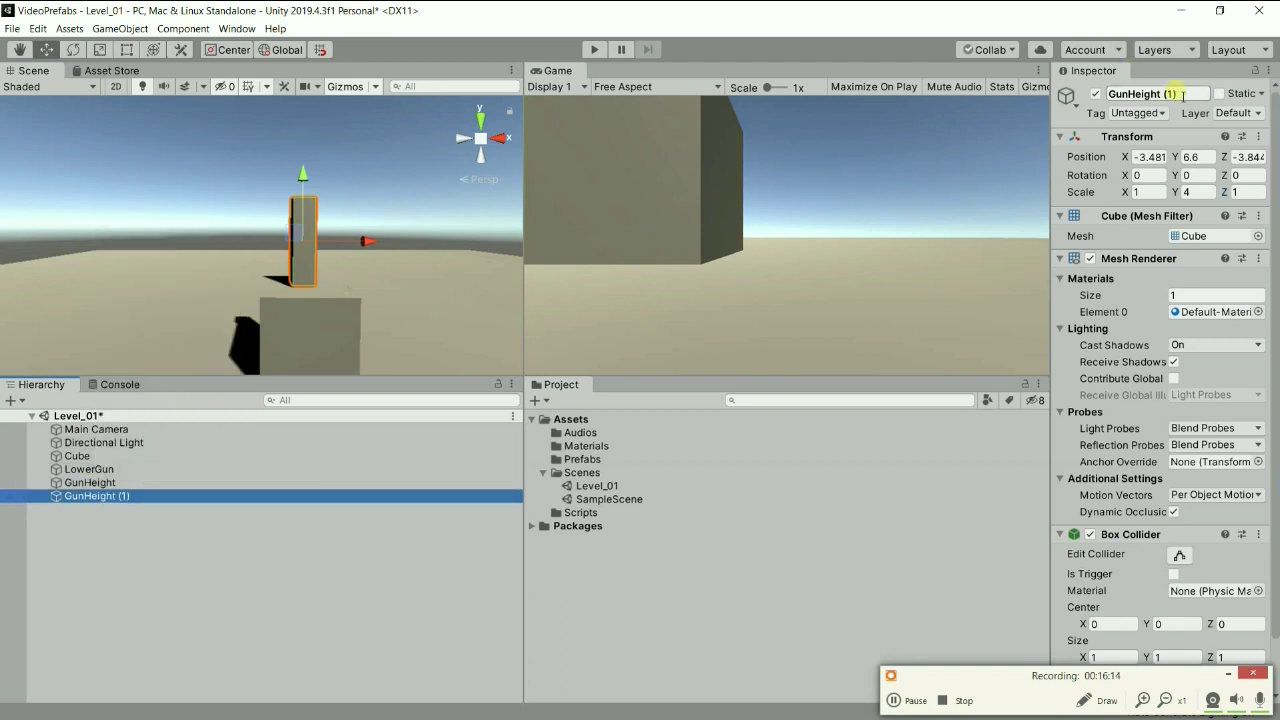
pyautogui.write('Gu')
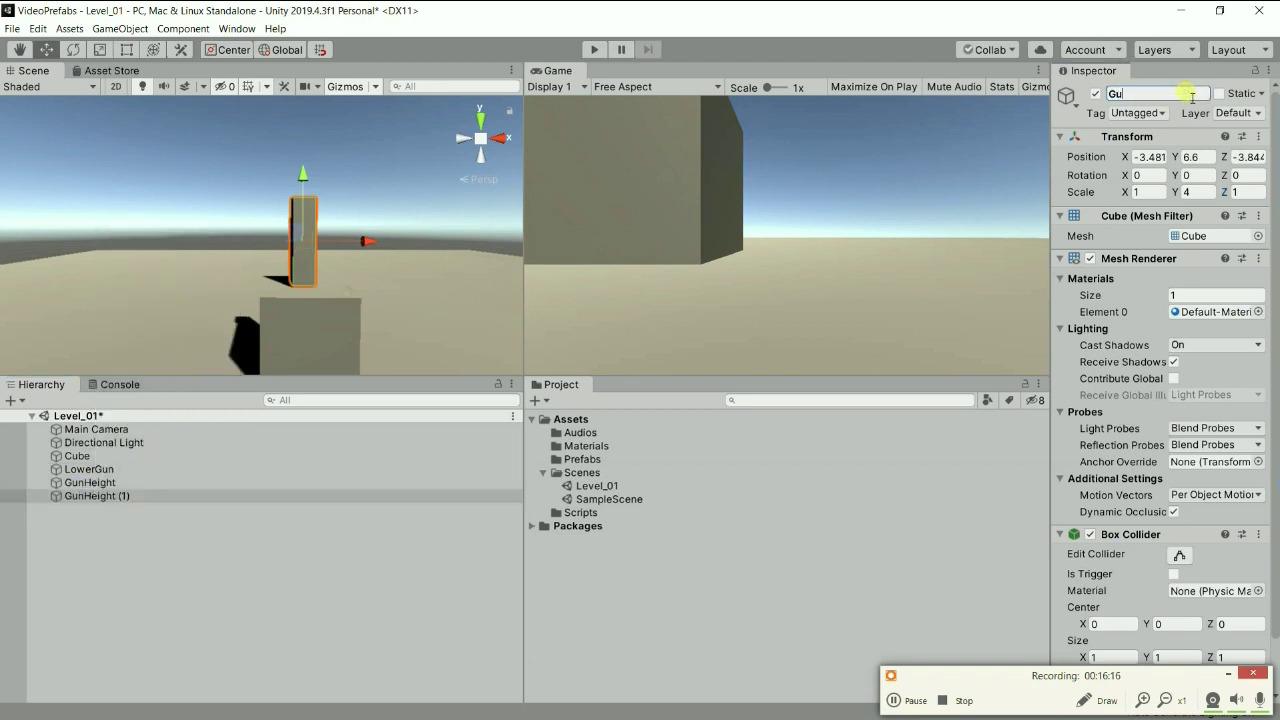
pyautogui.write('nRotate')
pyautogui.press('Return')
# Set GunRotate's Scale Y to 1 and seat it at Y 9.11 atop GunHeight.
pyautogui.moveTo(306, 176)
pyautogui.mouseDown()
pyautogui.moveTo(368, 88)
pyautogui.moveTo(369, 119)
pyautogui.mouseUp()
pyautogui.moveTo(369, 119); pyautogui.dragTo(347, 326, button='middle')
pyautogui.click(1200, 192)
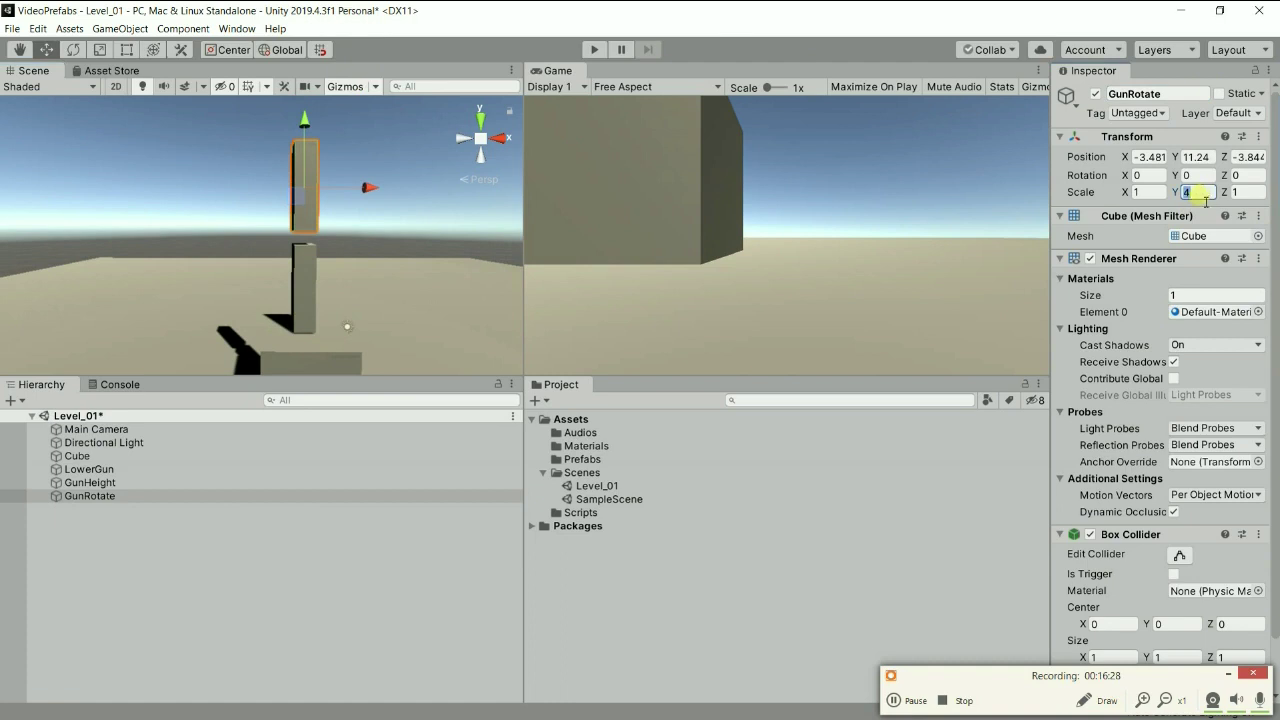
pyautogui.write('1')
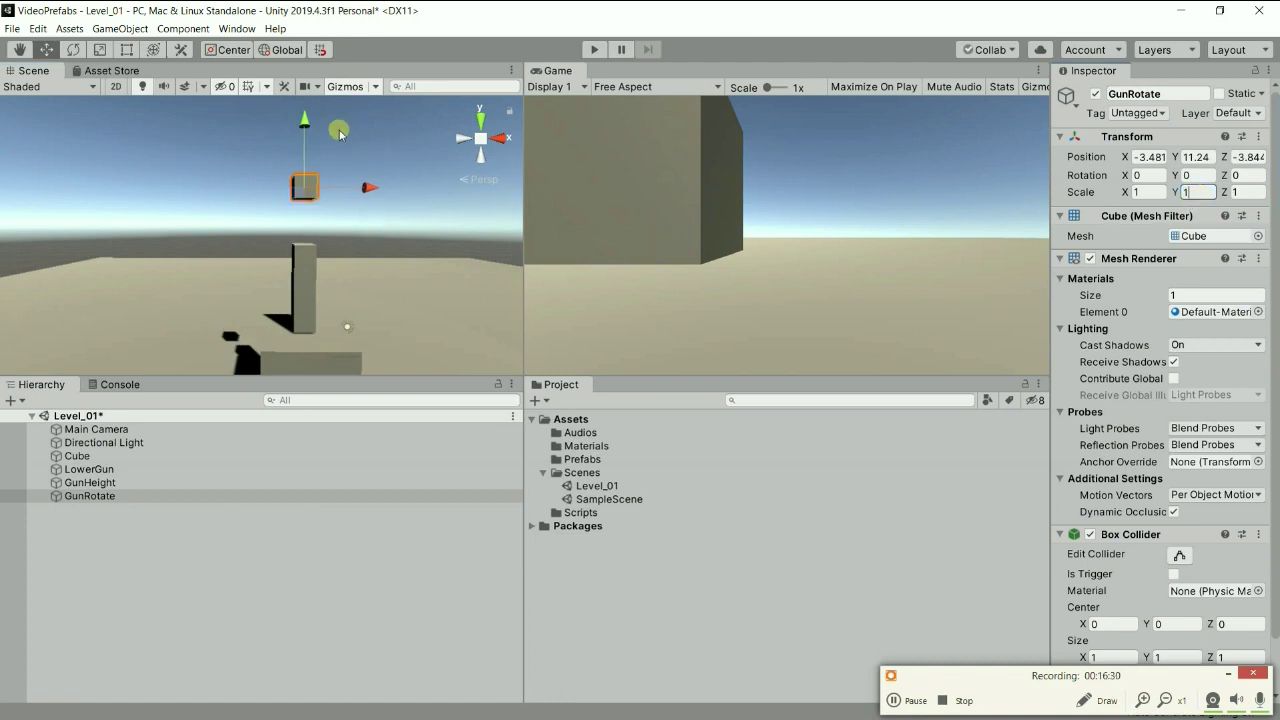
pyautogui.moveTo(305, 121)
pyautogui.mouseDown()
pyautogui.moveTo(285, 427)
pyautogui.moveTo(527, 267)
pyautogui.mouseUp()
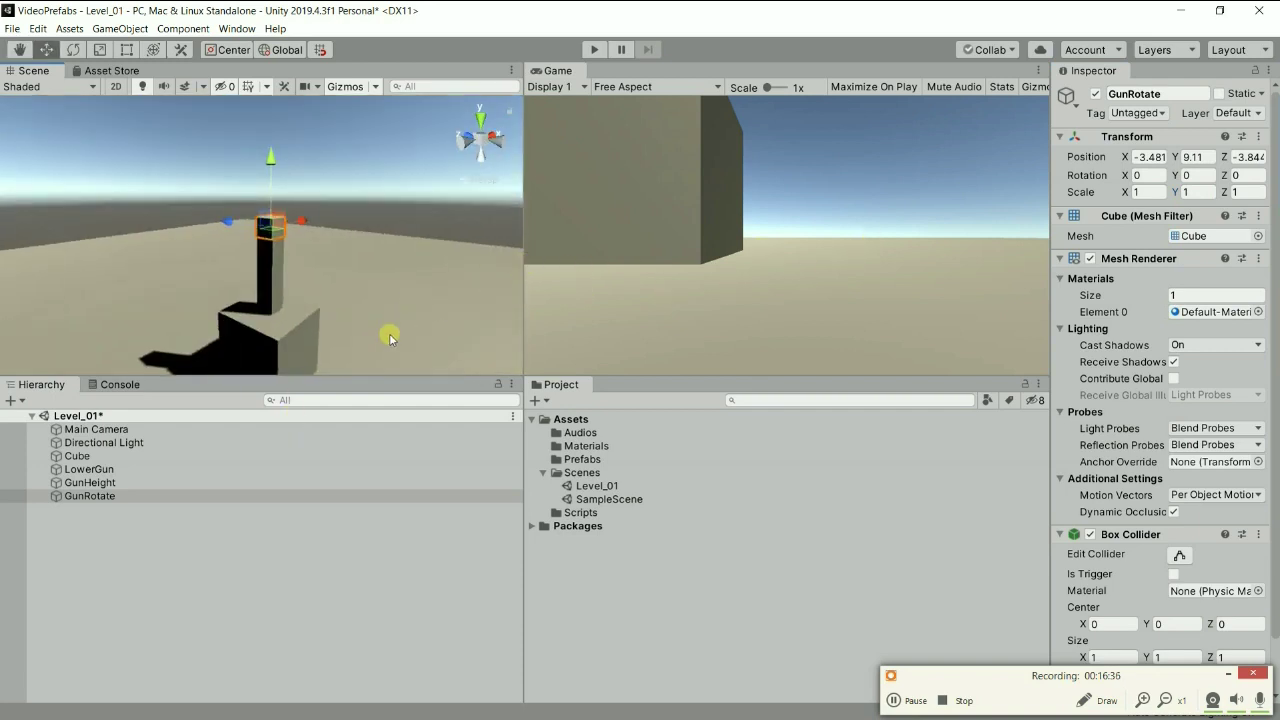
# Duplicate GunRotate and rename the copy Gun.
pyautogui.rightClick(100, 500)
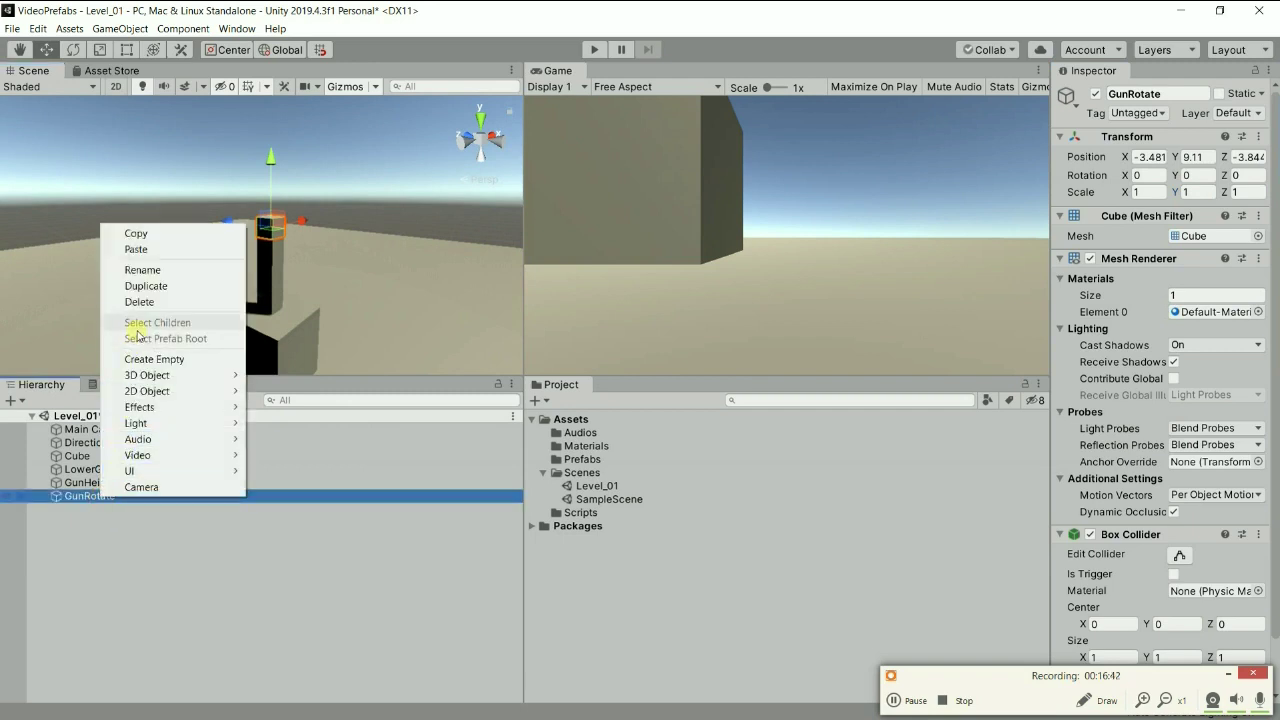
pyautogui.click(152, 287)
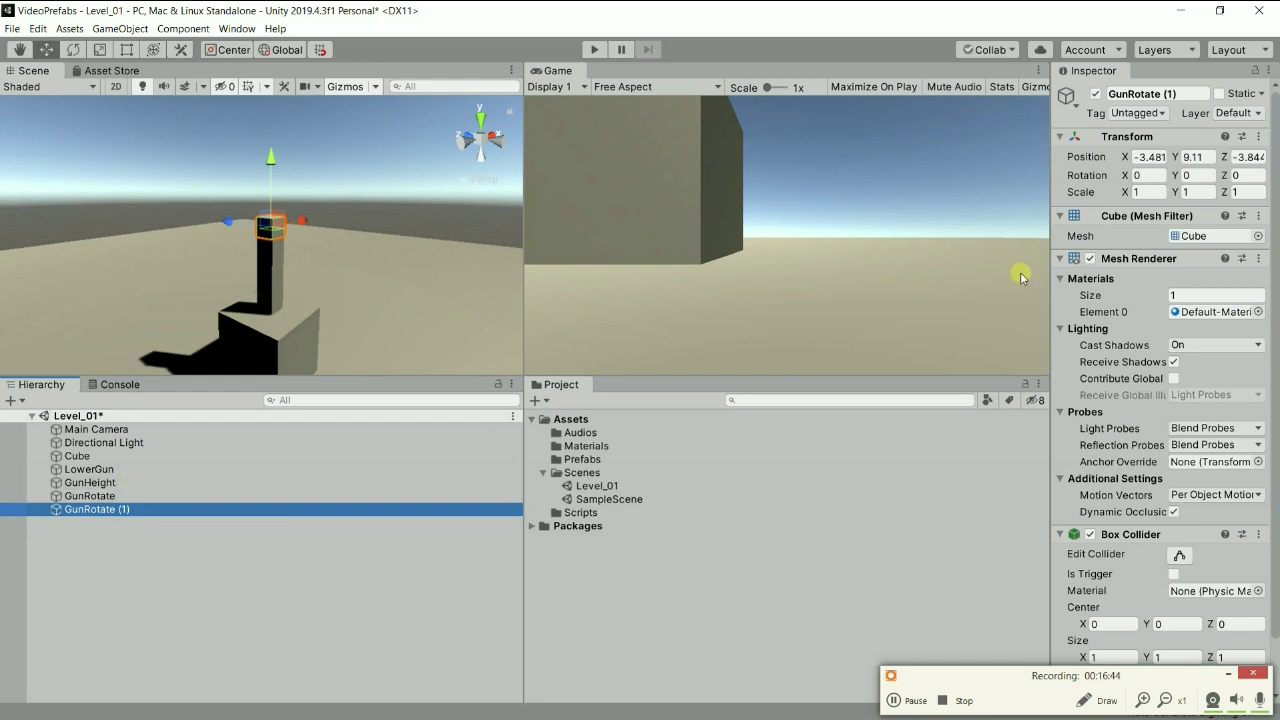
pyautogui.click(1192, 93)
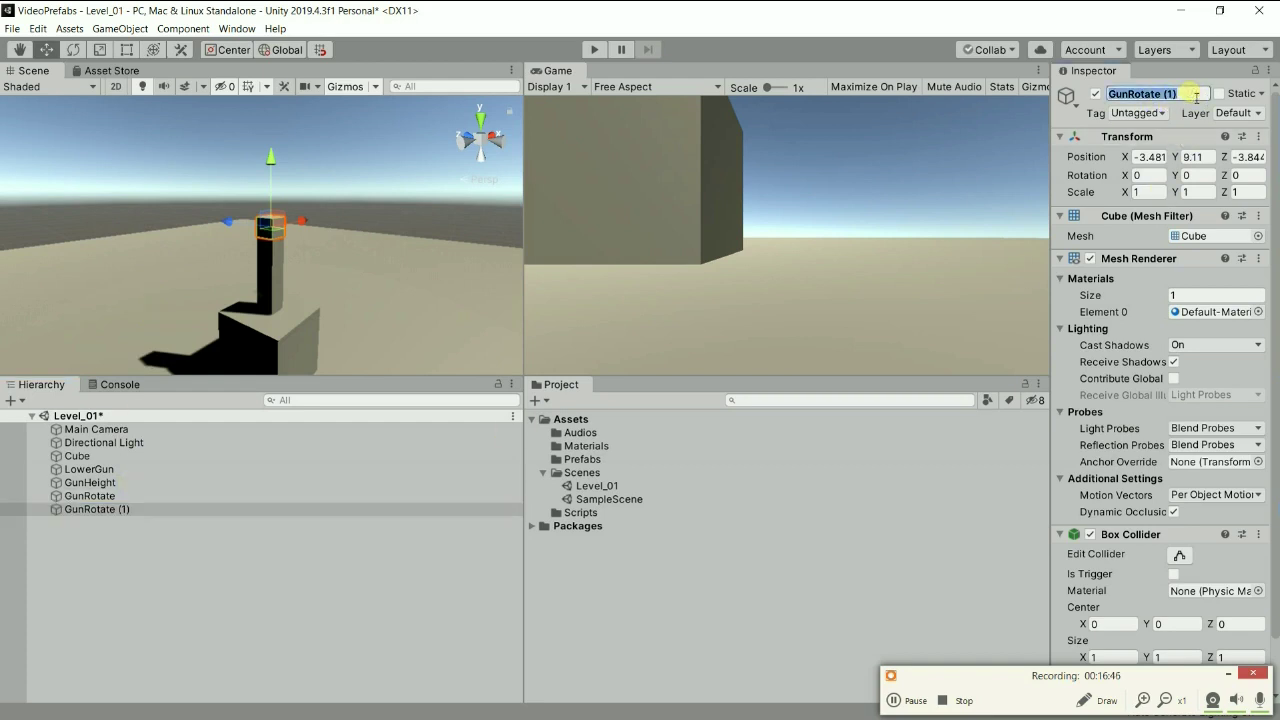
pyautogui.write('Gun')
pyautogui.press('Return')
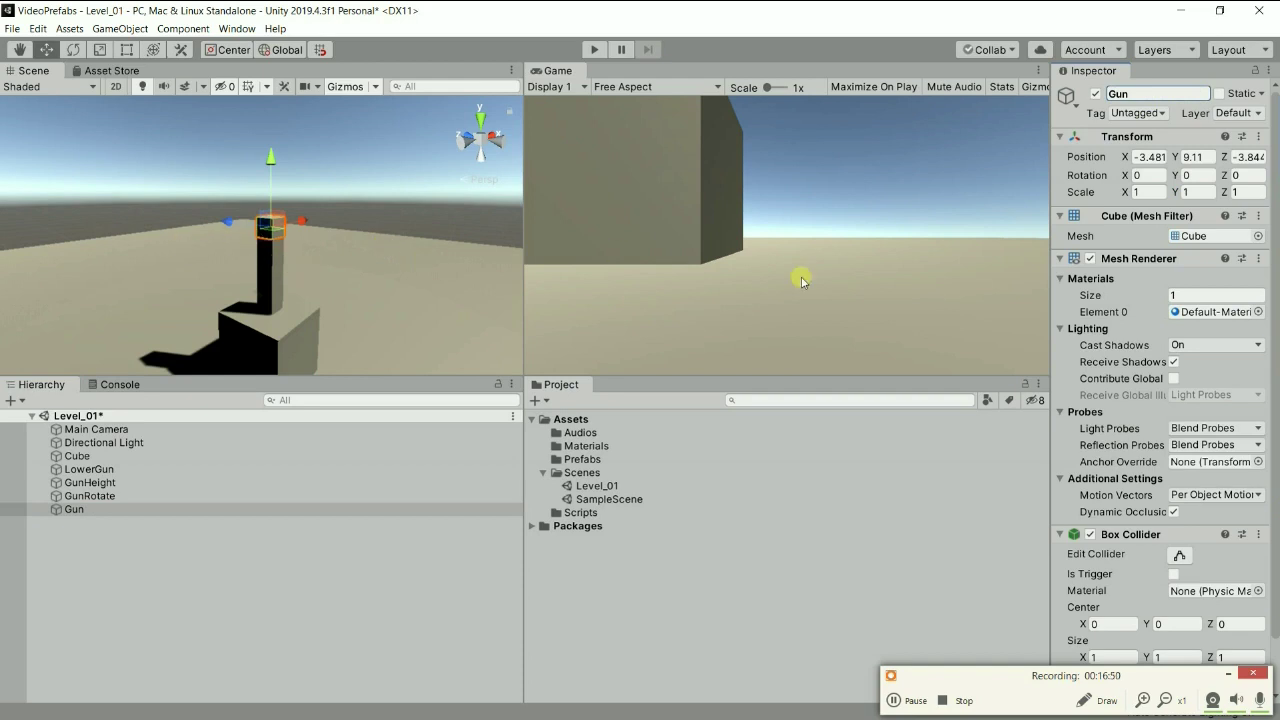
# Stretch Gun to Z scale 5 and slide it to Position Z -2.23.
pyautogui.click(1250, 193)
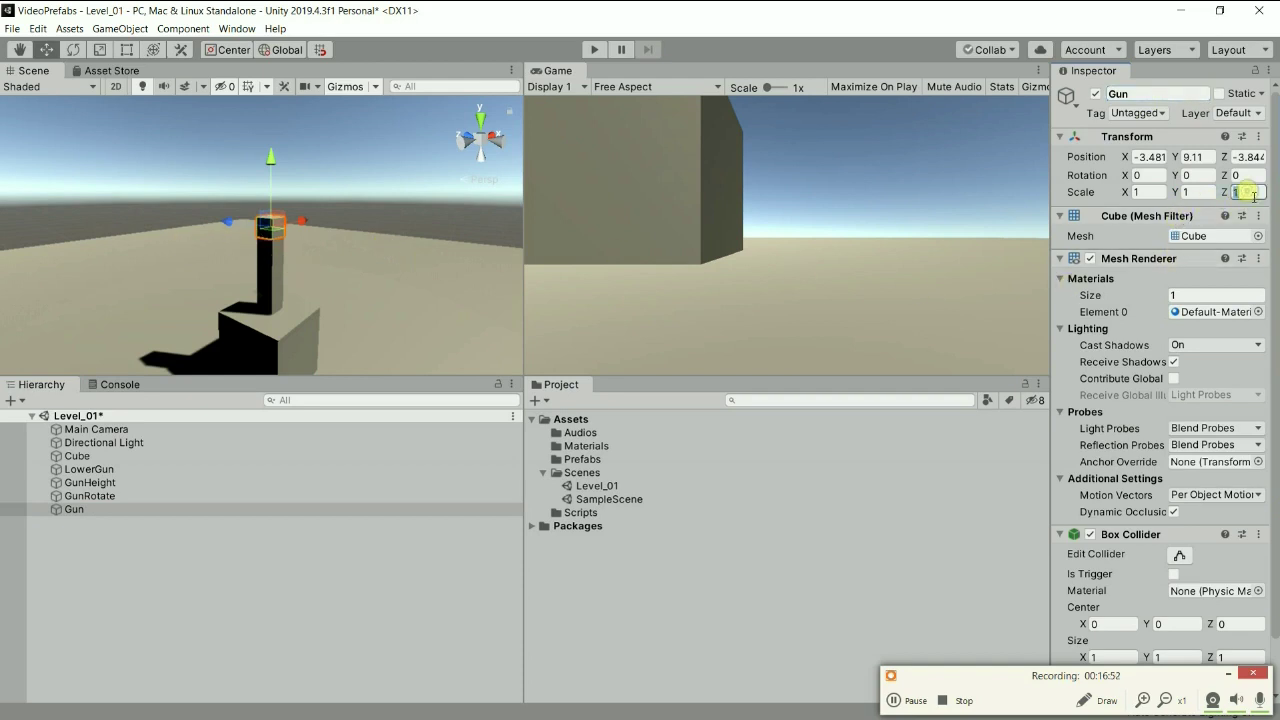
pyautogui.write('5')
pyautogui.press('Return')
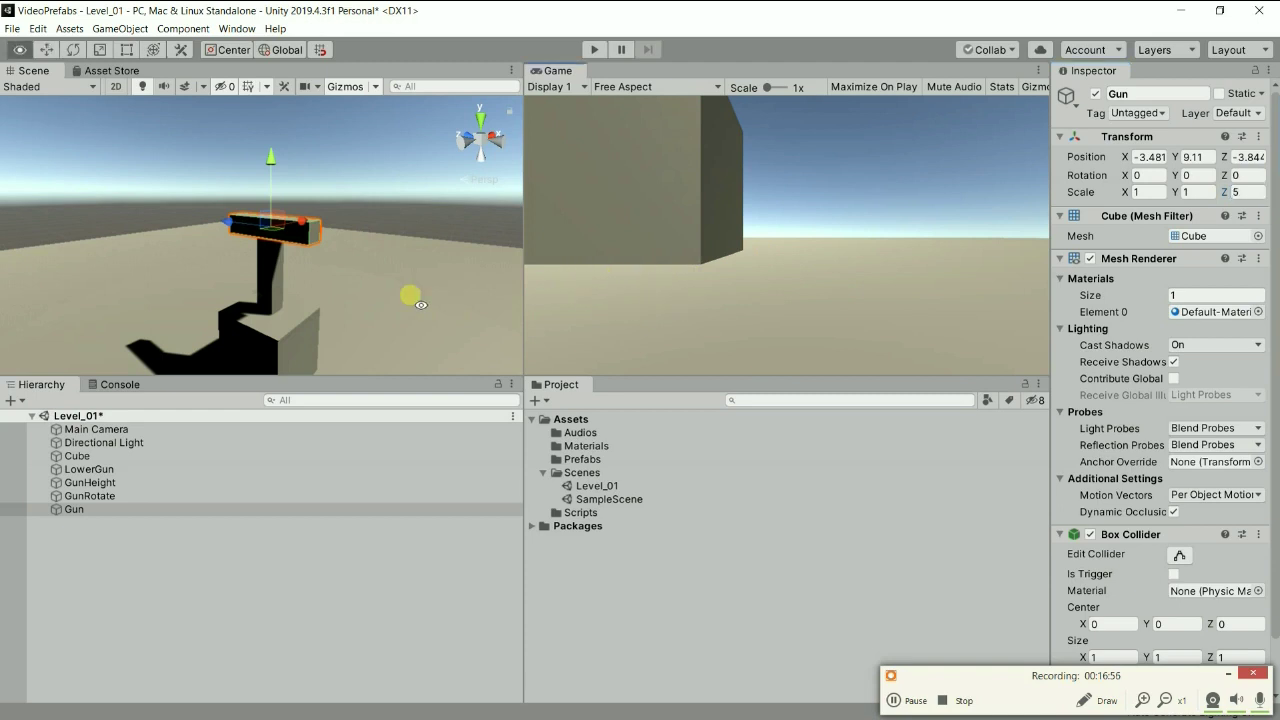
pyautogui.keyDown('alt'); pyautogui.moveTo(408, 294); pyautogui.dragTo(457, 320); pyautogui.keyUp('alt')
pyautogui.moveTo(191, 222); pyautogui.dragTo(160, 226)
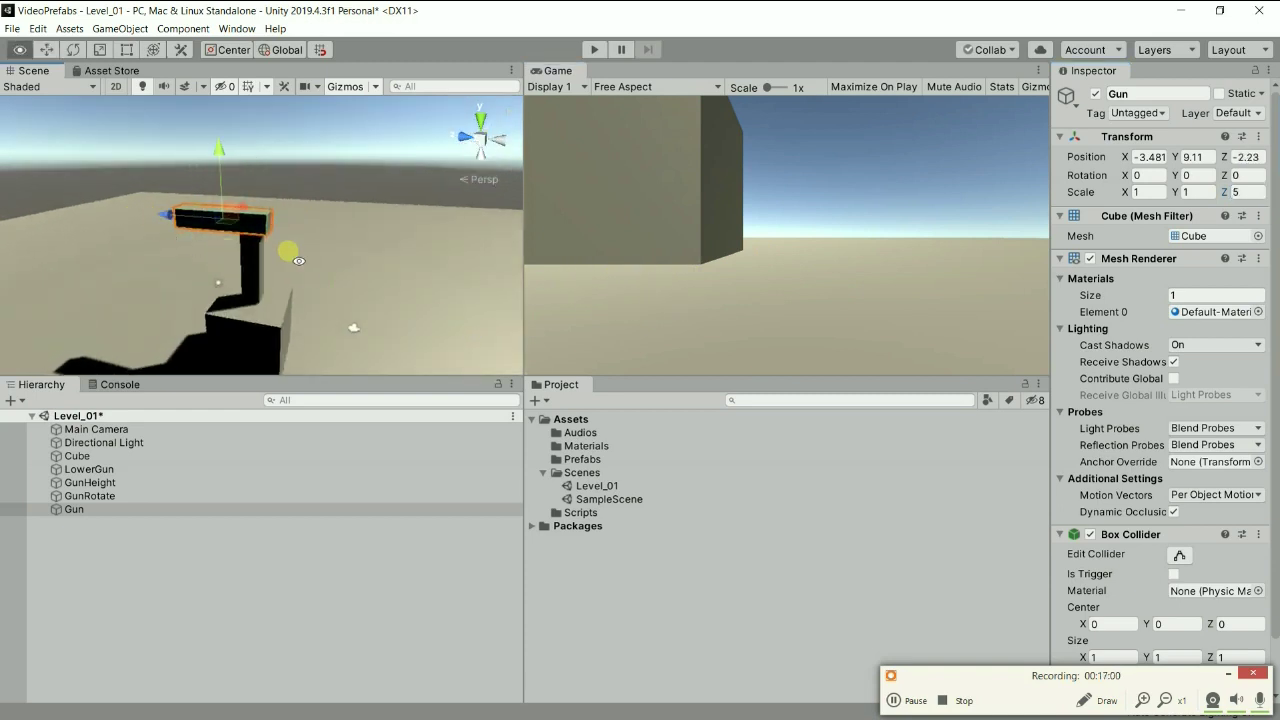
pyautogui.keyDown('alt'); pyautogui.moveTo(371, 255); pyautogui.dragTo(184, 208); pyautogui.keyUp('alt')
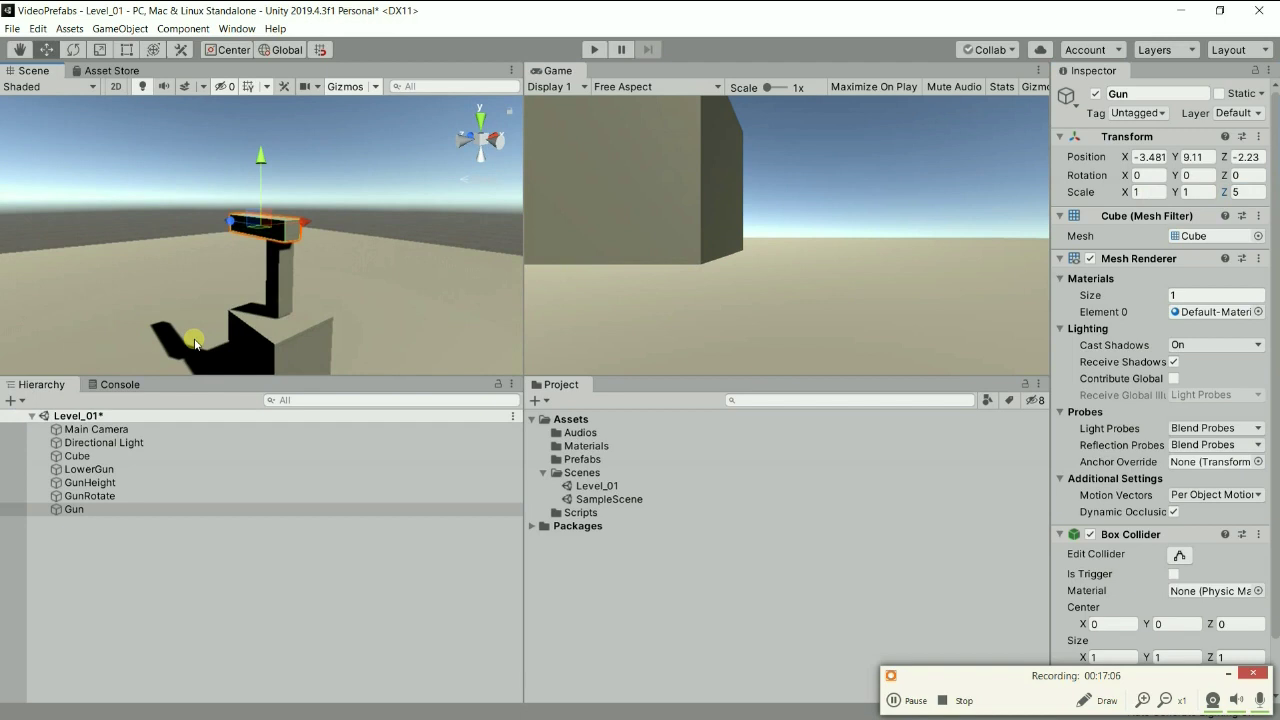
# Parent Gun under GunRotate, test by scrubbing Rotation Y, then reset it to 0.
pyautogui.click(72, 510)
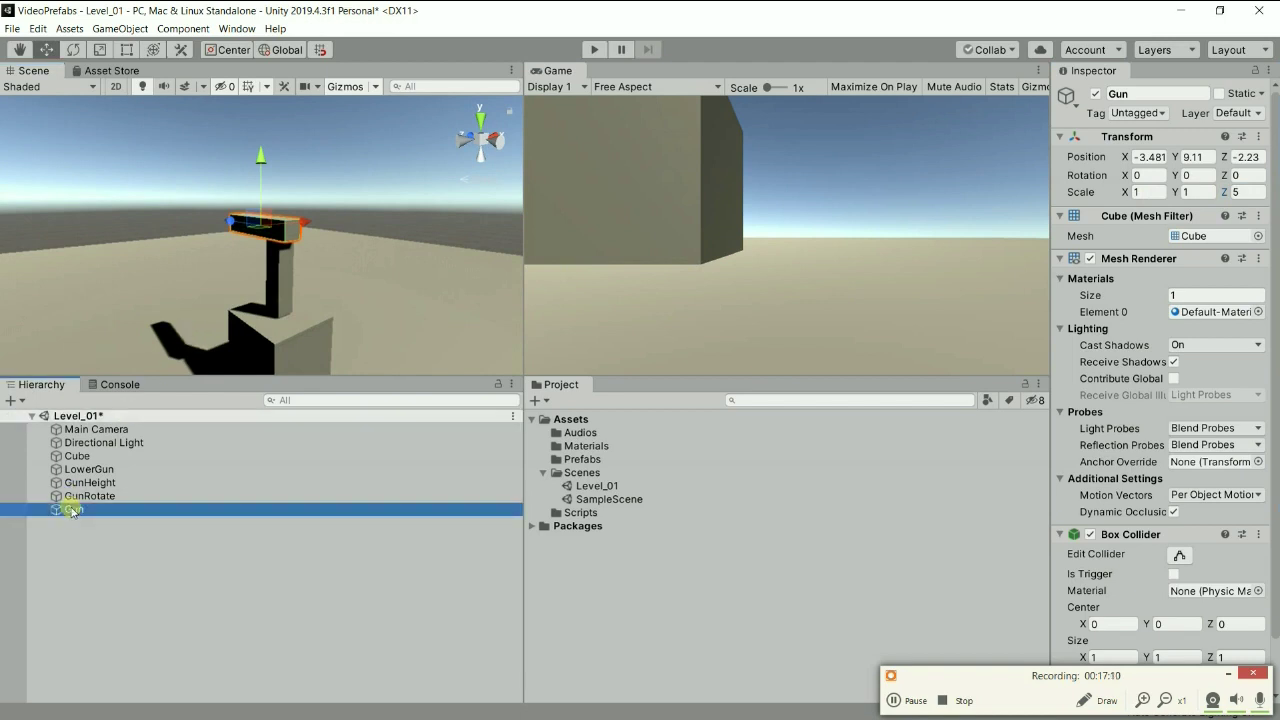
pyautogui.moveTo(72, 510); pyautogui.dragTo(90, 497)
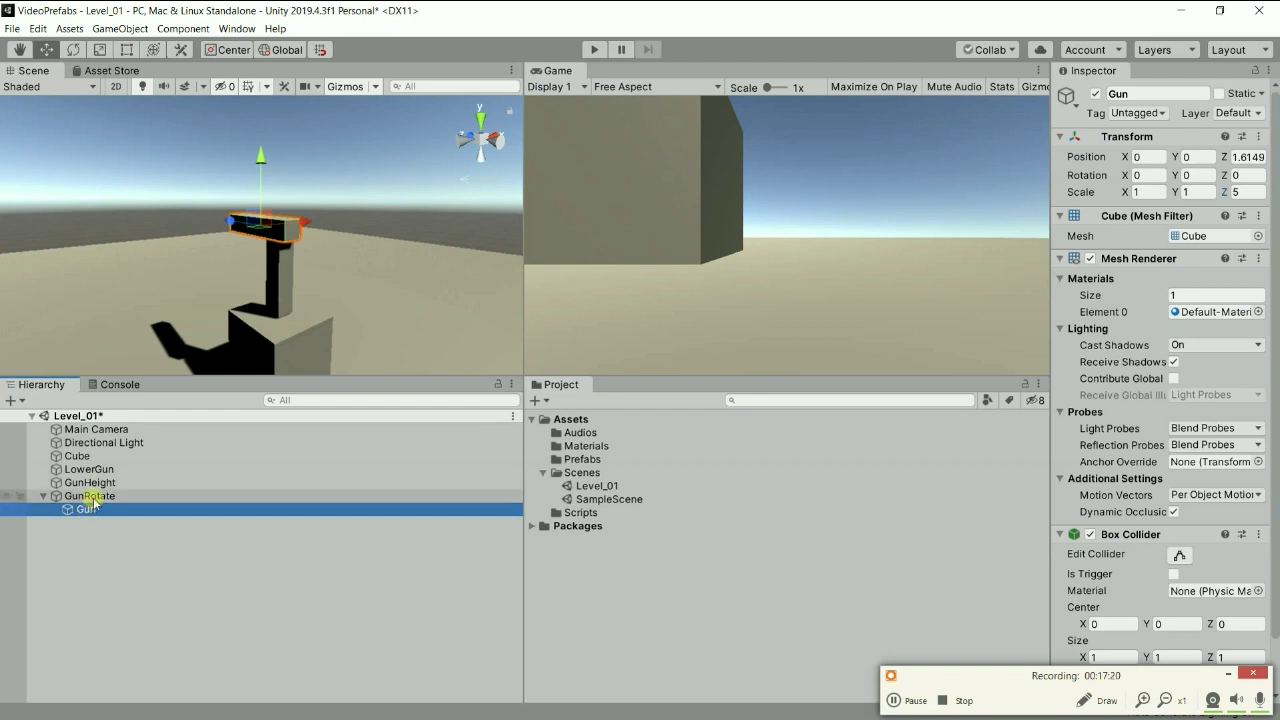
pyautogui.click(95, 496)
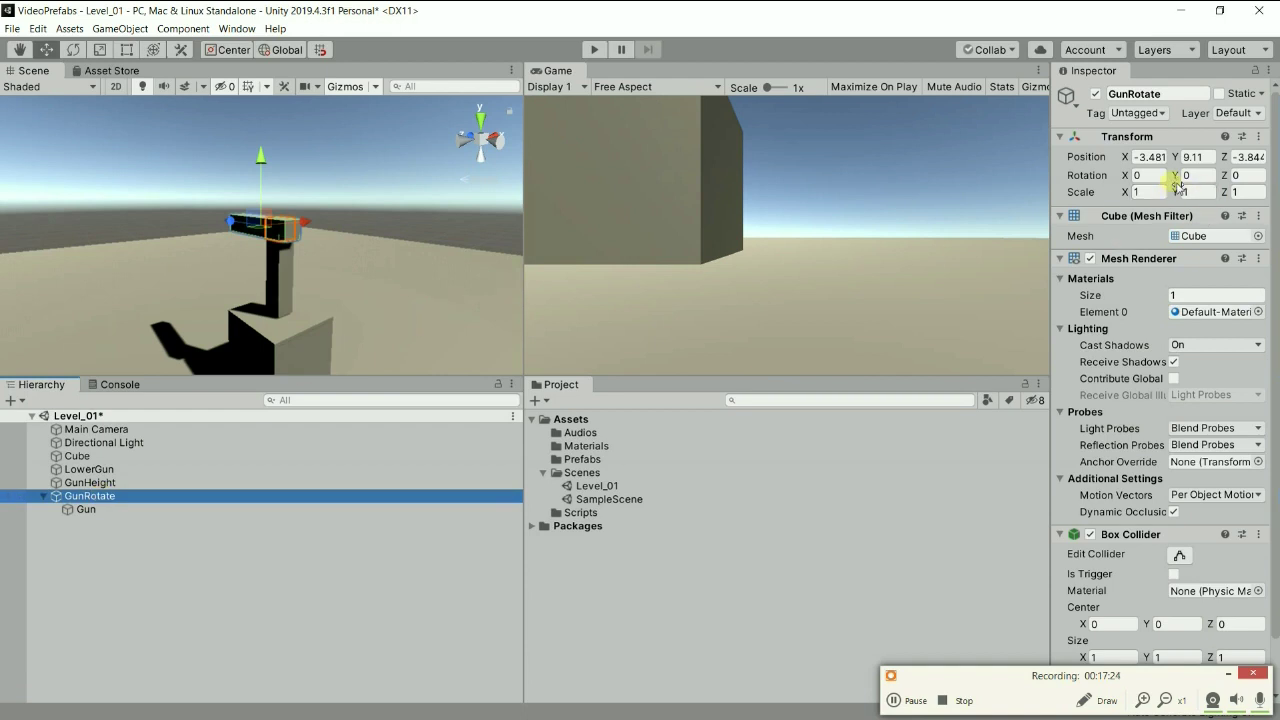
pyautogui.moveTo(1180, 178)
pyautogui.mouseDown()
pyautogui.moveTo(773, 295)
pyautogui.moveTo(838, 337)
pyautogui.moveTo(386, 403)
pyautogui.moveTo(122, 190)
pyautogui.moveTo(1066, 196)
pyautogui.moveTo(942, 201)
pyautogui.mouseUp()
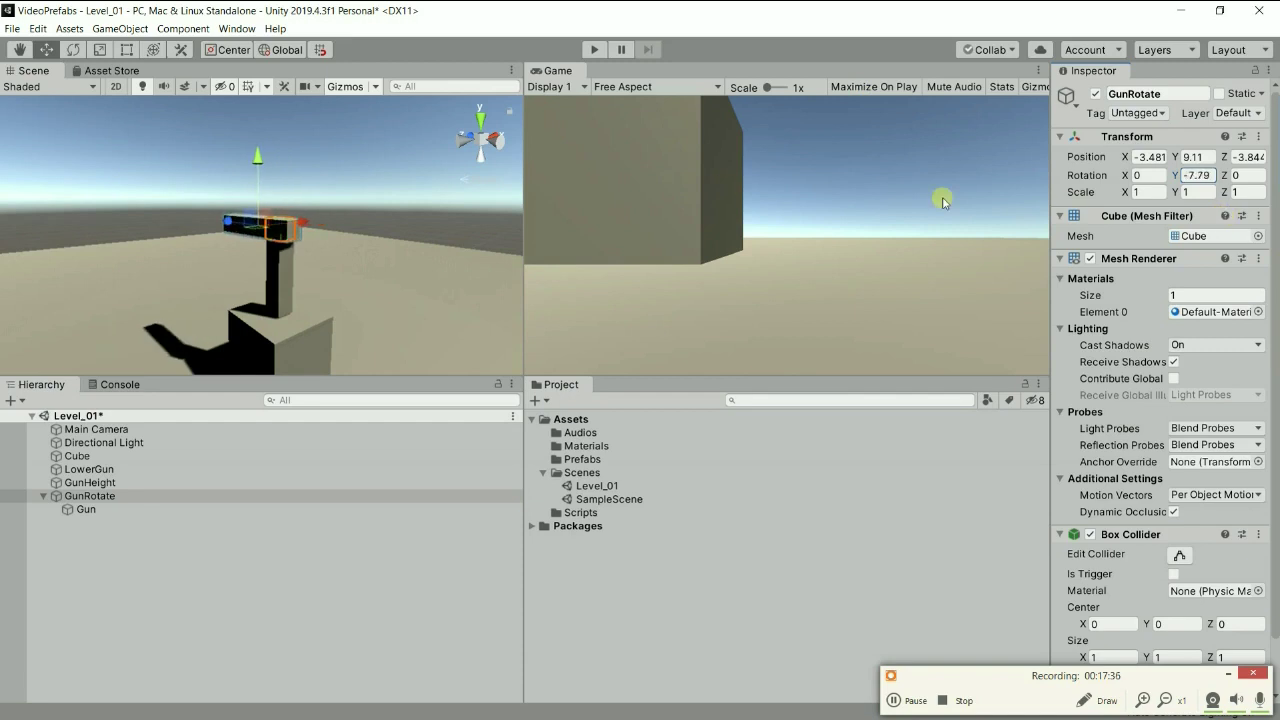
pyautogui.write('0')
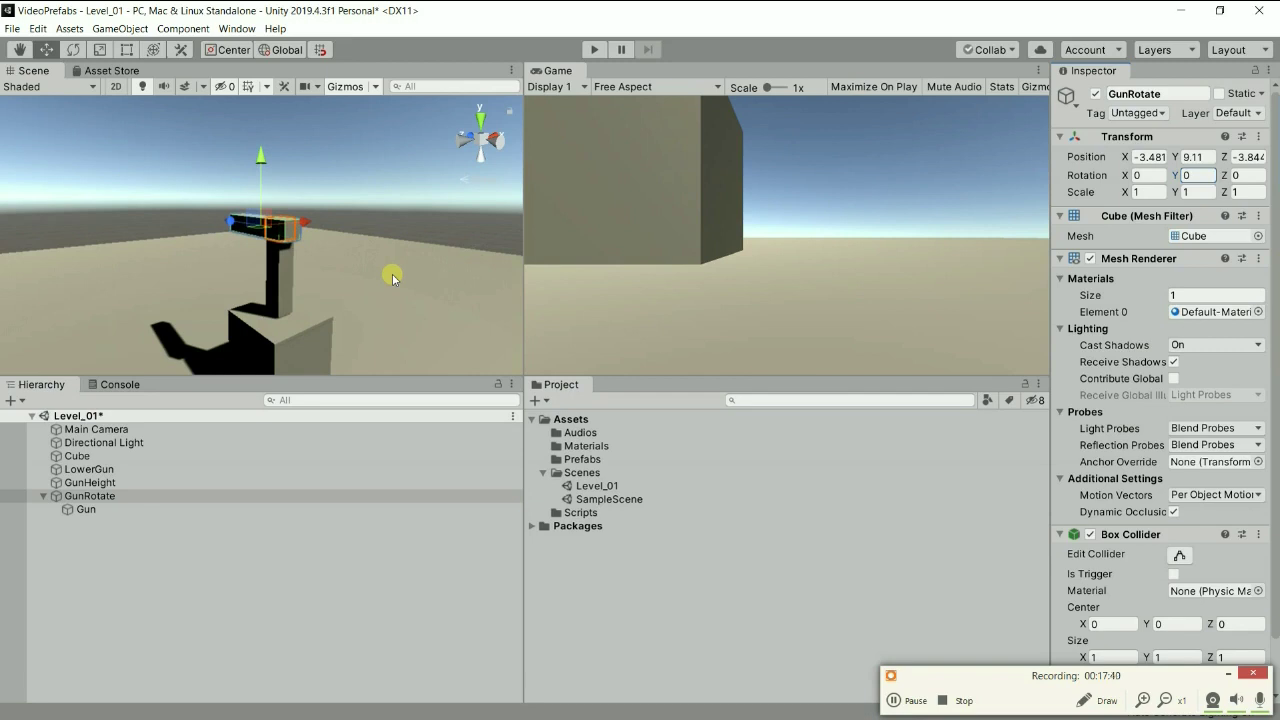
pyautogui.keyDown('alt'); pyautogui.moveTo(392, 276); pyautogui.dragTo(411, 242); pyautogui.keyUp('alt')
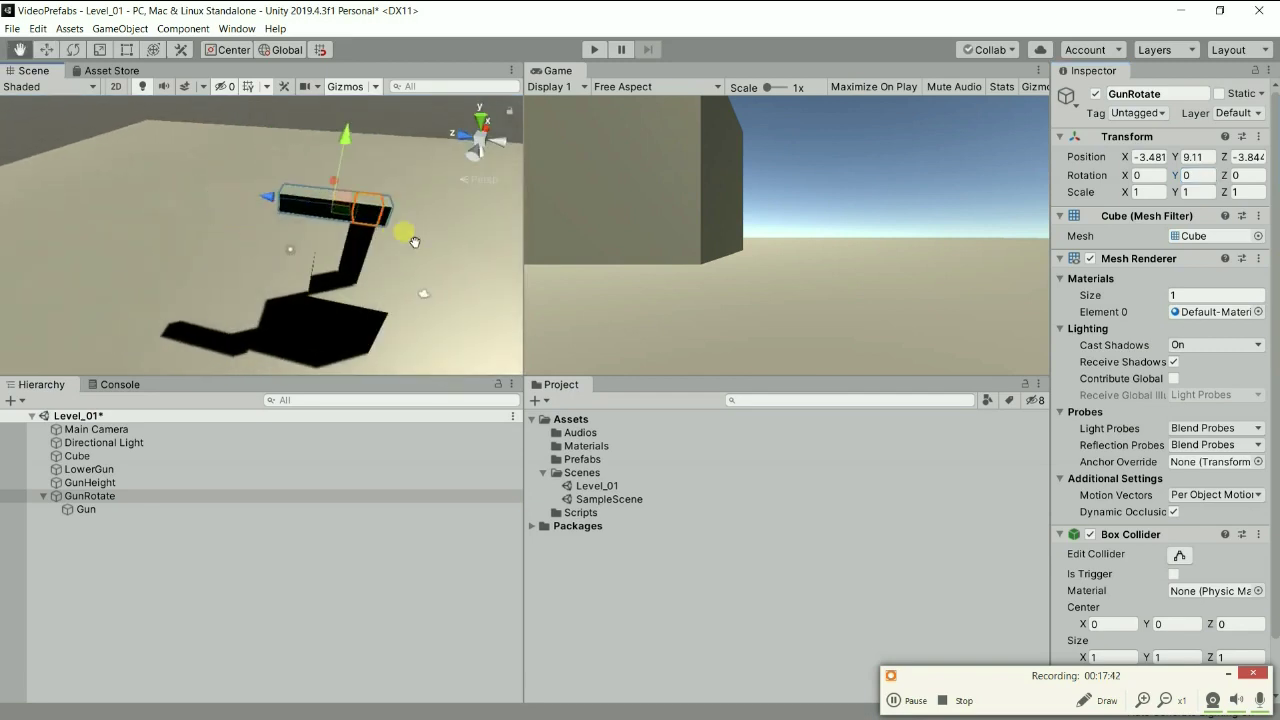
pyautogui.scroll(3, 411, 242)
pyautogui.keyDown('alt'); pyautogui.moveTo(394, 191); pyautogui.dragTo(247, 283); pyautogui.keyUp('alt')
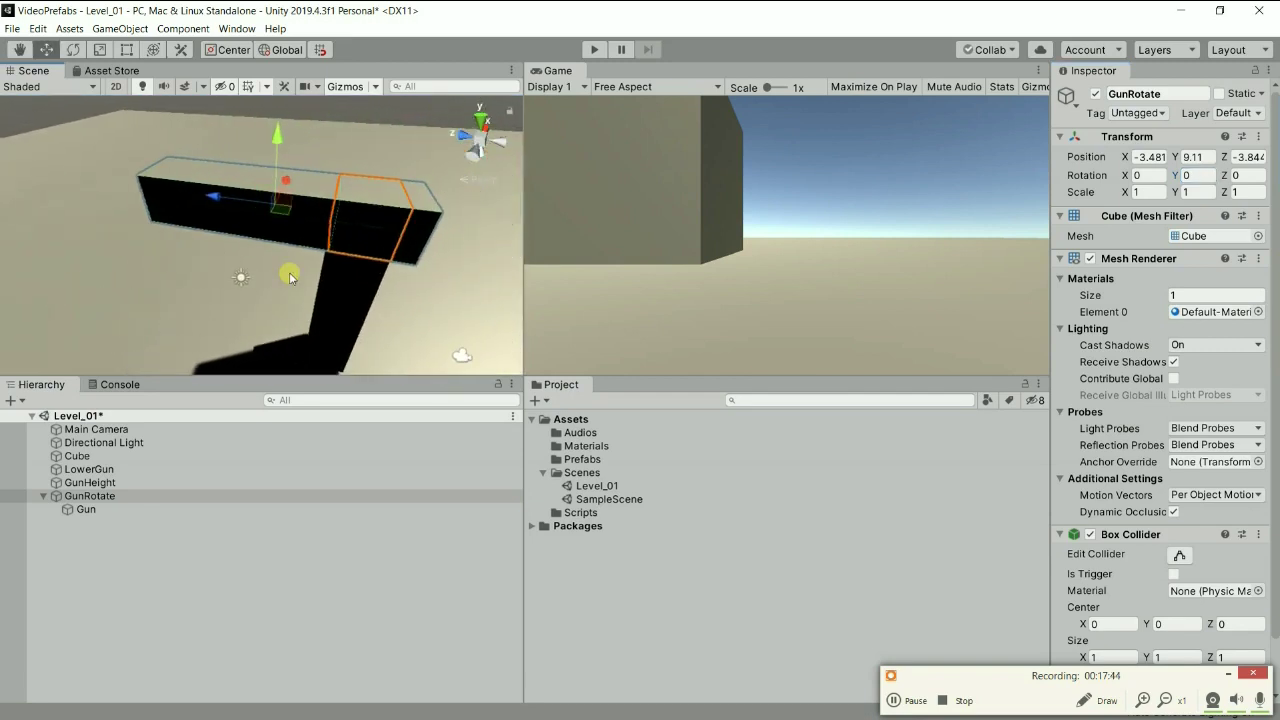
pyautogui.click(95, 517)
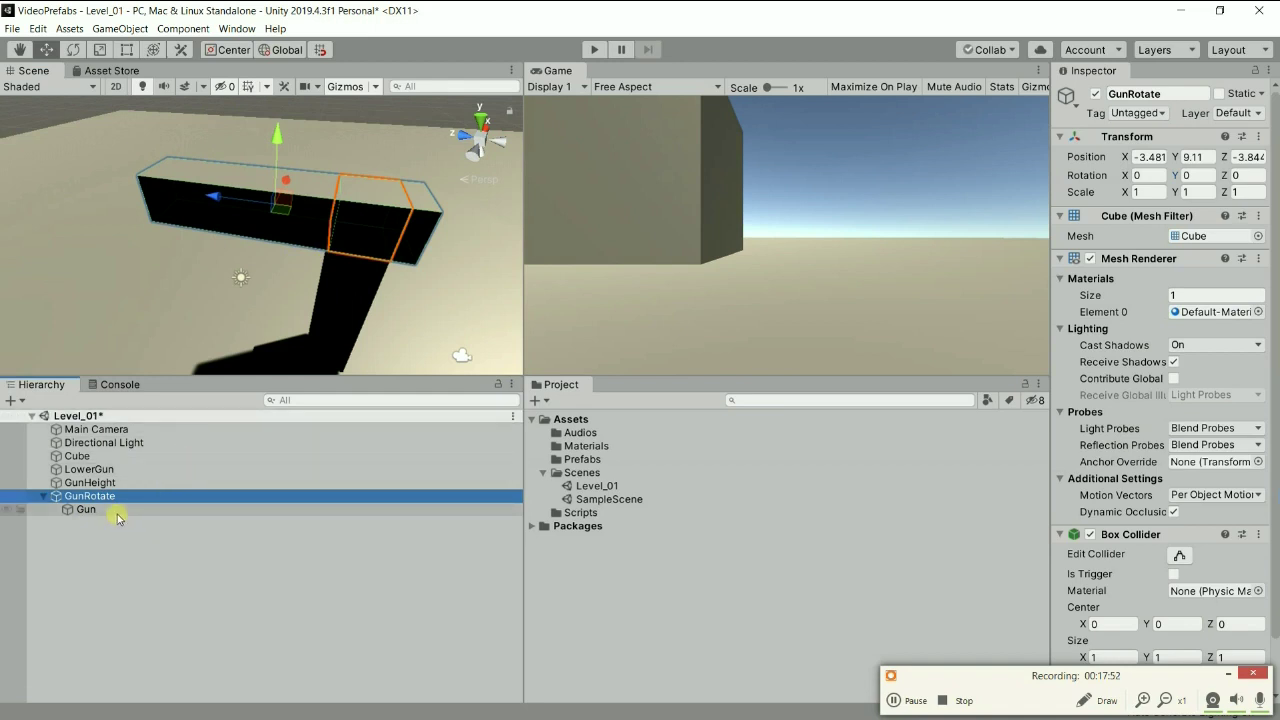
pyautogui.click(85, 511)
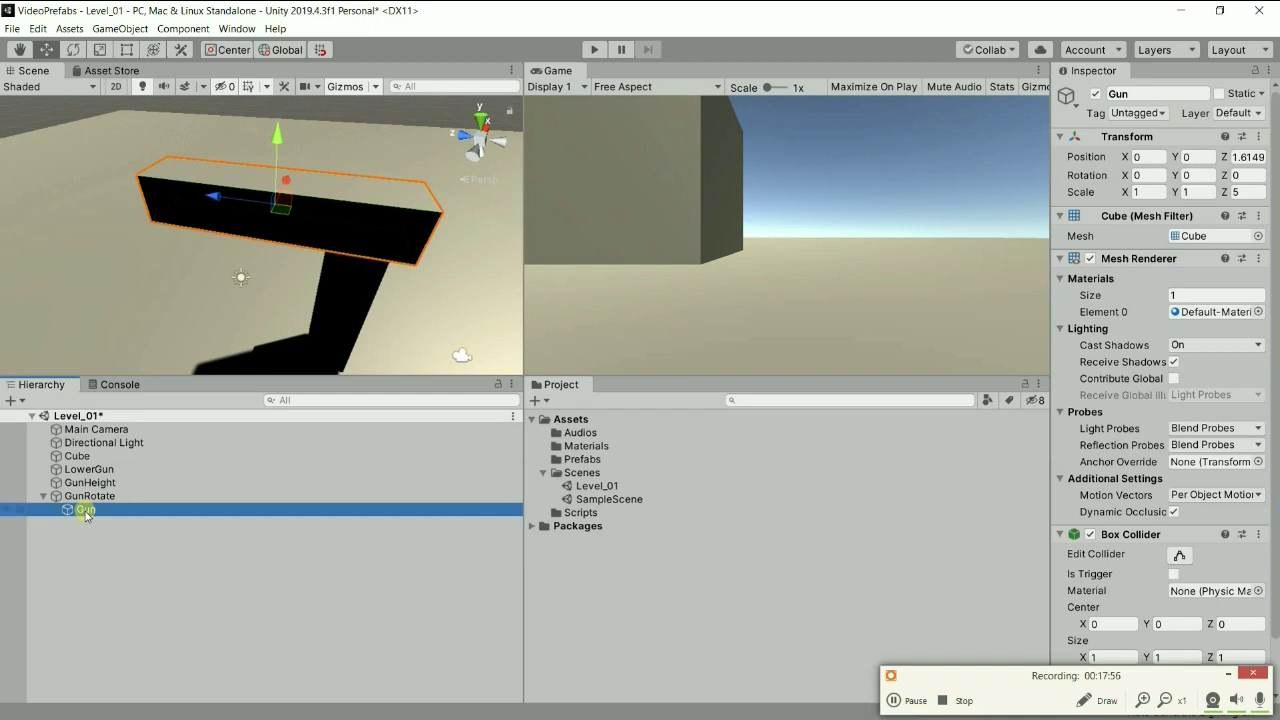
# Duplicate Gun, move the copy to the scene root, and rename it GunHole.
pyautogui.hotkey('ctrl', 'd')
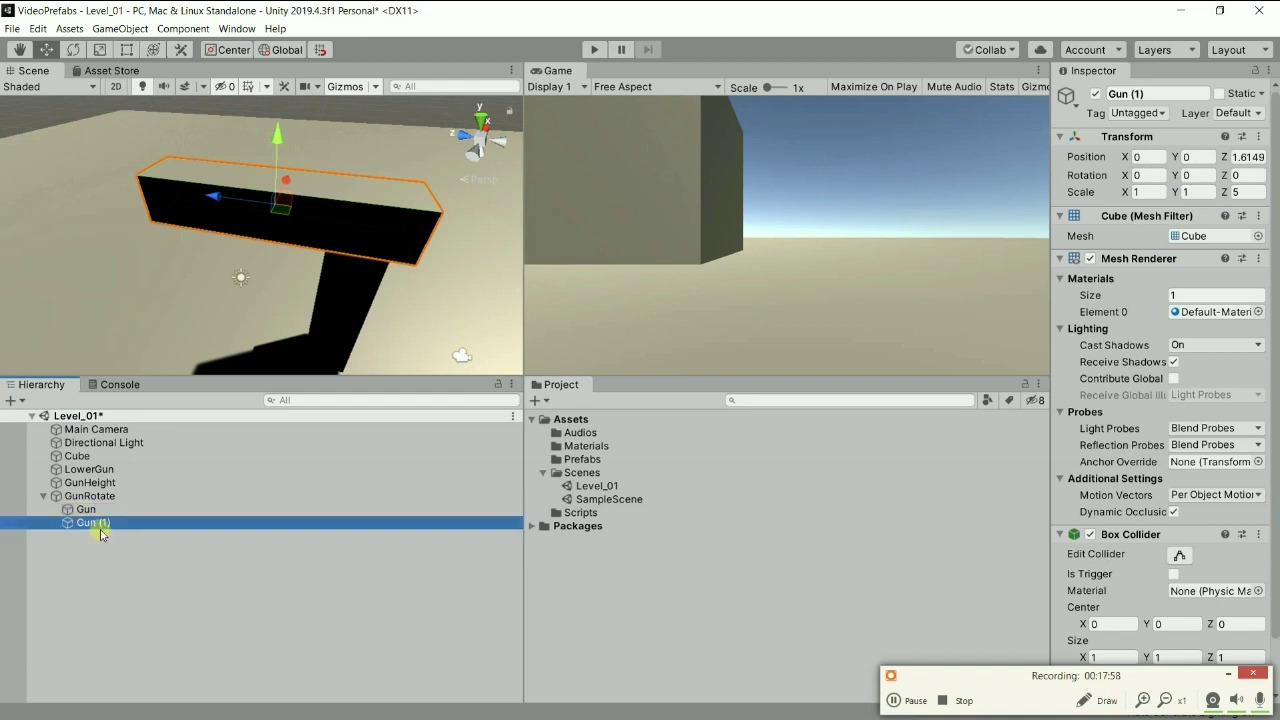
pyautogui.moveTo(66, 590); pyautogui.dragTo(41, 574)
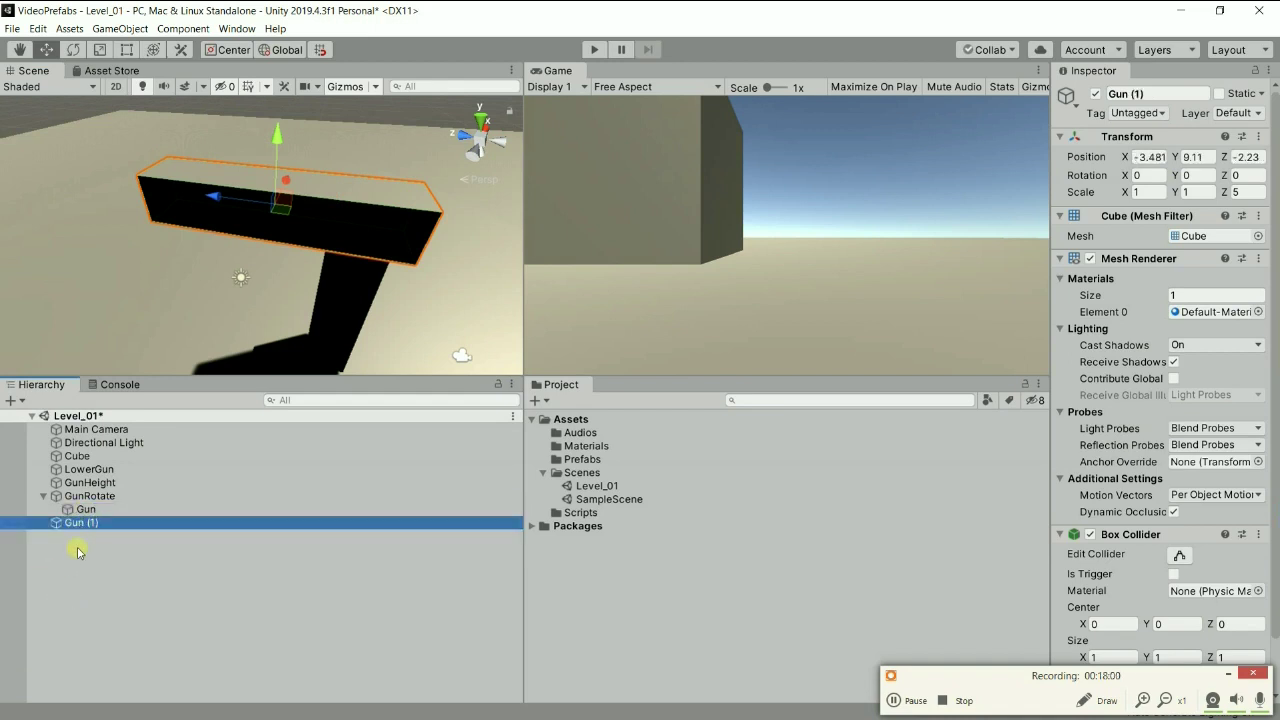
pyautogui.click(42, 497)
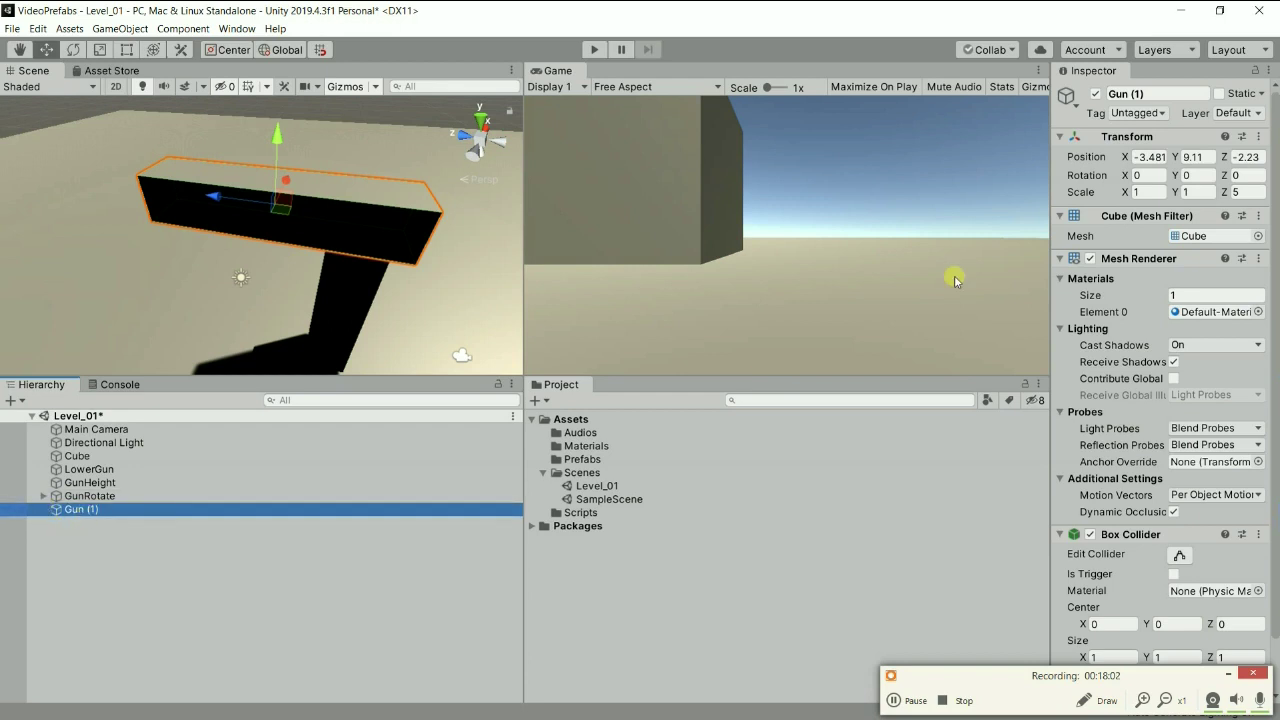
pyautogui.click(1165, 94)
pyautogui.click(1177, 95)
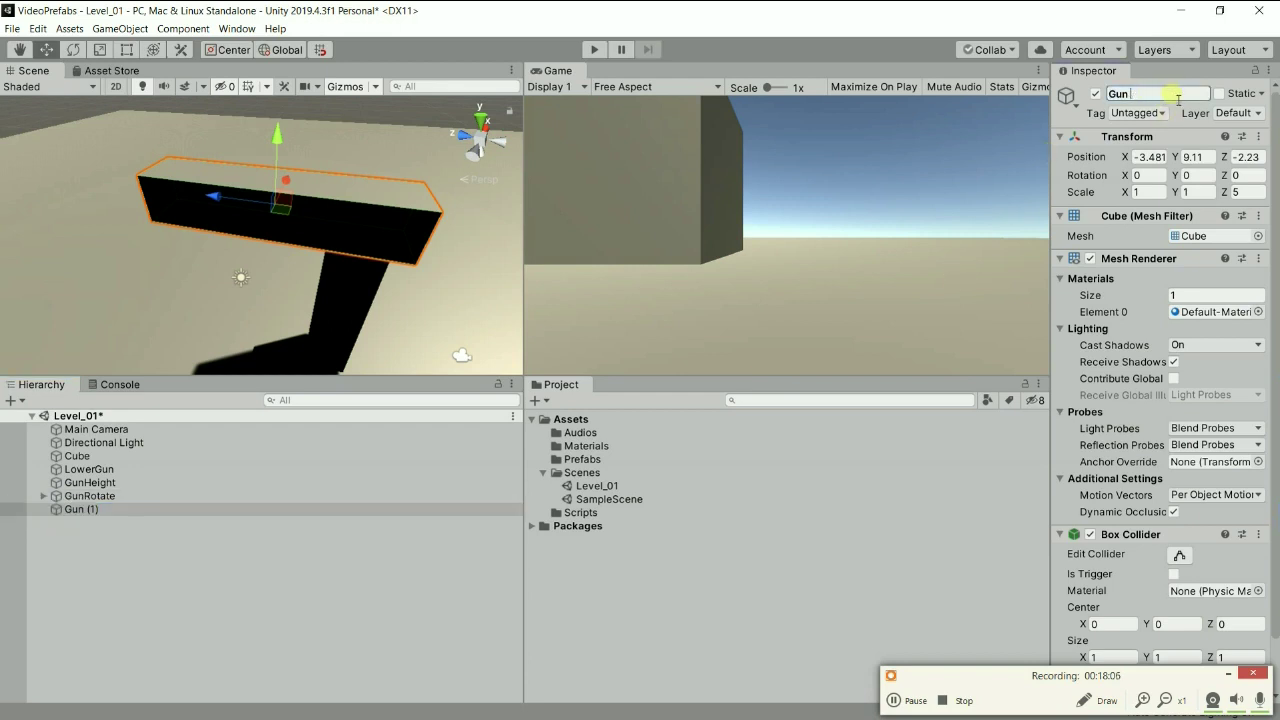
pyautogui.write('Hole')
# Place GunHole at the barrel tip with Z scale 0.2 and nest it under Gun.
pyautogui.moveTo(214, 196)
pyautogui.mouseDown()
pyautogui.moveTo(14, 204)
pyautogui.moveTo(1227, 238)
pyautogui.mouseUp()
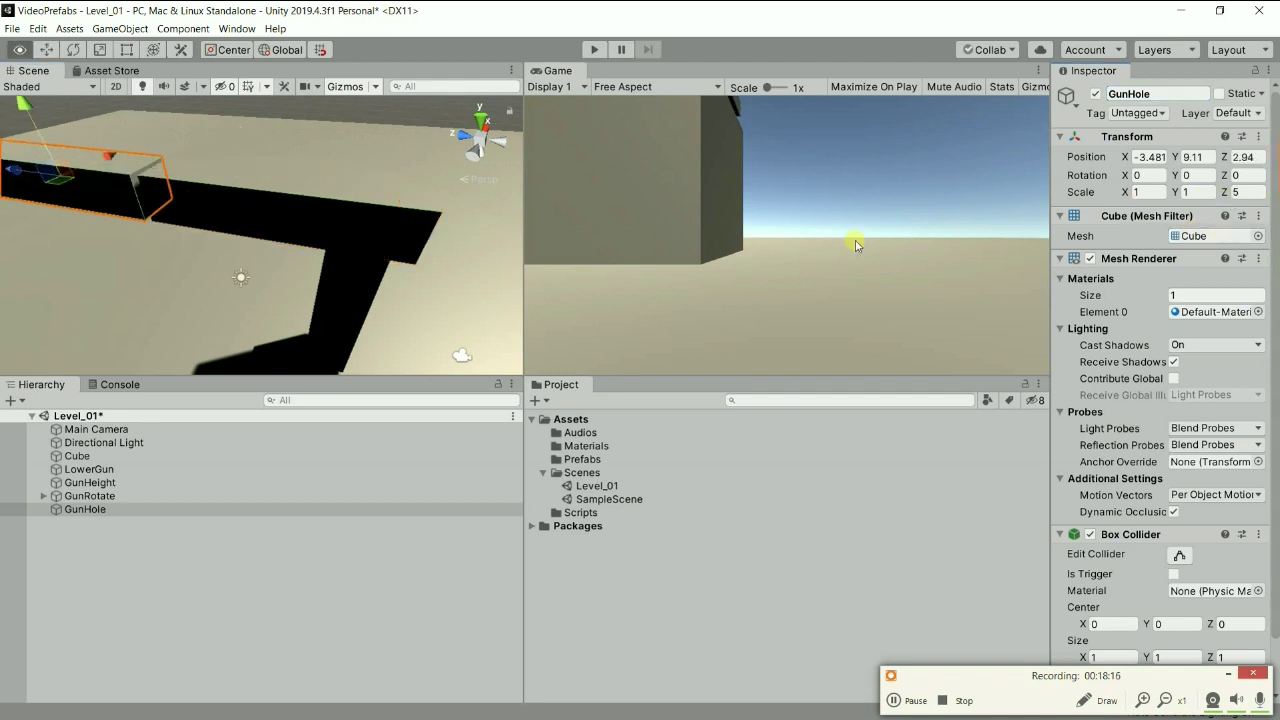
pyautogui.moveTo(258, 247)
pyautogui.keyDown('alt'); pyautogui.mouseDown()
pyautogui.moveTo(348, 194)
pyautogui.moveTo(345, 180)
pyautogui.mouseUp(); pyautogui.keyUp('alt')
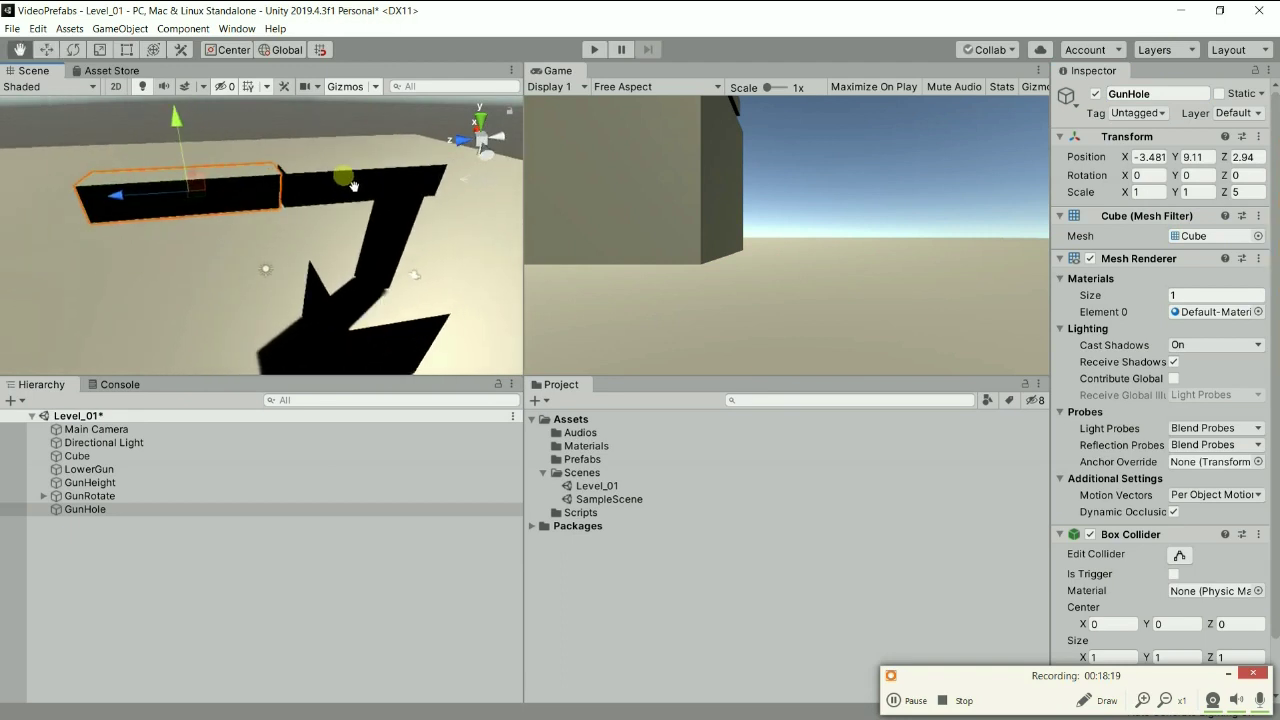
pyautogui.click(1241, 192)
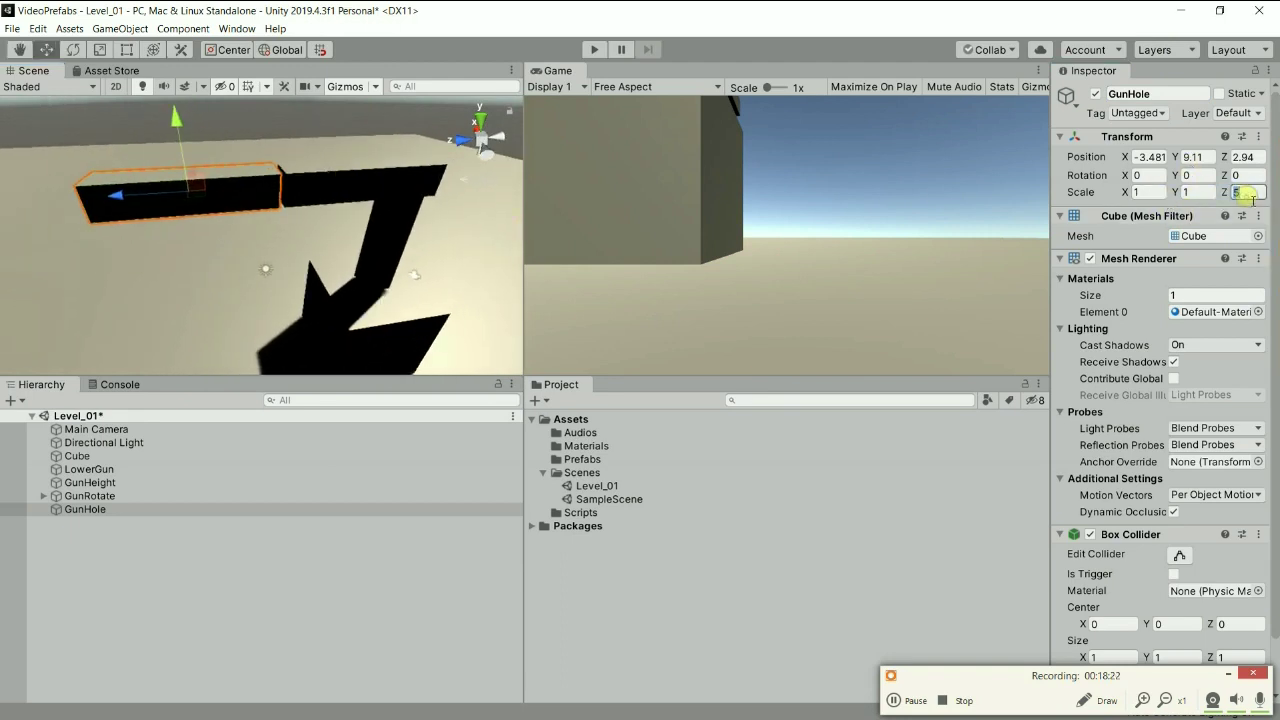
pyautogui.write('1')
pyautogui.moveTo(139, 212); pyautogui.dragTo(193, 207)
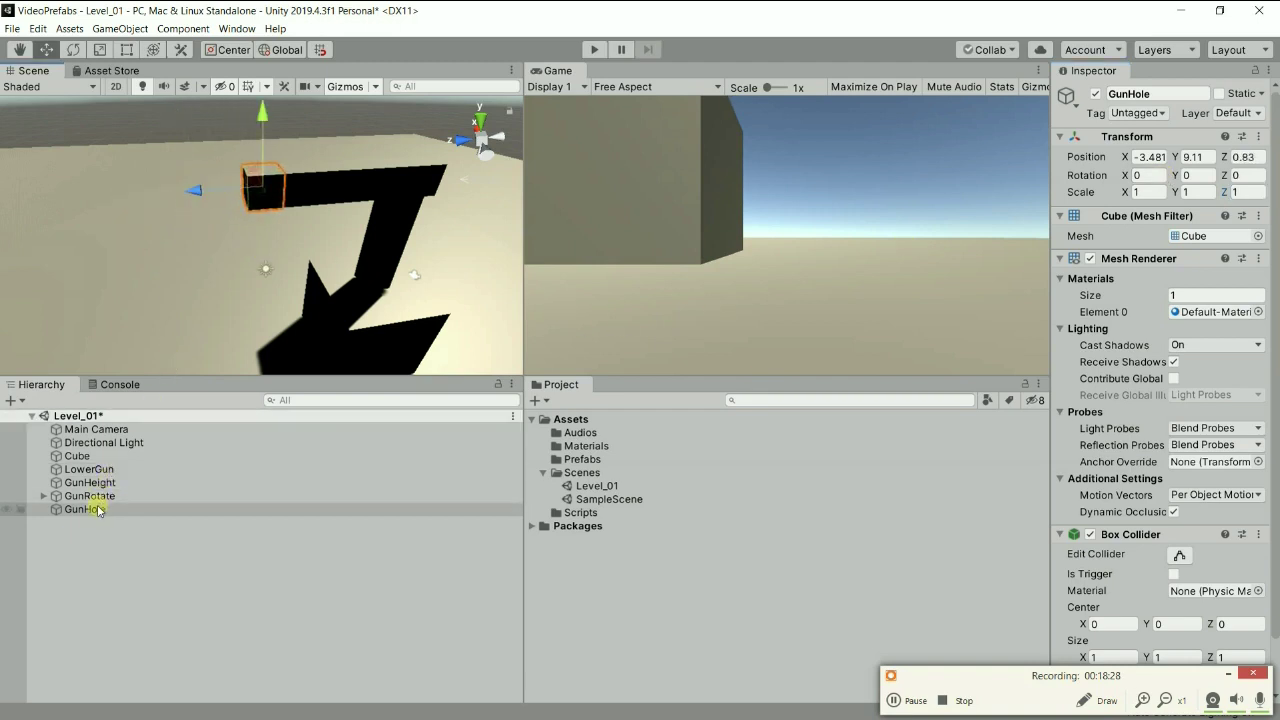
pyautogui.moveTo(88, 512); pyautogui.dragTo(90, 520)
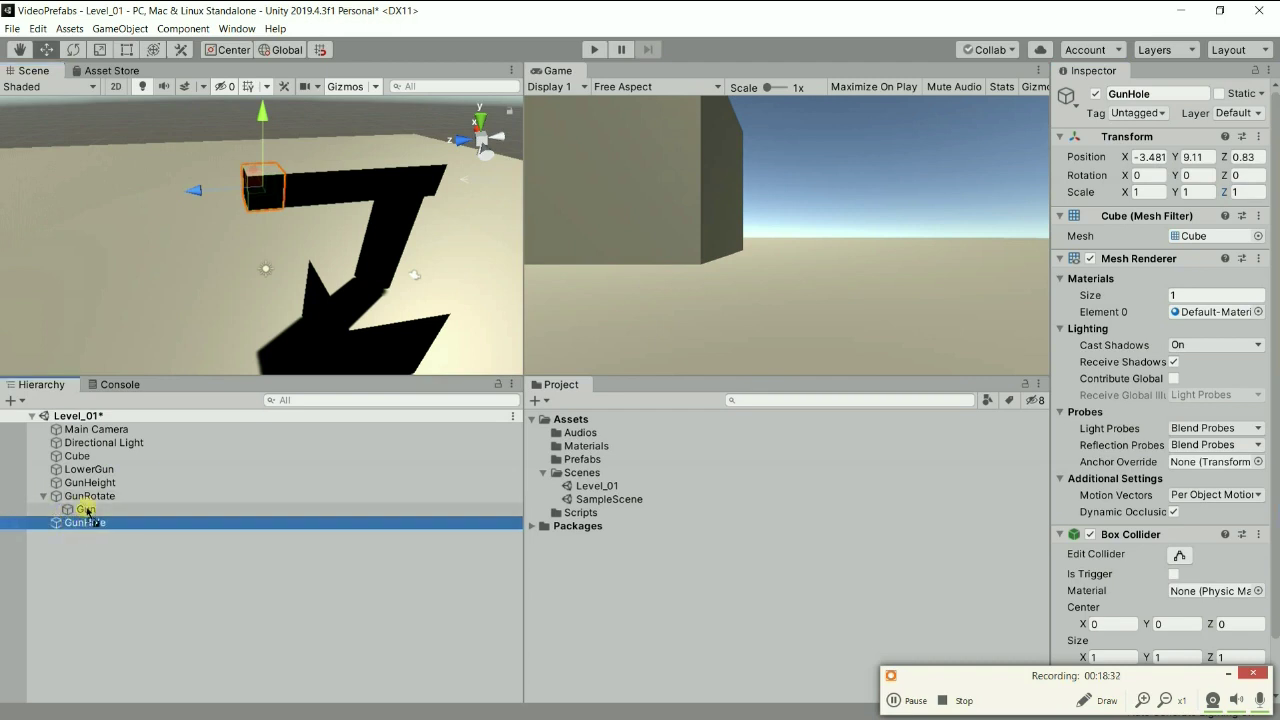
pyautogui.moveTo(88, 513); pyautogui.dragTo(87, 510)
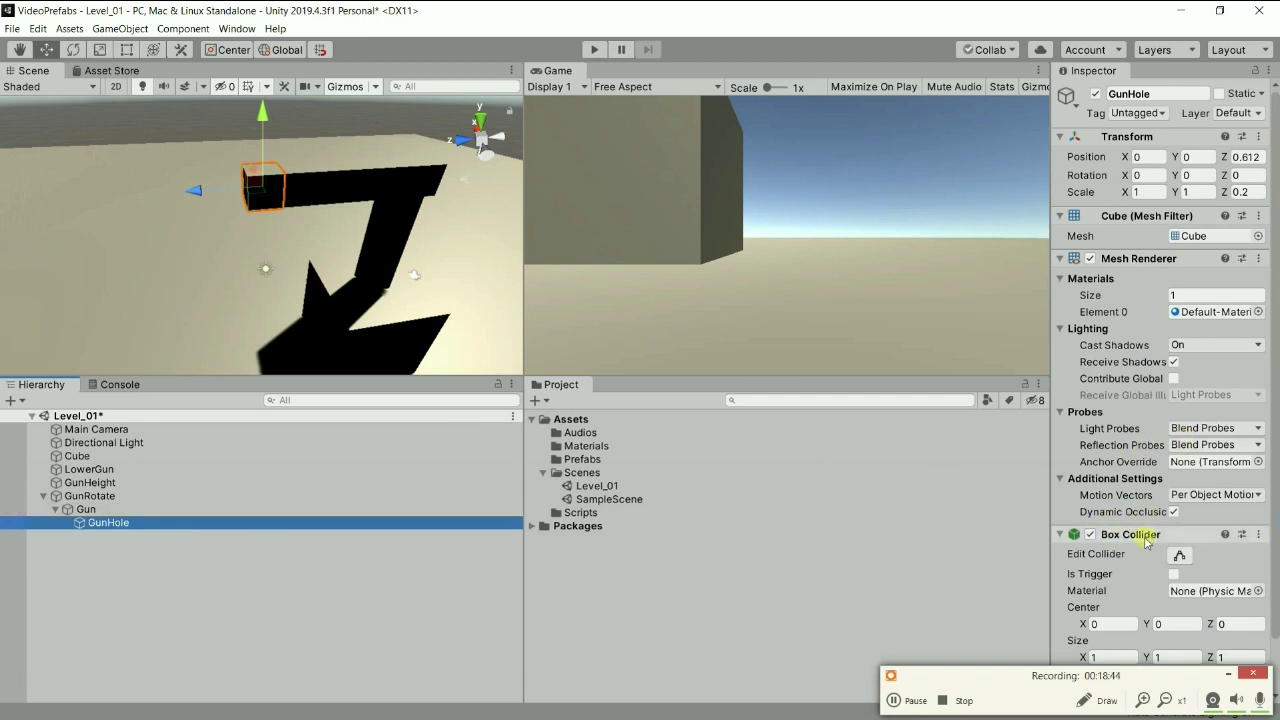
# Remove the Box Collider component from GunHole and orbit the view around it.
pyautogui.rightClick(1139, 539)
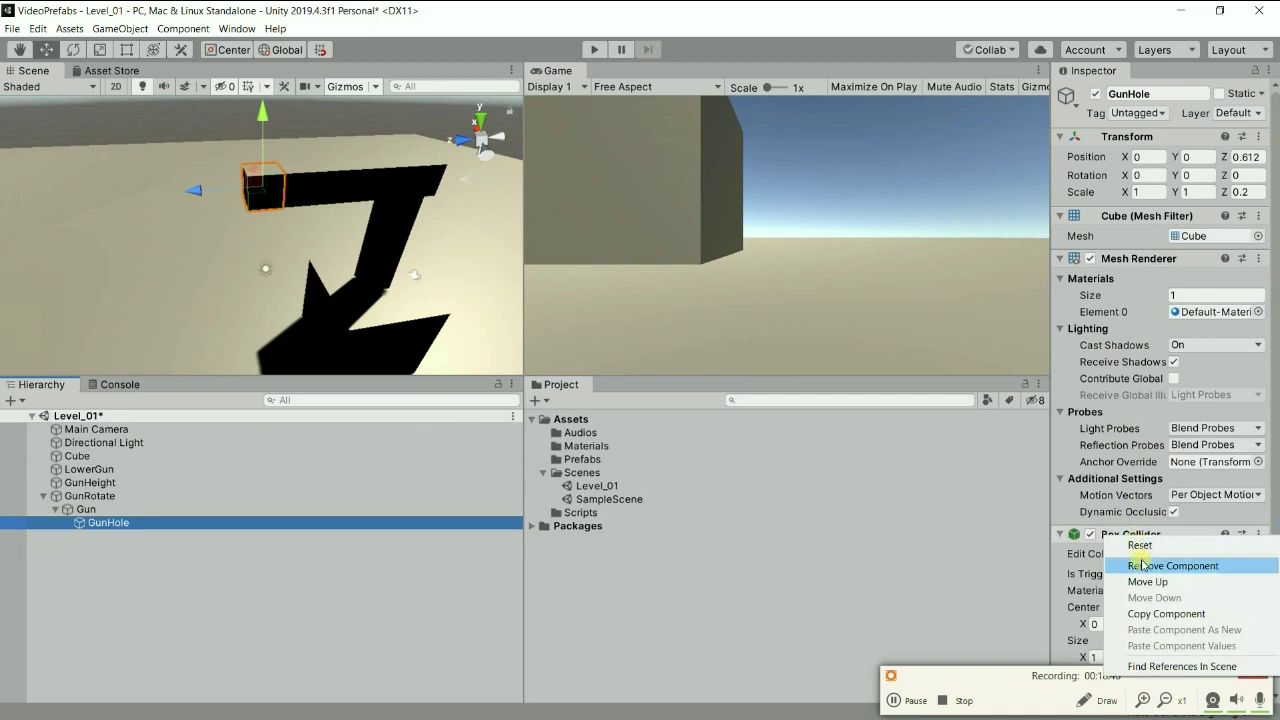
pyautogui.click(1143, 566)
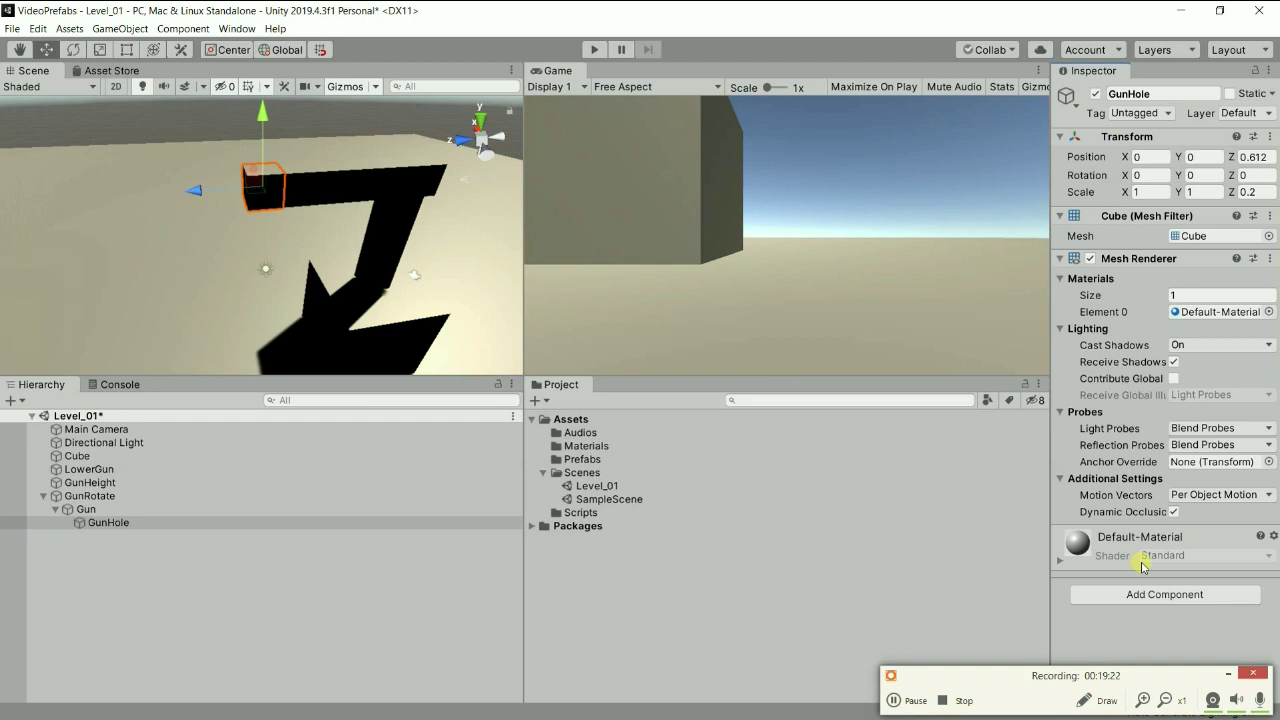
pyautogui.press('alt')
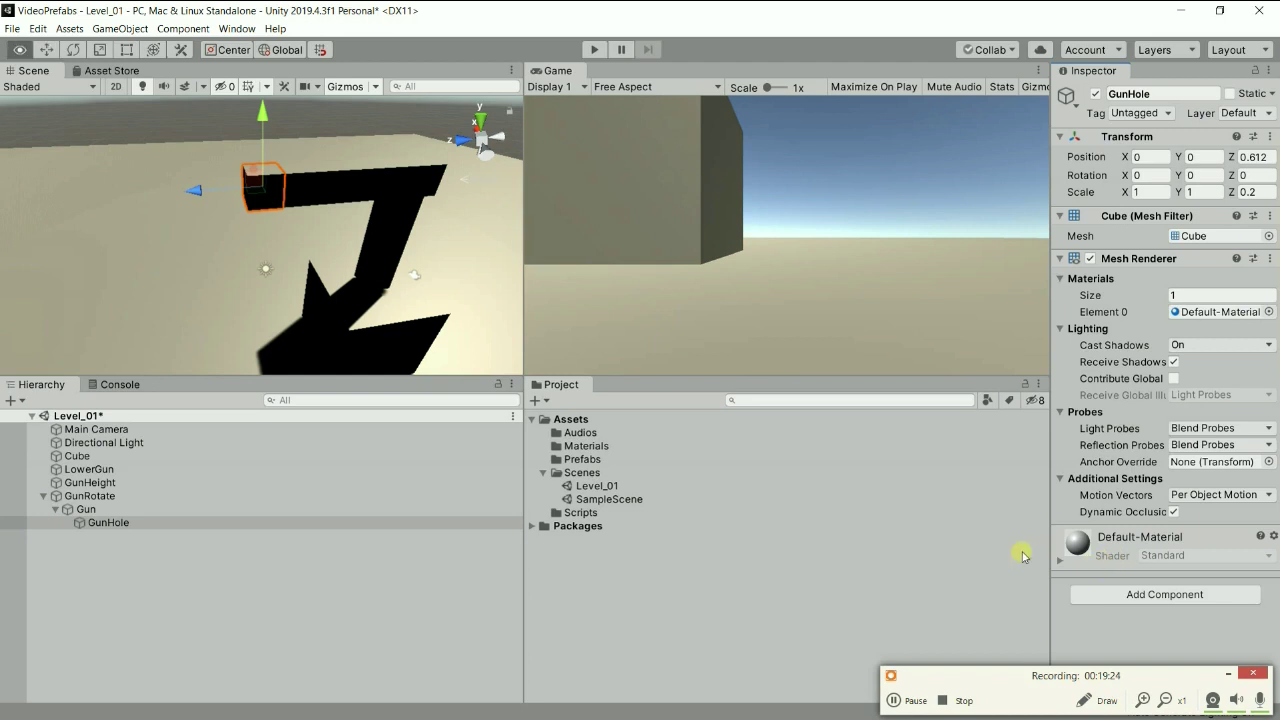
pyautogui.moveTo(381, 257)
pyautogui.keyDown('alt'); pyautogui.mouseDown()
pyautogui.moveTo(322, 319)
pyautogui.moveTo(419, 261)
pyautogui.mouseUp(); pyautogui.keyUp('alt')
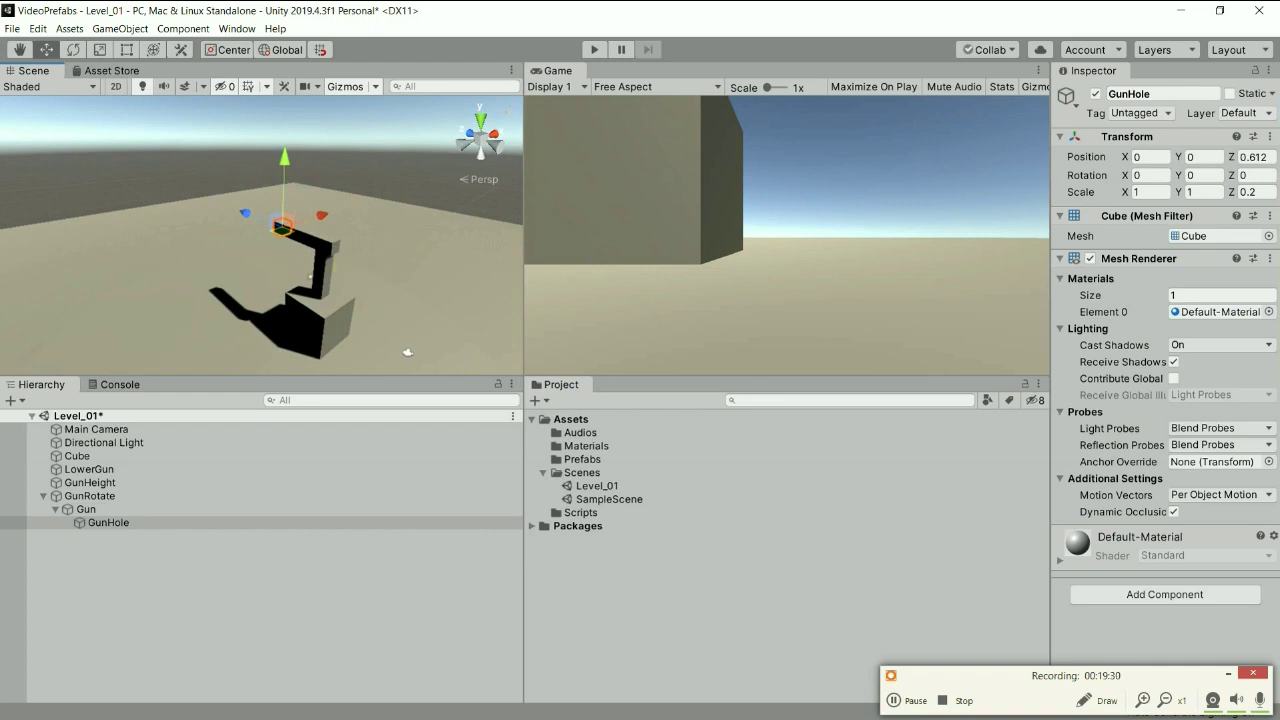
pyautogui.click(104, 497)
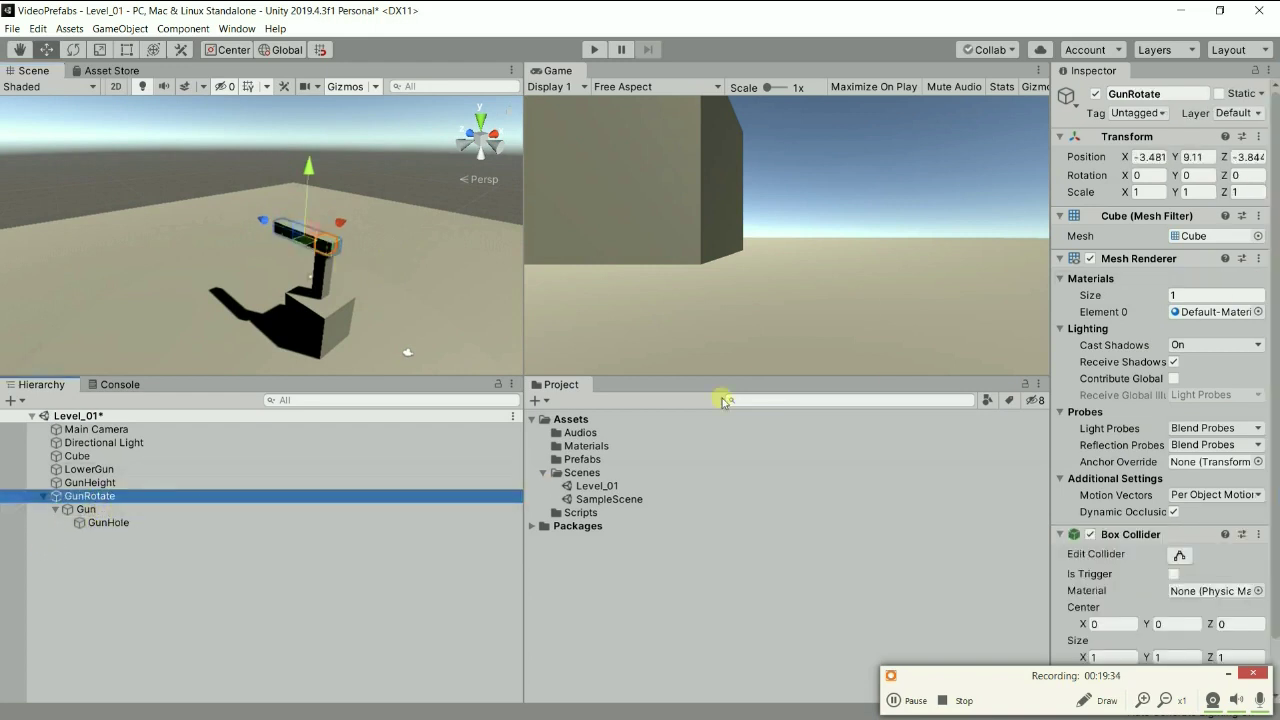
pyautogui.click(1183, 176)
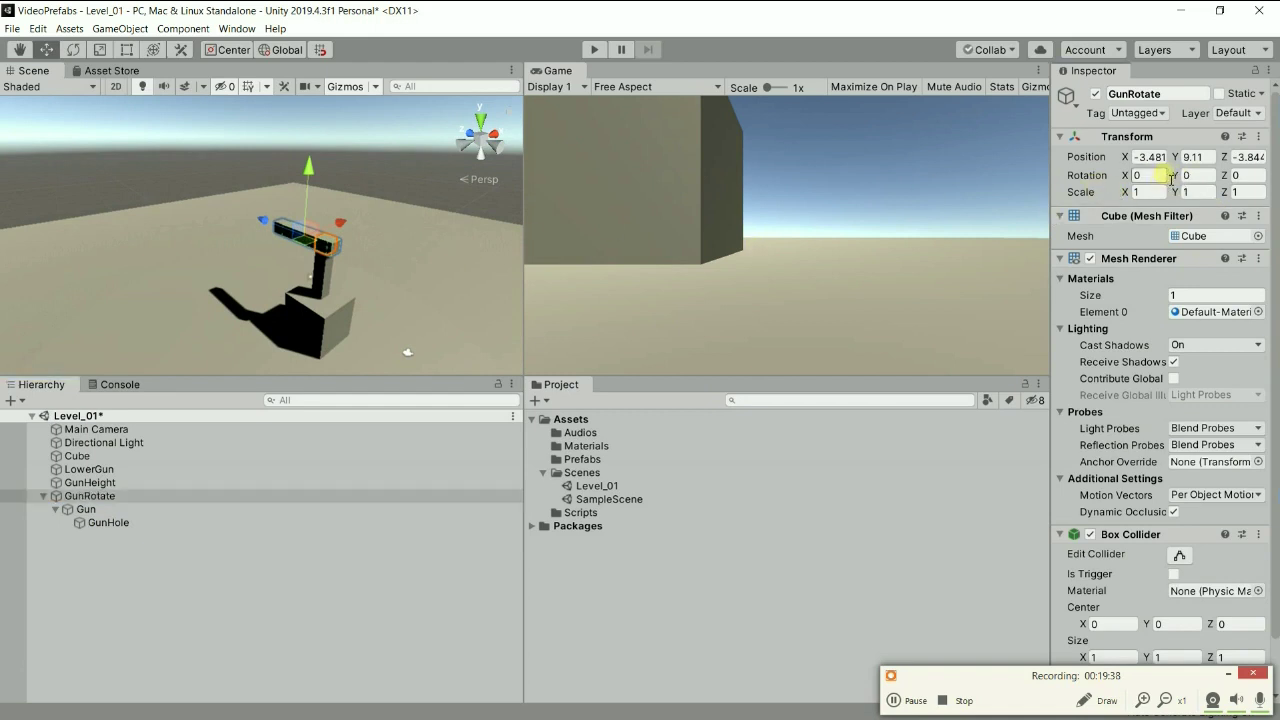
pyautogui.moveTo(1178, 178); pyautogui.dragTo(283, 234)
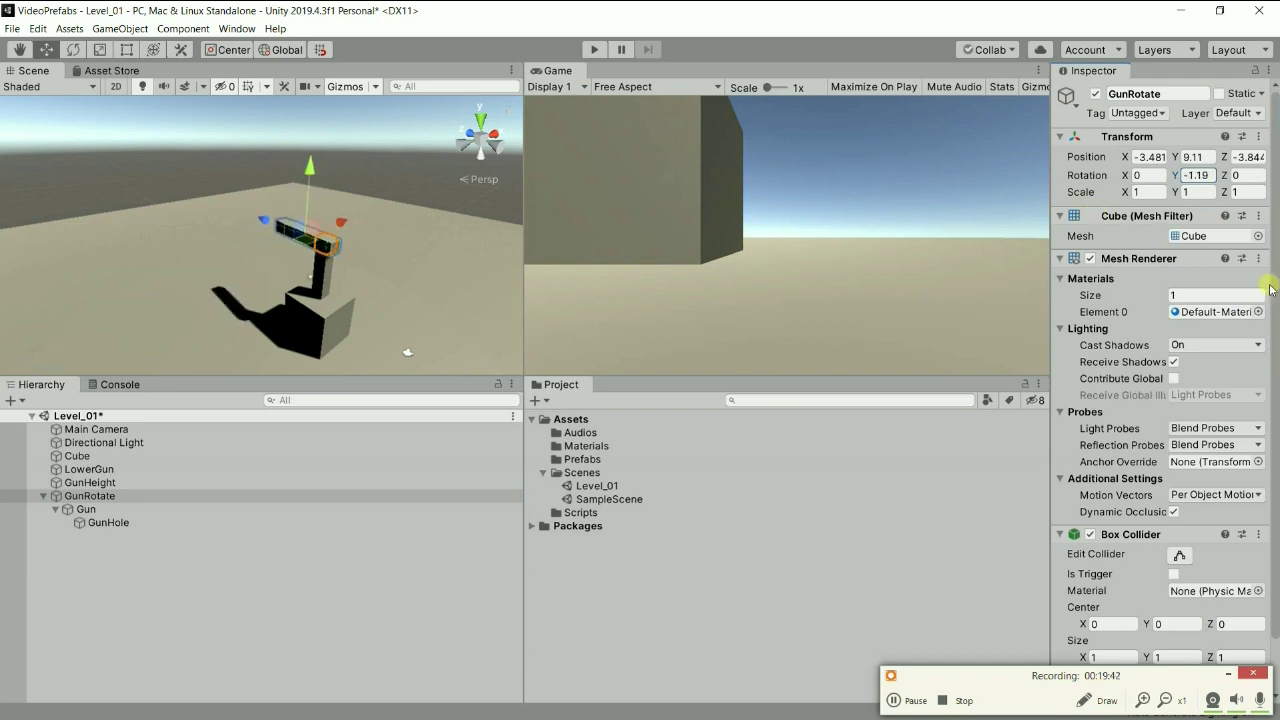
pyautogui.moveTo(283, 234)
pyautogui.mouseDown()
pyautogui.moveTo(507, 418)
pyautogui.moveTo(125, 432)
pyautogui.moveTo(838, 110)
pyautogui.moveTo(502, 446)
pyautogui.mouseUp()
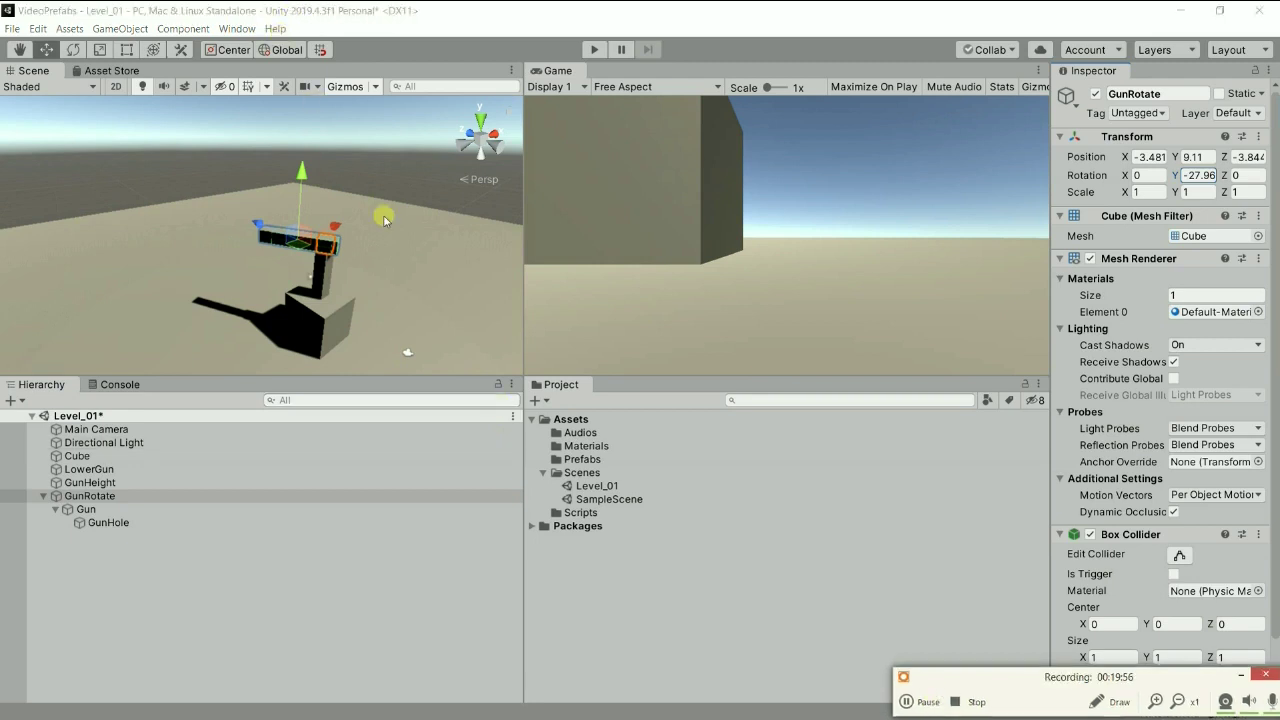
pyautogui.keyDown('alt'); pyautogui.moveTo(405, 266); pyautogui.dragTo(165, 318); pyautogui.keyUp('alt')
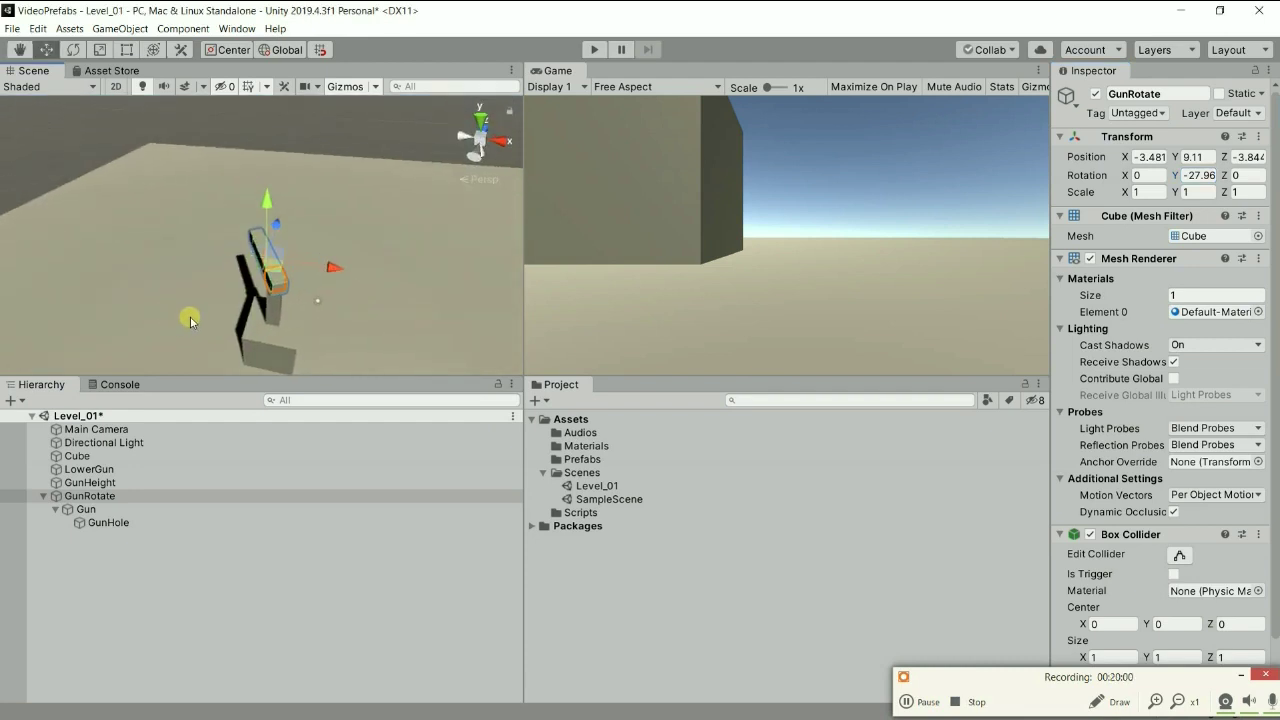
pyautogui.hotkey('ctrl', 'z')
pyautogui.keyDown('alt'); pyautogui.moveTo(193, 297); pyautogui.dragTo(494, 207); pyautogui.keyUp('alt')
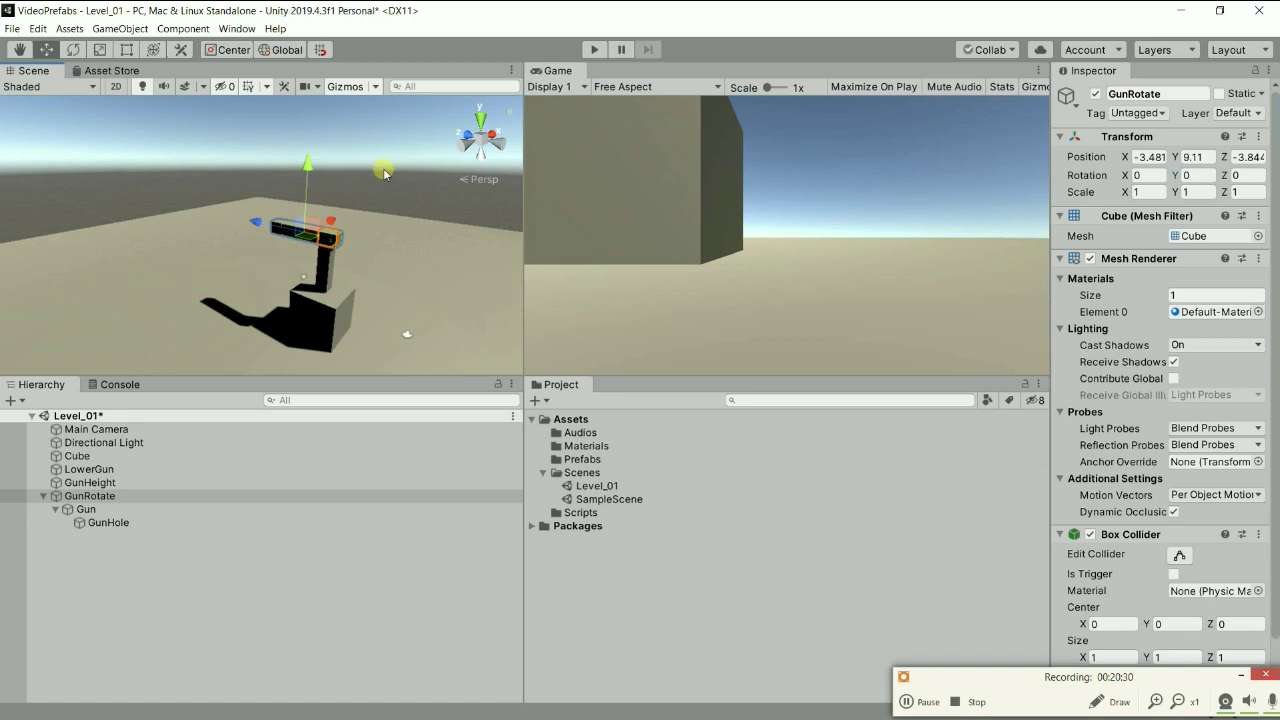
pyautogui.scroll(3, 240, 238)
pyautogui.scroll(3, 240, 238)
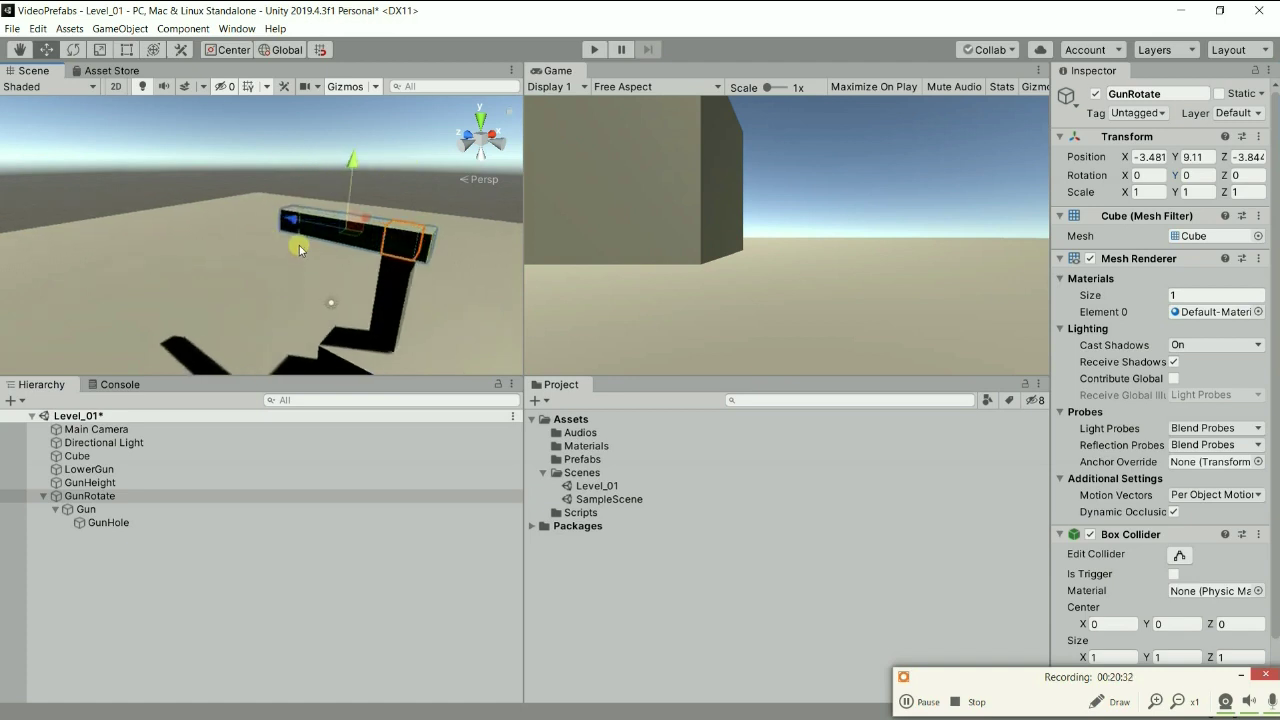
pyautogui.moveTo(299, 245); pyautogui.dragTo(253, 222, button='middle')
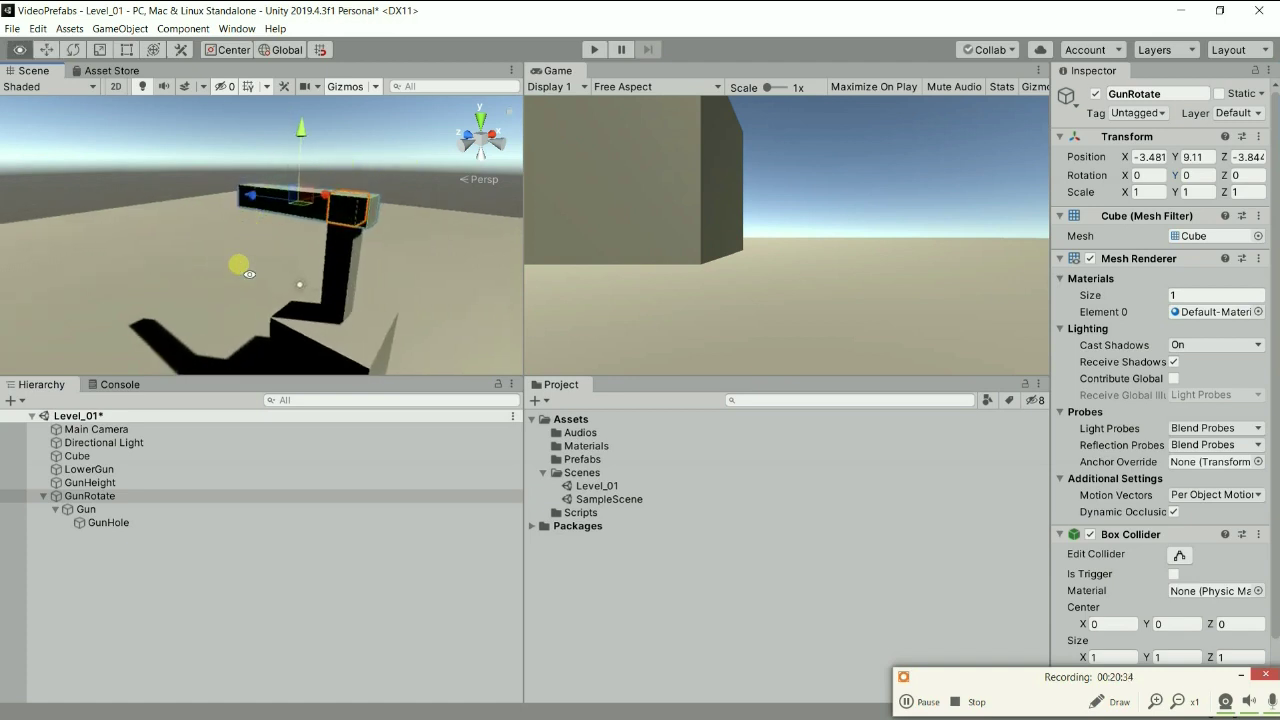
pyautogui.keyDown('alt'); pyautogui.moveTo(240, 269); pyautogui.dragTo(379, 350); pyautogui.keyUp('alt')
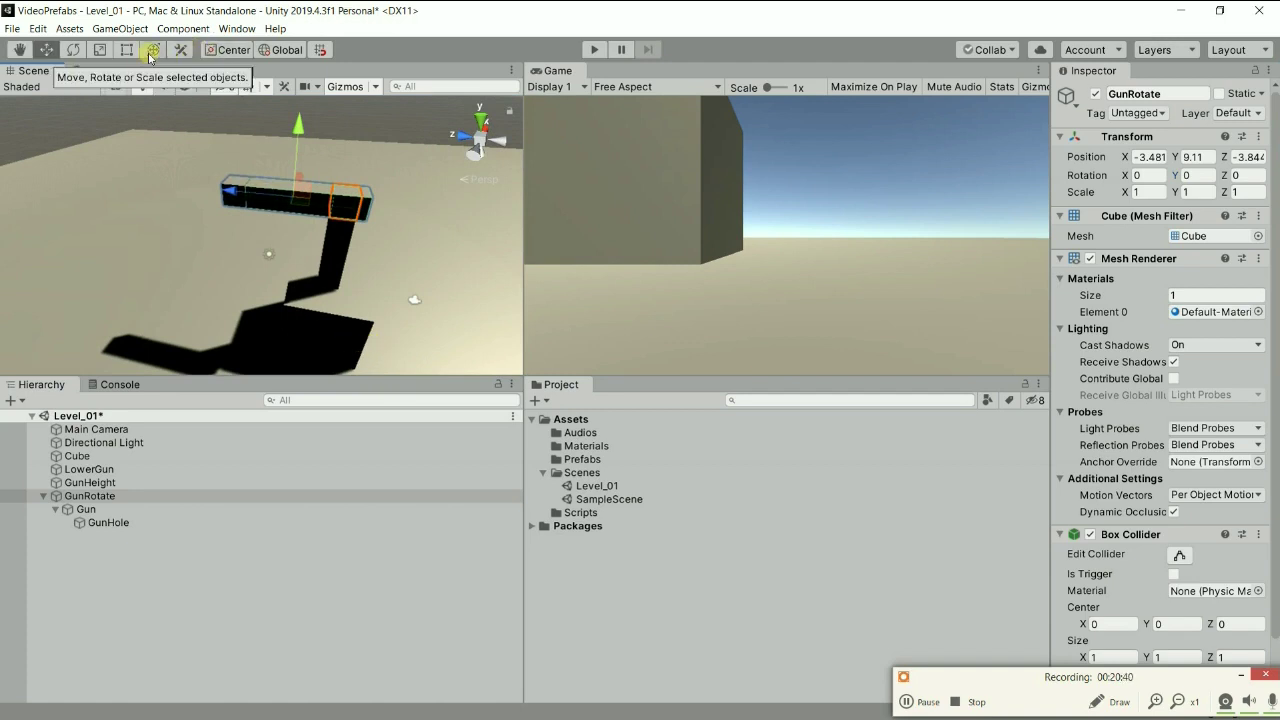
# Create a sphere and move it up beside the gun at -4.508, 9.47, 2.68.
pyautogui.click(120, 29)
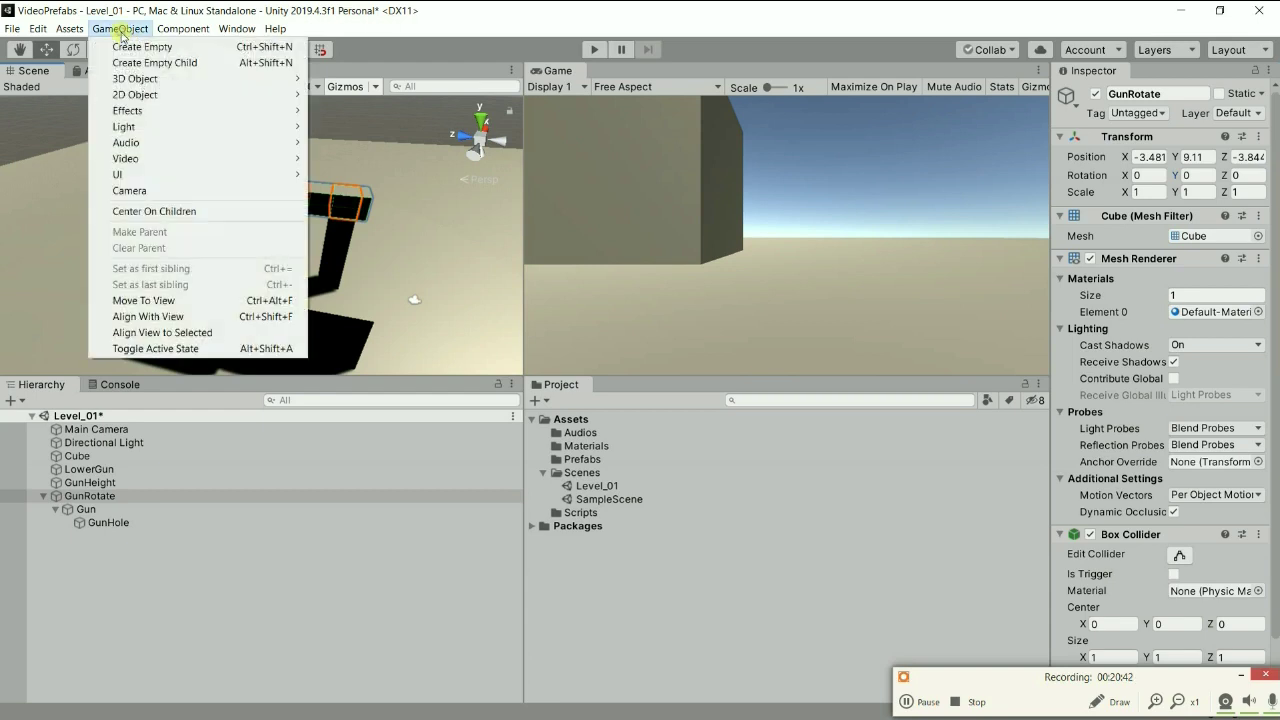
pyautogui.moveTo(150, 80)
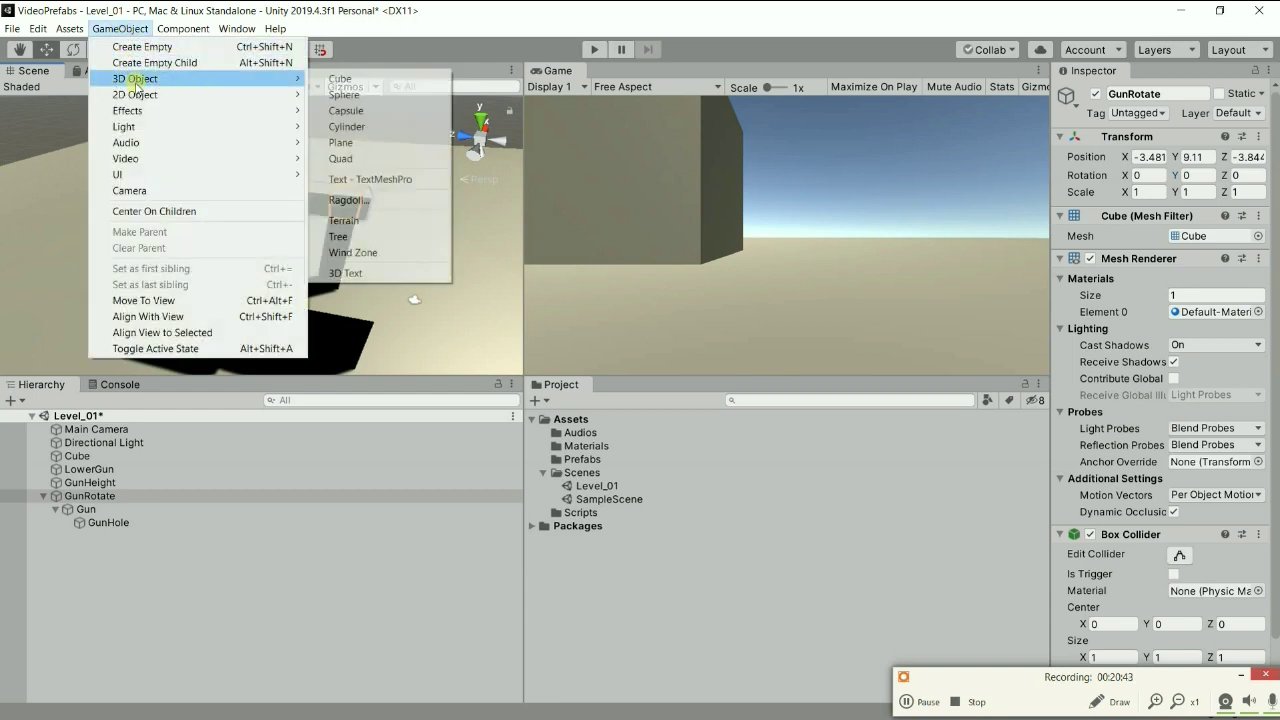
pyautogui.click(374, 95)
pyautogui.moveTo(210, 246); pyautogui.dragTo(140, 232)
pyautogui.moveTo(188, 164); pyautogui.dragTo(184, 128)
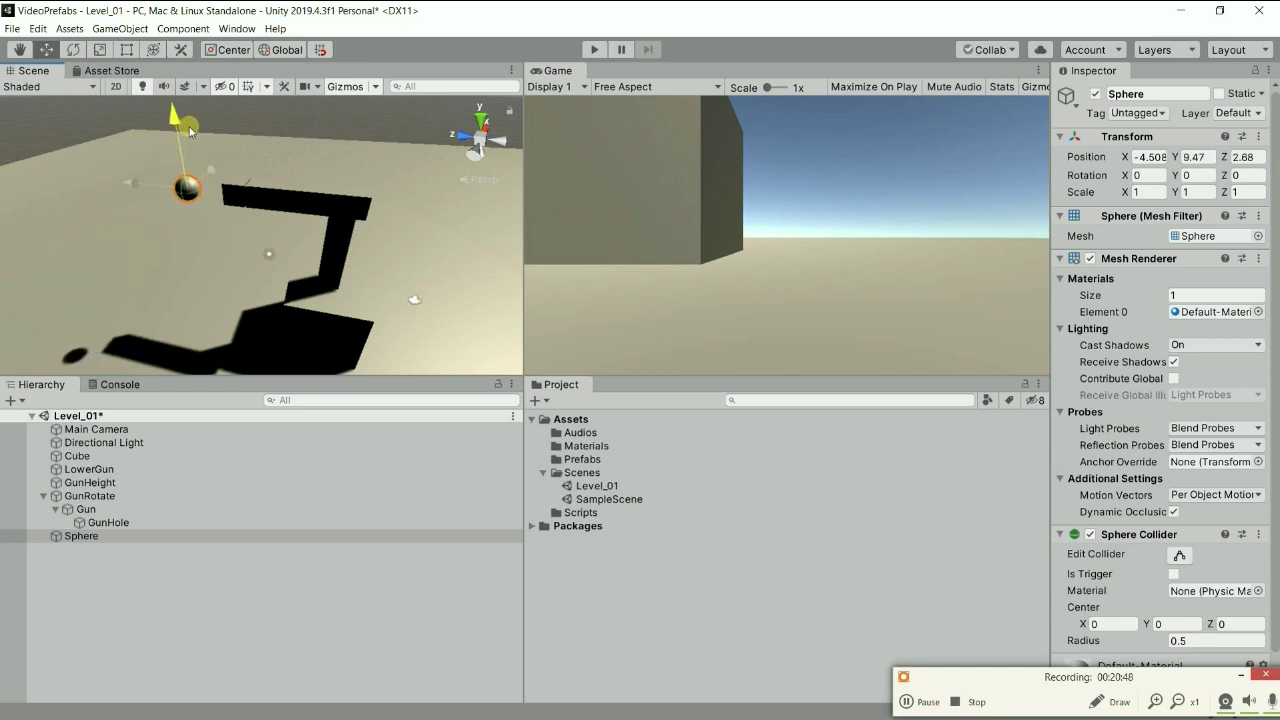
# Rename the sphere to 'Bullet' and bring the view closer to it.
pyautogui.click(1150, 94)
pyautogui.doubleClick(1155, 95)
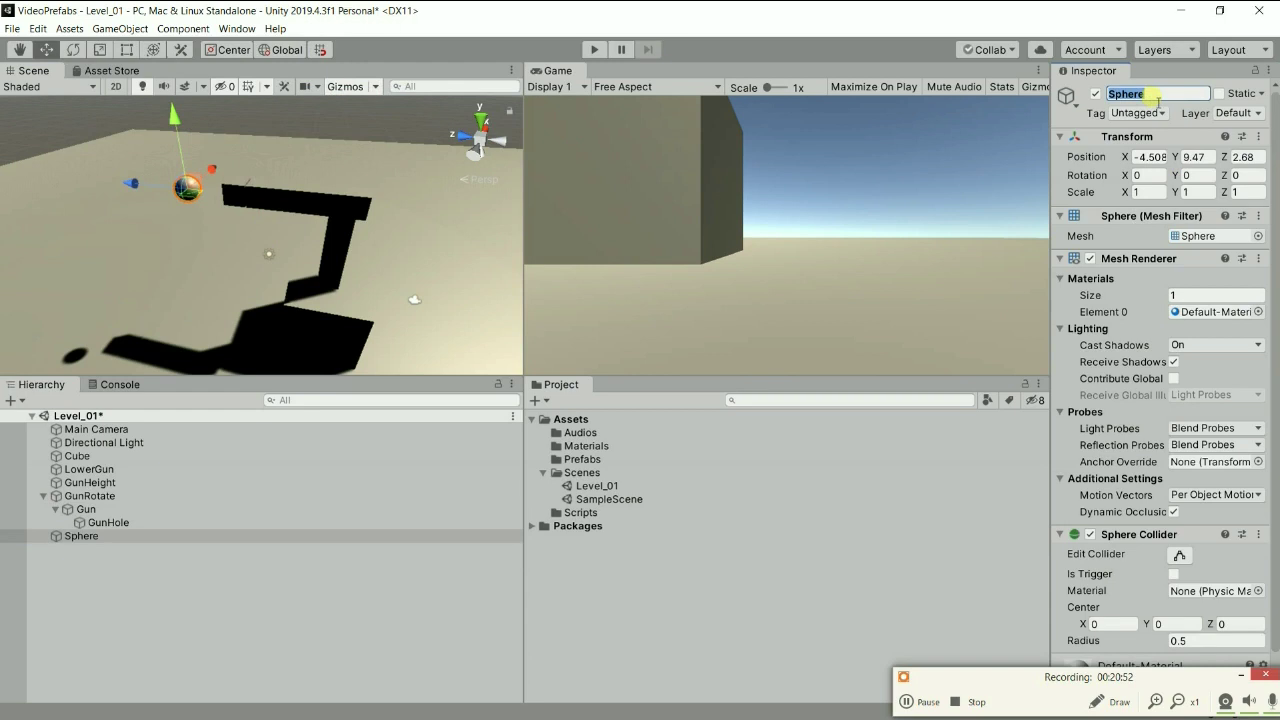
pyautogui.write('Bulle')
pyautogui.press('Return')
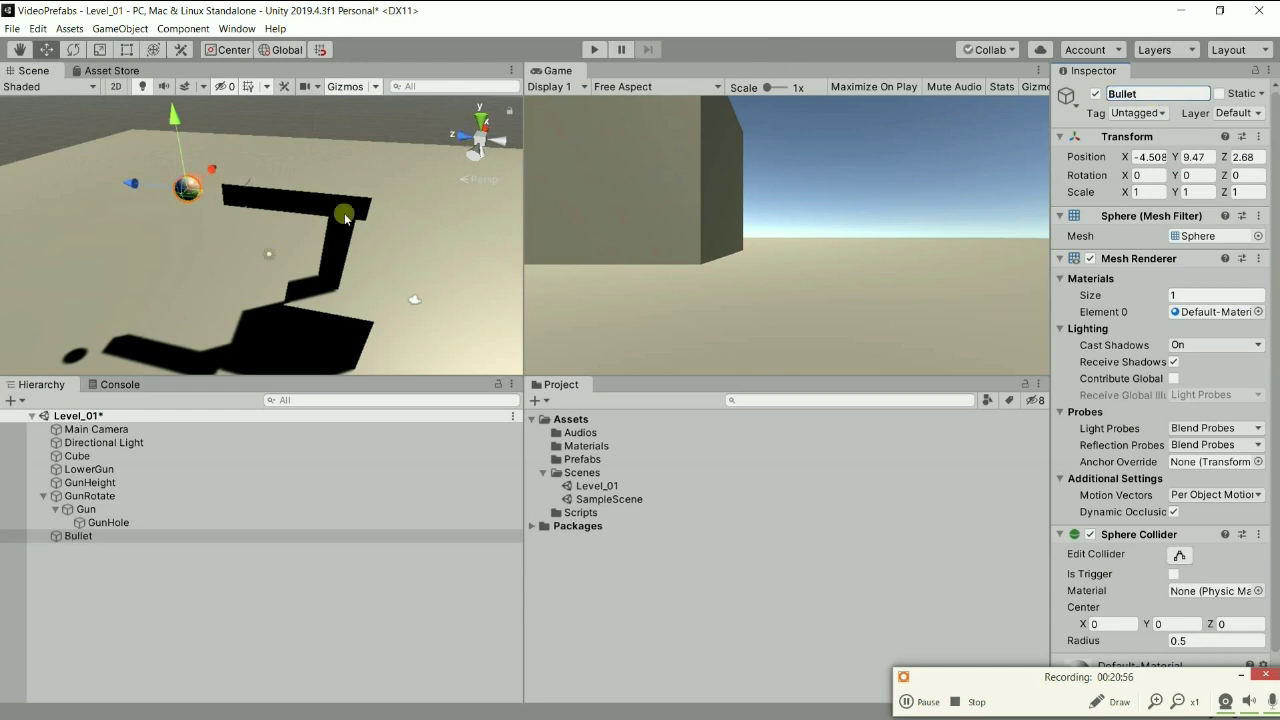
pyautogui.scroll(3, 319, 233)
pyautogui.moveTo(319, 233); pyautogui.dragTo(421, 309, button='middle')
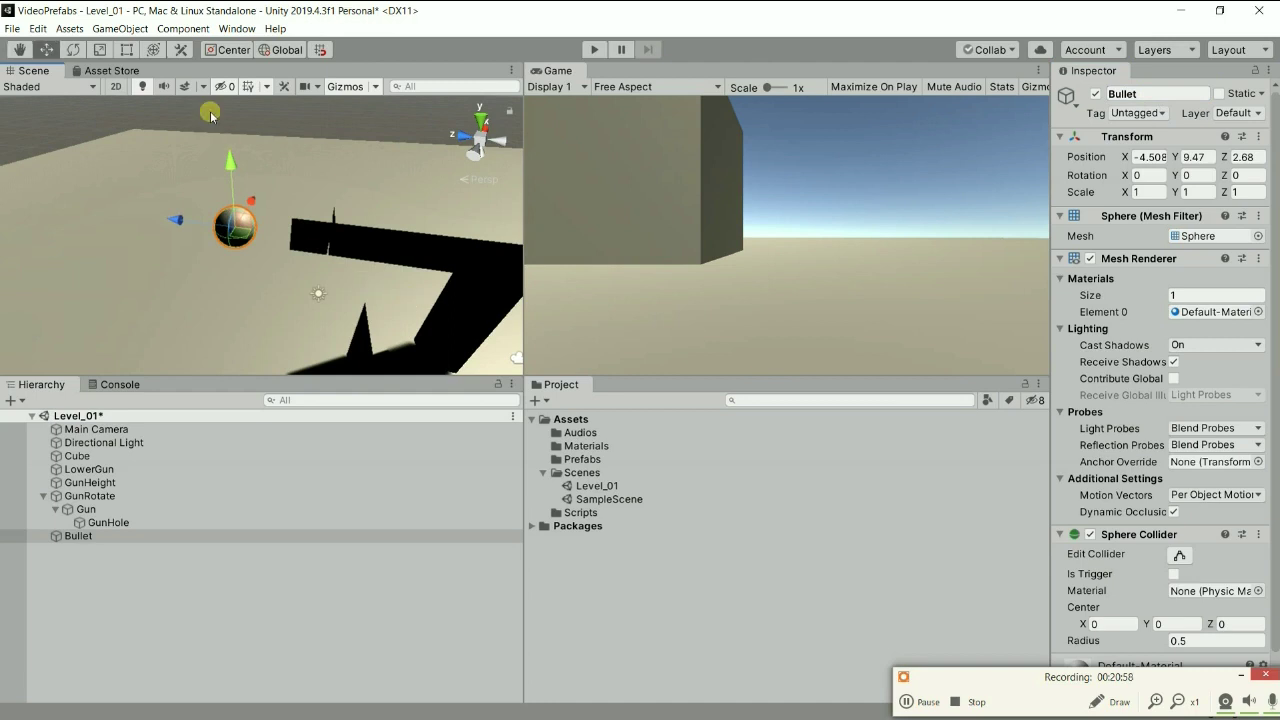
# Add a Rigidbody component to Bullet.
pyautogui.click(188, 30)
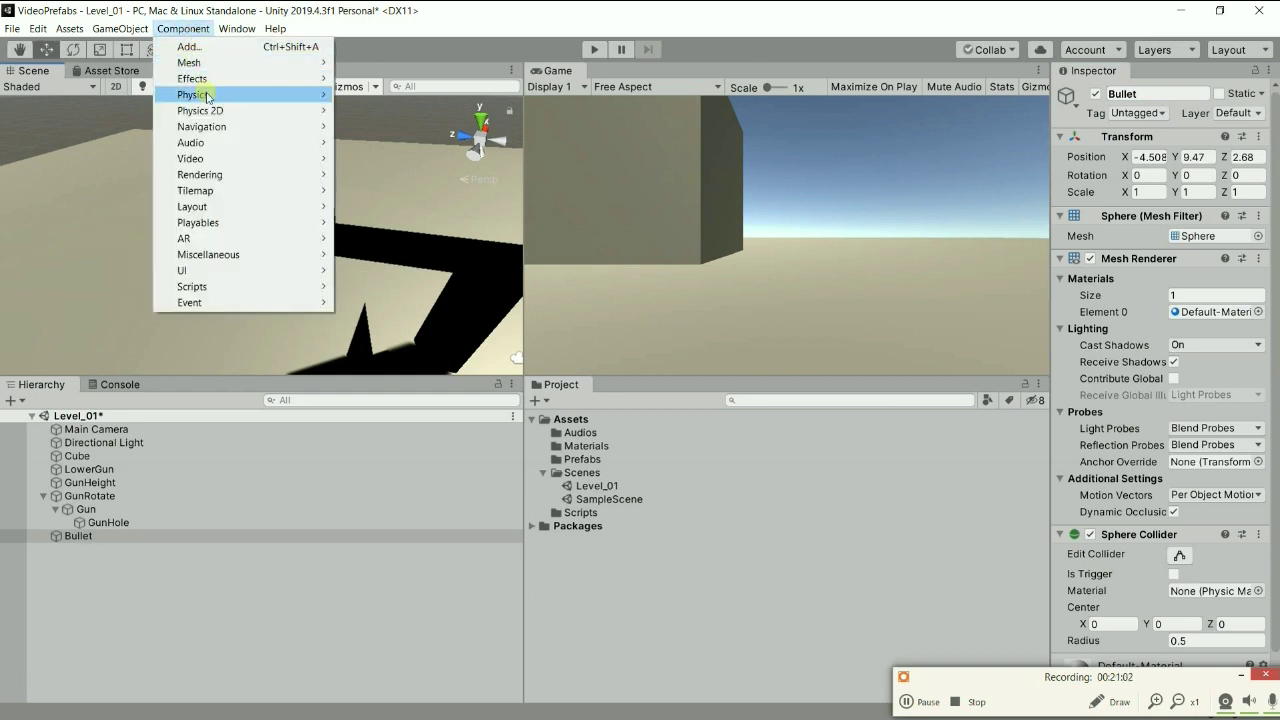
pyautogui.moveTo(200, 94)
pyautogui.click(370, 95)
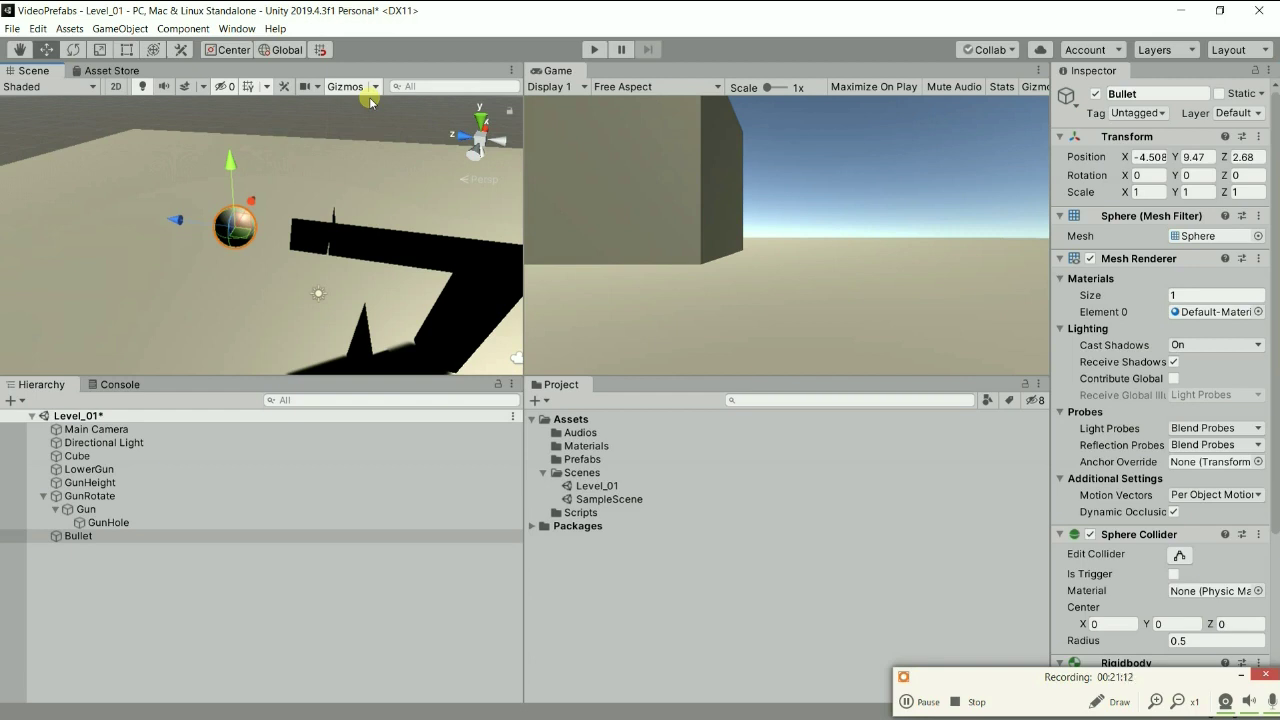
# Add an Audio Source component to Bullet, leaving its clip empty.
pyautogui.click(185, 33)
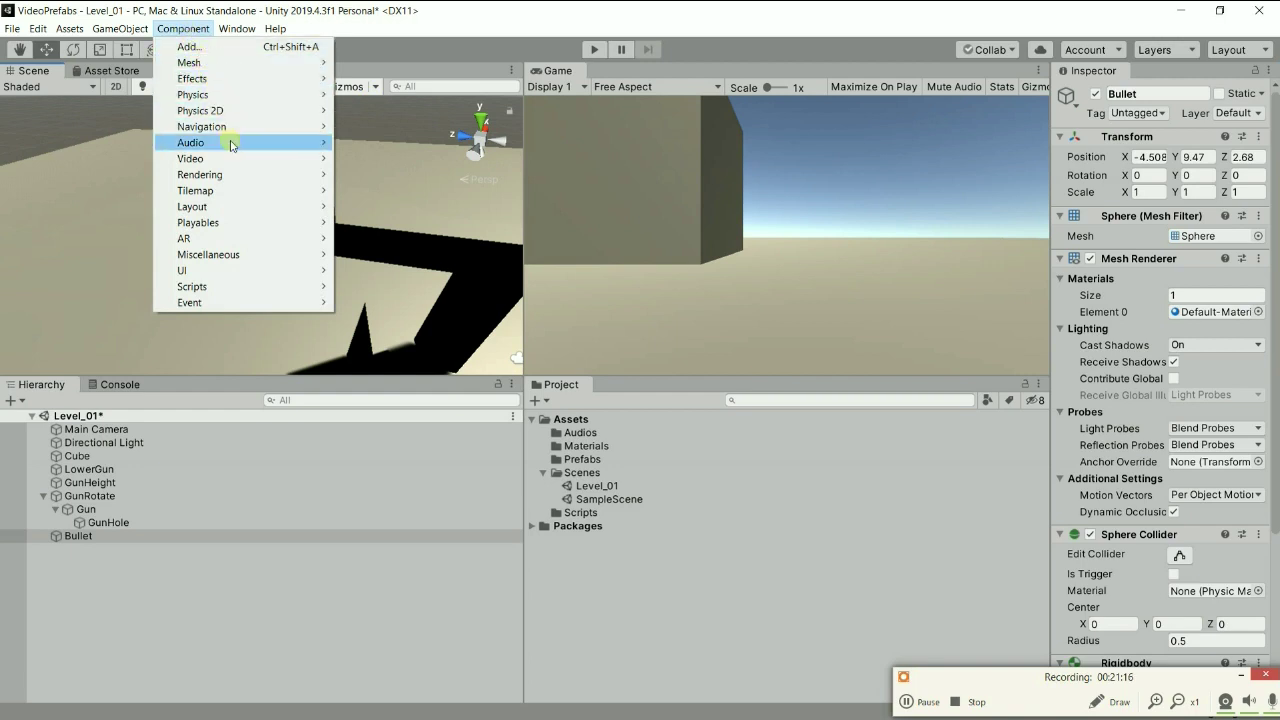
pyautogui.moveTo(233, 143)
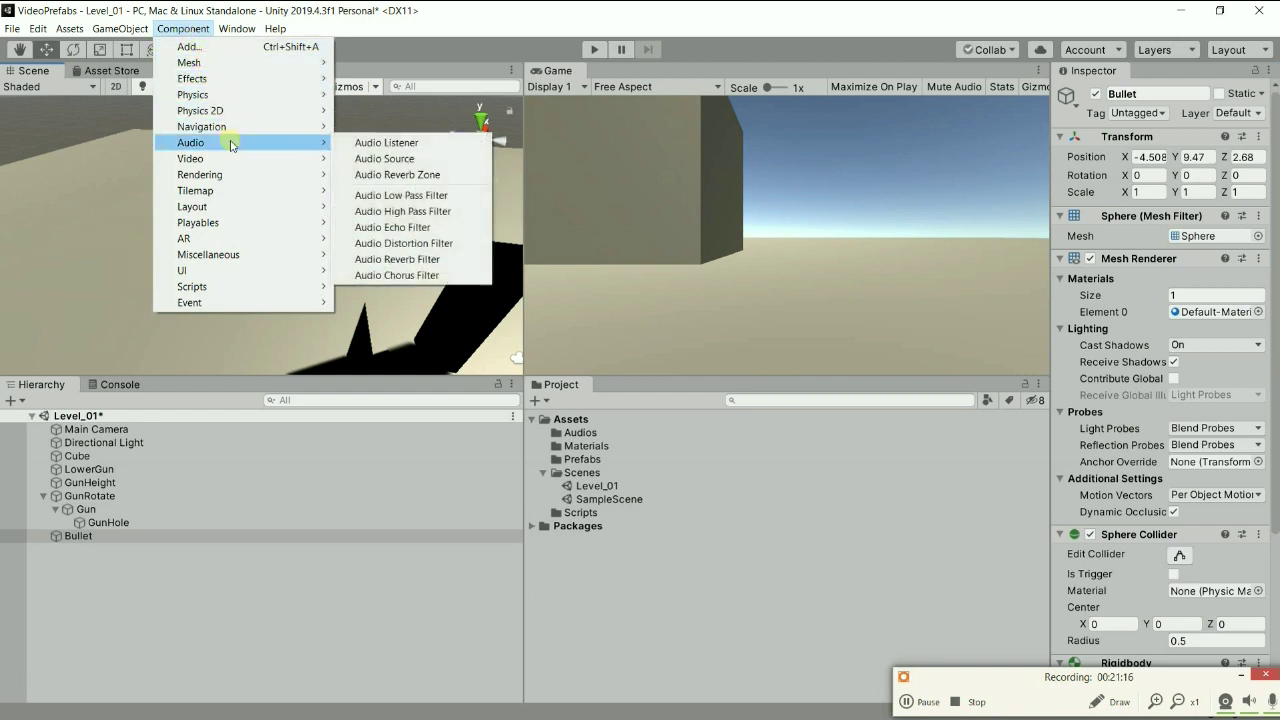
pyautogui.click(418, 162)
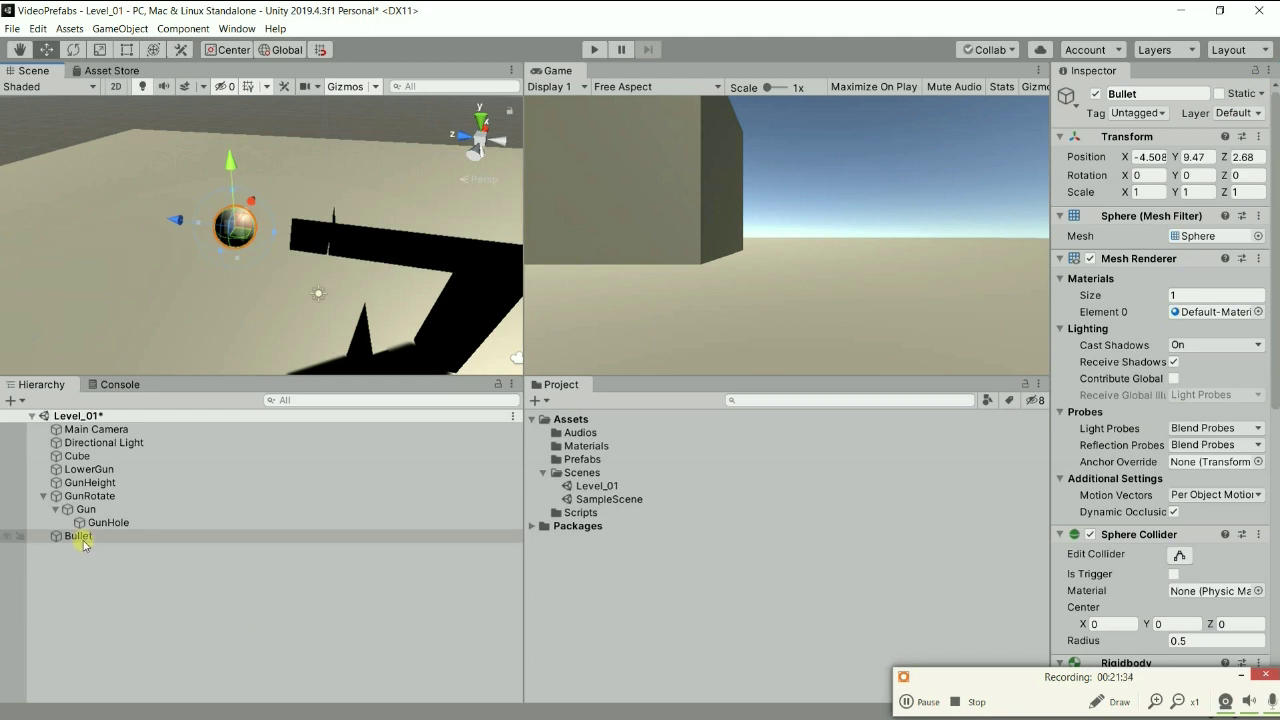
pyautogui.scroll(-10, 1228, 289)
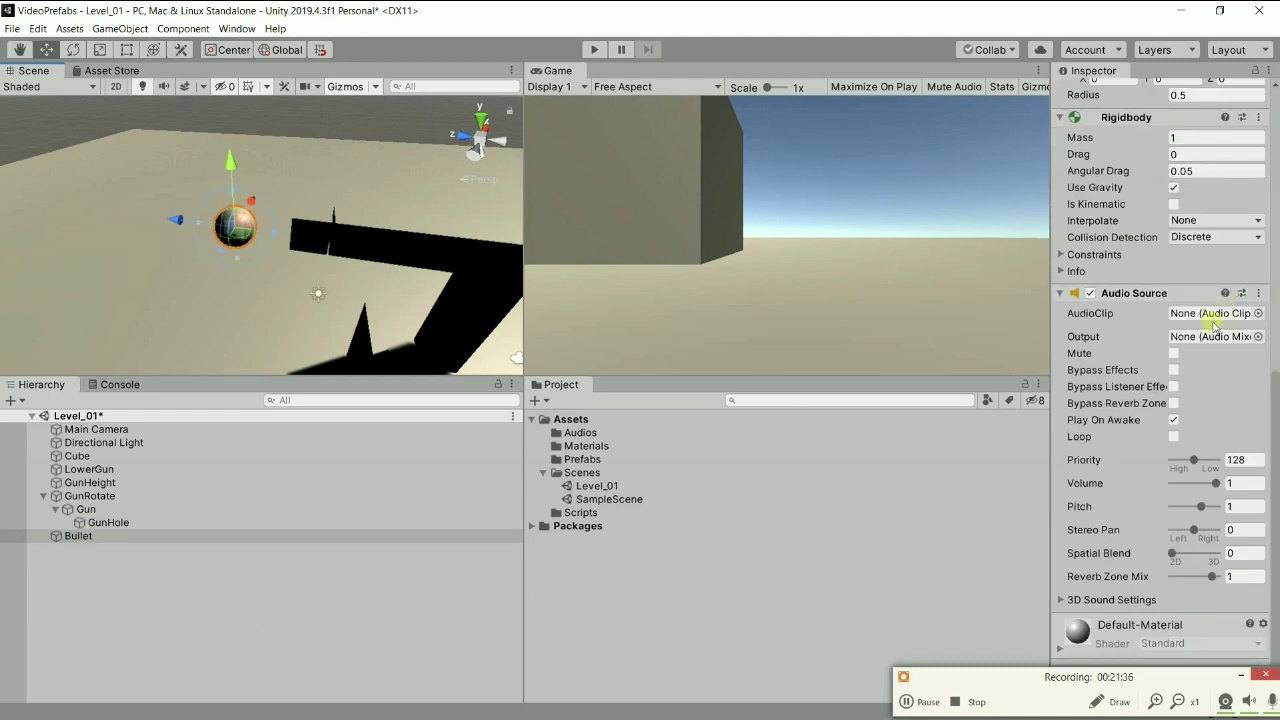
pyautogui.click(76, 537)
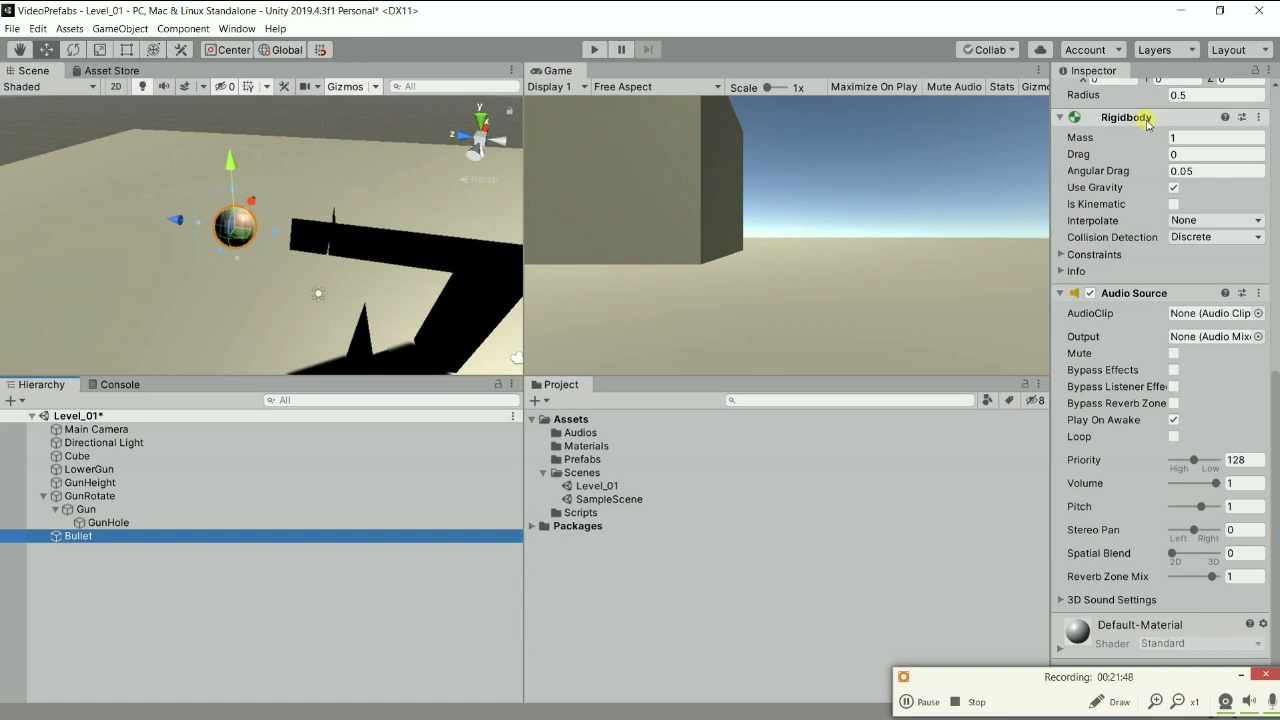
# Import the Gun sound from the Sound folder into Unity's Audios folder.
pyautogui.hotkey('alt', 'Tab')
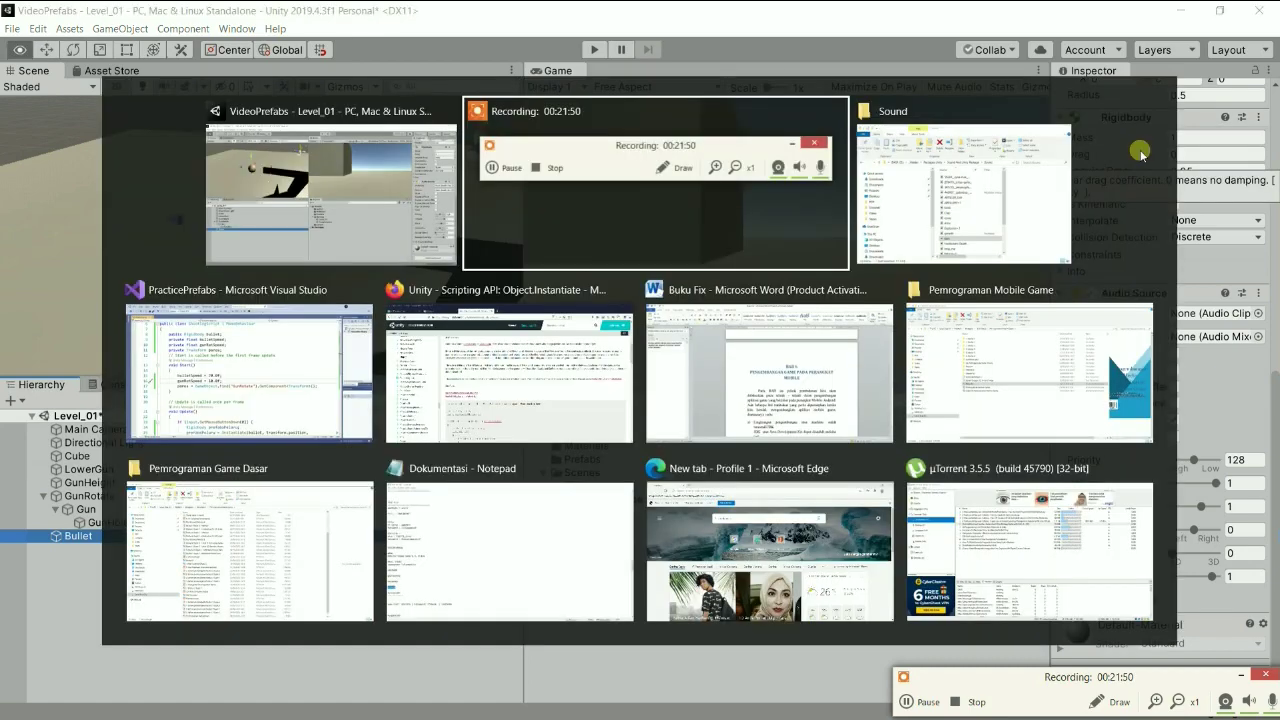
pyautogui.press('Tab')
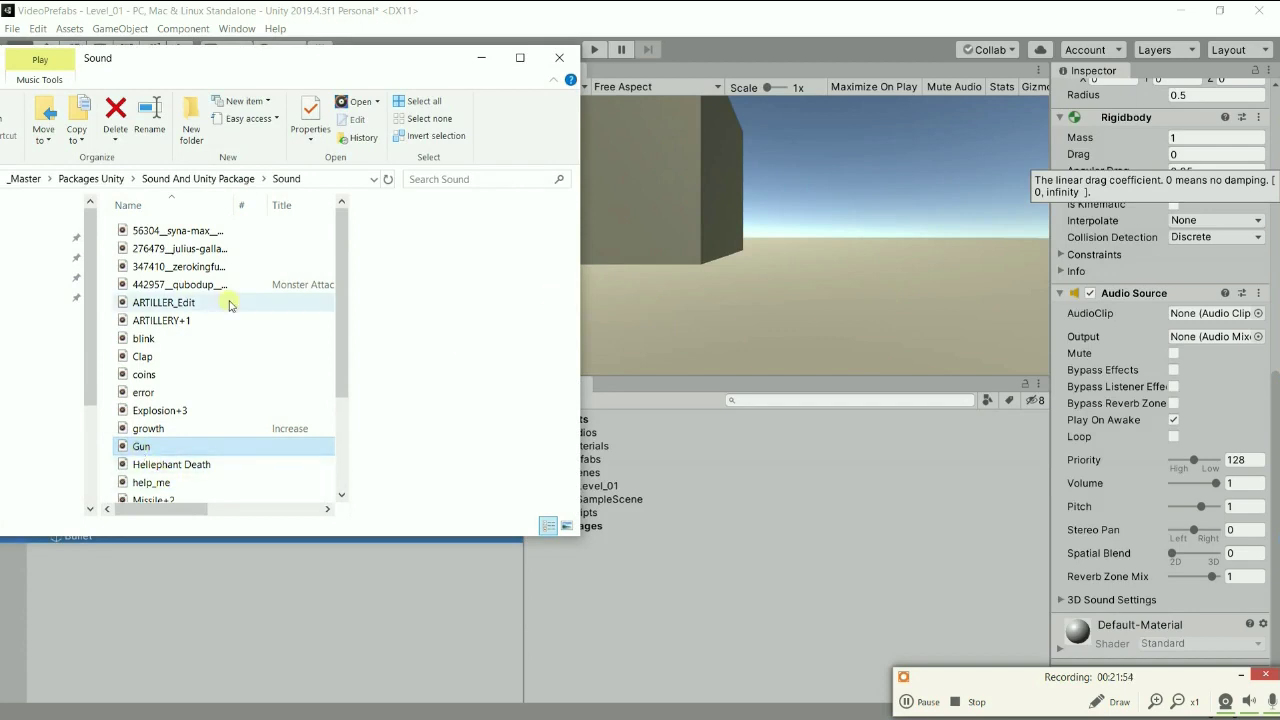
pyautogui.moveTo(345, 64)
pyautogui.mouseDown()
pyautogui.moveTo(187, 62)
pyautogui.moveTo(248, 38)
pyautogui.mouseUp()
pyautogui.moveTo(92, 420); pyautogui.dragTo(584, 434)
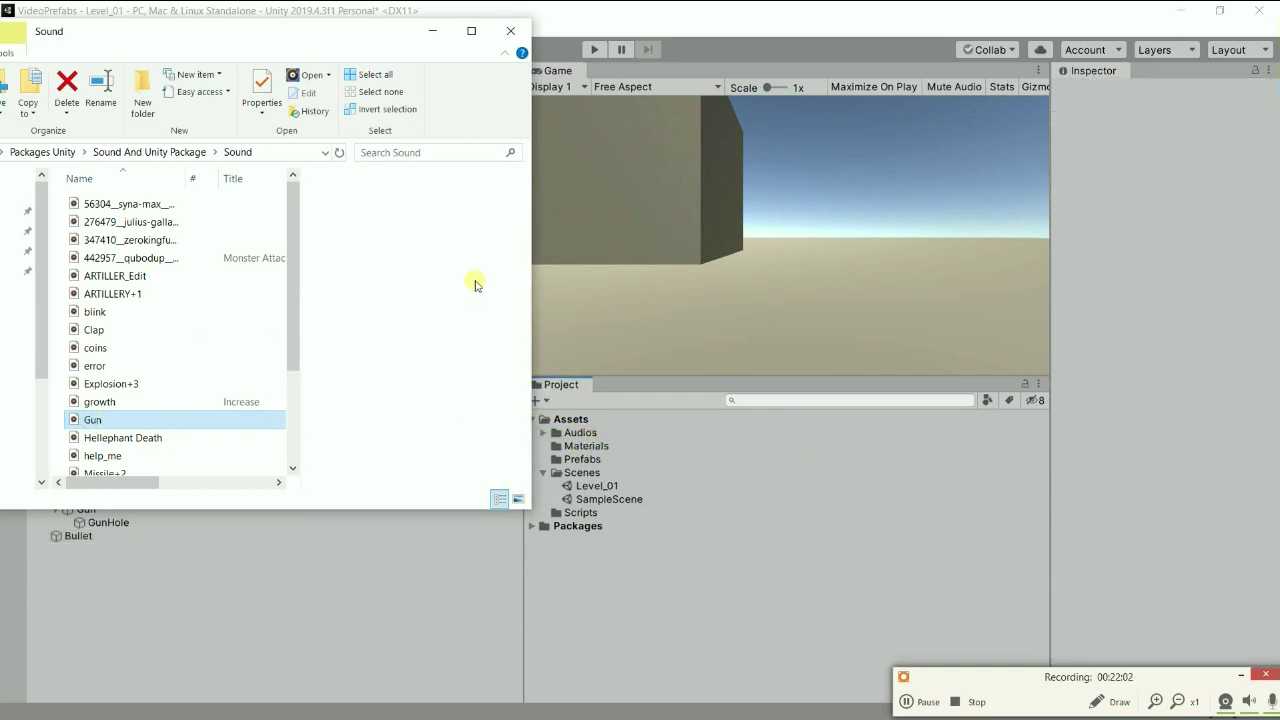
pyautogui.click(432, 31)
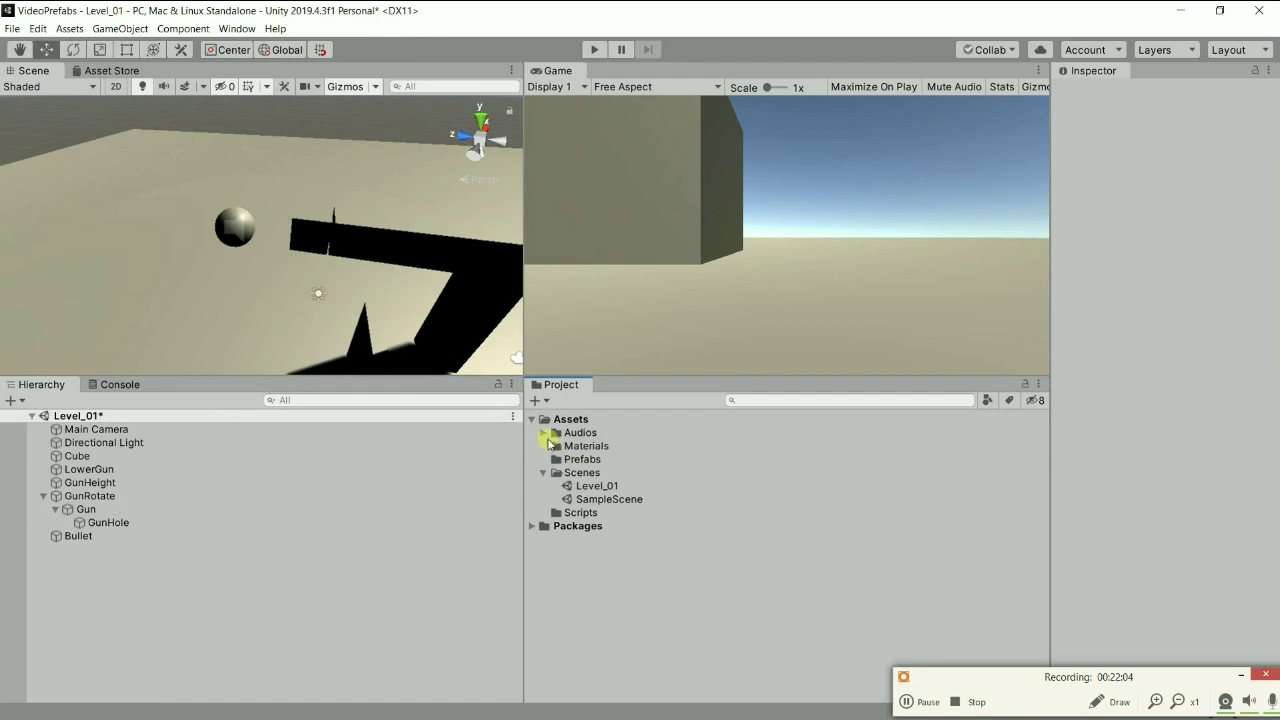
# Select the Gun clip in Assets/Audios and open it in the music player.
pyautogui.click(544, 434)
pyautogui.click(585, 447)
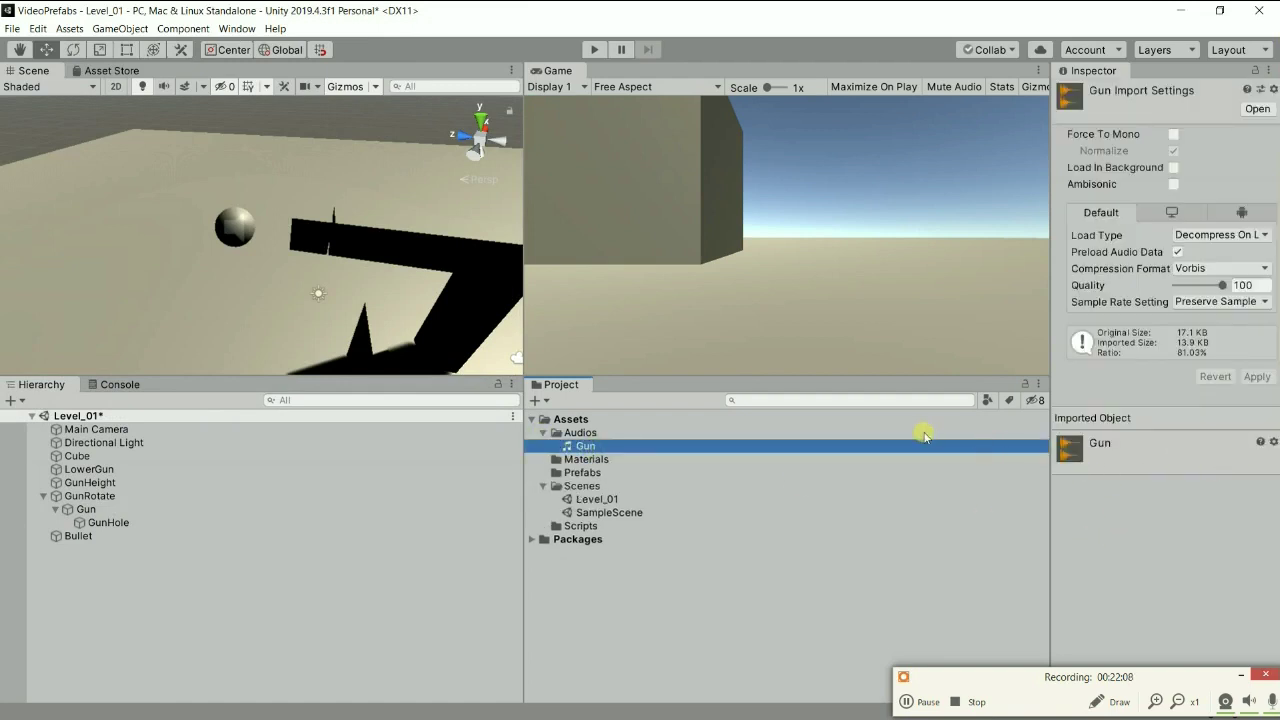
pyautogui.click(580, 435)
pyautogui.click(584, 446)
pyautogui.click(932, 700)
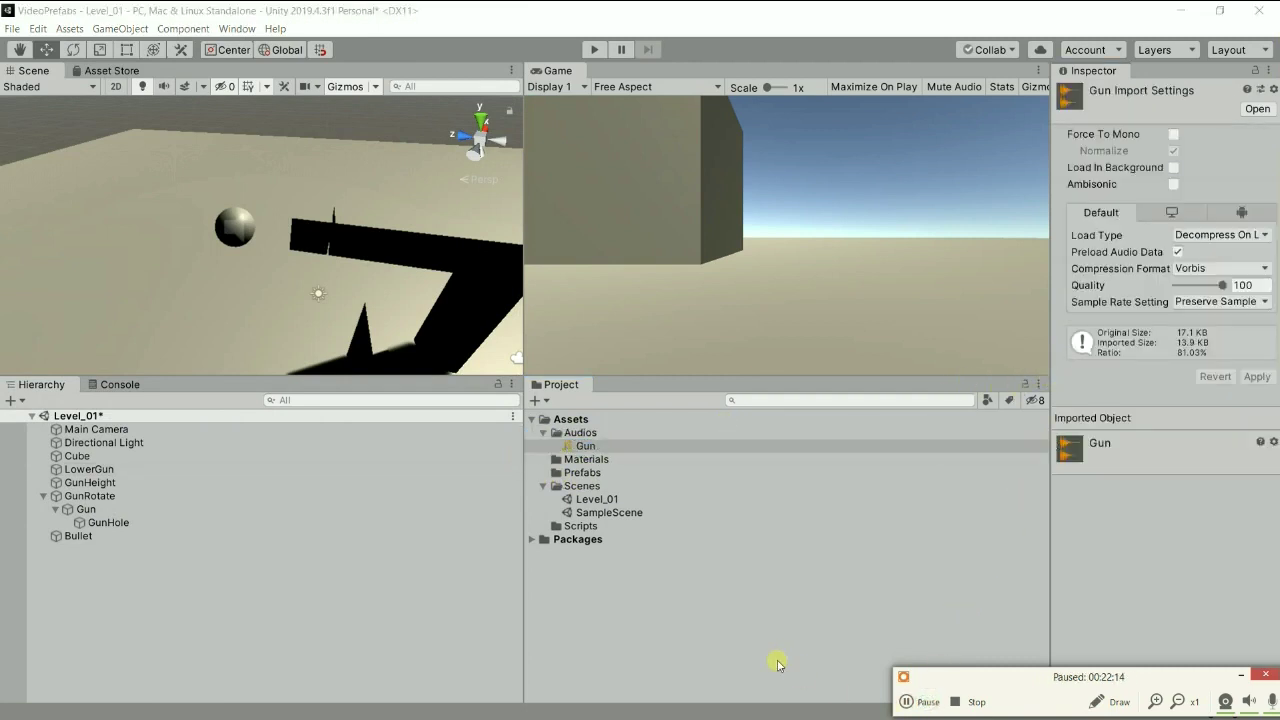
pyautogui.click(580, 446)
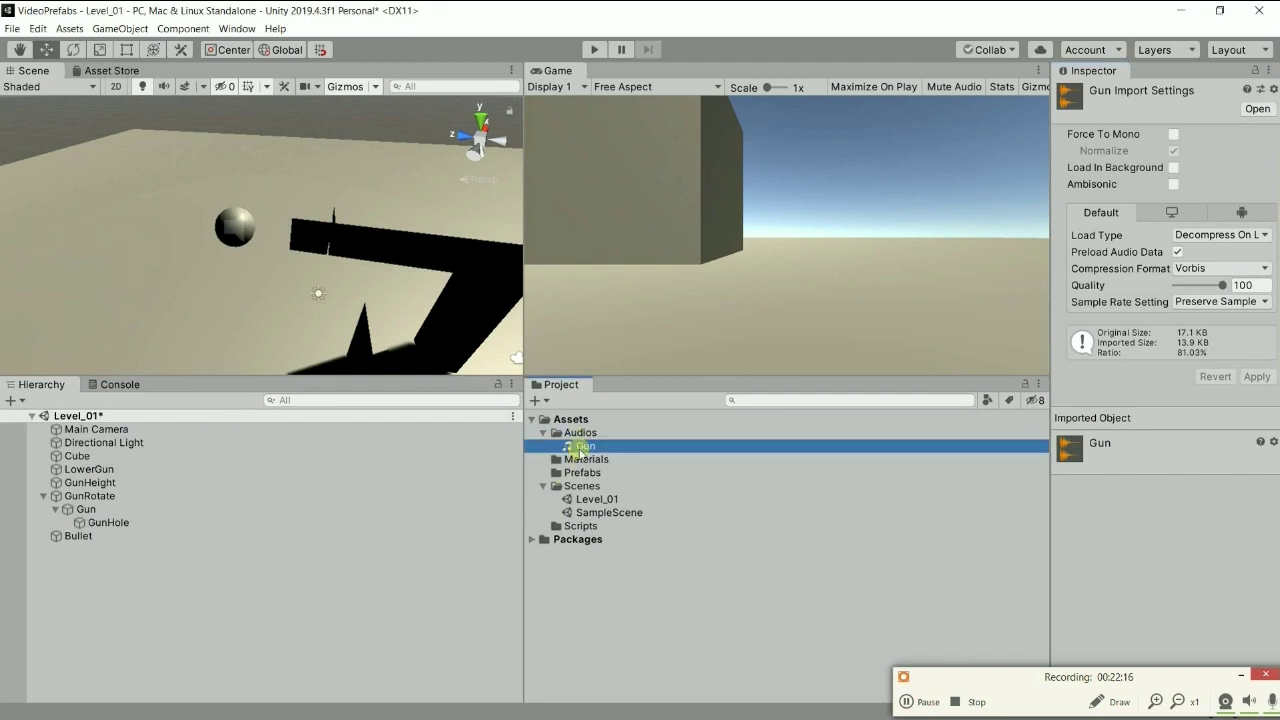
pyautogui.click(580, 432)
pyautogui.click(585, 446)
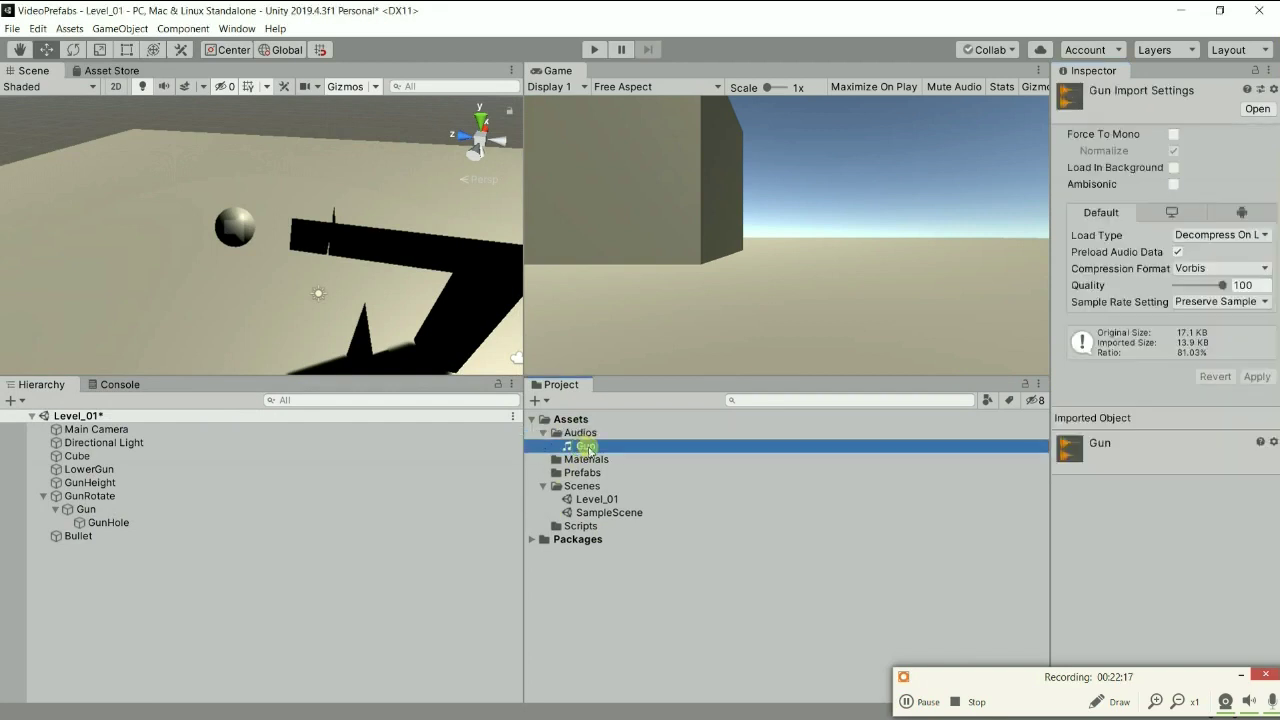
pyautogui.click(1264, 112)
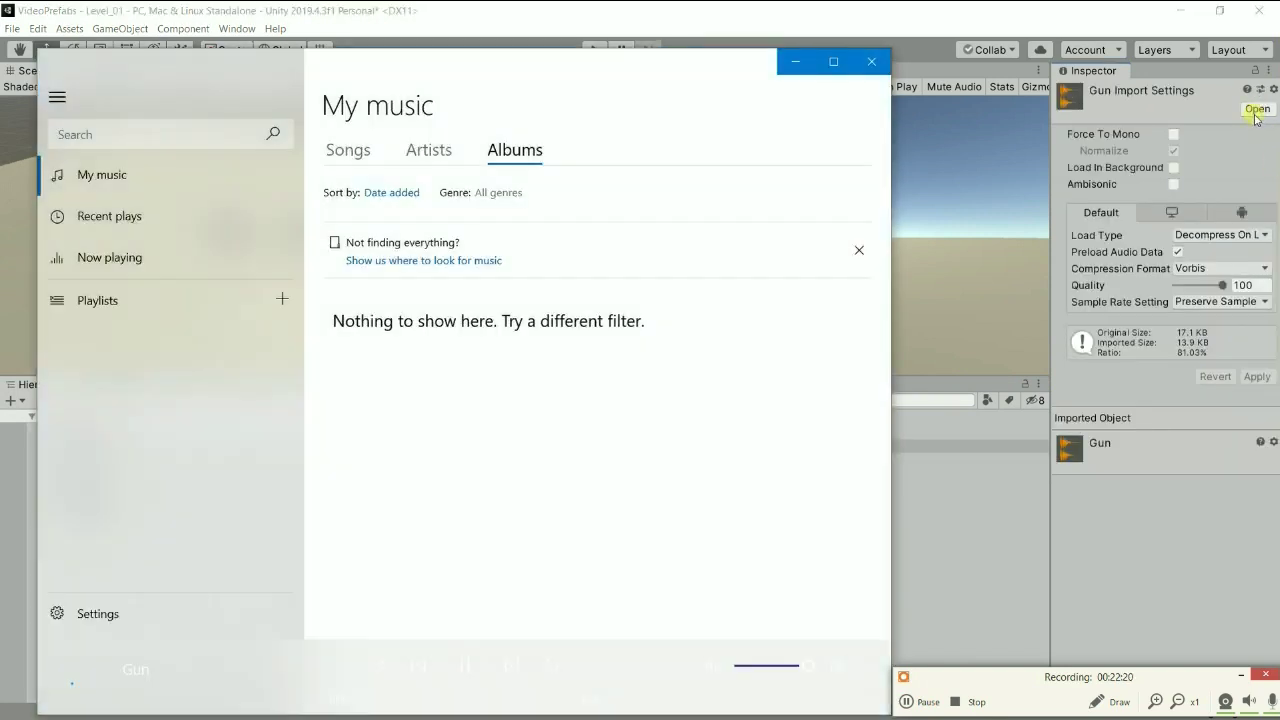
# Close Groove Music to get back to the Unity editor.
pyautogui.click(871, 61)
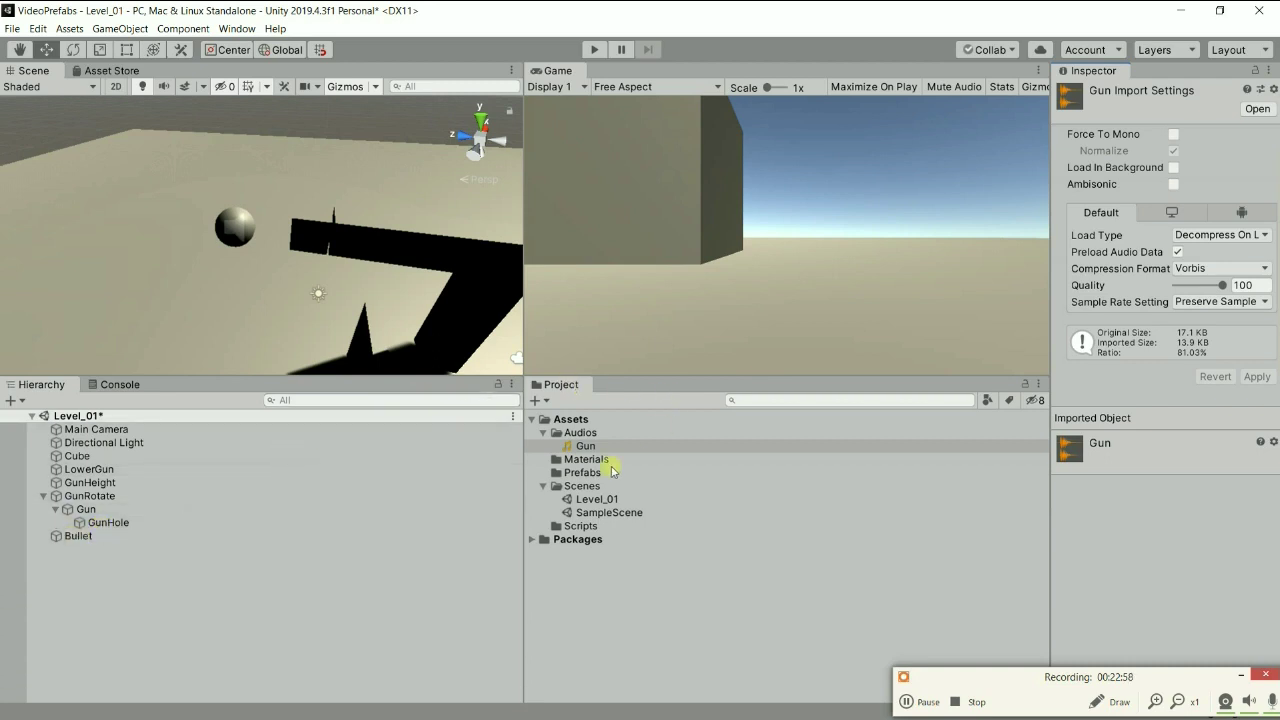
# Make Bullet a prefab in Prefabs and assign the Gun clip to its Audio Source.
pyautogui.moveTo(78, 536); pyautogui.dragTo(585, 474)
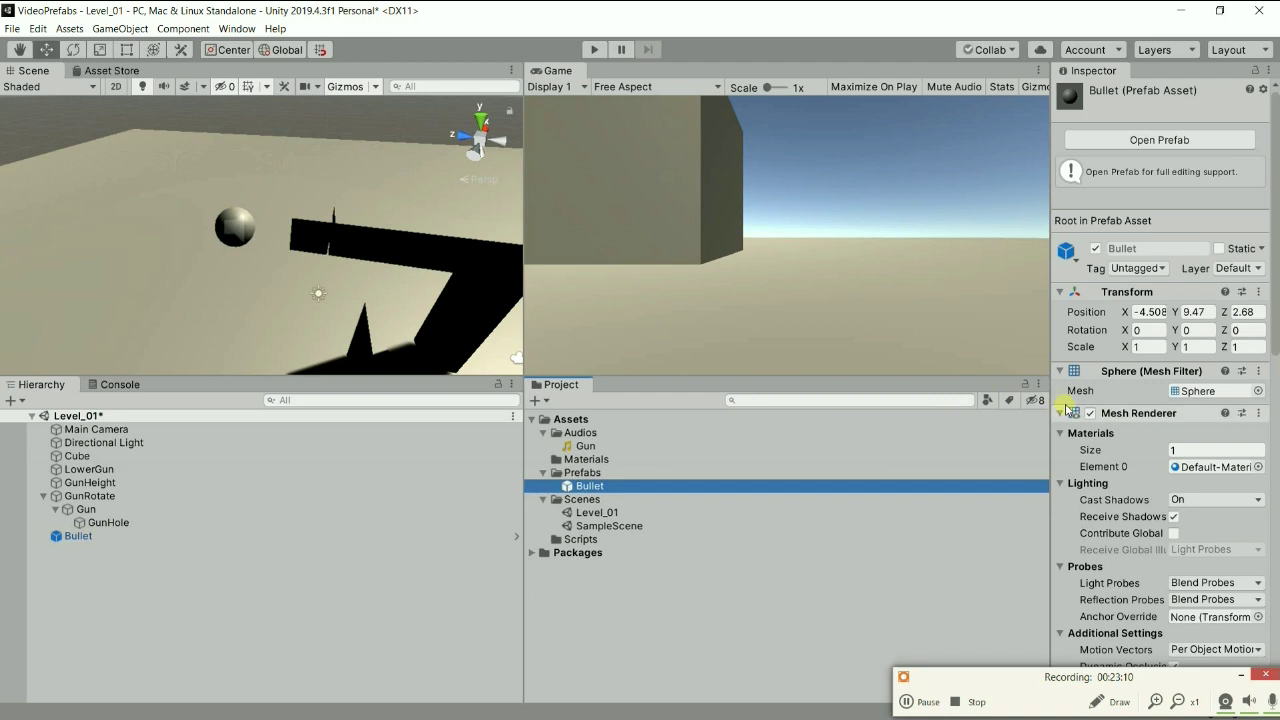
pyautogui.scroll(-10, 1062, 405)
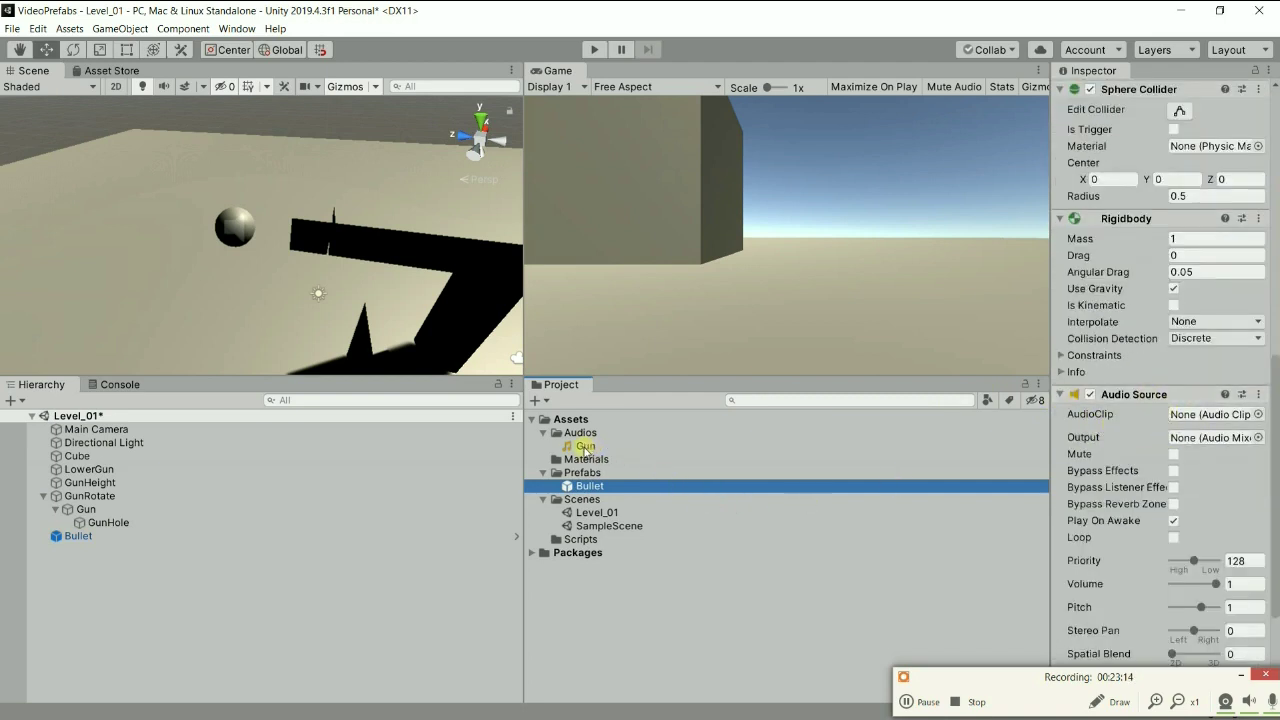
pyautogui.moveTo(585, 449); pyautogui.dragTo(1182, 420)
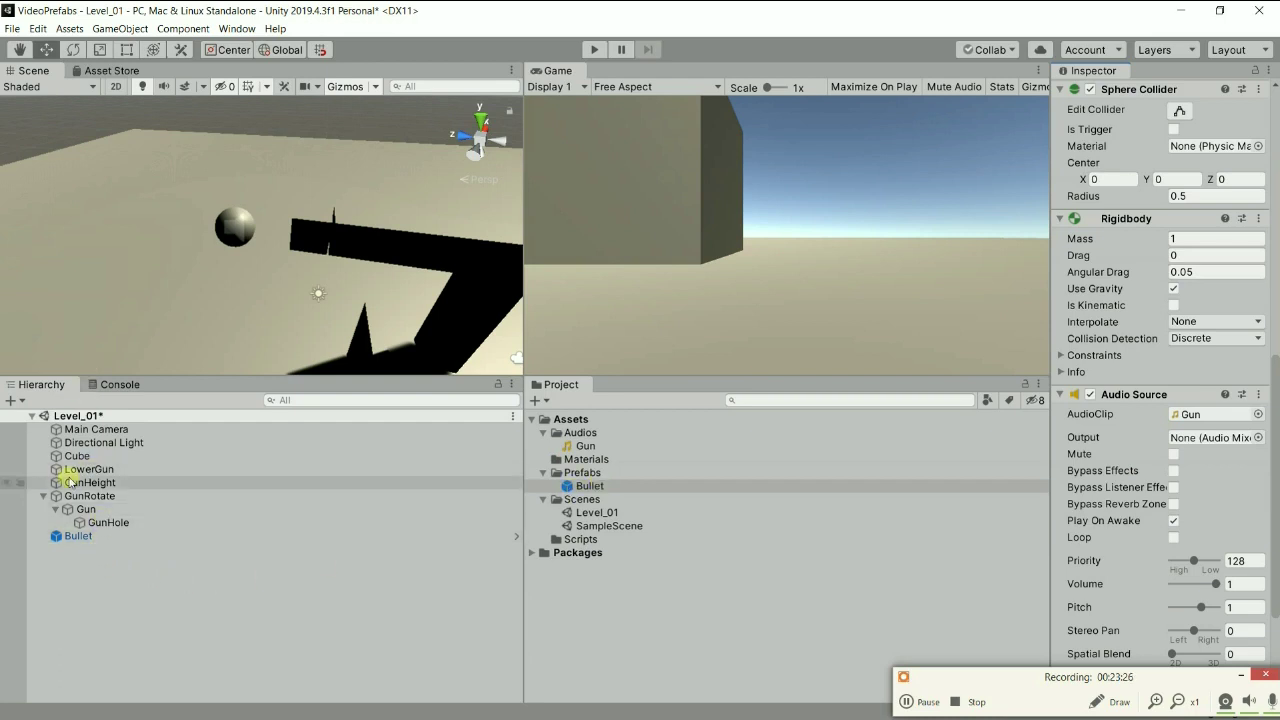
# Delete the Bullet instance from the Level_01 hierarchy, keeping the prefab.
pyautogui.rightClick(86, 545)
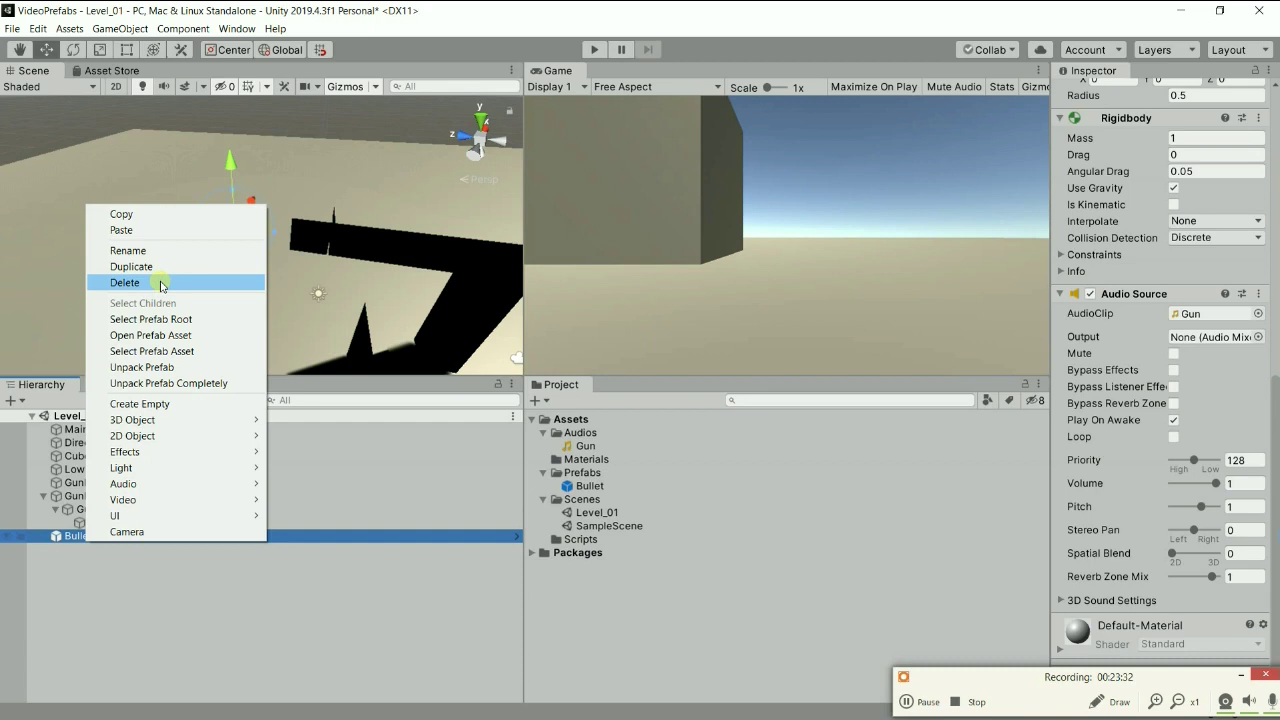
pyautogui.click(330, 595)
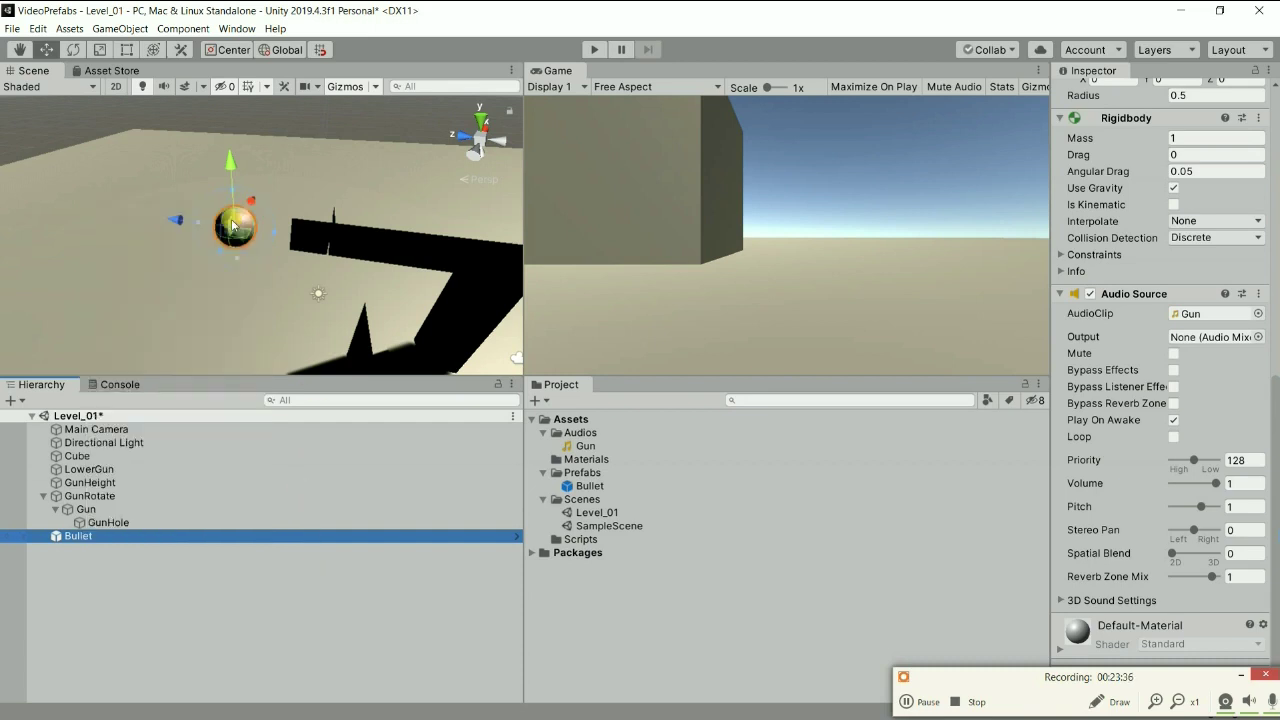
pyautogui.scroll(-1, 349, 208)
pyautogui.scroll(-2, 345, 208)
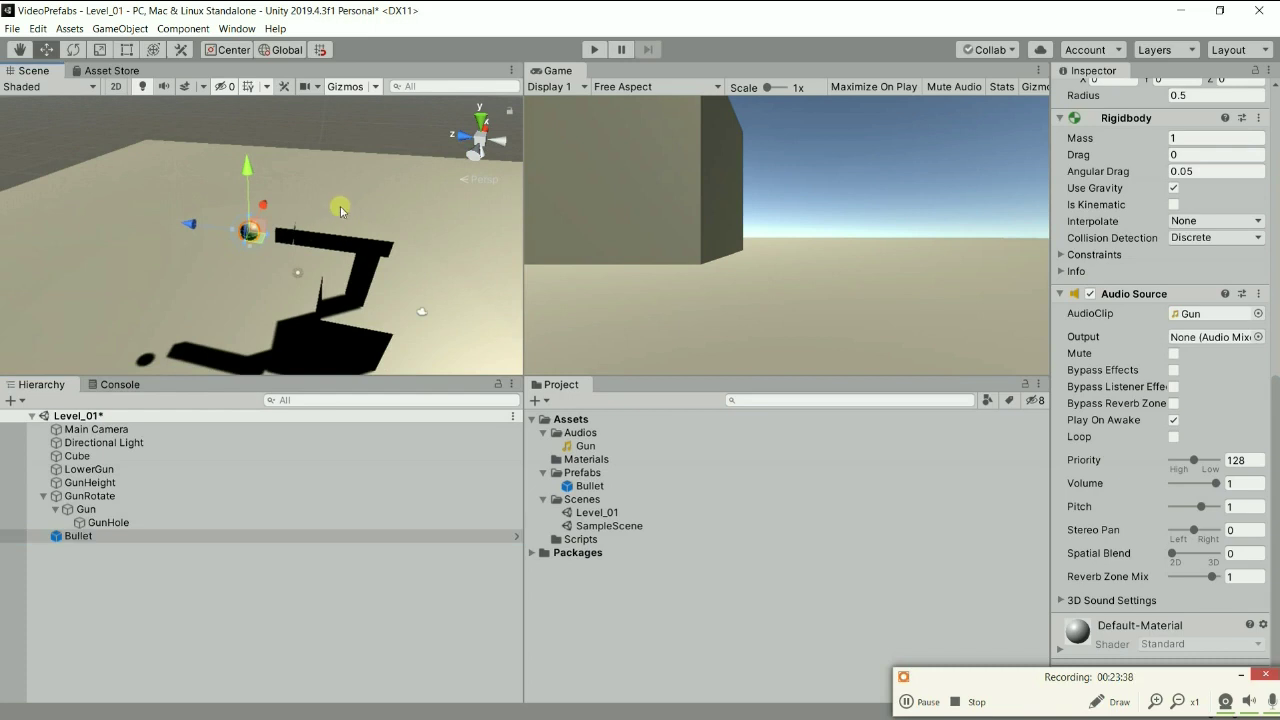
pyautogui.scroll(1, 280, 228)
pyautogui.click(128, 600)
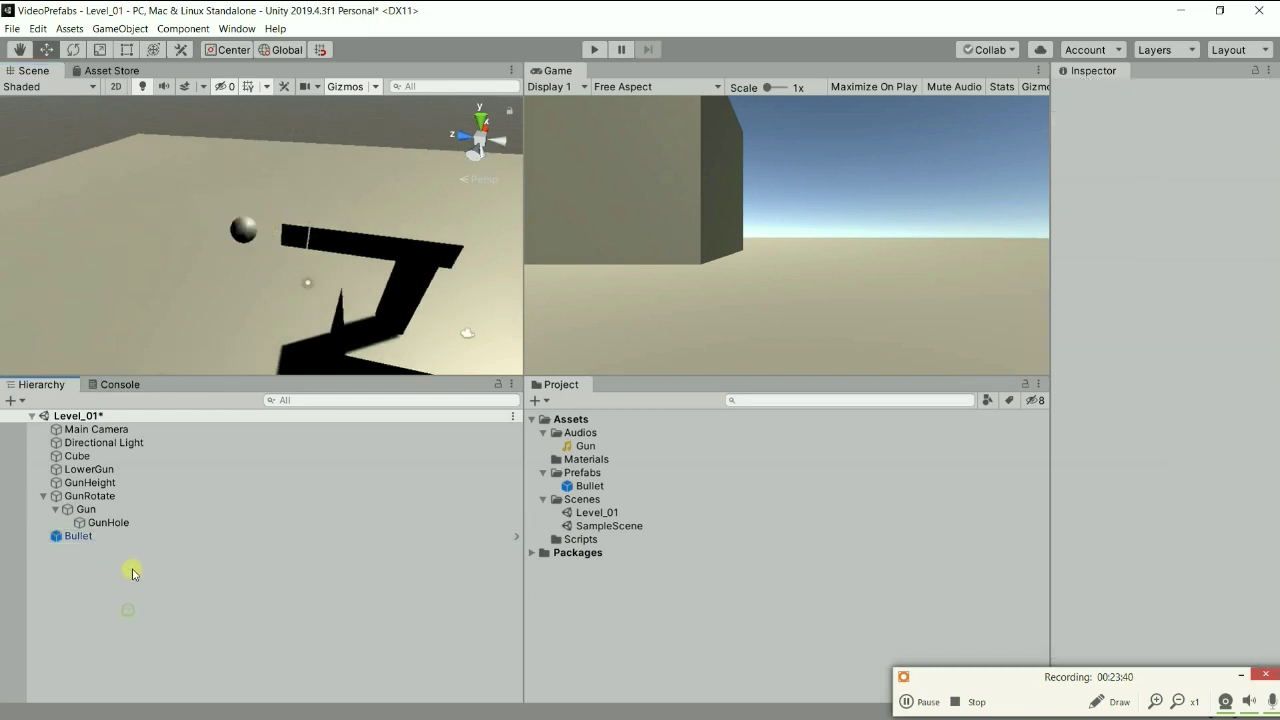
pyautogui.click(90, 540)
pyautogui.rightClick(90, 541)
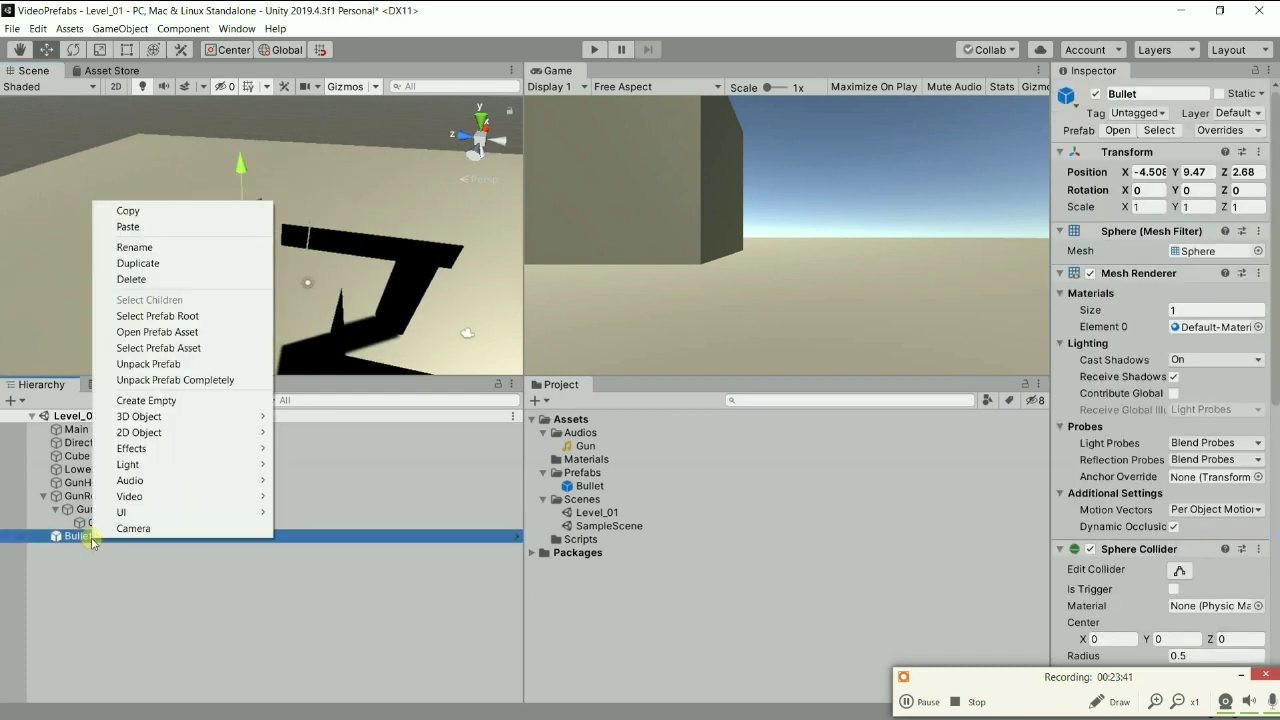
pyautogui.click(147, 280)
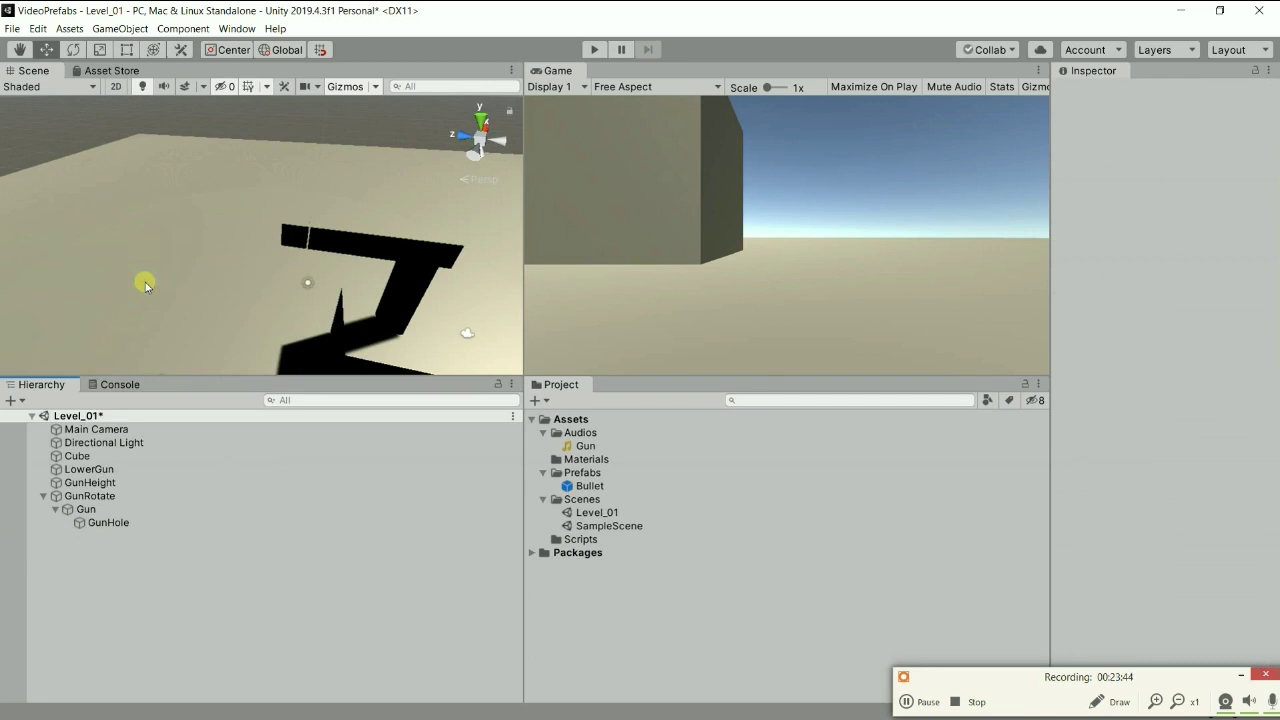
# Orbit and zoom the Scene view to look around the gun.
pyautogui.moveTo(239, 297)
pyautogui.mouseDown(button='right')
pyautogui.moveTo(1238, 204)
pyautogui.moveTo(1240, 178)
pyautogui.mouseUp(button='right')
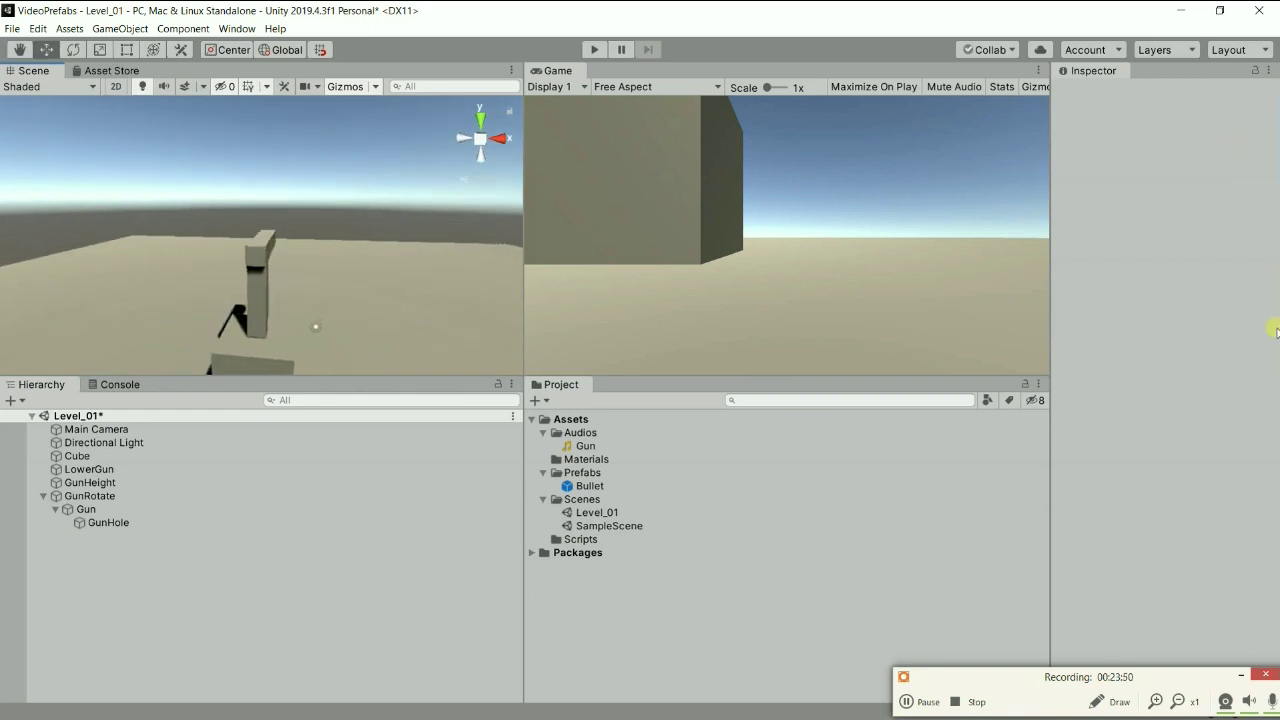
pyautogui.moveTo(238, 329)
pyautogui.mouseDown(button='right')
pyautogui.moveTo(561, 316)
pyautogui.moveTo(41, 362)
pyautogui.mouseUp(button='right')
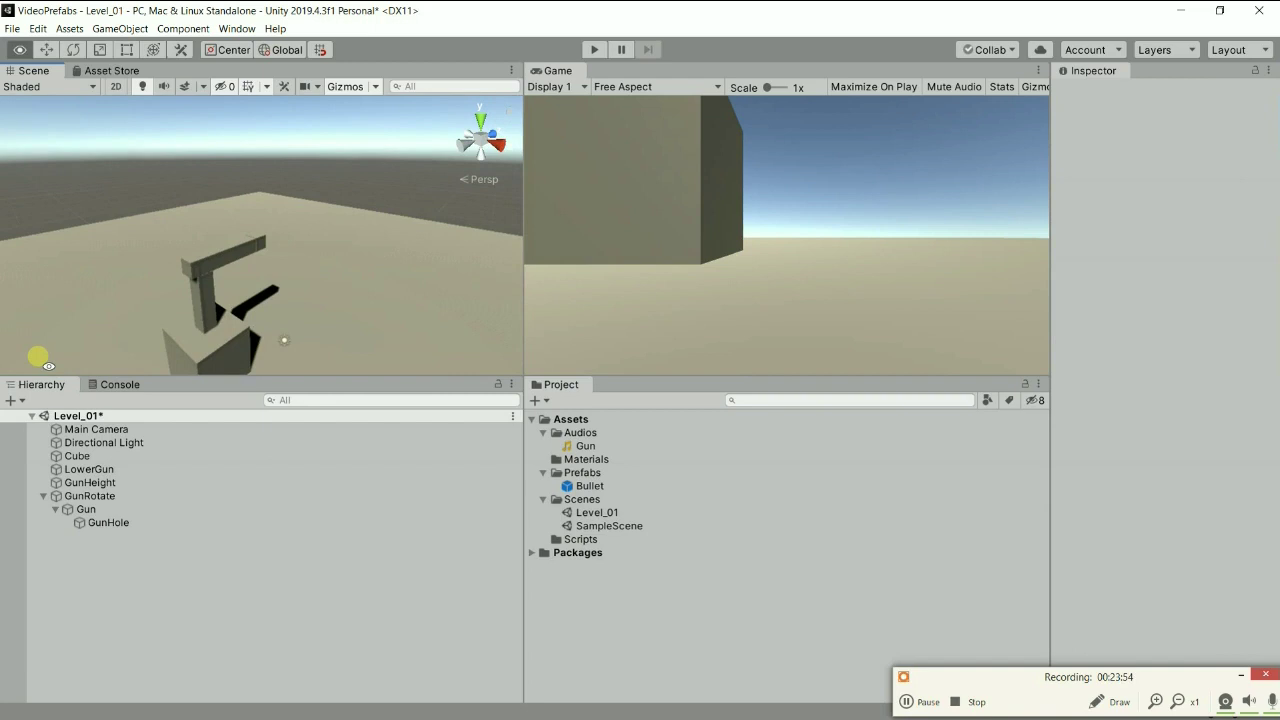
pyautogui.scroll(5, 284, 257)
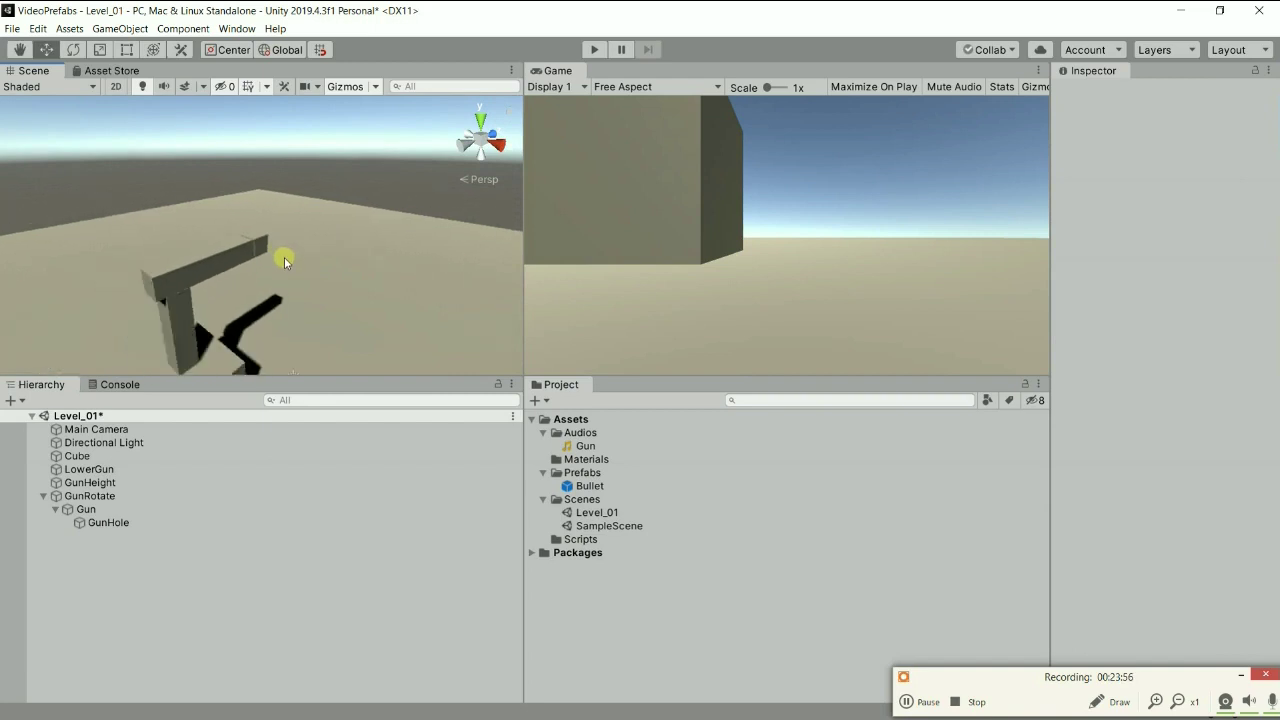
pyautogui.moveTo(284, 293)
pyautogui.mouseDown(button='right')
pyautogui.moveTo(420, 326)
pyautogui.moveTo(365, 232)
pyautogui.mouseUp(button='right')
pyautogui.moveTo(365, 232); pyautogui.dragTo(367, 228, button='middle')
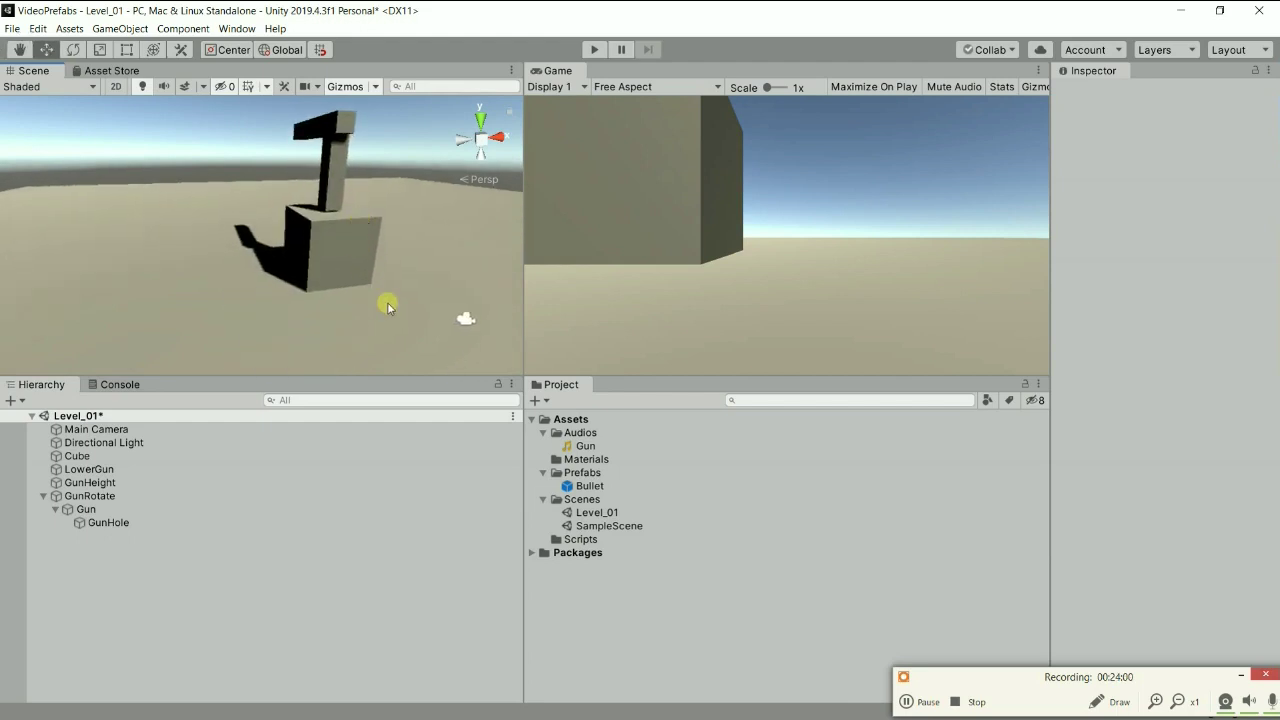
# Create a new material named Hitam in the Materials folder.
pyautogui.rightClick(590, 459)
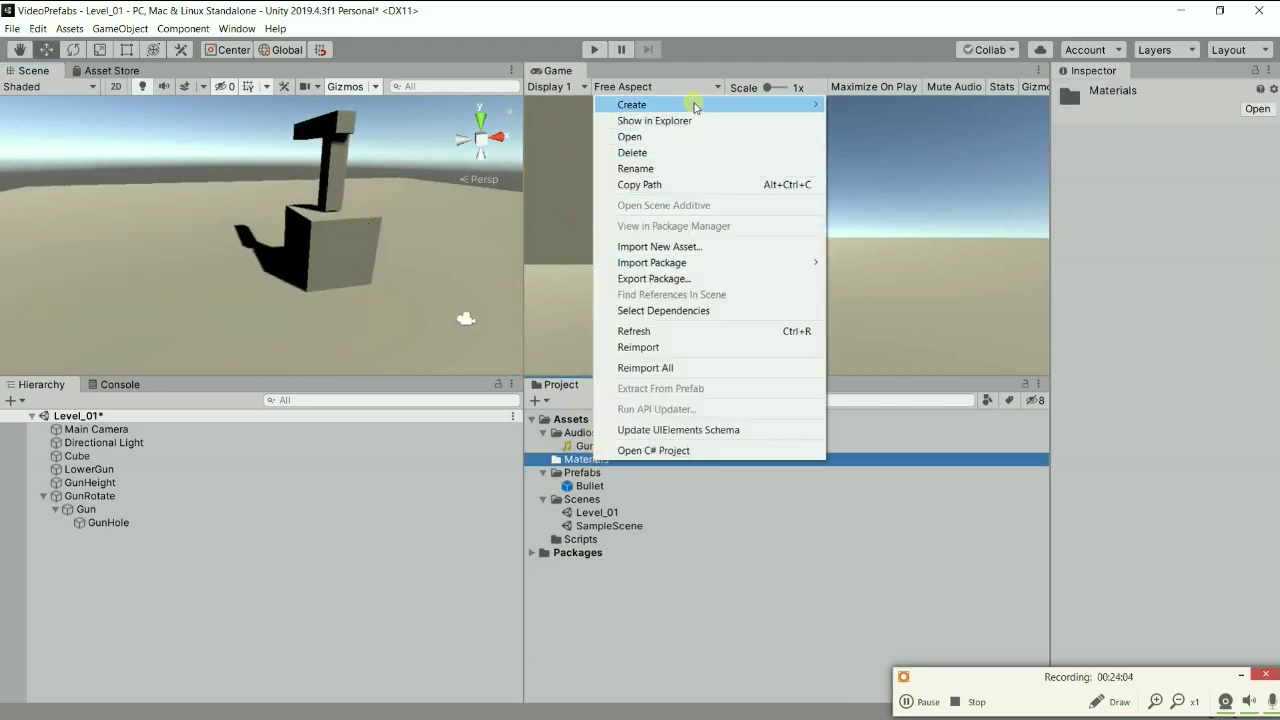
pyautogui.moveTo(695, 105)
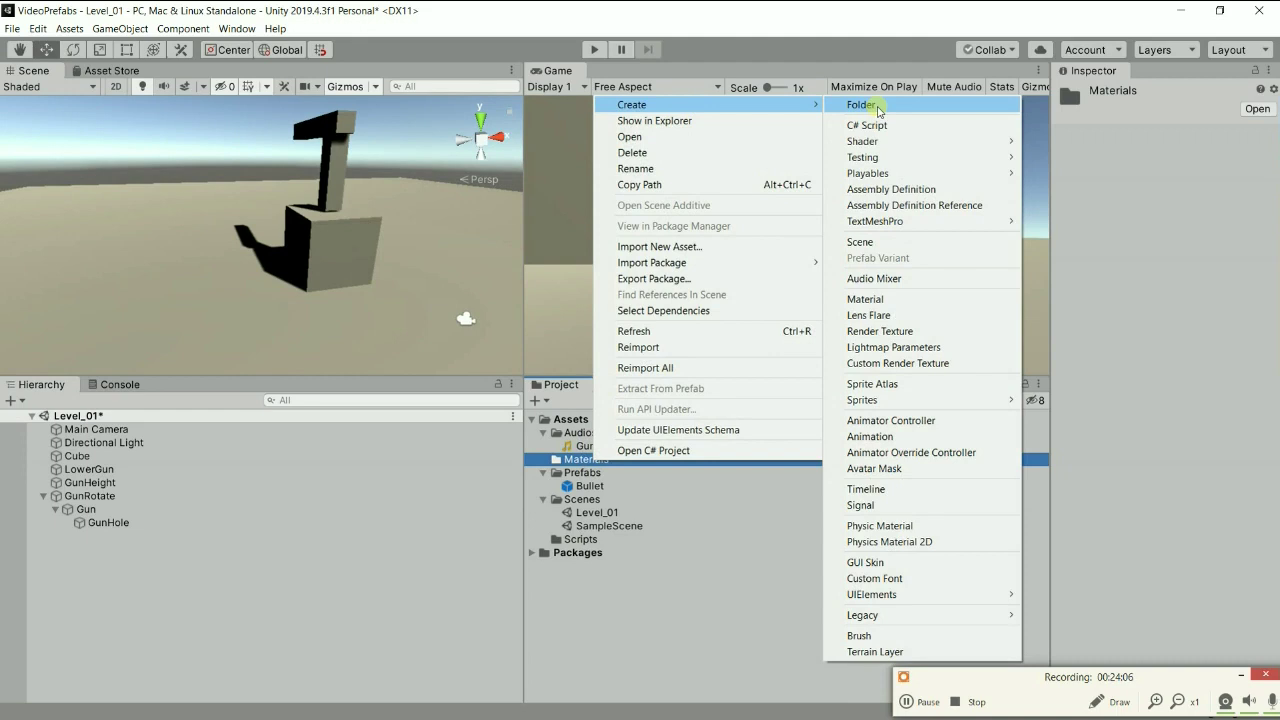
pyautogui.click(898, 299)
pyautogui.write('H')
pyautogui.press('Return')
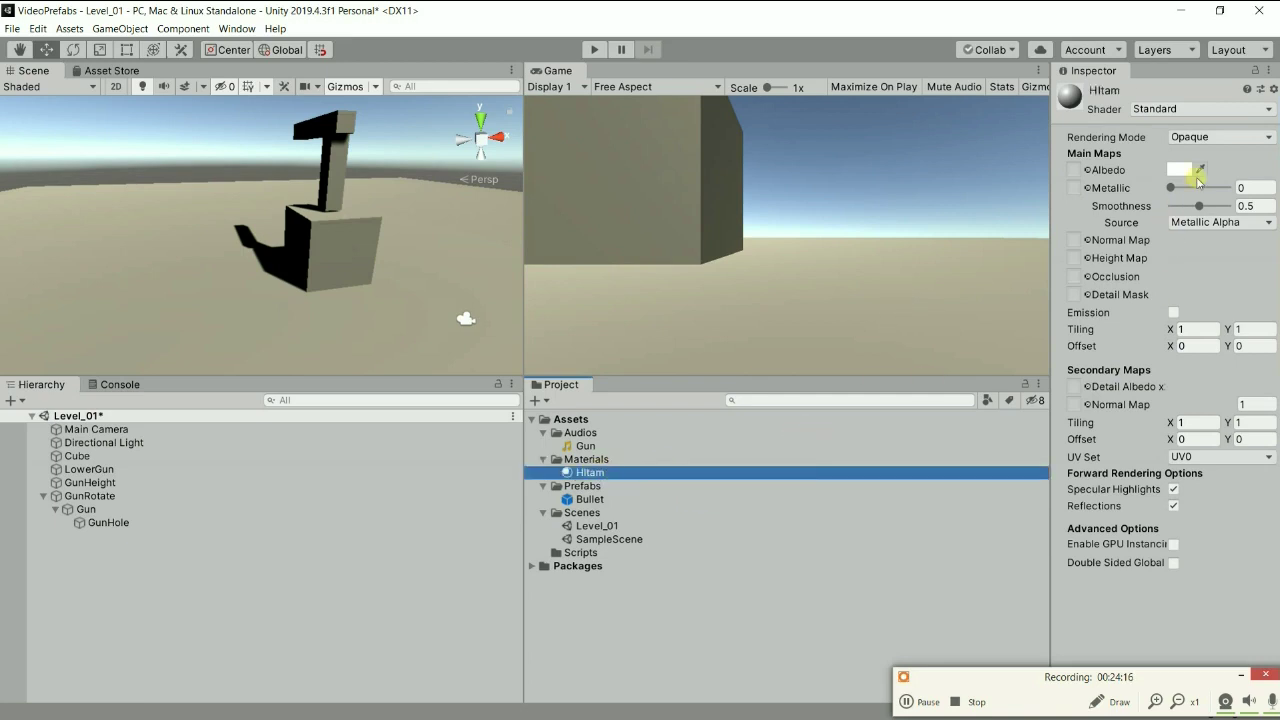
# Set Hitam's Albedo colour to black (000000) and apply it to the Cube.
pyautogui.click(1185, 170)
pyautogui.moveTo(1162, 265); pyautogui.dragTo(1200, 310)
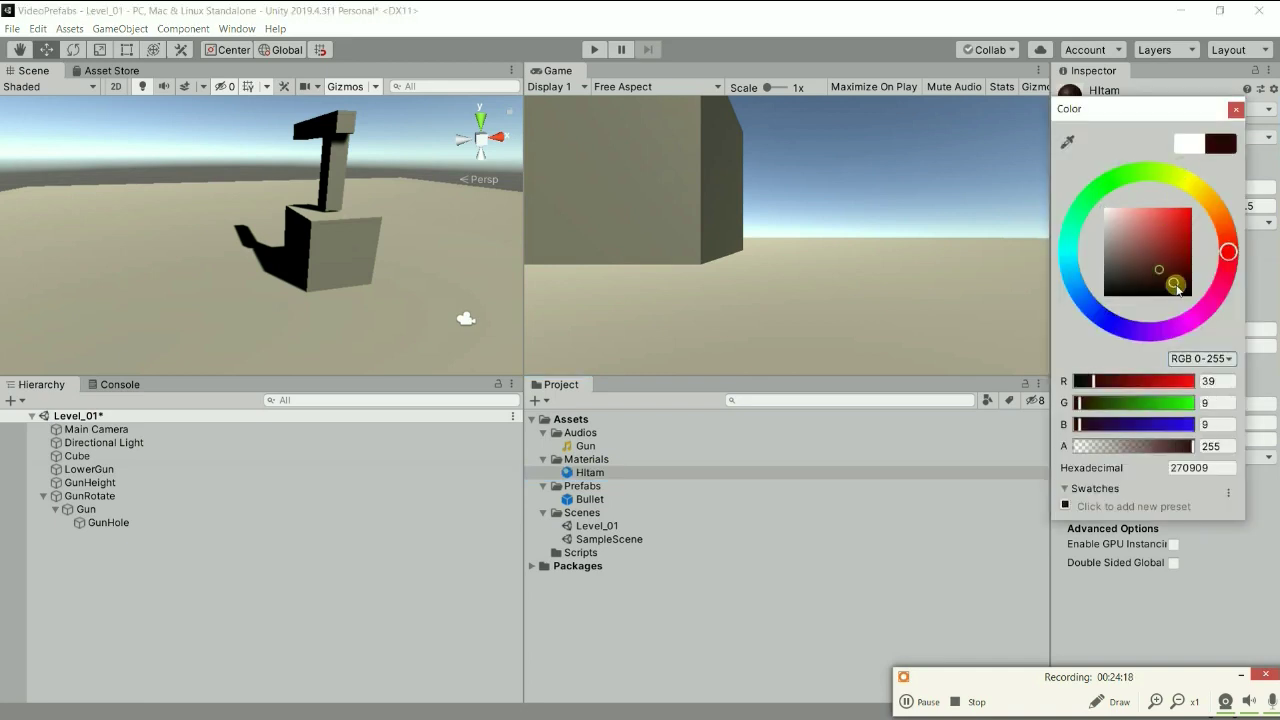
pyautogui.click(1137, 262)
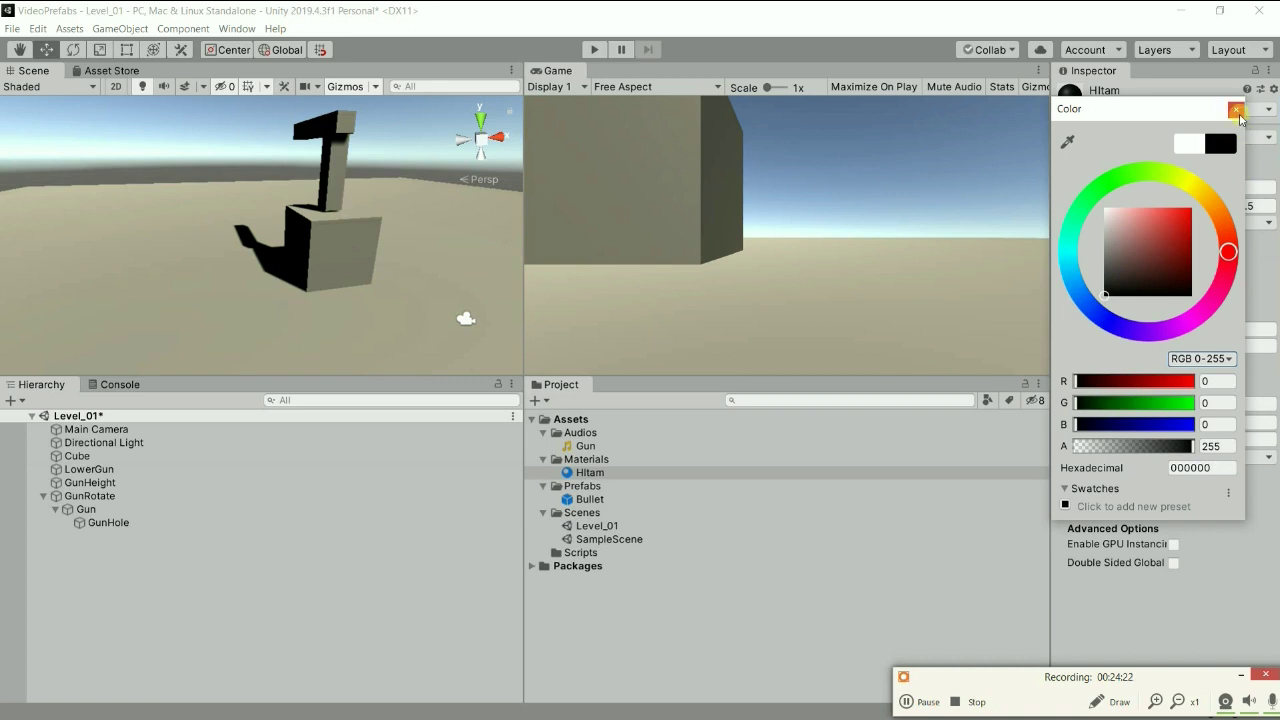
pyautogui.click(874, 299)
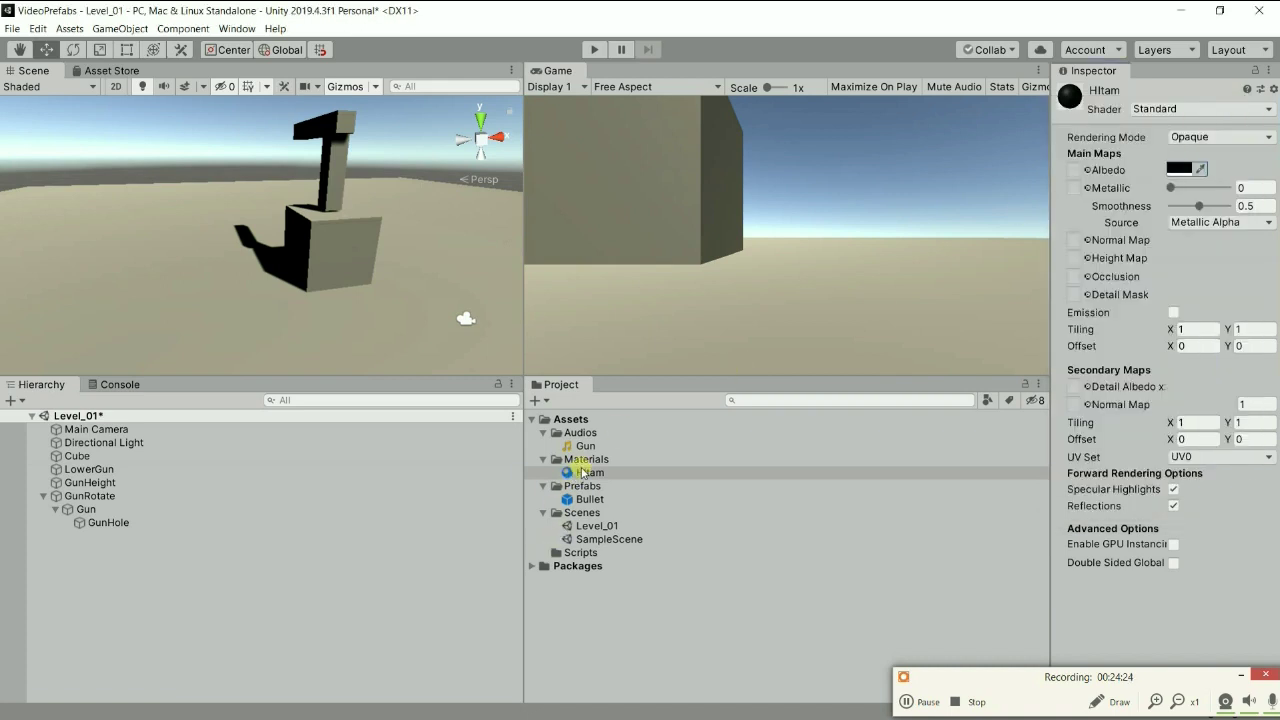
pyautogui.moveTo(583, 472); pyautogui.dragTo(340, 245)
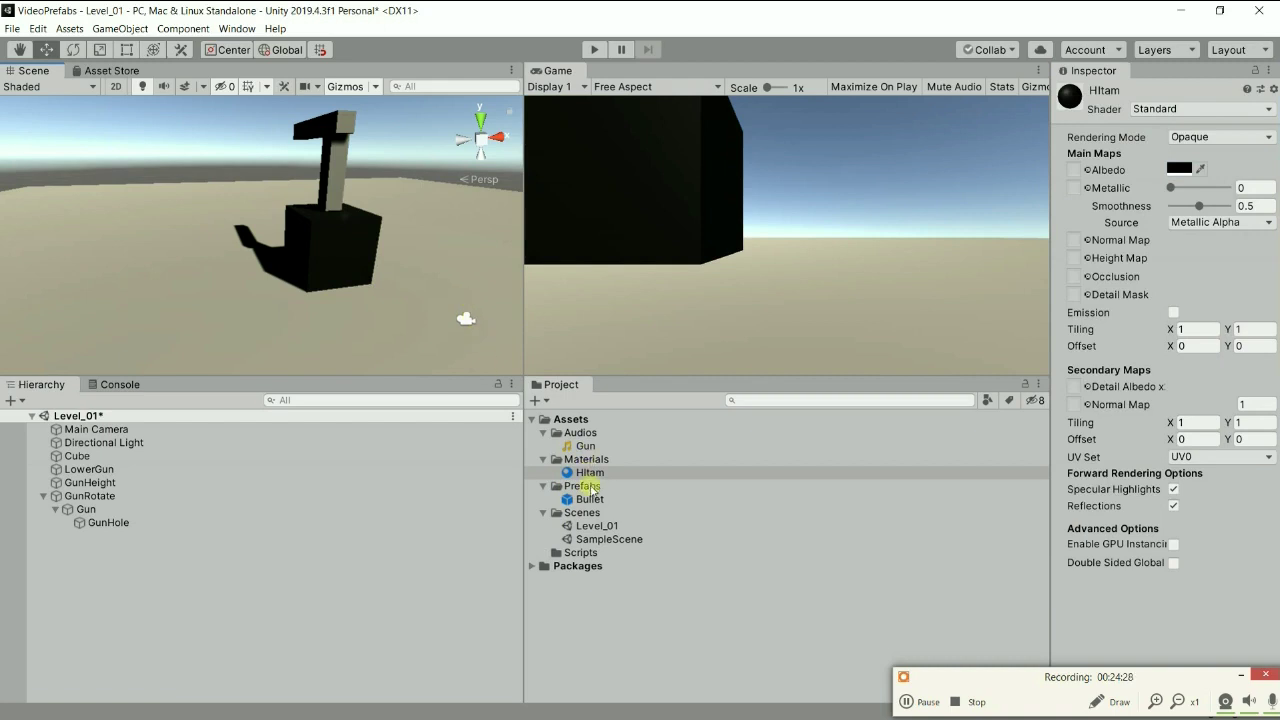
# Apply the black Hitam material to the Bullet prefab.
pyautogui.moveTo(581, 474)
pyautogui.mouseDown()
pyautogui.moveTo(591, 503)
pyautogui.moveTo(582, 408)
pyautogui.mouseUp()
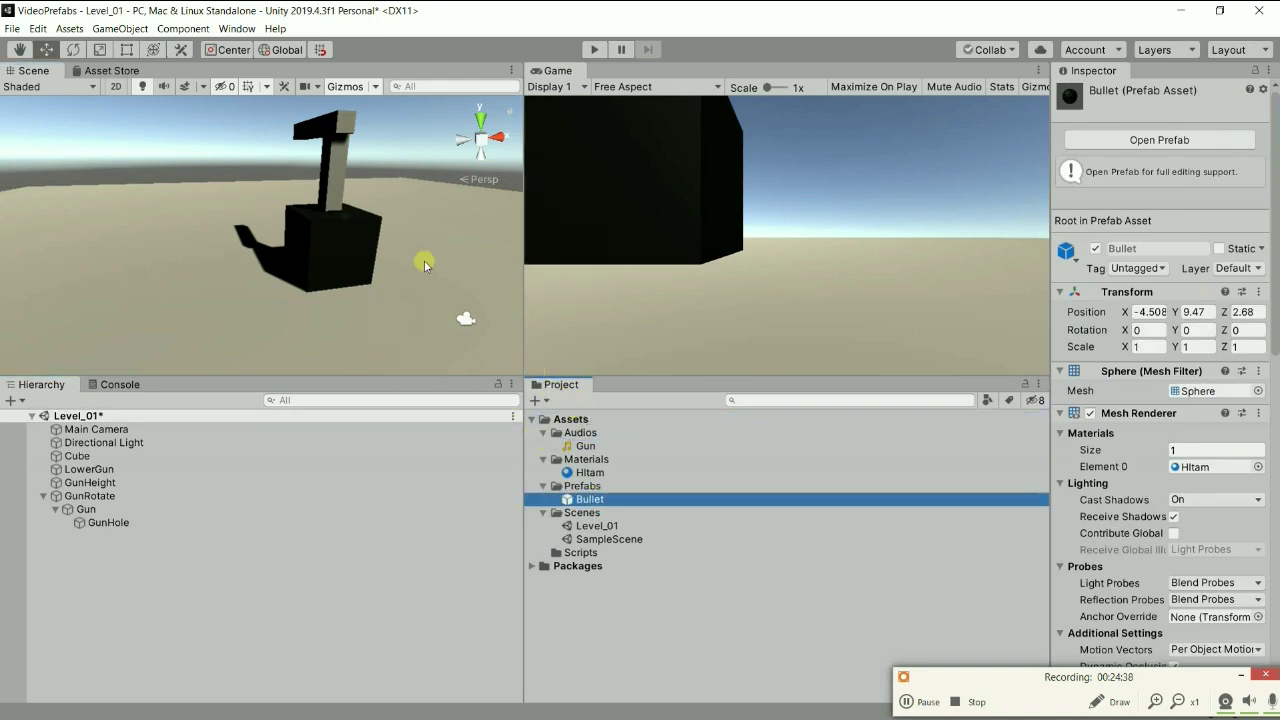
pyautogui.scroll(-1, 411, 253)
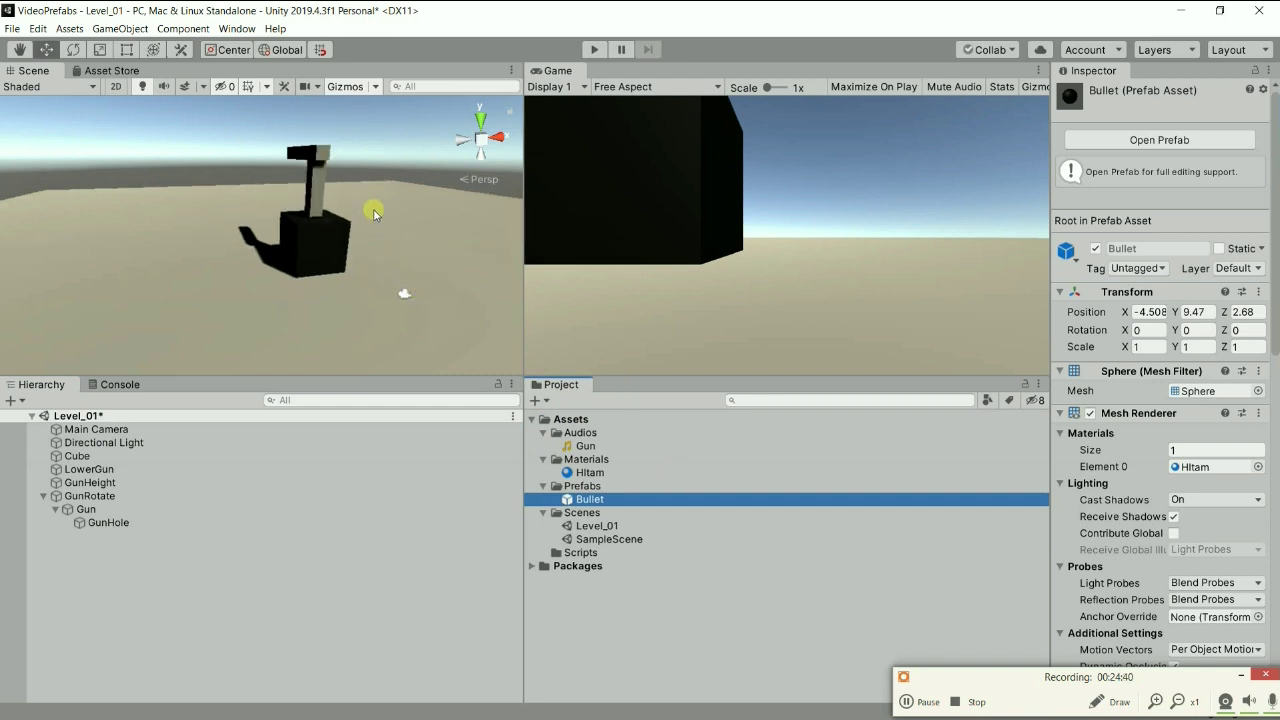
pyautogui.moveTo(362, 170)
pyautogui.keyDown('alt'); pyautogui.mouseDown()
pyautogui.moveTo(320, 302)
pyautogui.moveTo(292, 318)
pyautogui.mouseUp(); pyautogui.keyUp('alt')
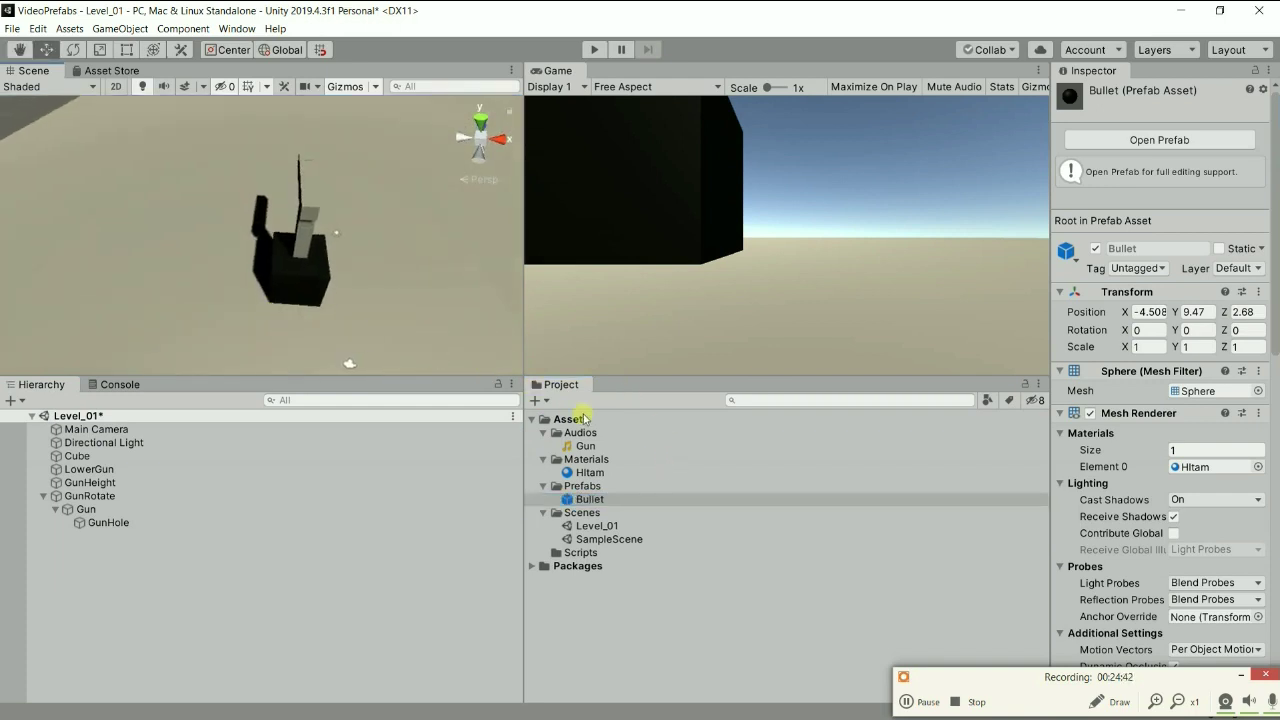
pyautogui.rightClick(595, 460)
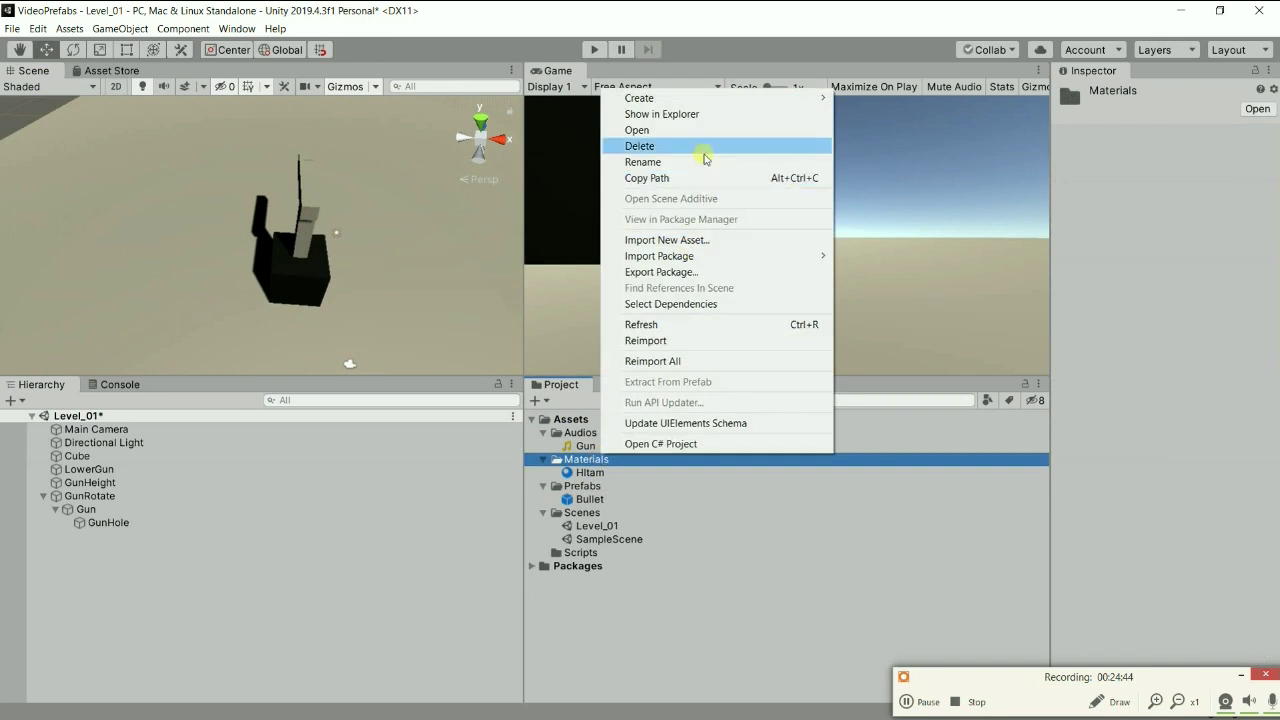
# Create a LightGreen material in Materials with a bright green albedo (4CE355).
pyautogui.moveTo(810, 102)
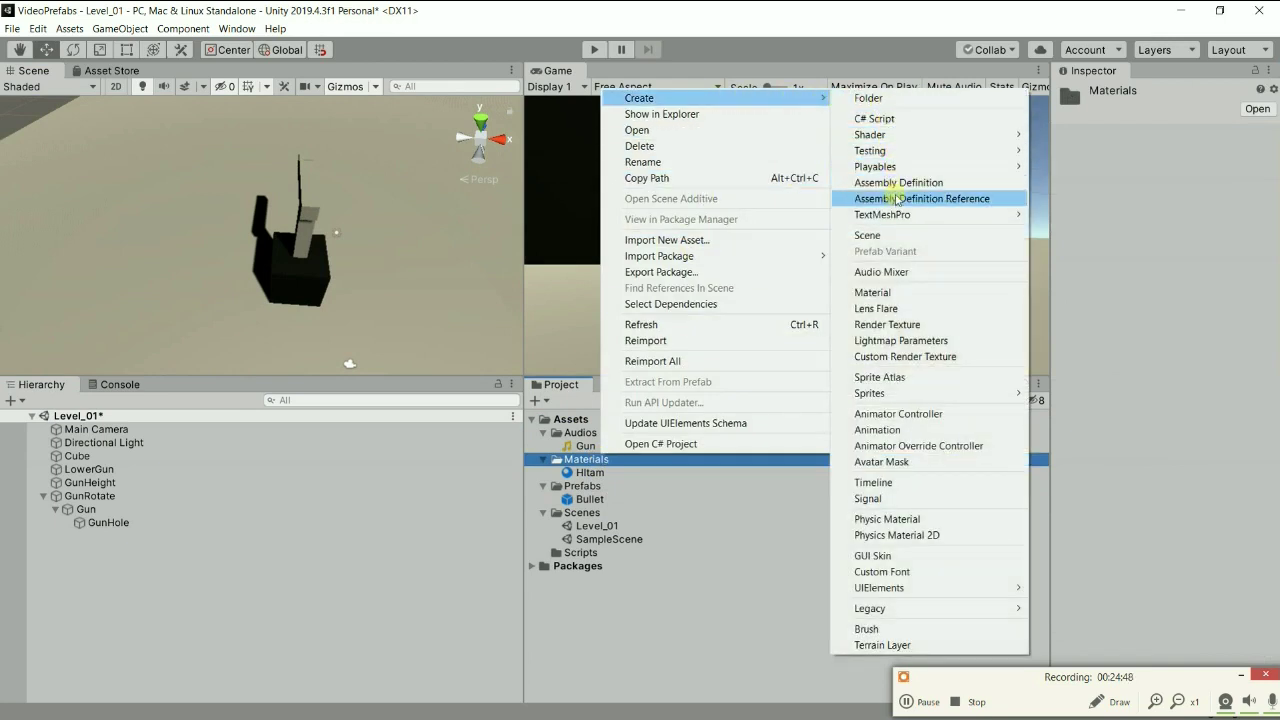
pyautogui.click(889, 292)
pyautogui.write('LightGree')
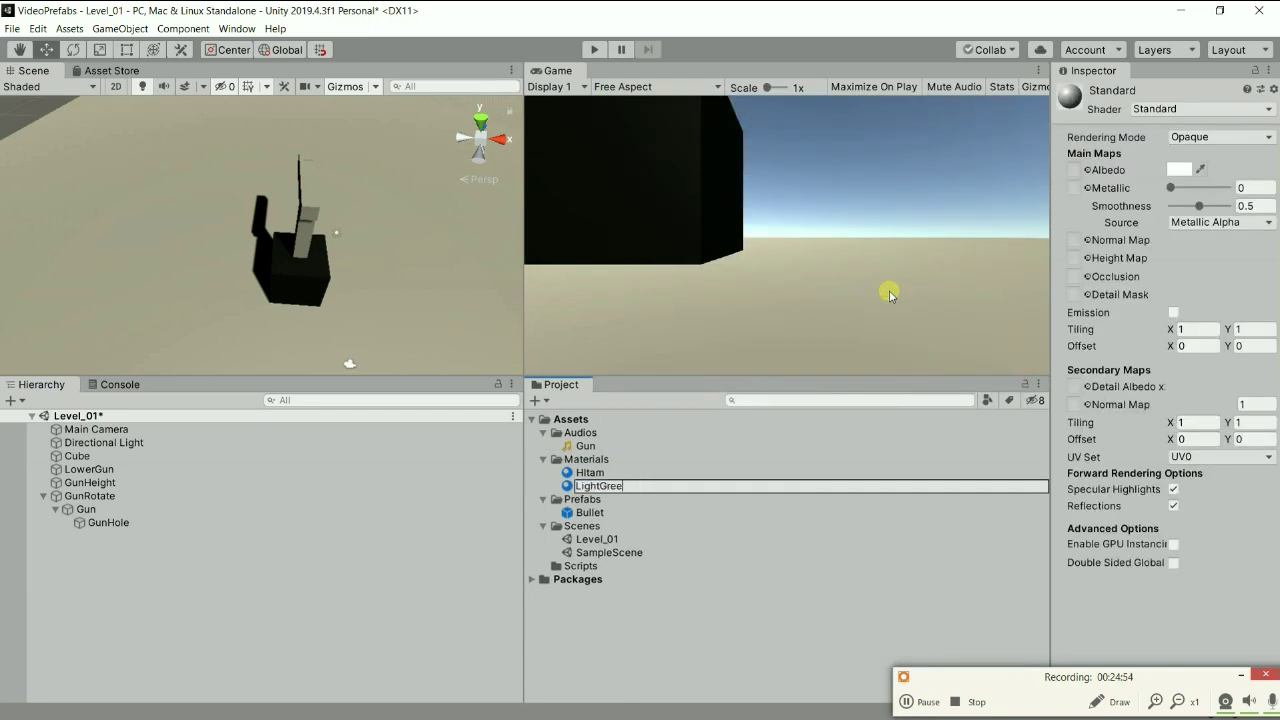
pyautogui.press('Return')
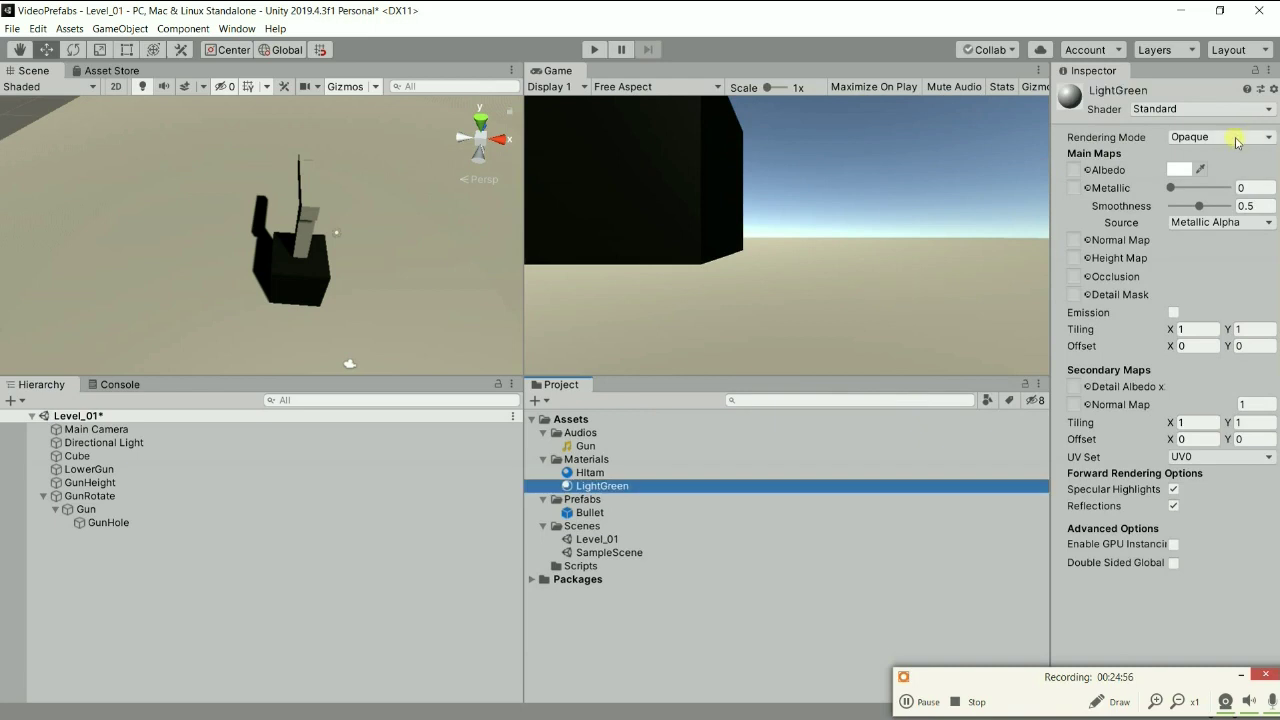
pyautogui.click(1180, 169)
pyautogui.click(1106, 188)
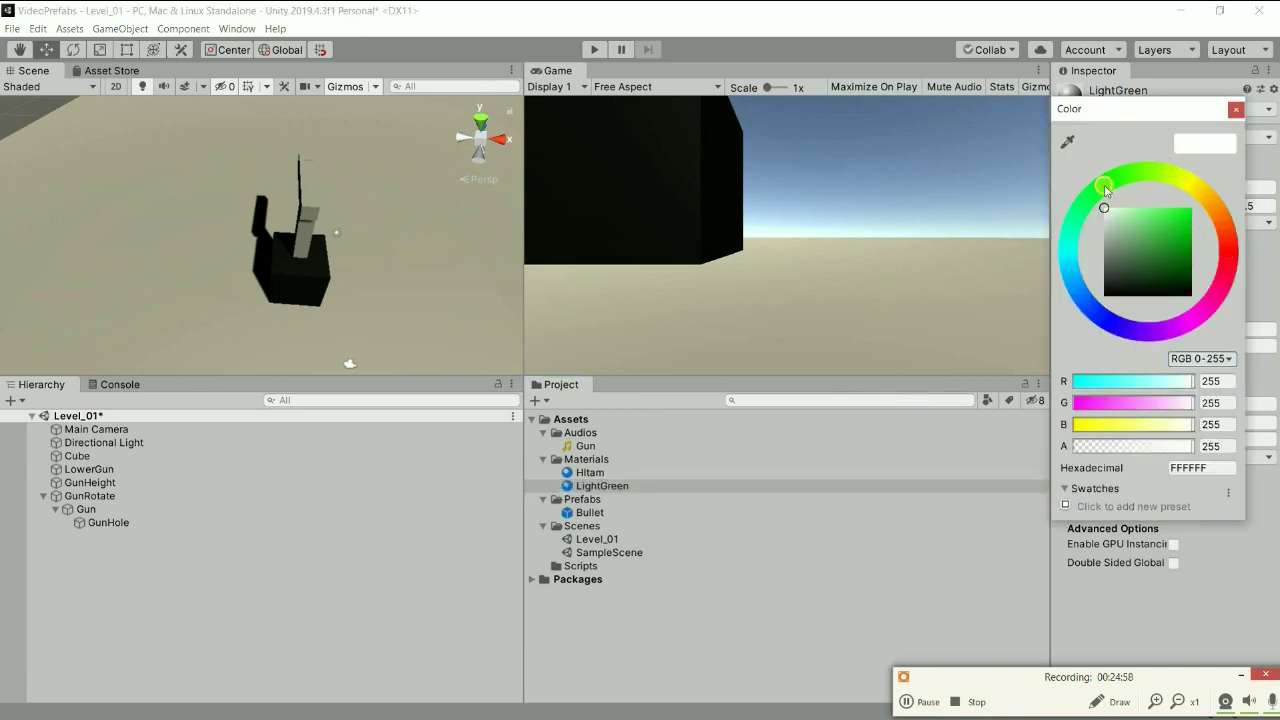
pyautogui.moveTo(1125, 220); pyautogui.dragTo(1164, 222)
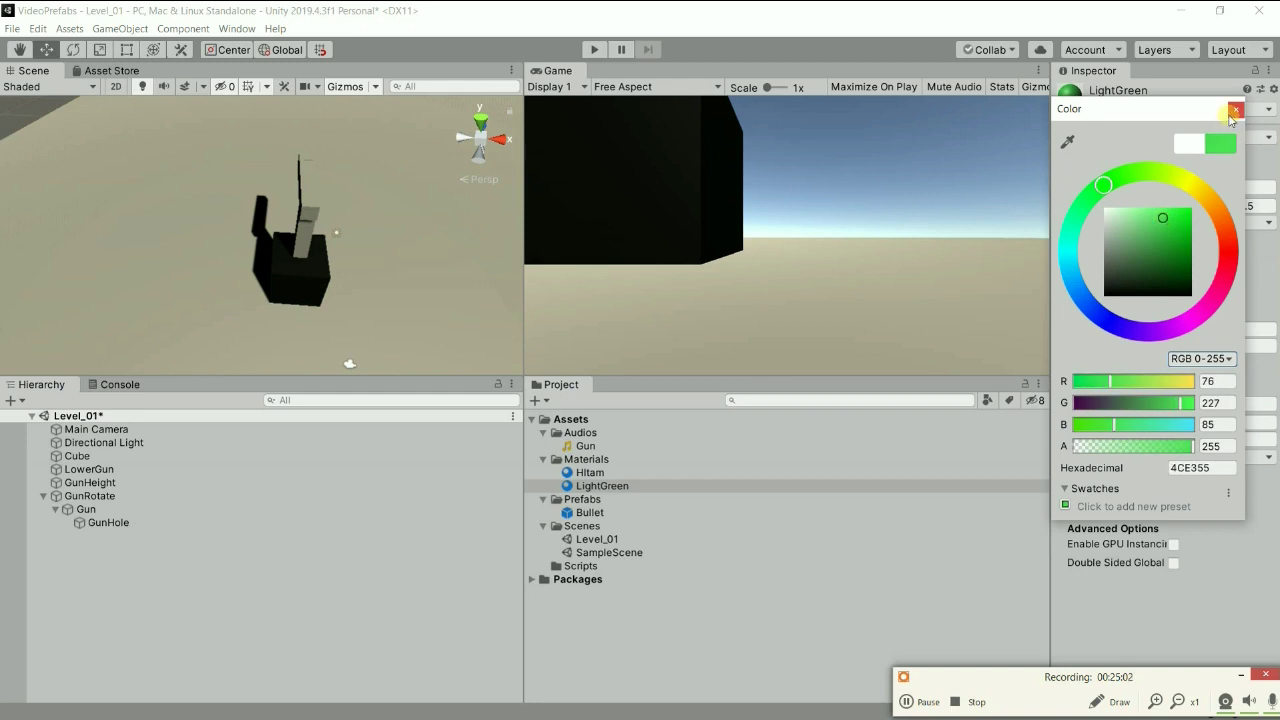
pyautogui.click(1234, 110)
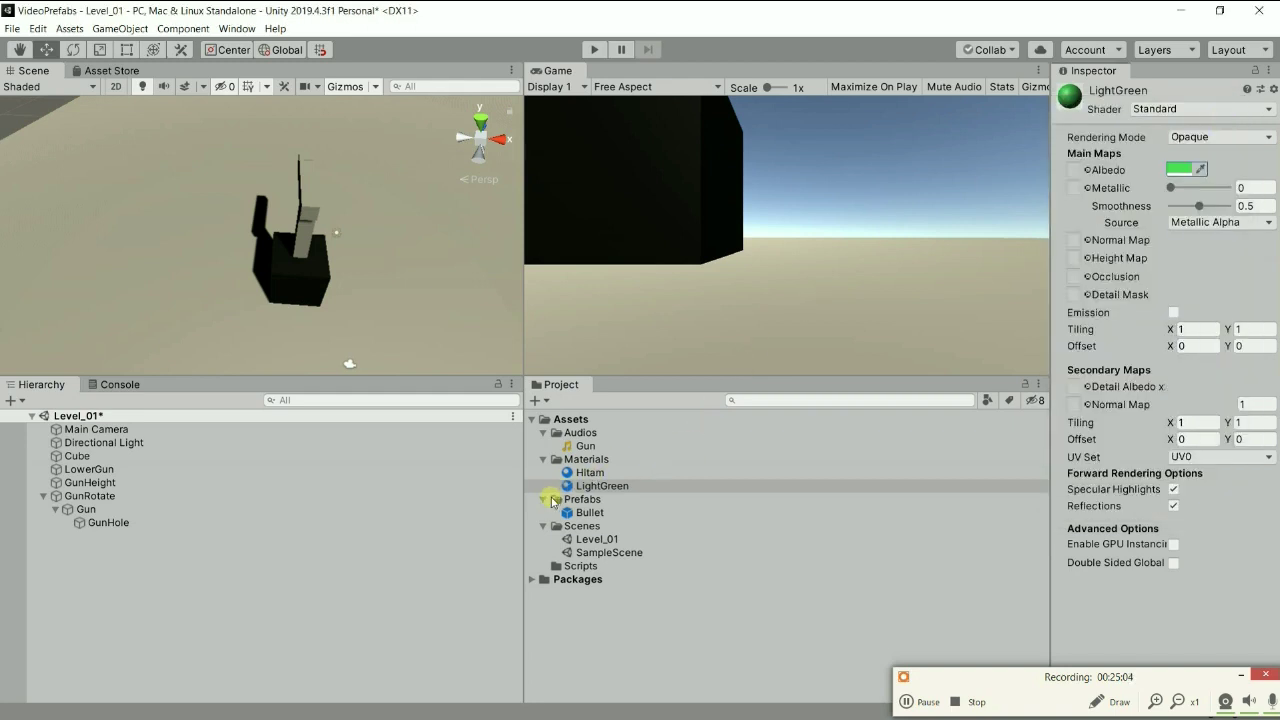
# Apply LightGreen to the gun's barrel, body and end piece in the Scene view.
pyautogui.moveTo(581, 487); pyautogui.dragTo(313, 230)
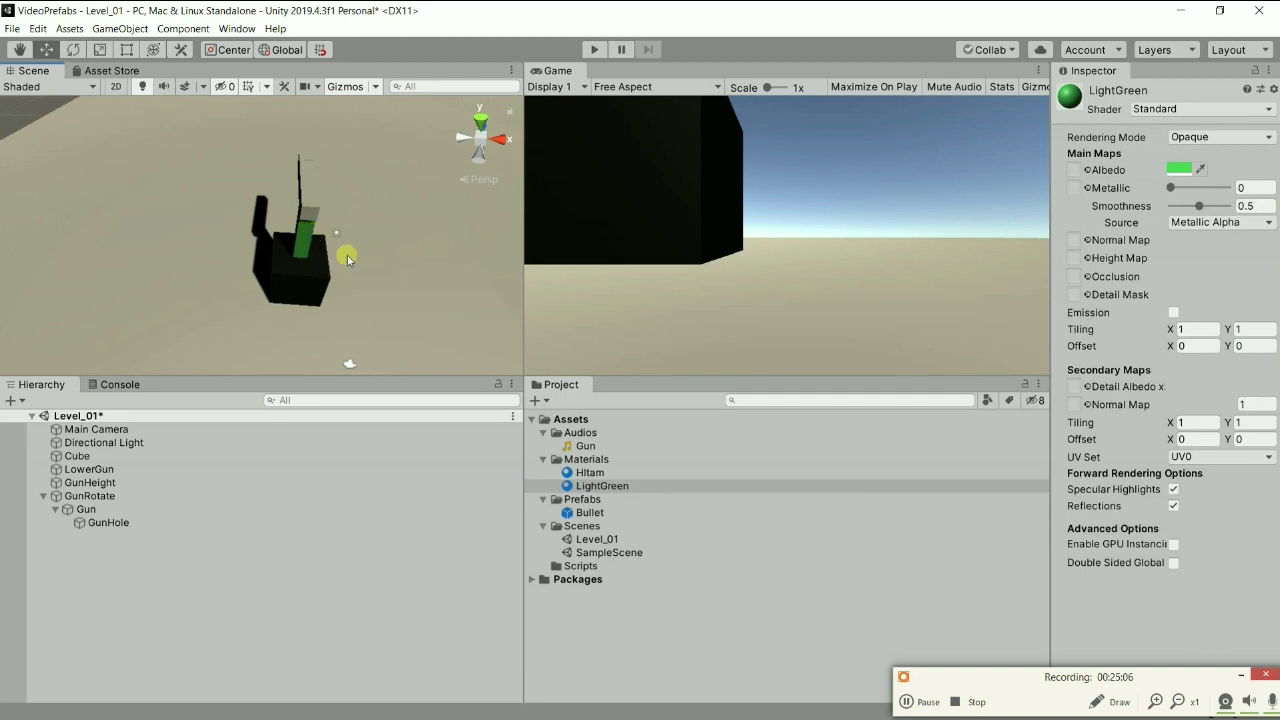
pyautogui.click(312, 212)
pyautogui.moveTo(319, 265)
pyautogui.keyDown('alt'); pyautogui.mouseDown()
pyautogui.moveTo(468, 216)
pyautogui.moveTo(370, 316)
pyautogui.mouseUp(); pyautogui.keyUp('alt')
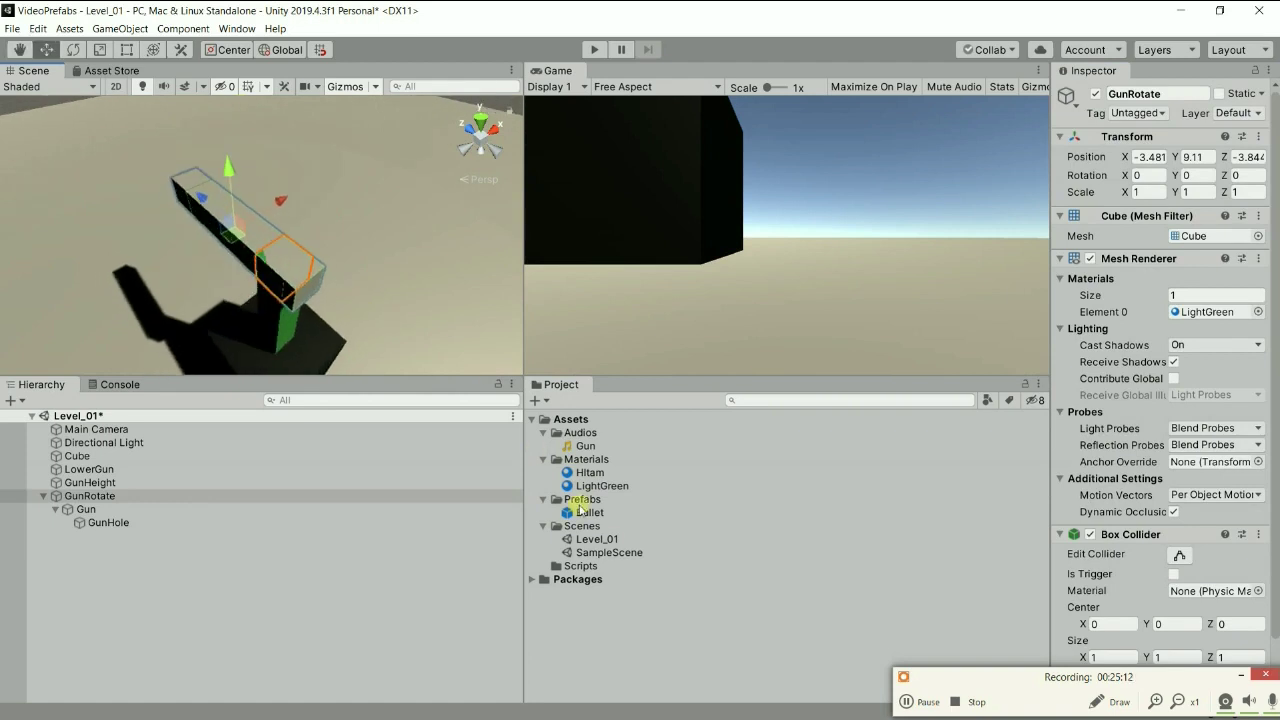
pyautogui.click(592, 487)
pyautogui.moveTo(592, 487); pyautogui.dragTo(296, 276)
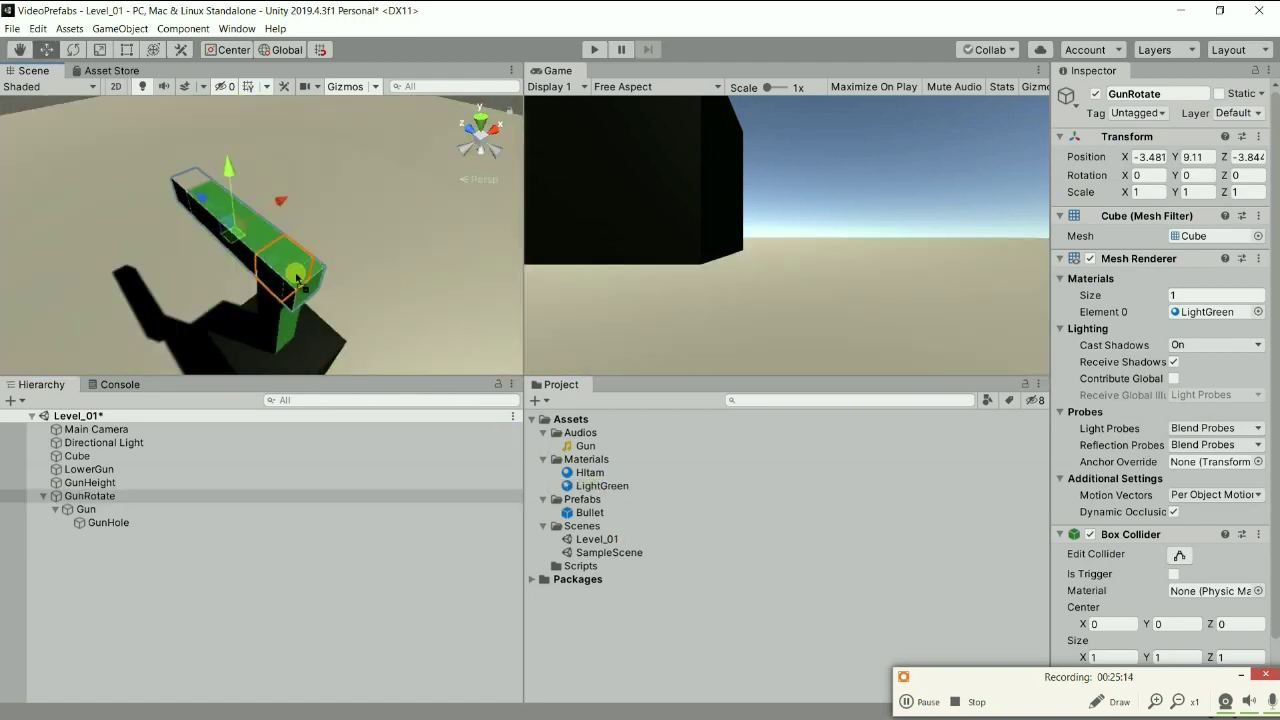
pyautogui.keyDown('alt'); pyautogui.moveTo(359, 305); pyautogui.dragTo(427, 322); pyautogui.keyUp('alt')
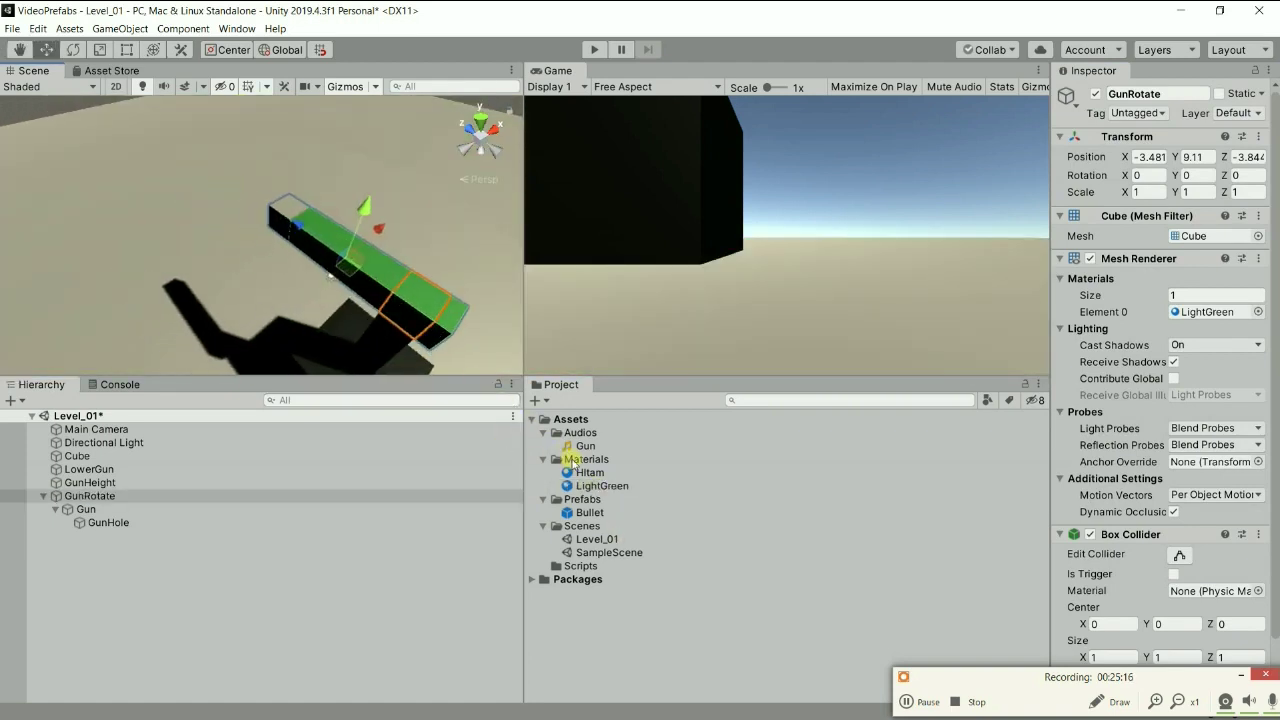
pyautogui.moveTo(601, 489)
pyautogui.mouseDown()
pyautogui.moveTo(300, 228)
pyautogui.moveTo(380, 117)
pyautogui.moveTo(247, 287)
pyautogui.moveTo(248, 276)
pyautogui.moveTo(258, 316)
pyautogui.moveTo(306, 290)
pyautogui.mouseUp()
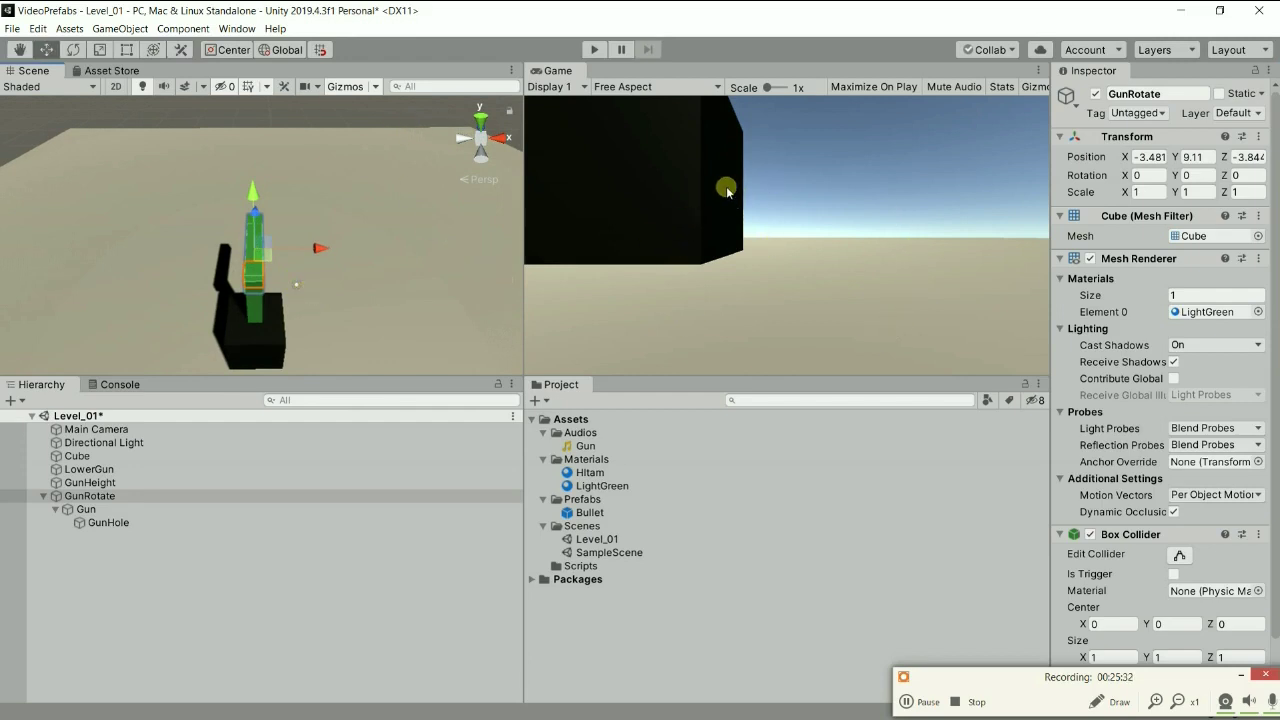
# Align the Main Camera with the scene view so the Game view frames the green turret.
pyautogui.click(100, 431)
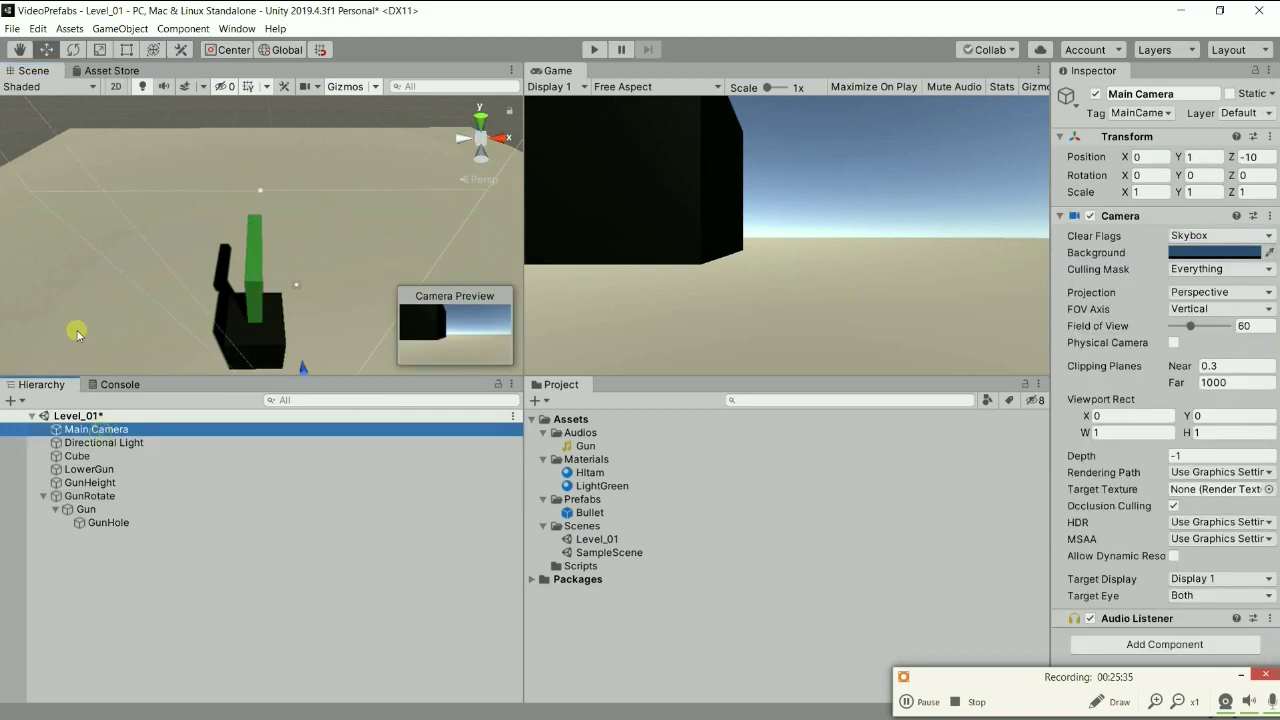
pyautogui.click(110, 29)
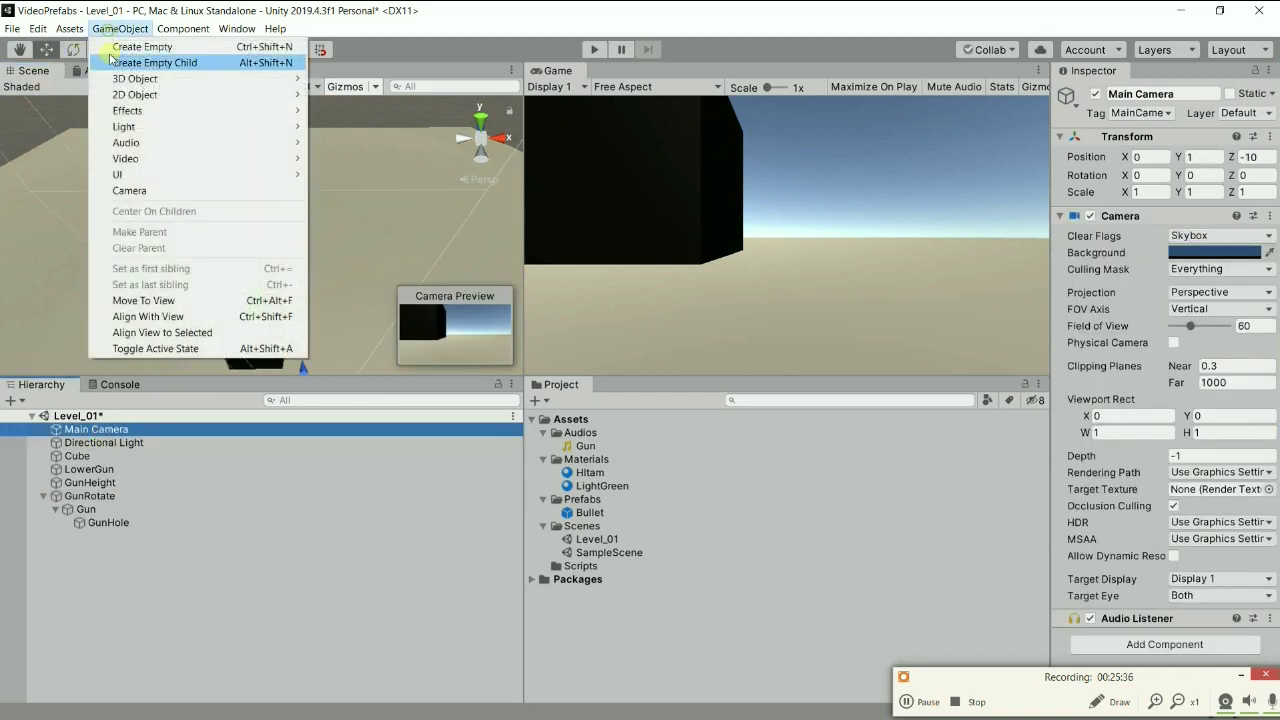
pyautogui.click(150, 317)
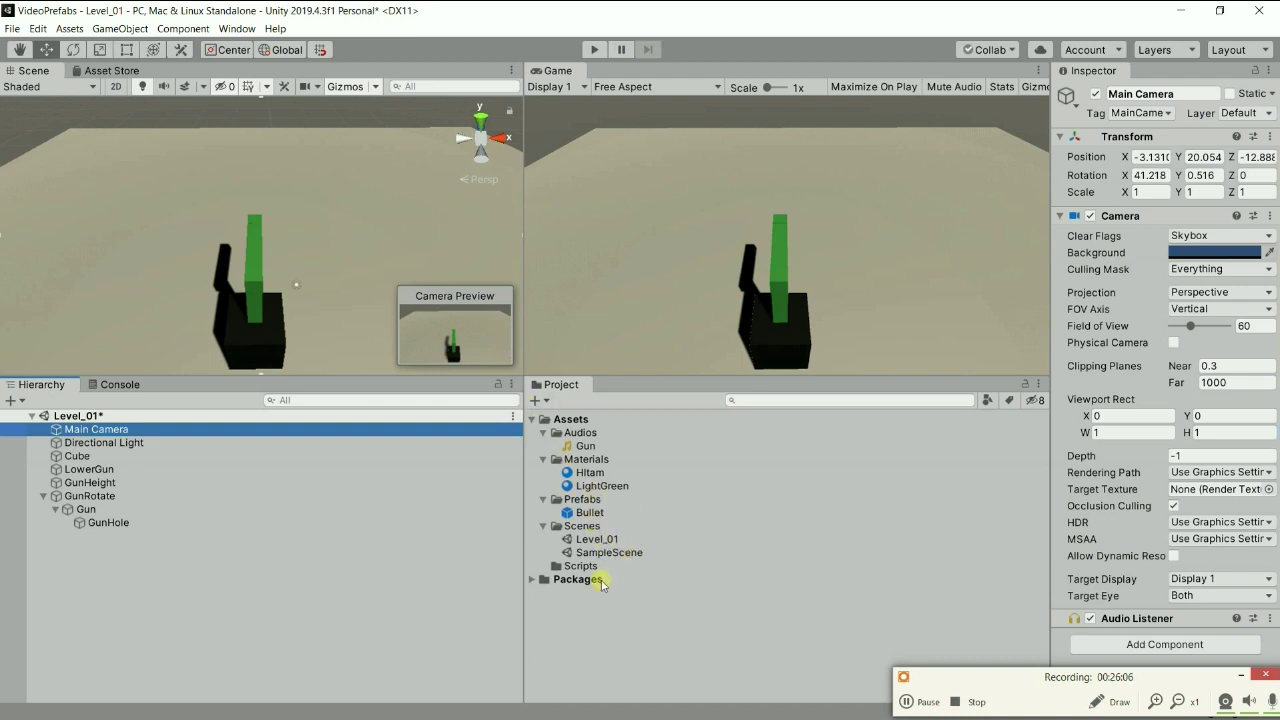
# Create a C# script named ShootingScript in the Scripts folder.
pyautogui.rightClick(580, 566)
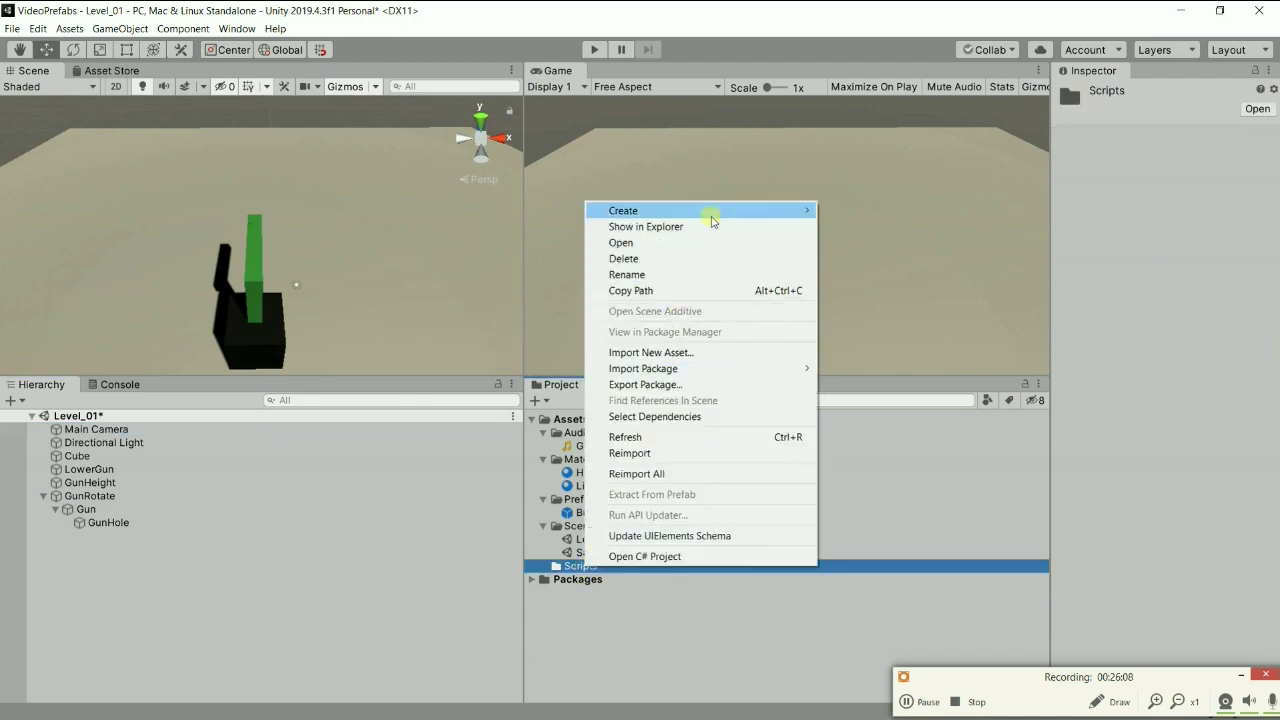
pyautogui.moveTo(779, 221)
pyautogui.click(858, 185)
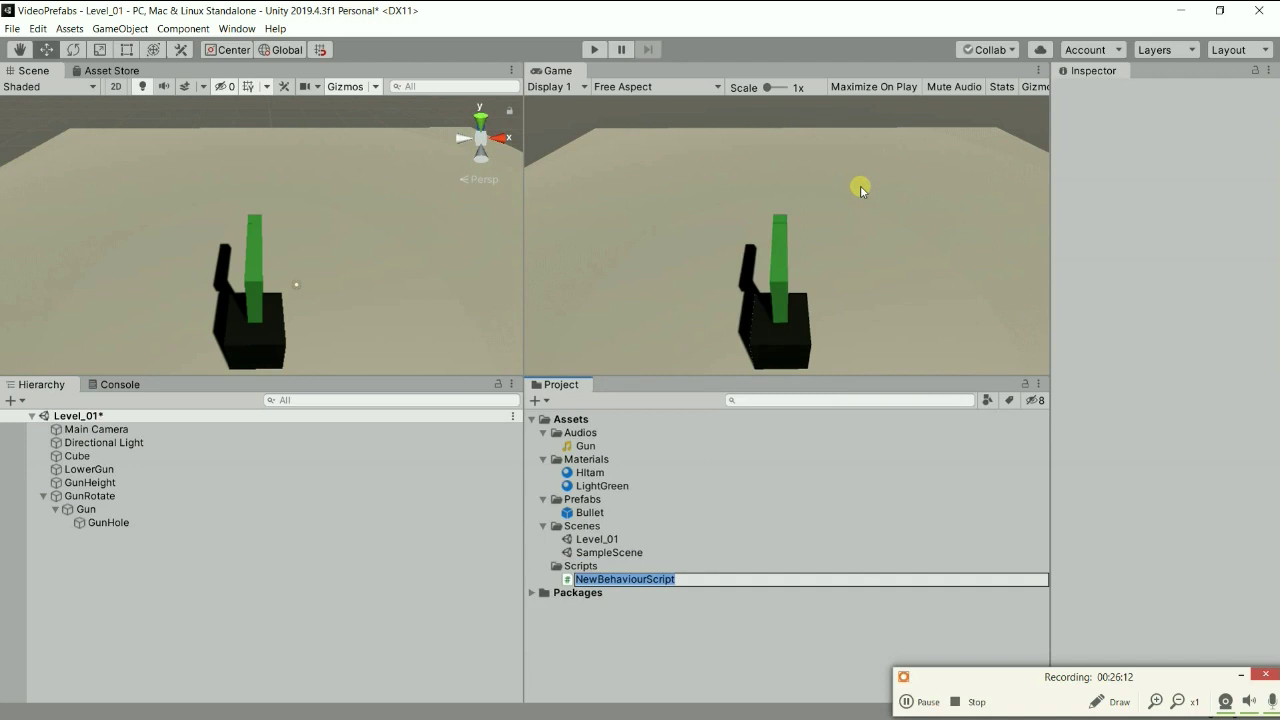
pyautogui.write('ShootingScript')
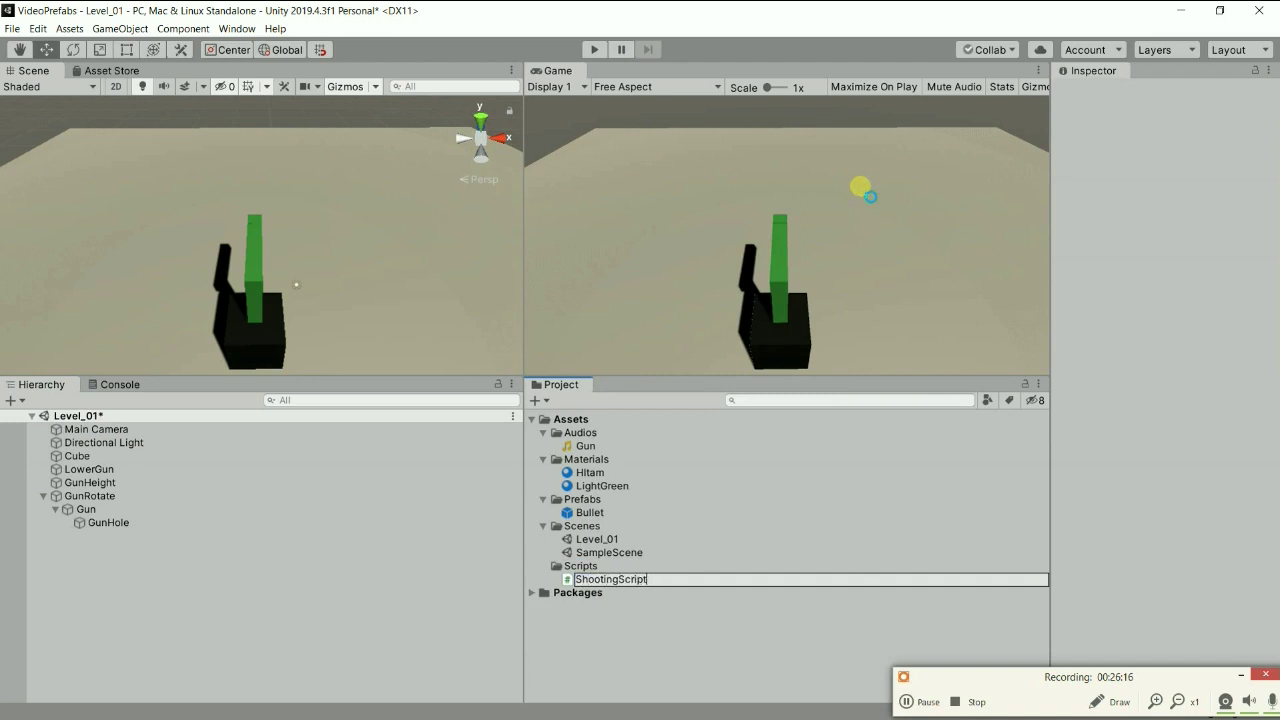
pyautogui.press('Return')
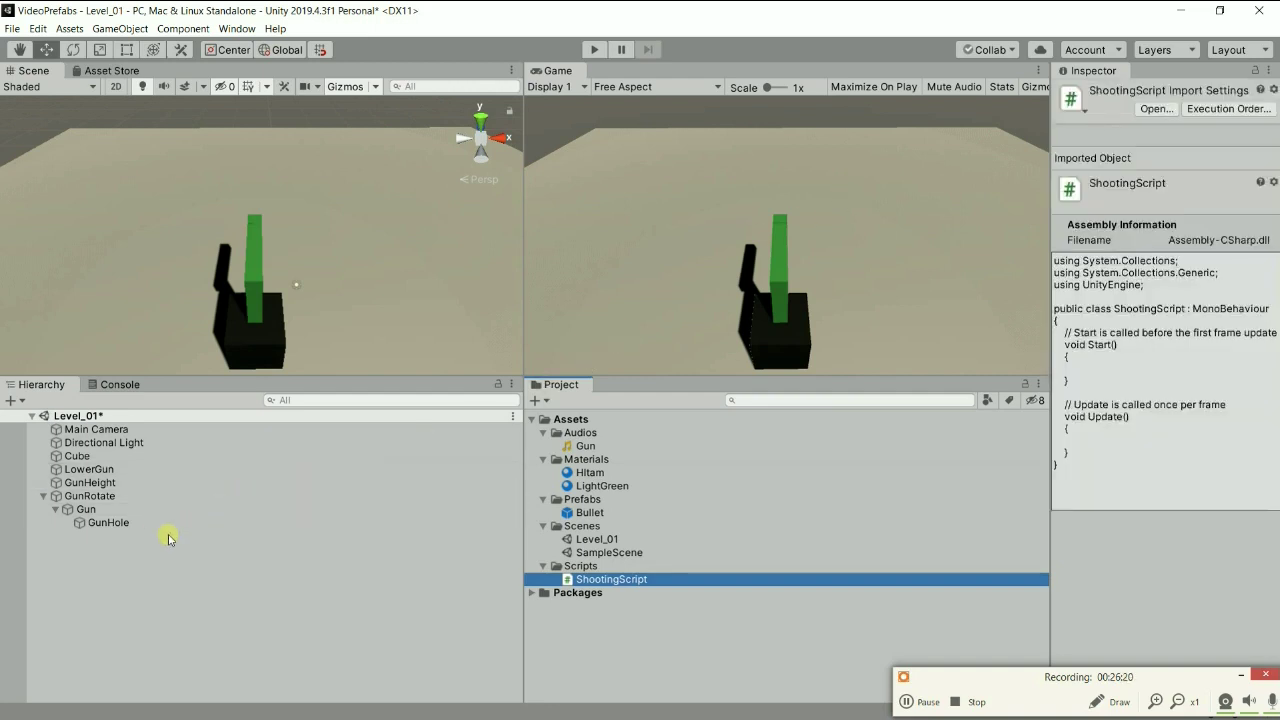
# Attach ShootingScript to GunHole and open it in Visual Studio.
pyautogui.click(113, 527)
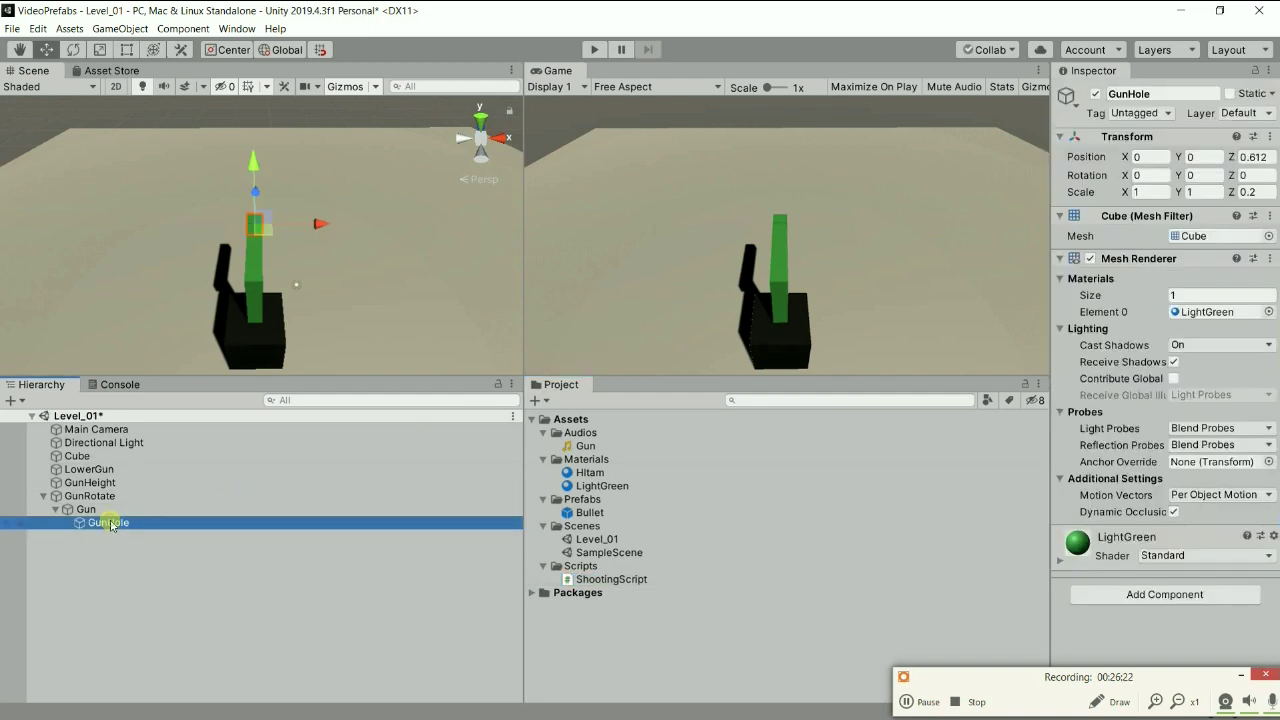
pyautogui.moveTo(625, 580); pyautogui.dragTo(1092, 632)
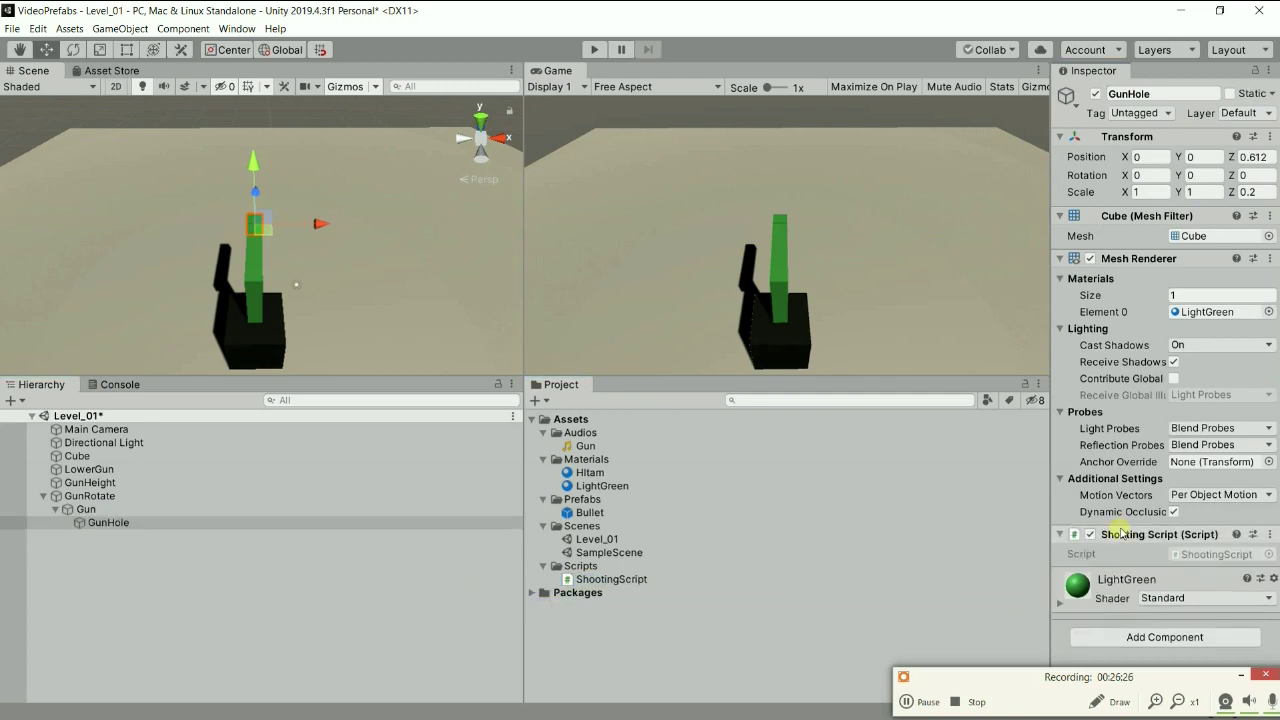
pyautogui.doubleClick(618, 576)
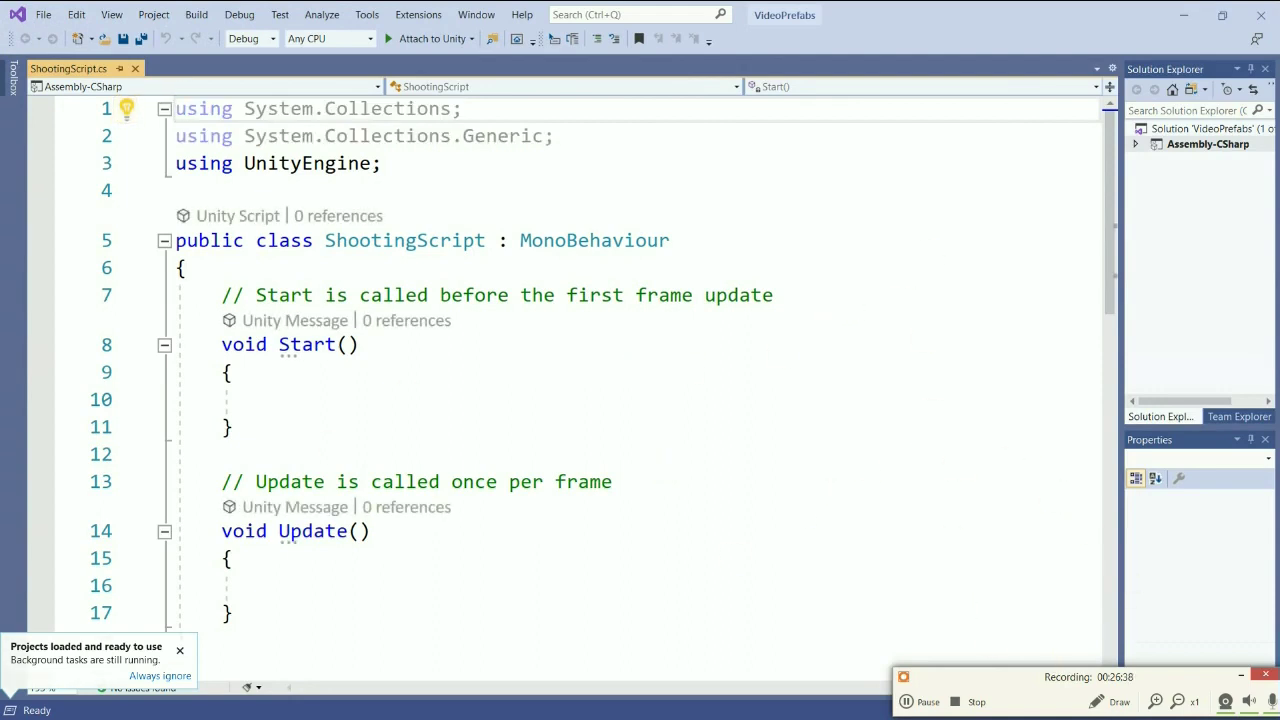
# Add a 'public Rigidbody bullet;' field at the top of the ShootingScript class.
pyautogui.click(459, 399)
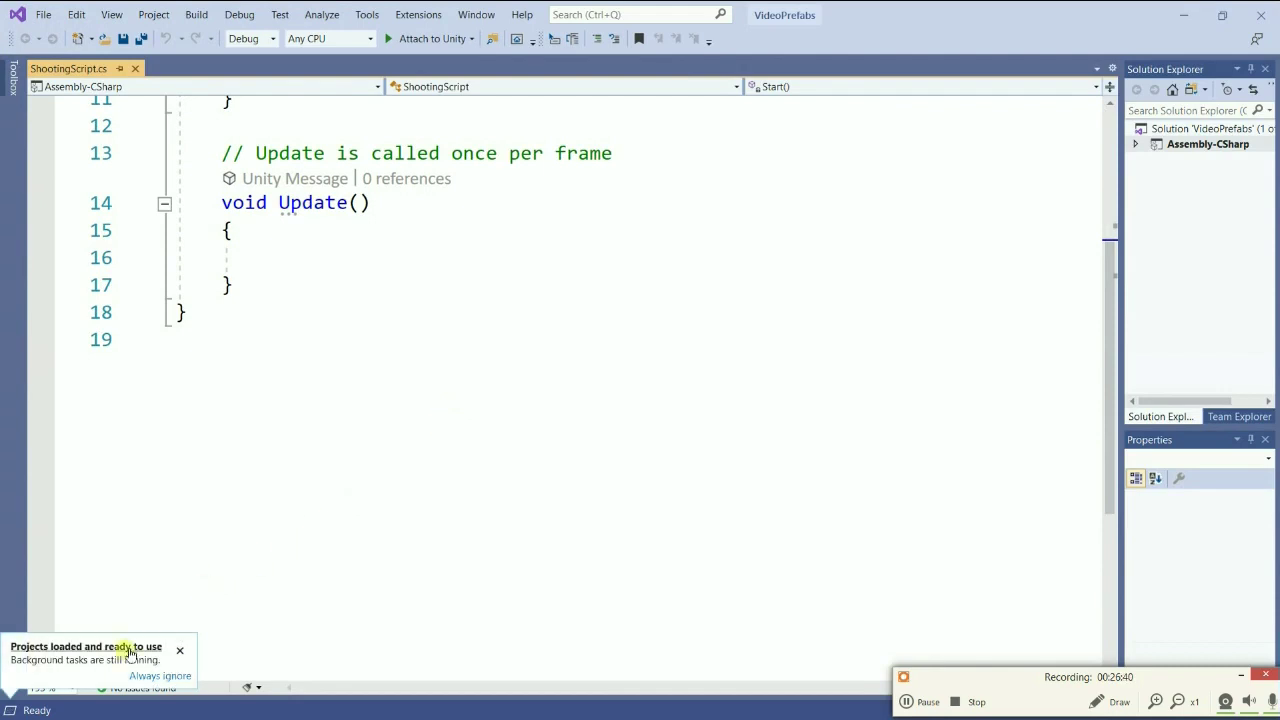
pyautogui.click(180, 651)
pyautogui.scroll(4, 339, 477)
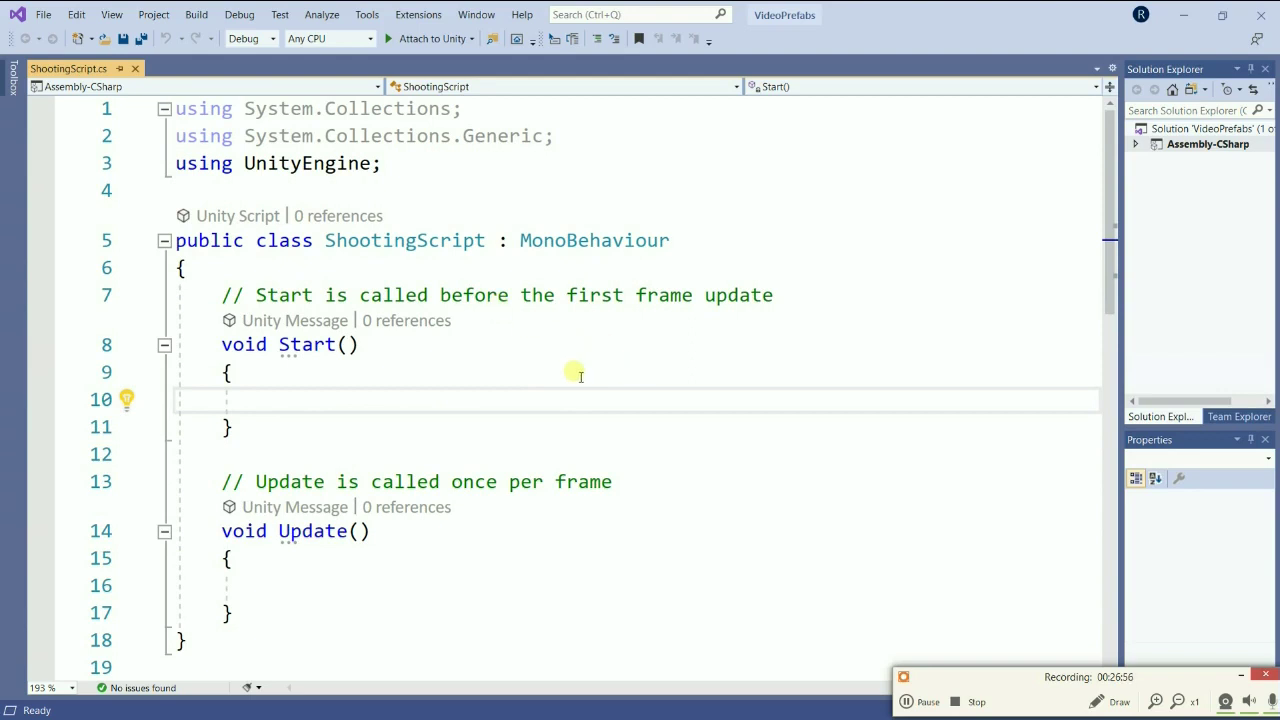
pyautogui.click(285, 269)
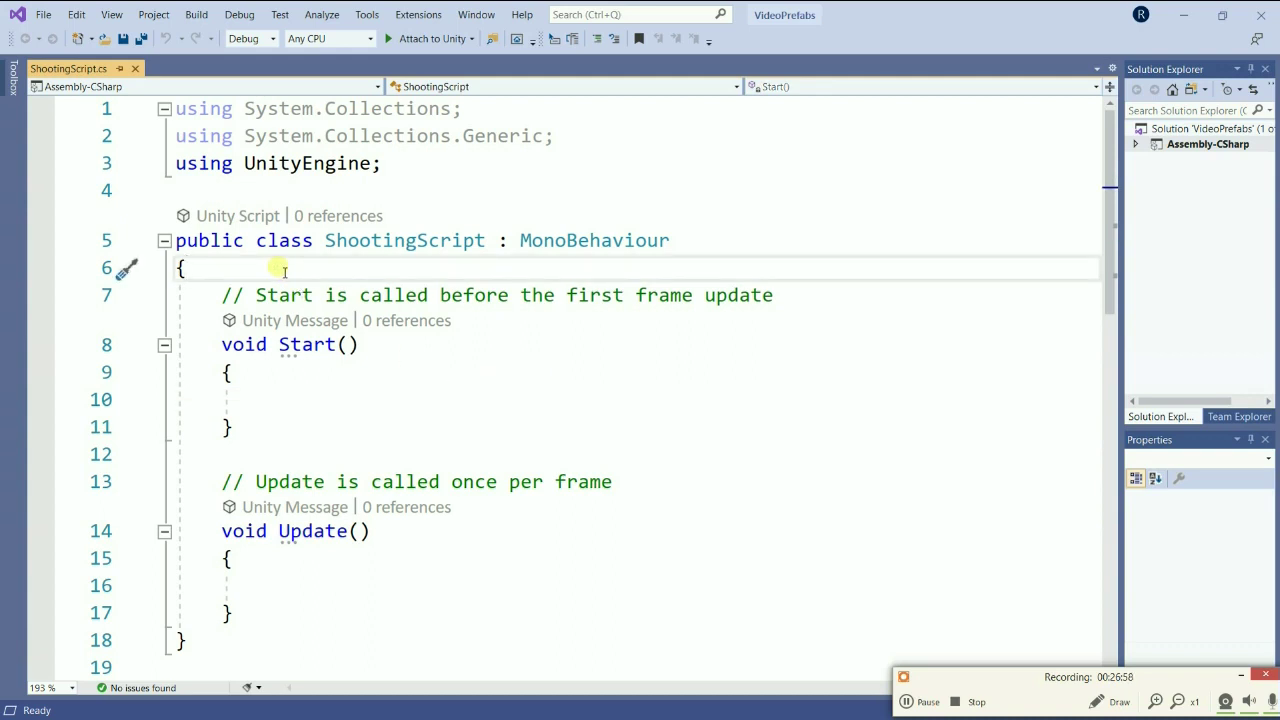
pyautogui.press('Return')
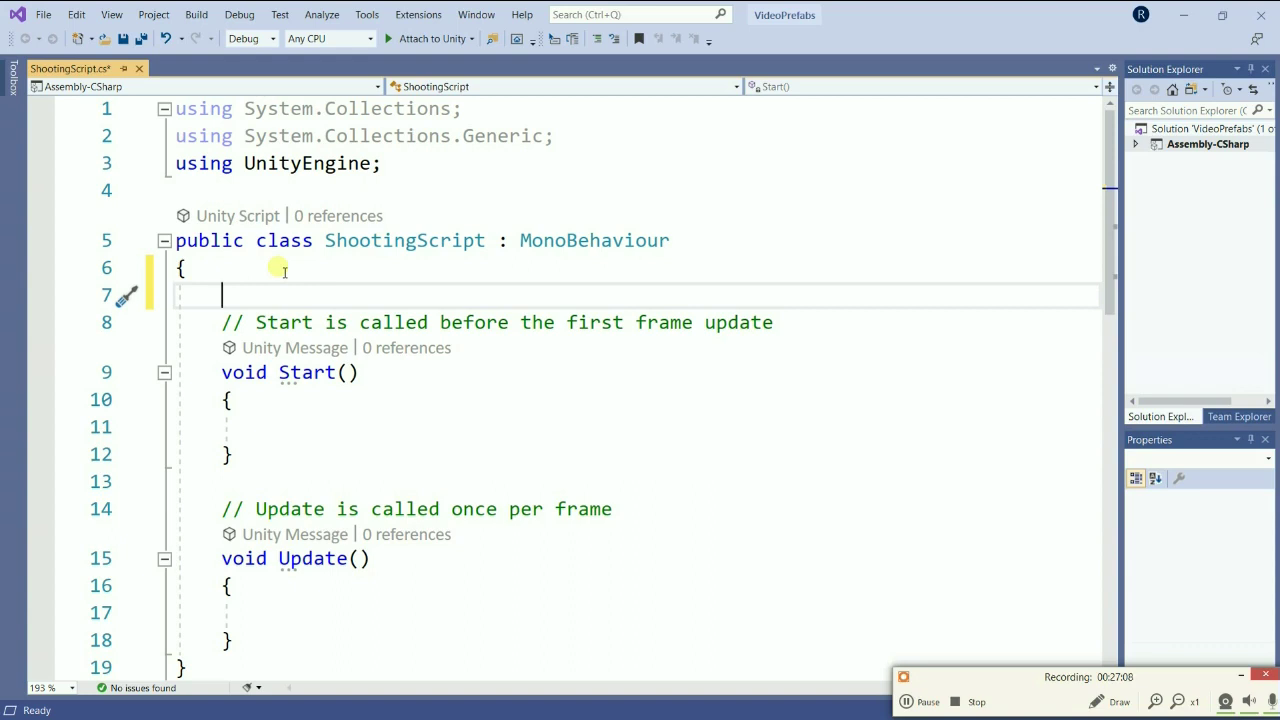
pyautogui.write('pub')
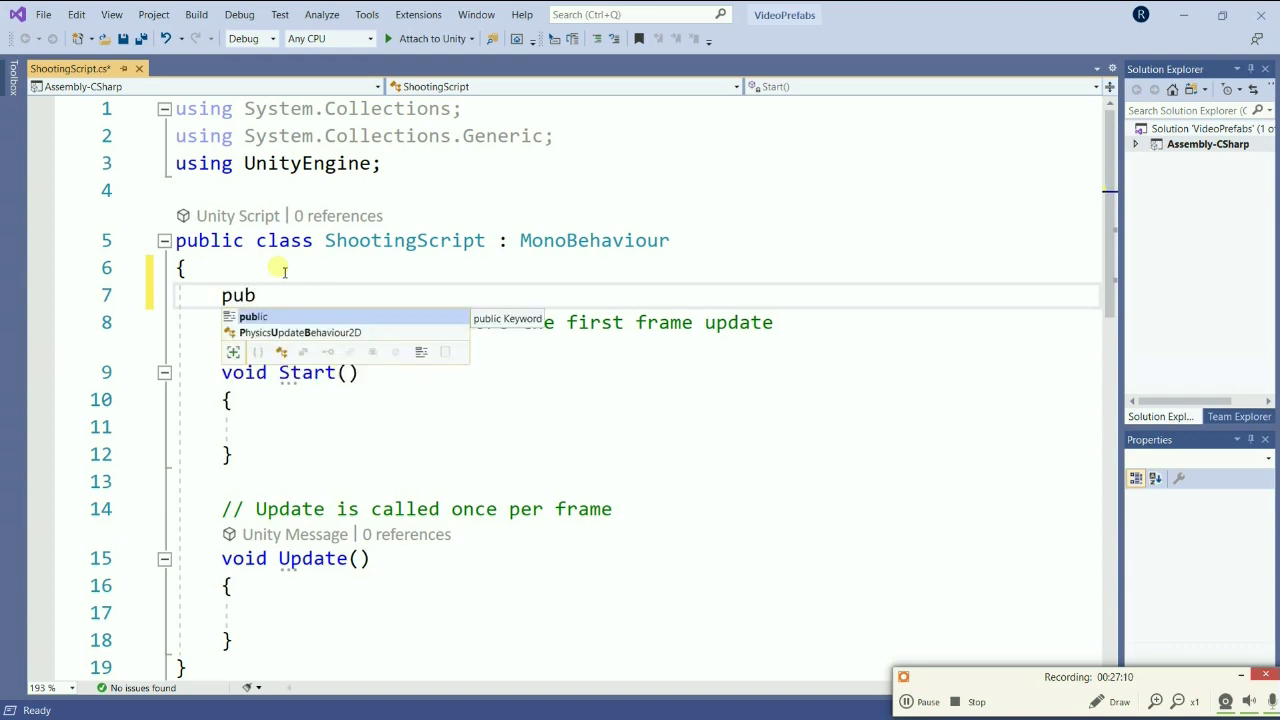
pyautogui.write('lic ')
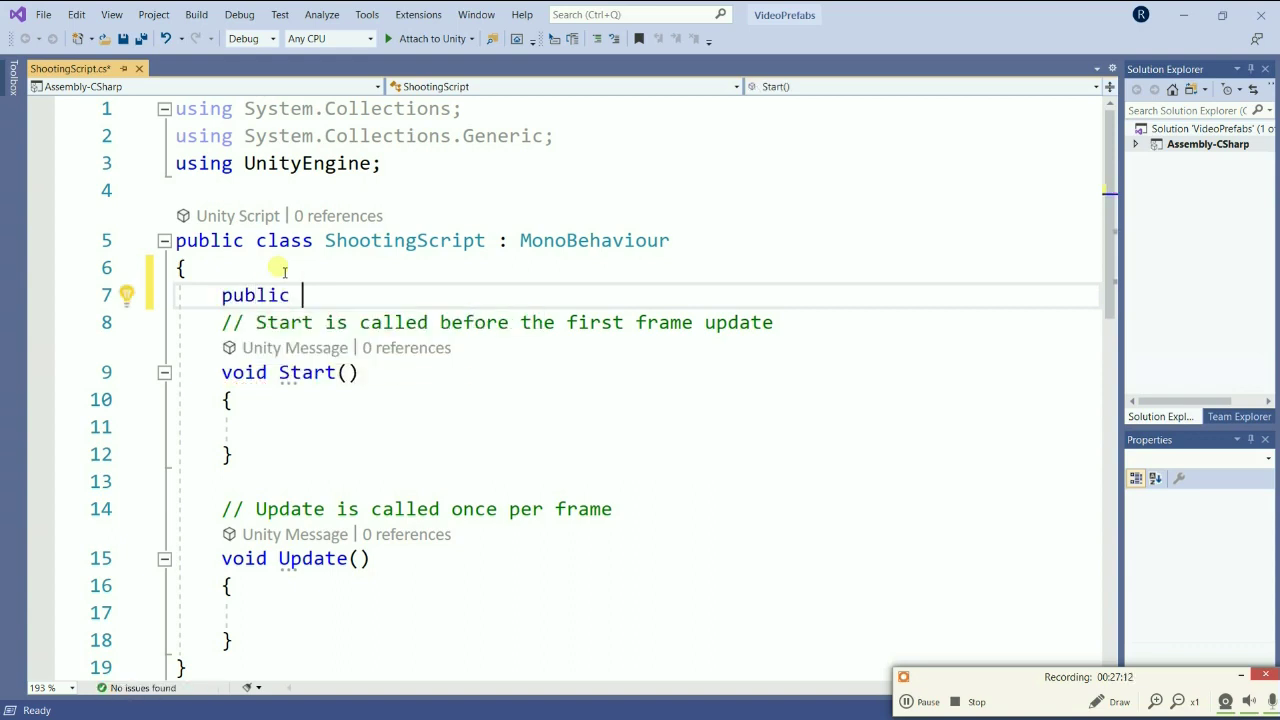
pyautogui.write('R')
pyautogui.write('igidbody')
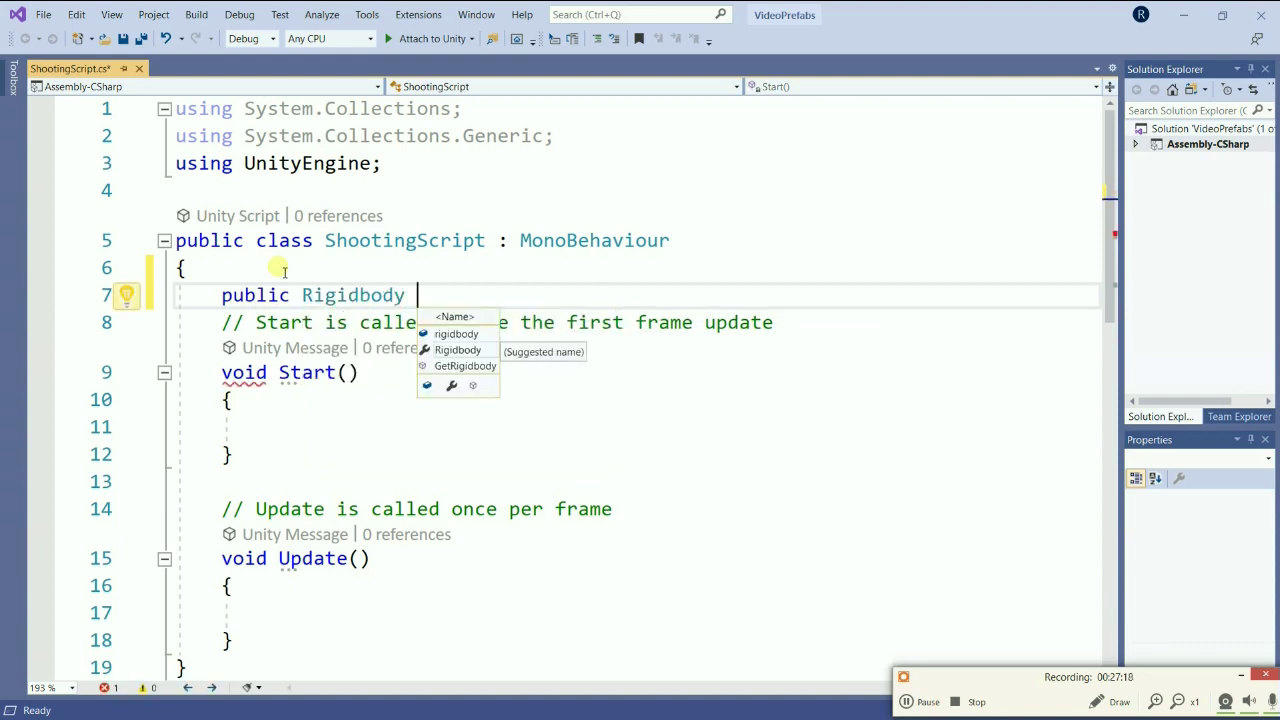
pyautogui.write(' bullet')
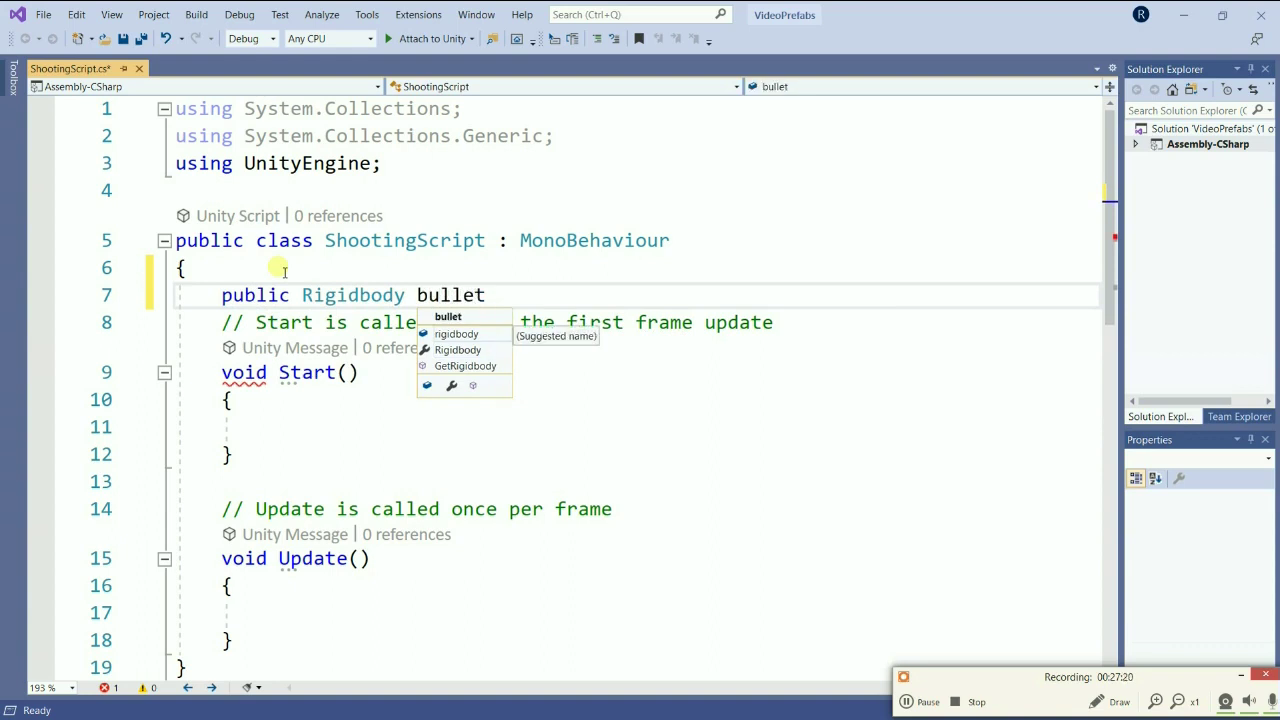
pyautogui.write(';')
# Declare 'private float bulletSpeed;' on the line below the bullet field.
pyautogui.press('Left')
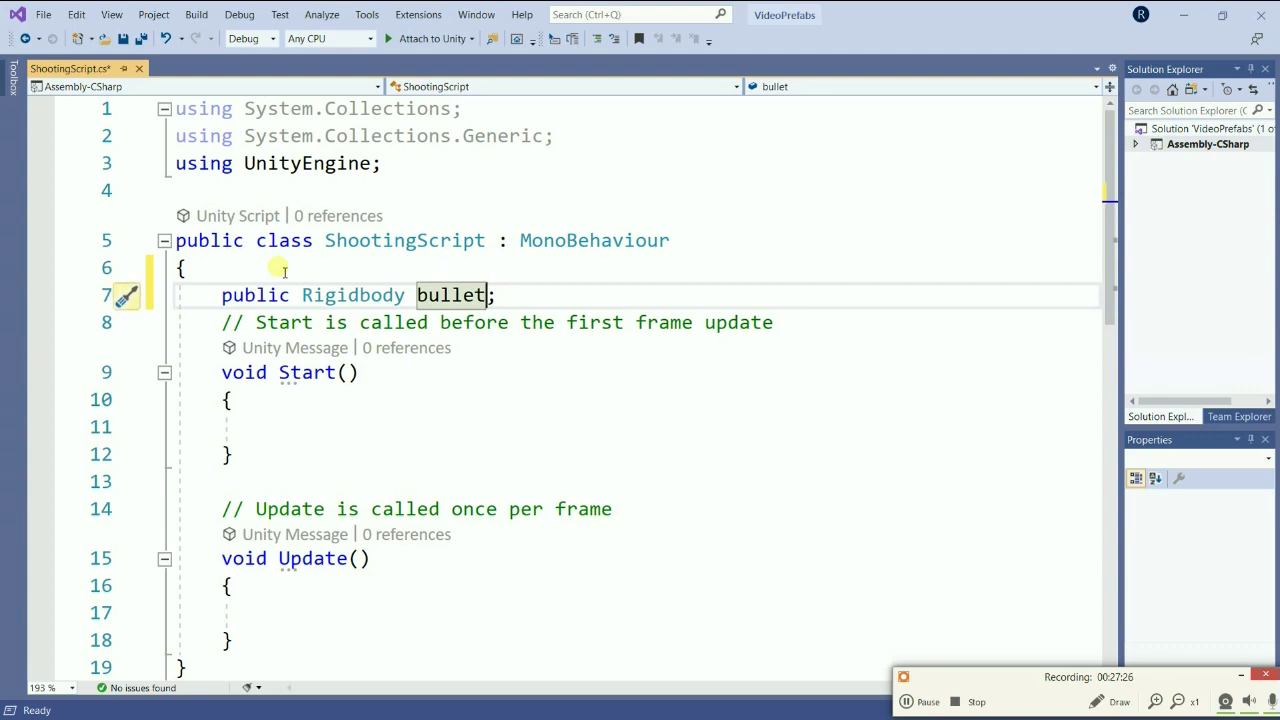
pyautogui.press('Right')
pyautogui.press('Return')
pyautogui.write('p')
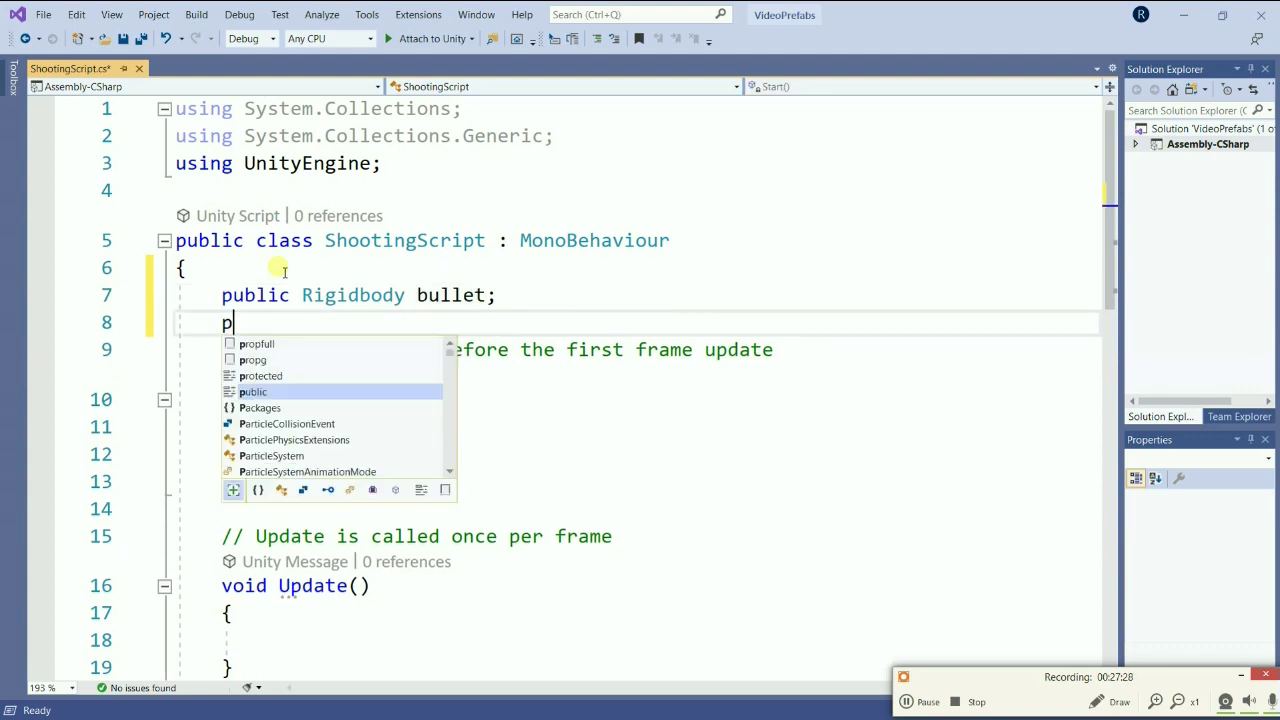
pyautogui.write('rivate')
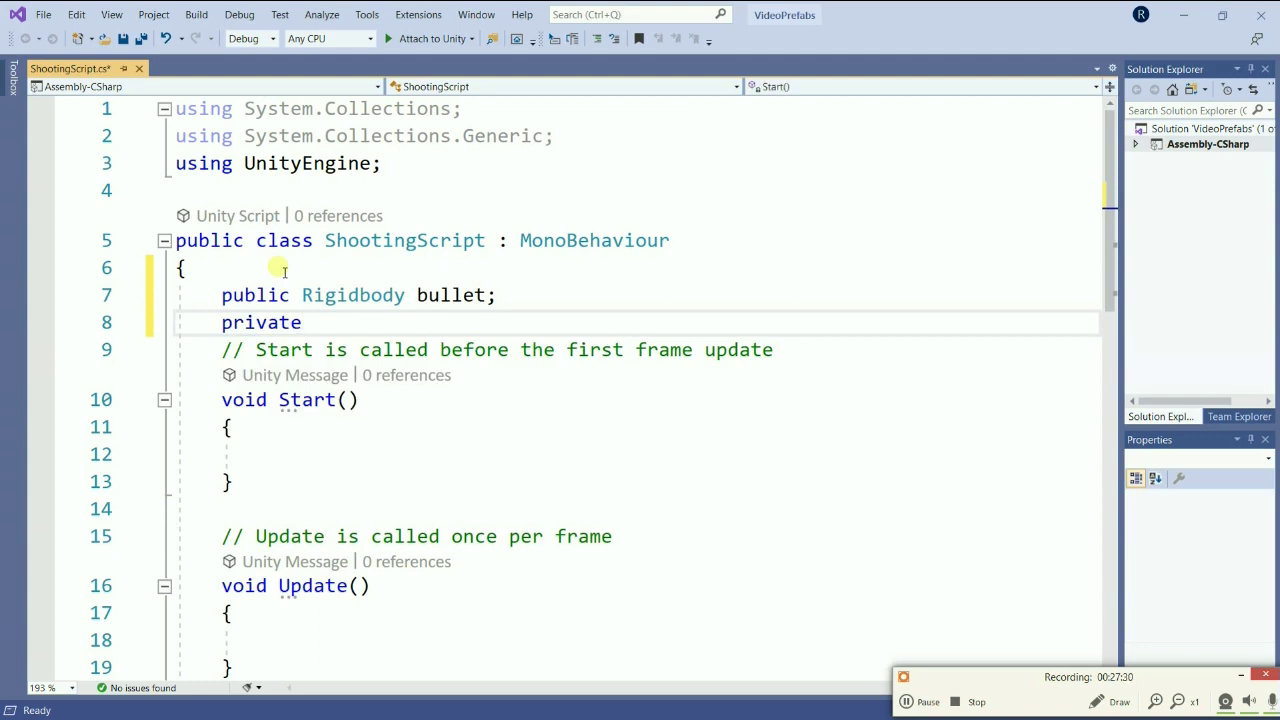
pyautogui.press('Return')
pyautogui.press('Up')
pyautogui.press('Right')
pyautogui.press('Right')
pyautogui.press('Right')
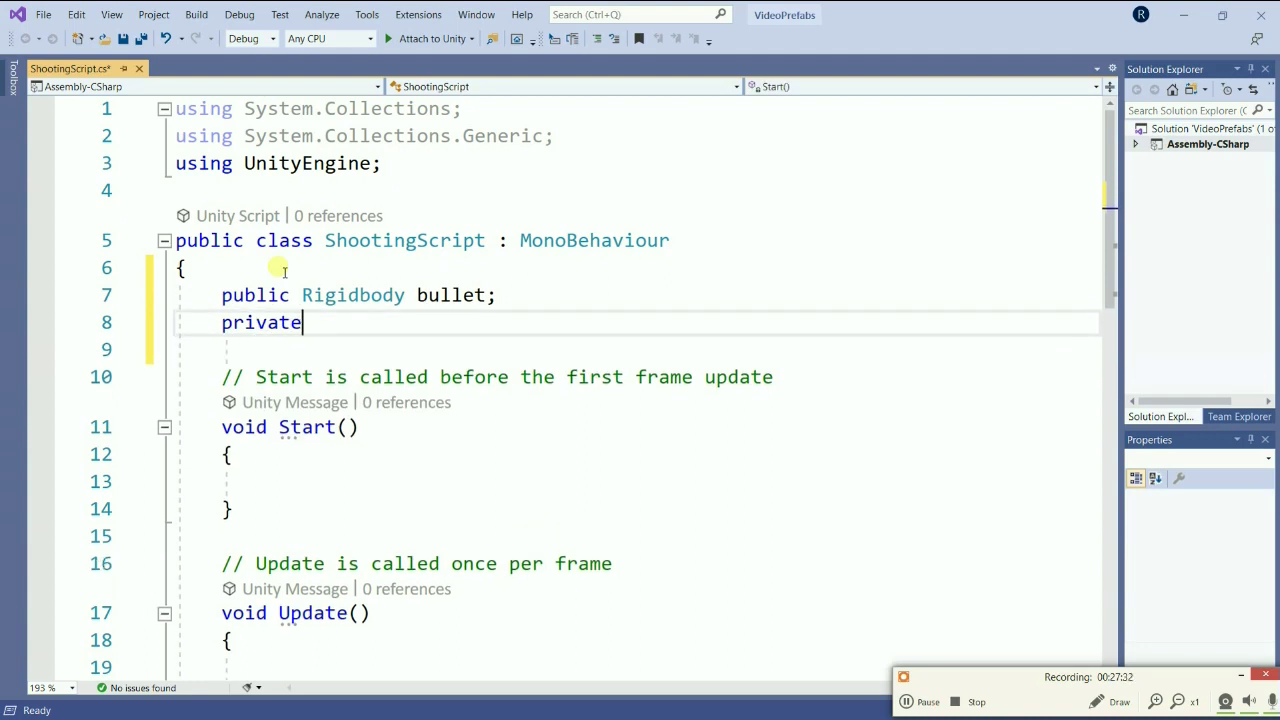
pyautogui.write(' flo')
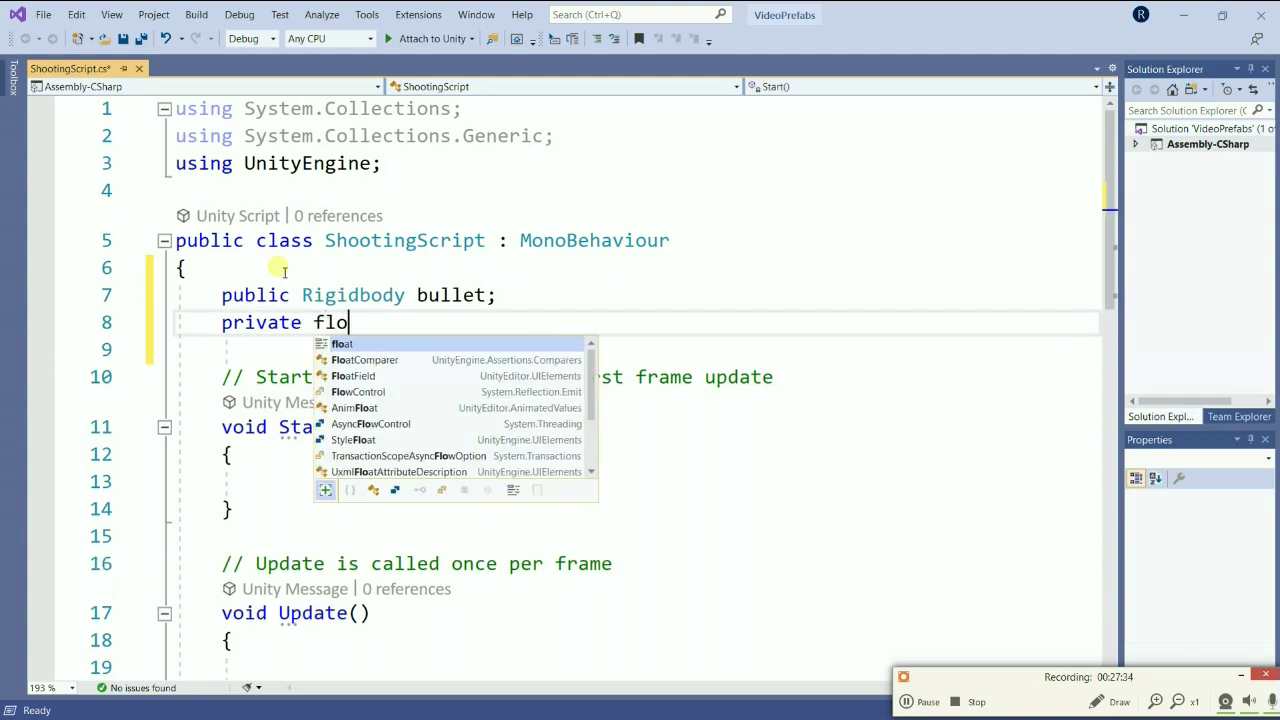
pyautogui.press('Tab')
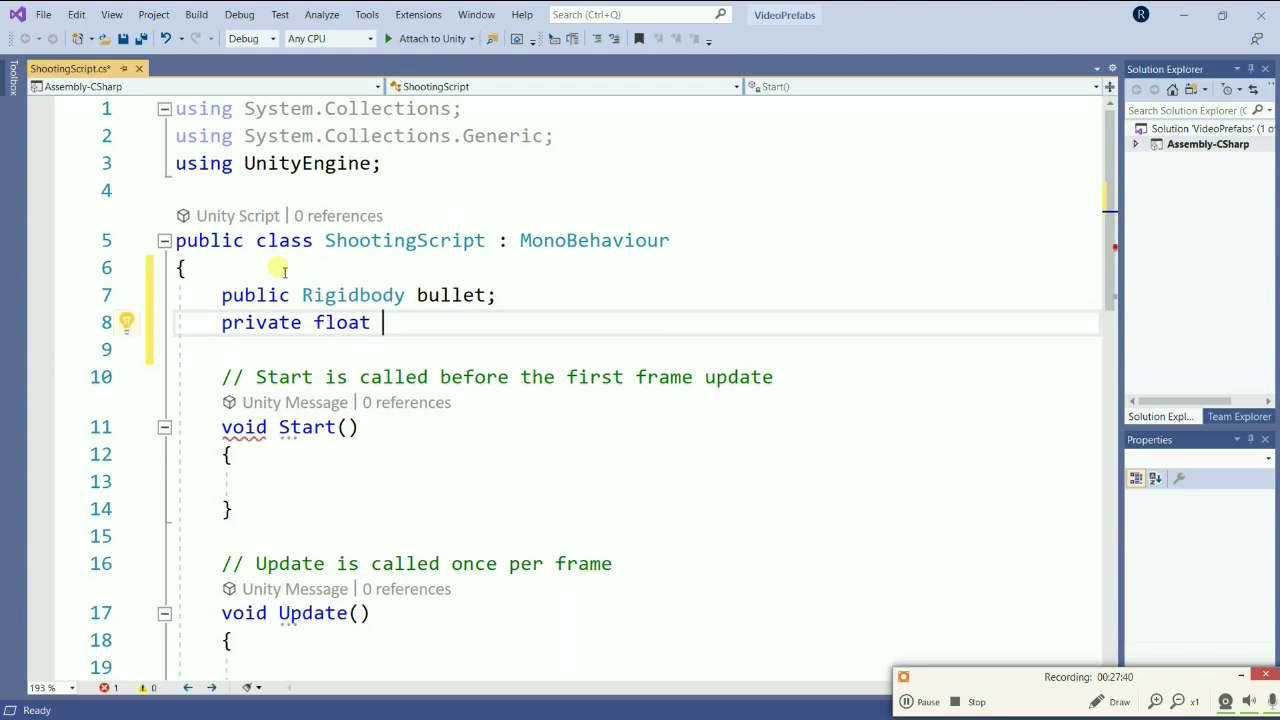
pyautogui.click(908, 694)
pyautogui.click(410, 324)
pyautogui.write('bulletSpeed')
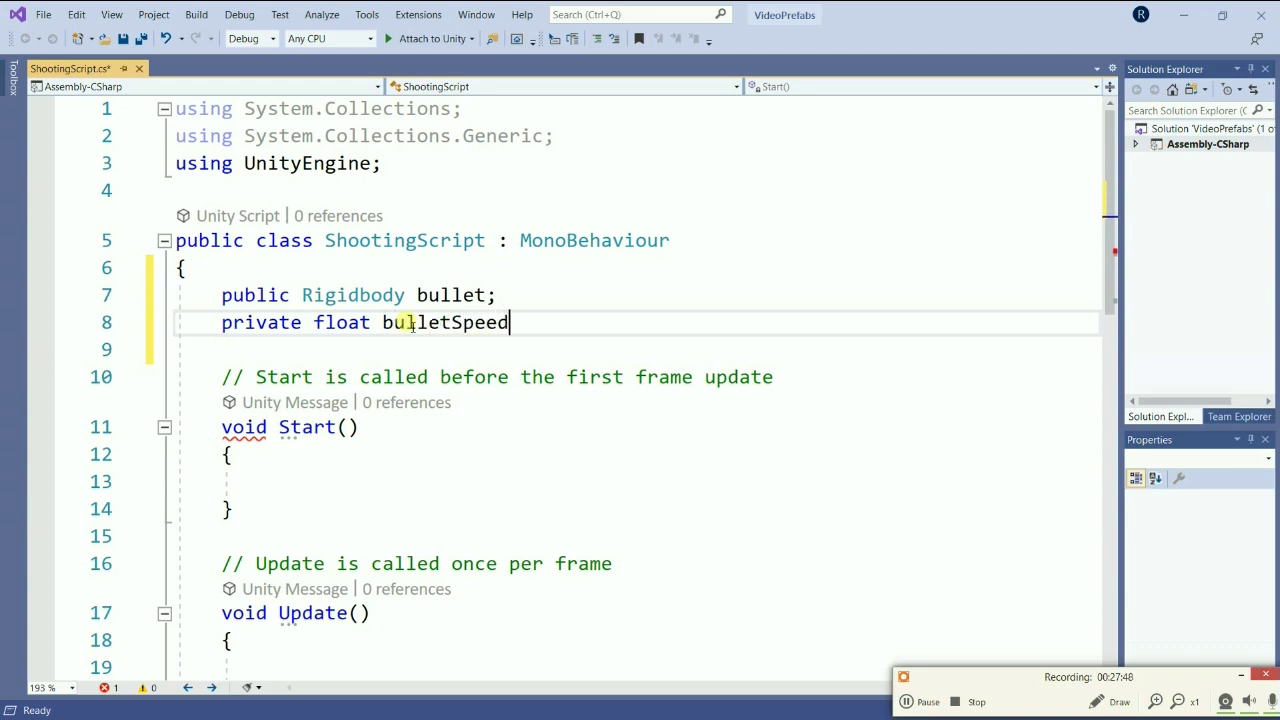
pyautogui.write(';')
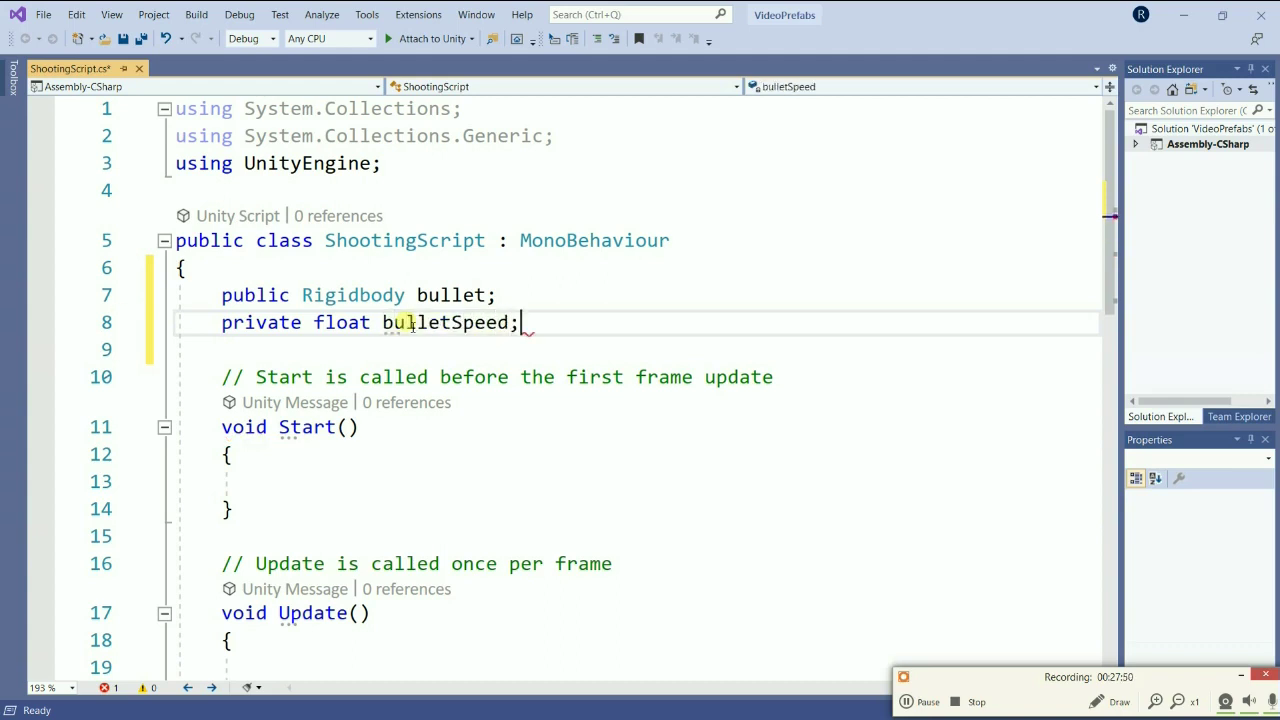
pyautogui.press('Return')
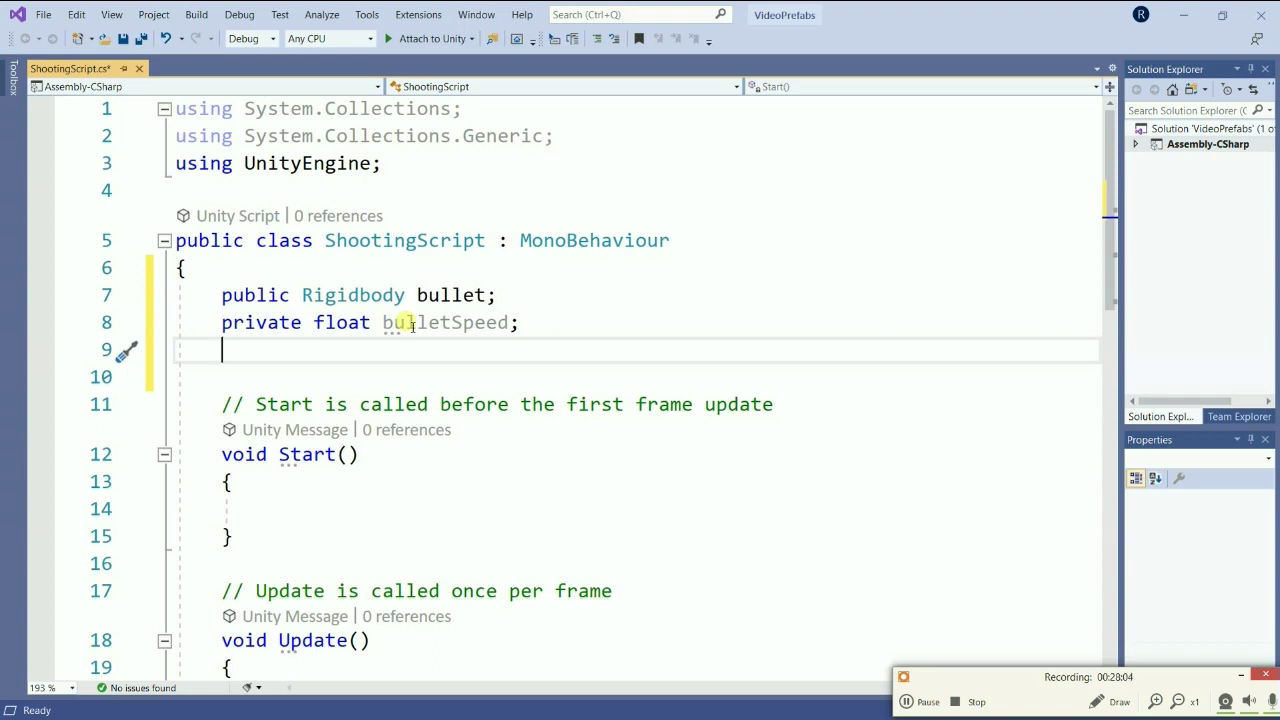
# Switch to Firefox's Unity Scripting API page and locate the example Instantiate line.
pyautogui.hotkey('alt', 'Tab')
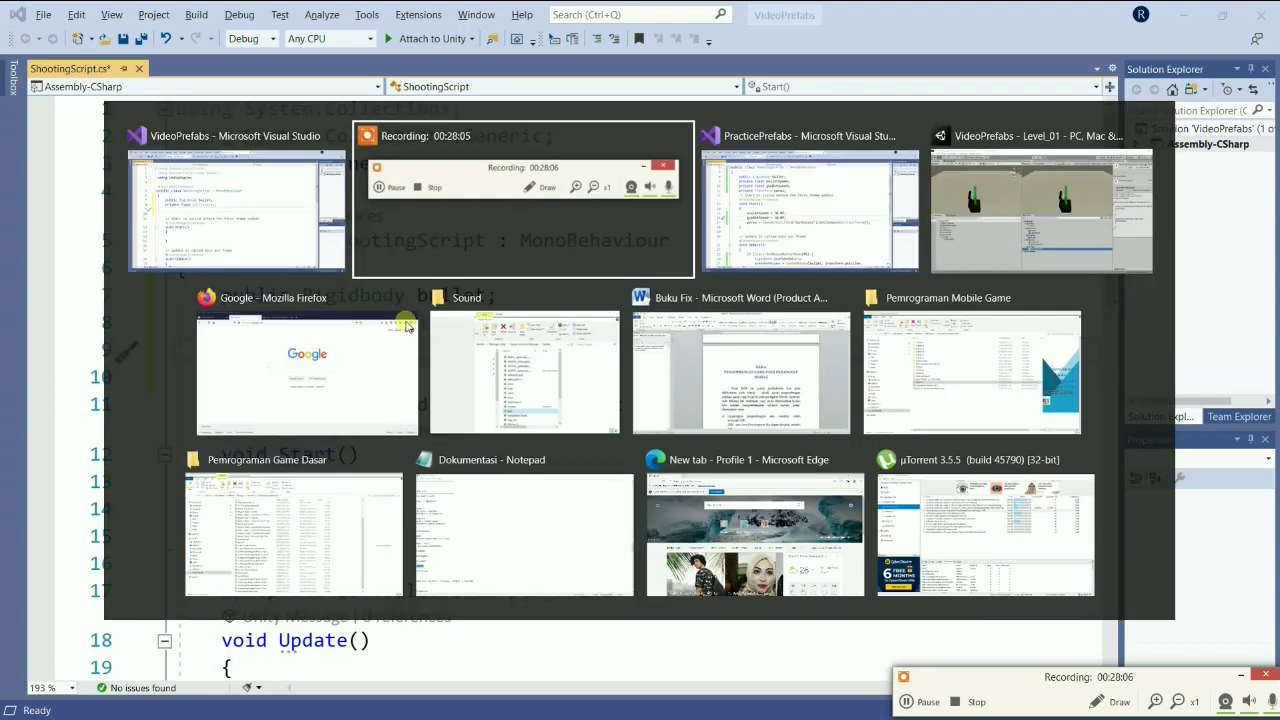
pyautogui.hotkey('alt', 'Tab')
pyautogui.hotkey('alt', 'Tab')
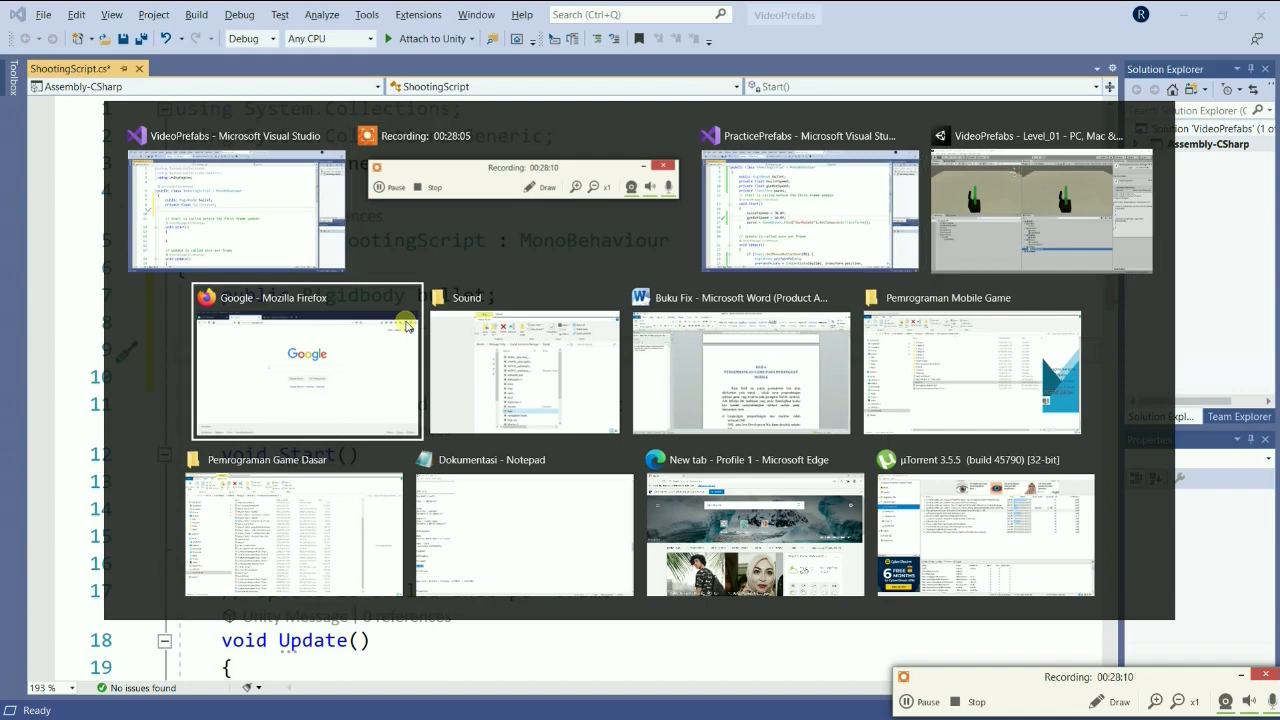
pyautogui.click(407, 327)
pyautogui.click(470, 38)
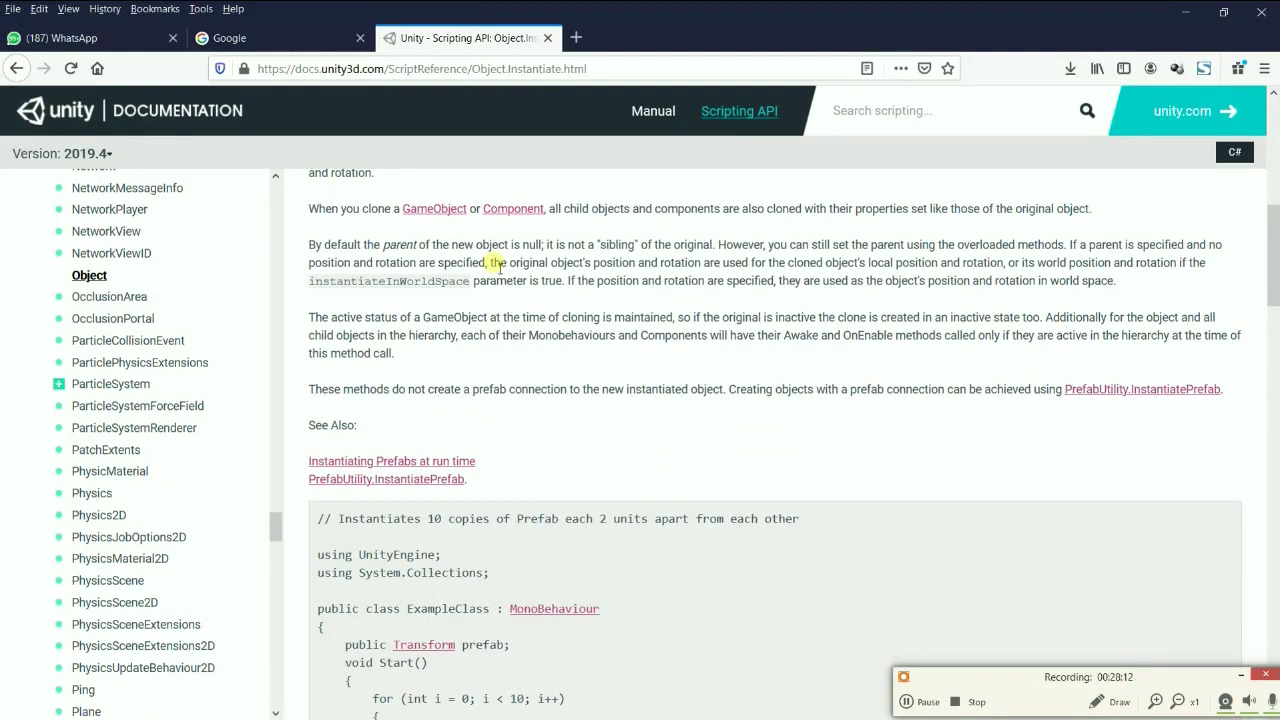
pyautogui.scroll(-5, 615, 418)
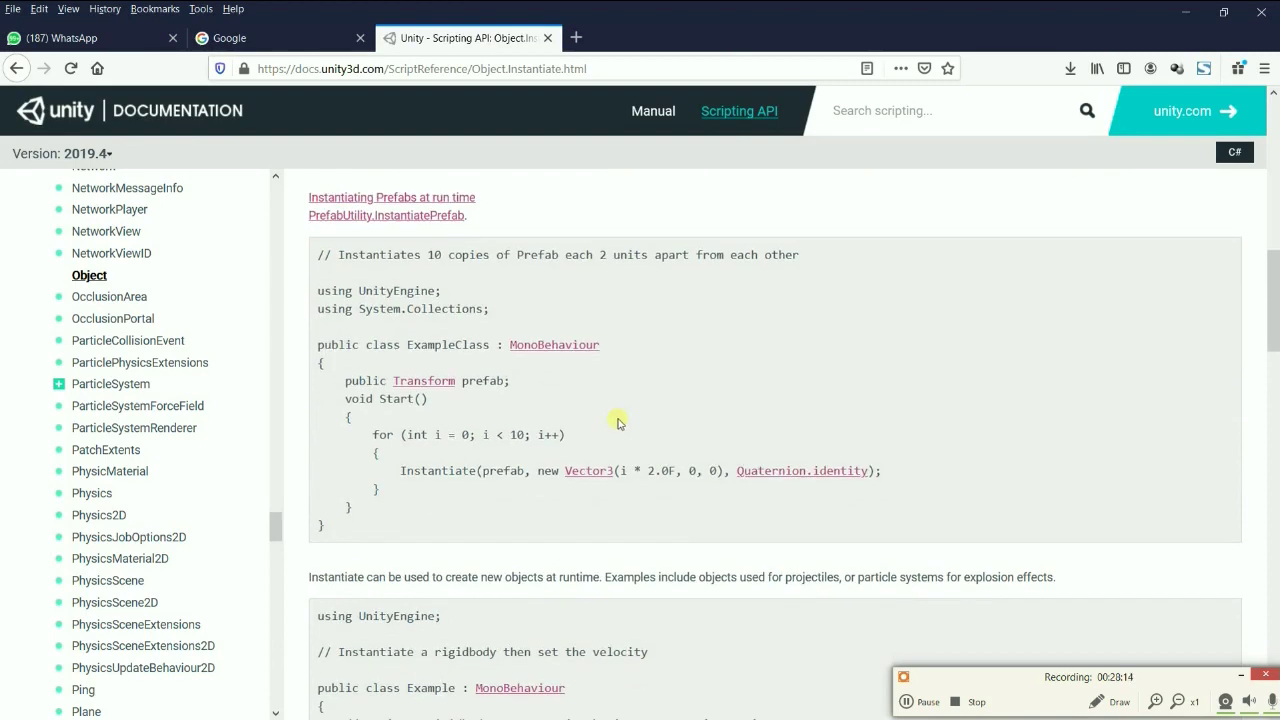
pyautogui.keyDown('ctrl'); pyautogui.scroll(3, 617, 423); pyautogui.keyUp('ctrl')
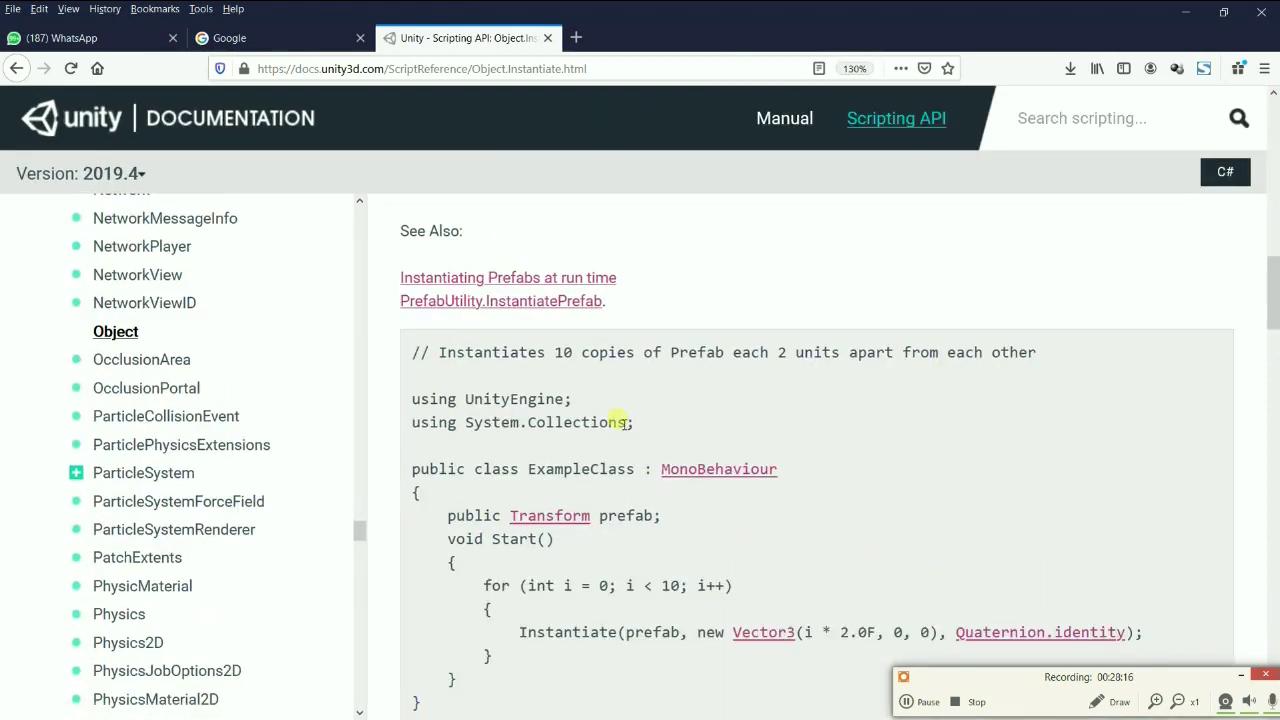
pyautogui.scroll(-6, 617, 423)
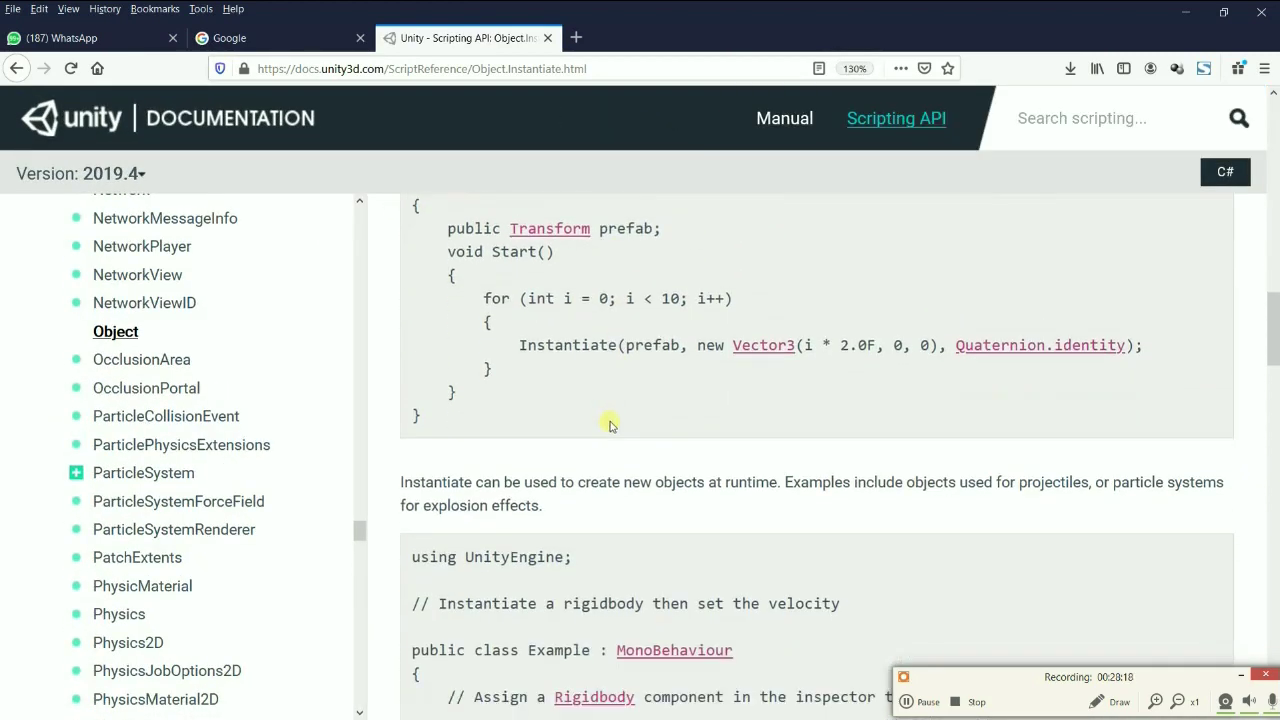
pyautogui.moveTo(617, 296); pyautogui.dragTo(922, 284)
pyautogui.click(853, 338)
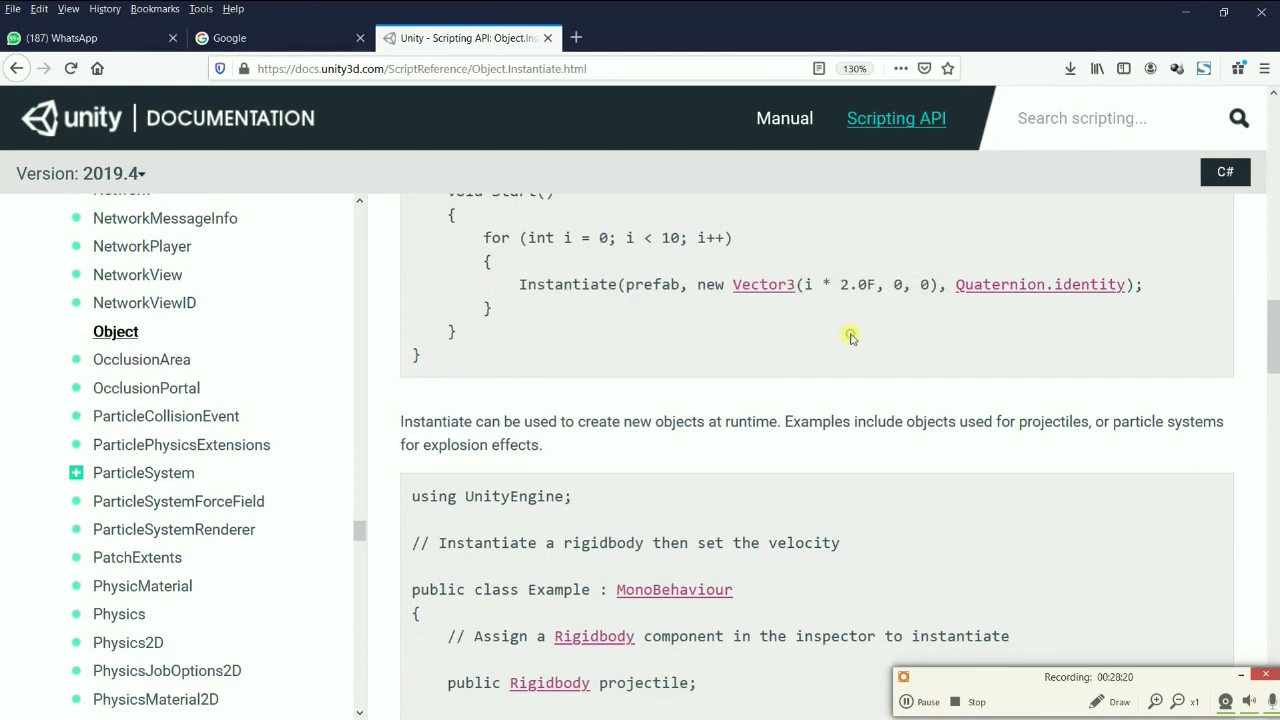
# Highlight the Instantiate arguments: the prefab, the new Vector3 position and Quaternion.identity.
pyautogui.scroll(3, 851, 338)
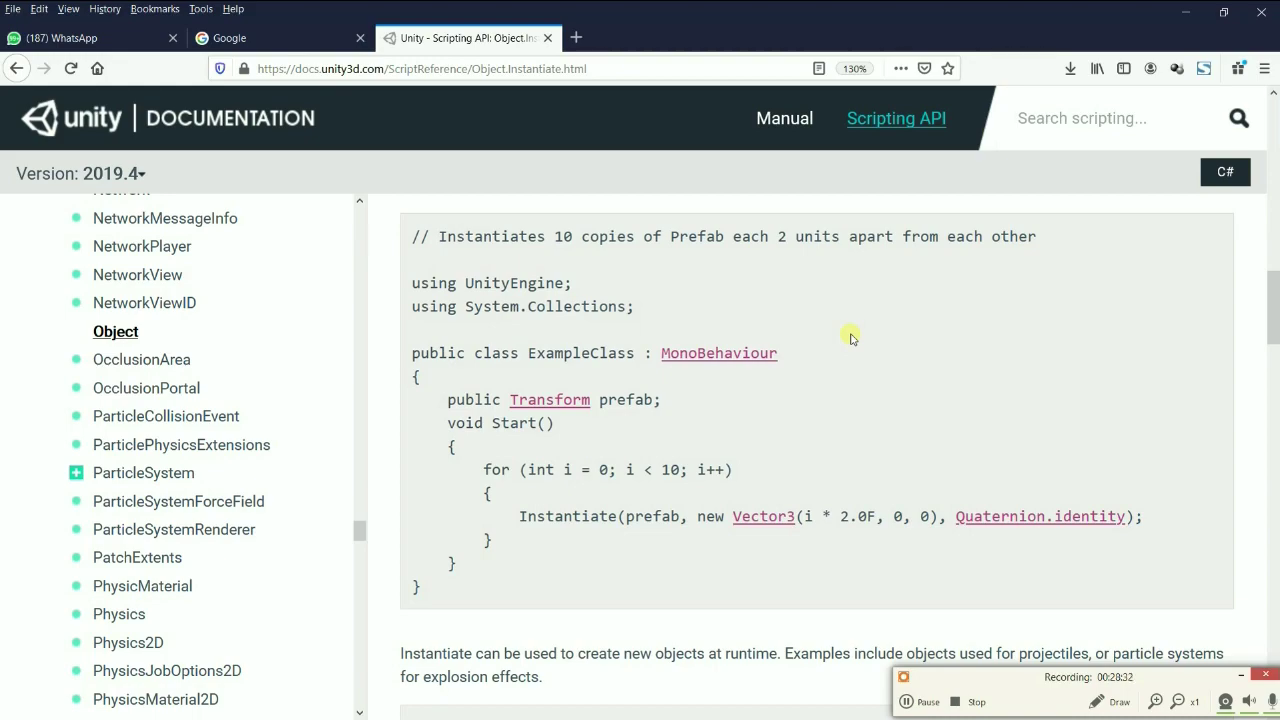
pyautogui.scroll(5, 814, 383)
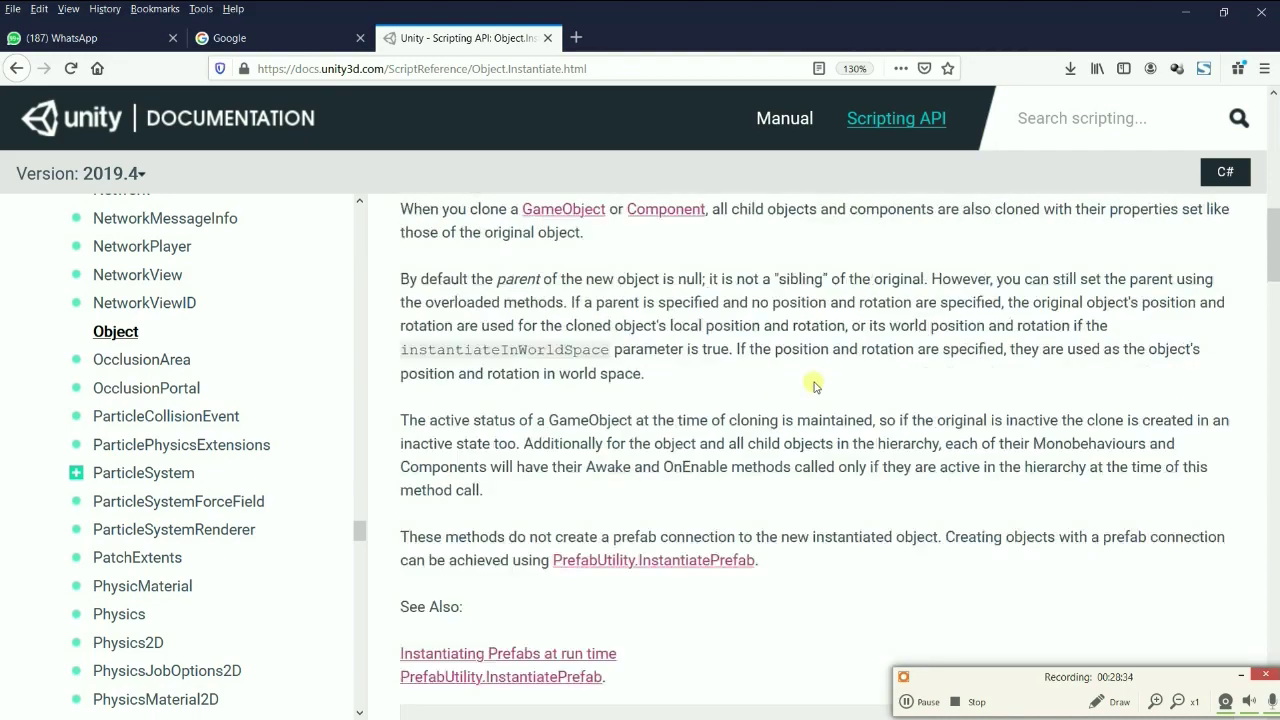
pyautogui.scroll(3, 814, 383)
pyautogui.scroll(3, 814, 385)
pyautogui.scroll(3, 814, 387)
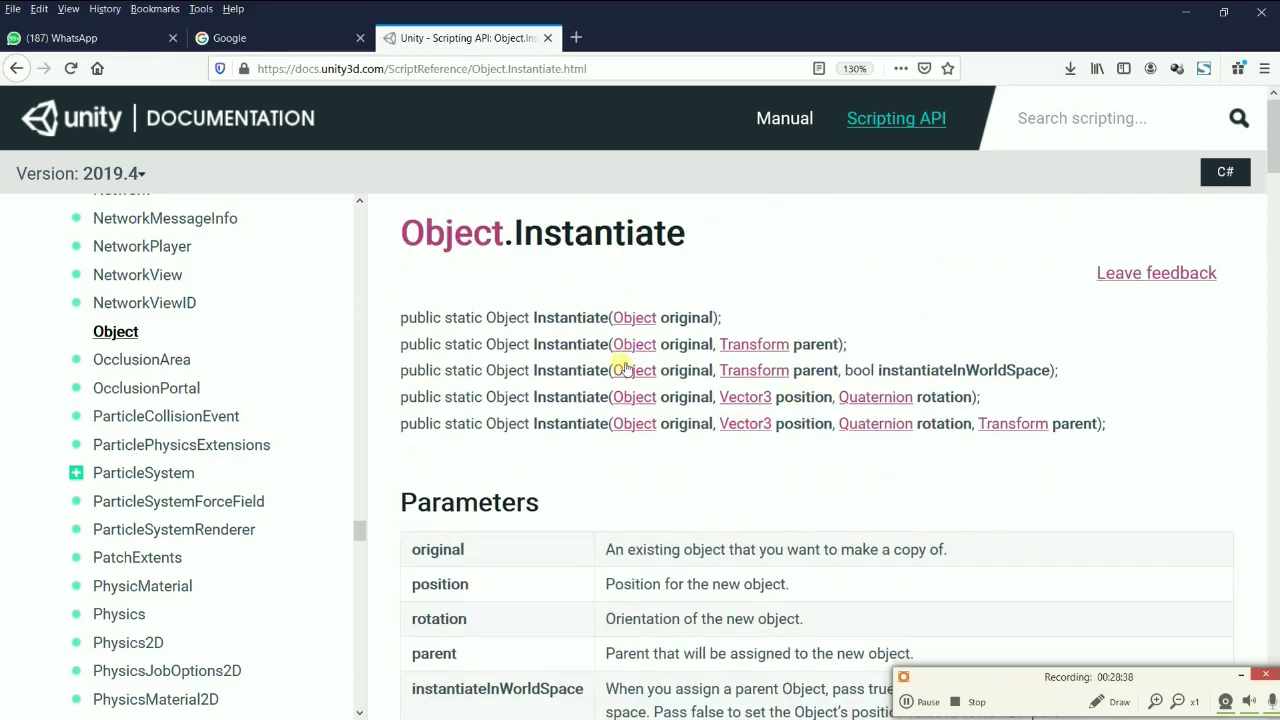
pyautogui.scroll(-3, 714, 408)
pyautogui.scroll(-5, 737, 429)
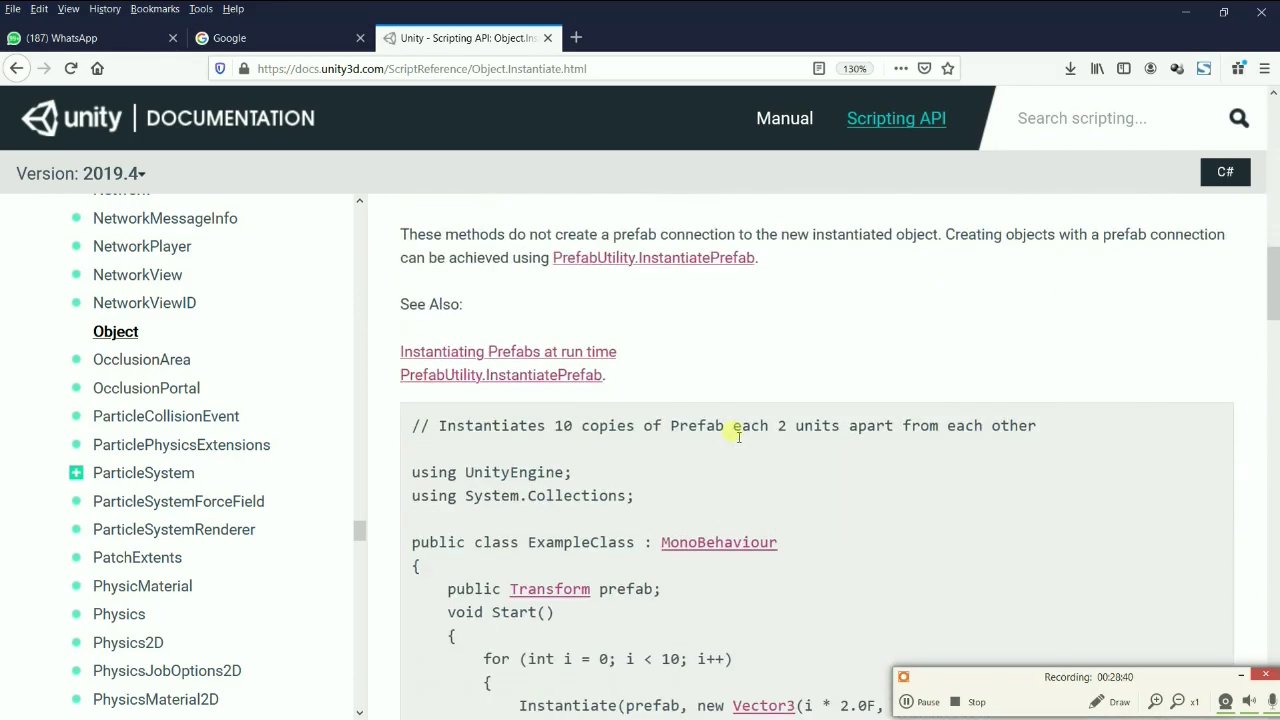
pyautogui.scroll(-5, 737, 429)
pyautogui.scroll(3, 737, 429)
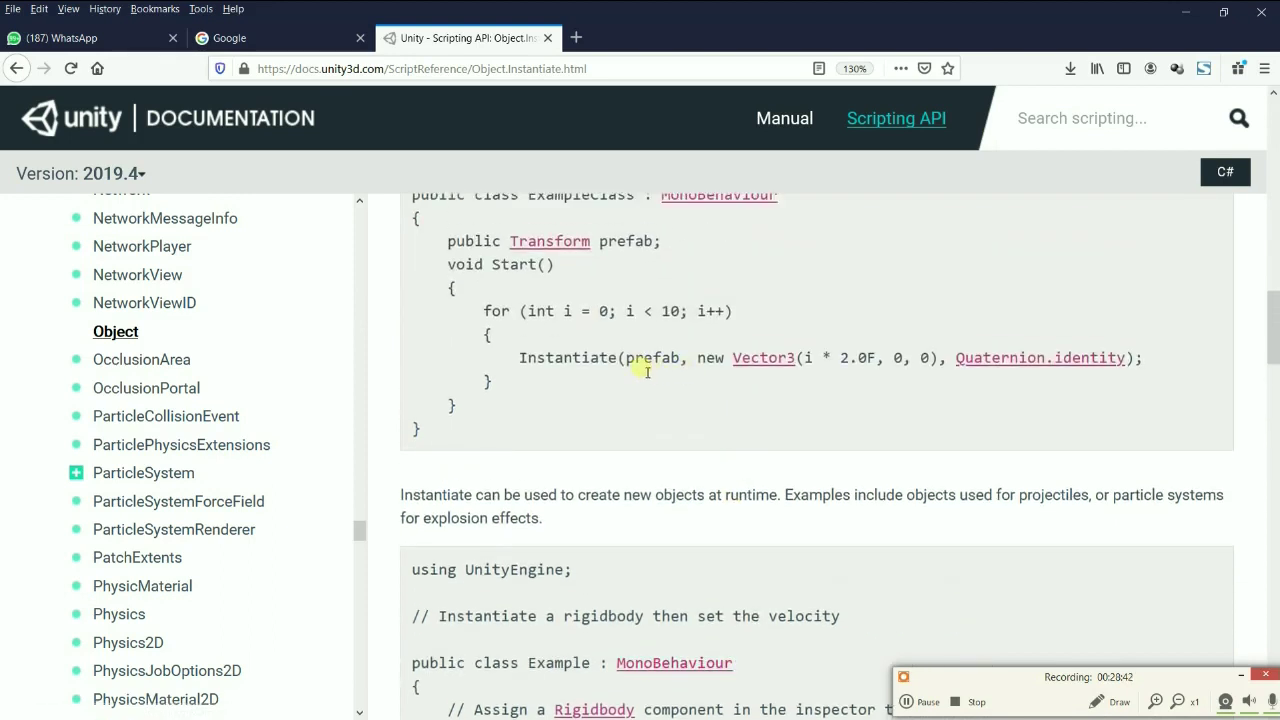
pyautogui.moveTo(625, 358); pyautogui.dragTo(694, 364)
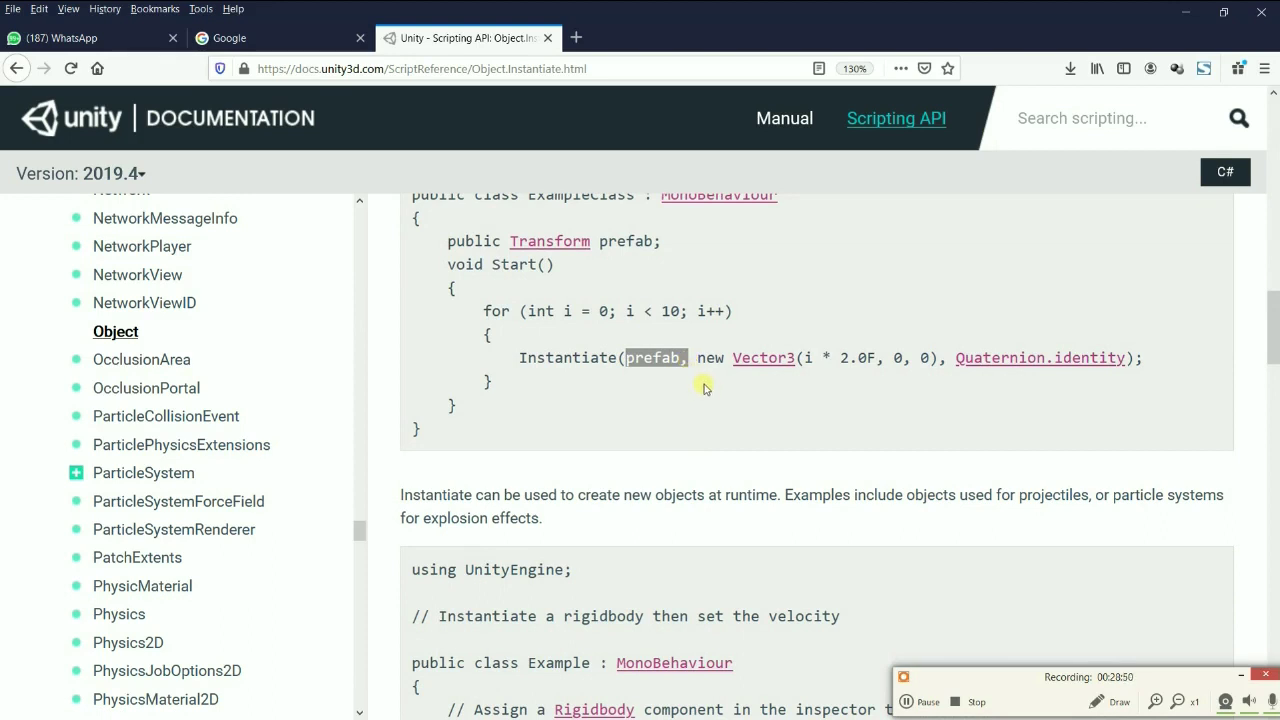
pyautogui.click(679, 372)
pyautogui.moveTo(624, 358); pyautogui.dragTo(687, 358)
pyautogui.moveTo(690, 360); pyautogui.dragTo(942, 372)
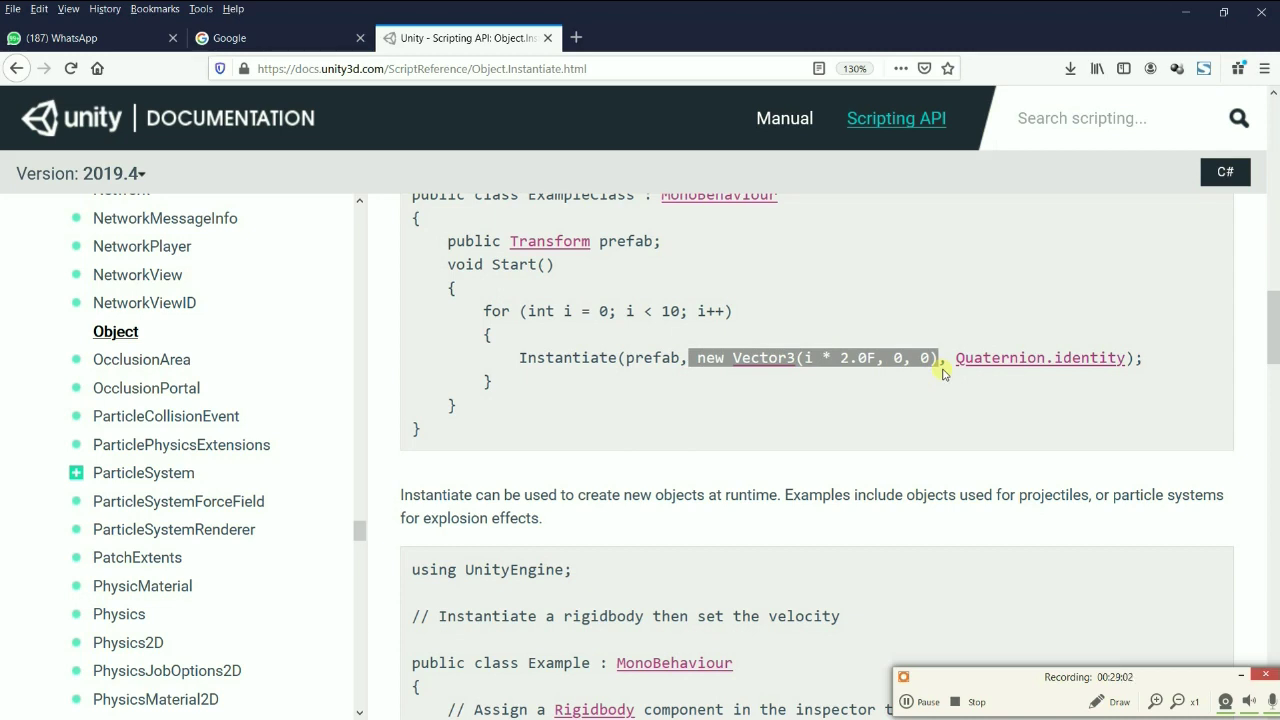
pyautogui.click(973, 381)
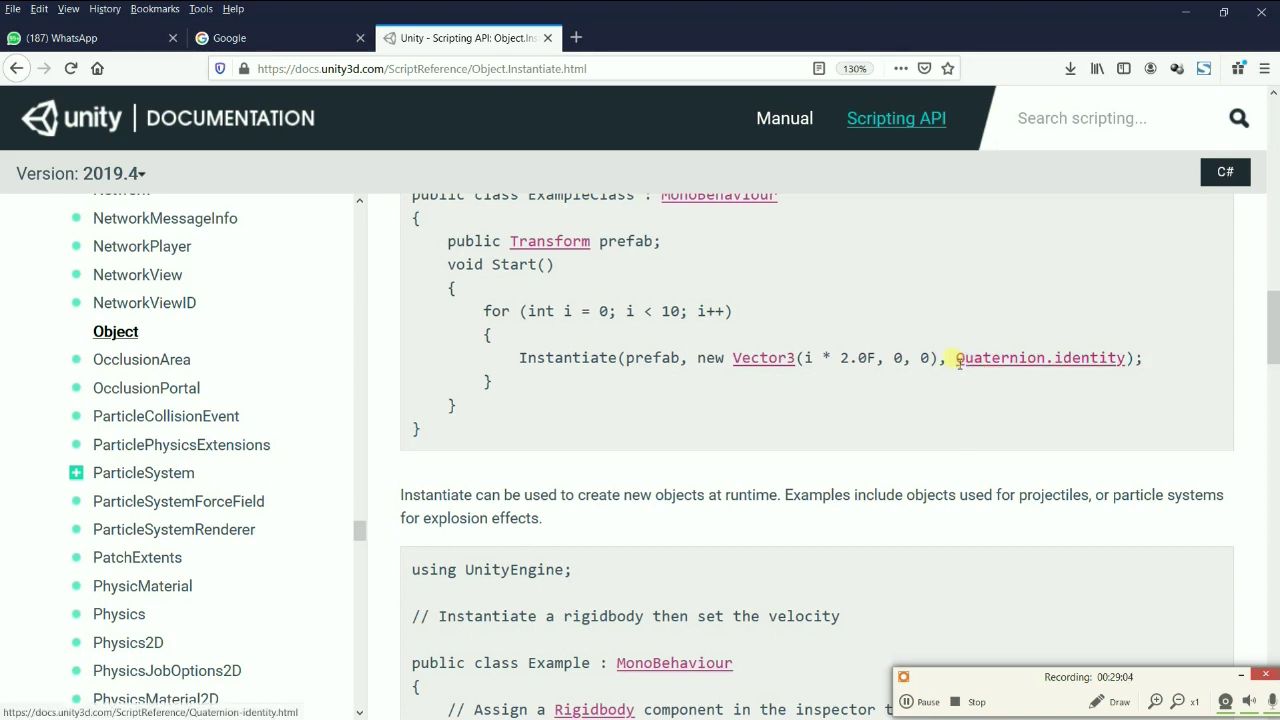
pyautogui.moveTo(949, 362); pyautogui.dragTo(1129, 364)
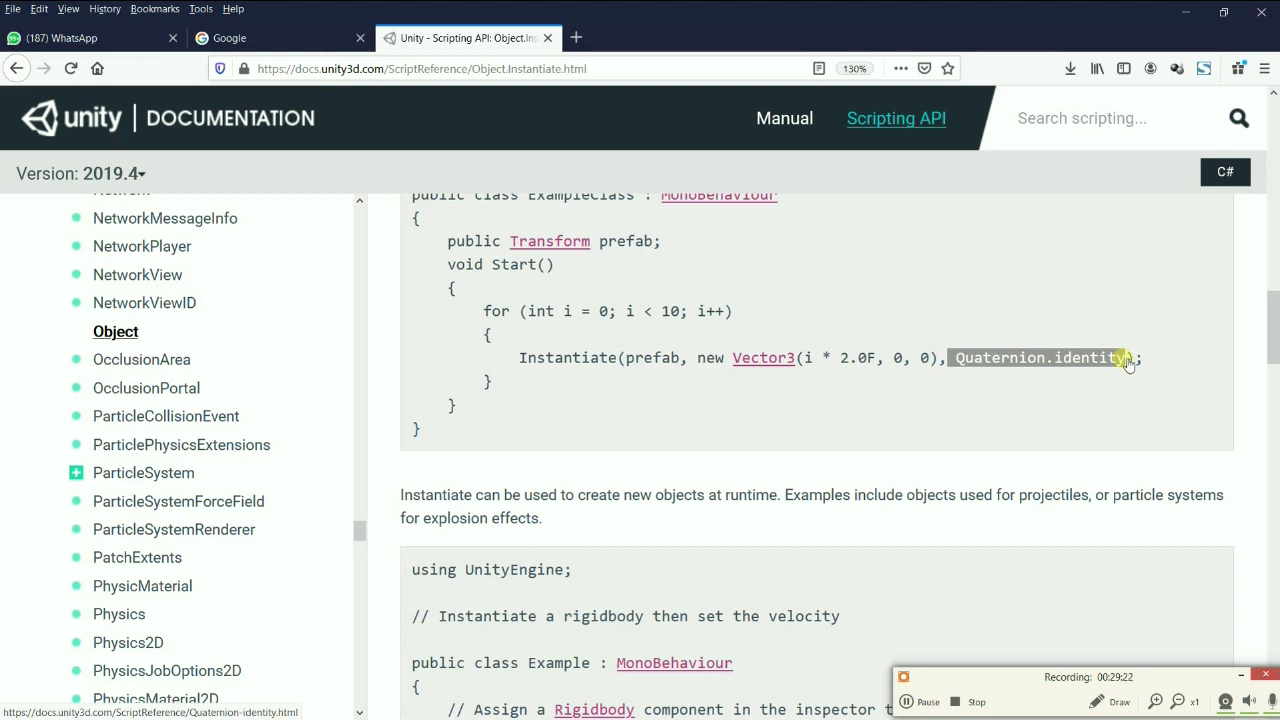
# Write 'if (Input.GetMouseButtonDown(0)) { }' in Update with an empty line between the braces.
pyautogui.hotkey('alt', 'Tab')
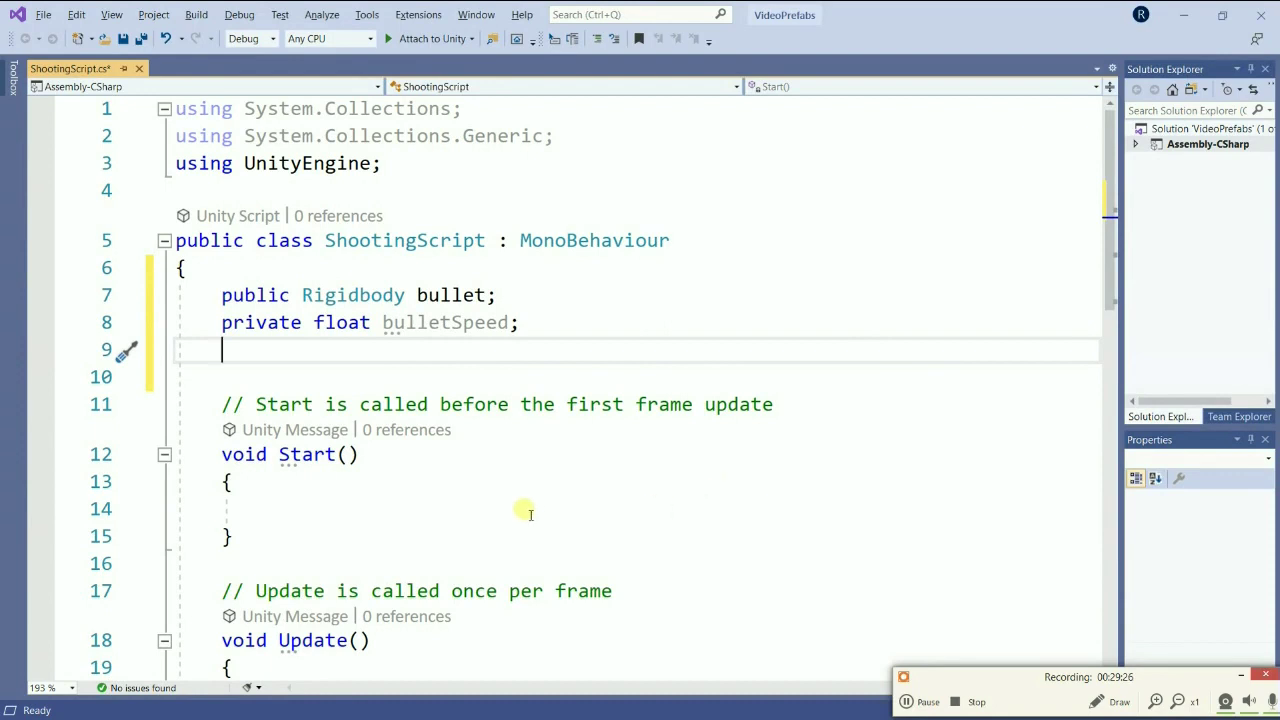
pyautogui.scroll(-3, 485, 508)
pyautogui.click(287, 445)
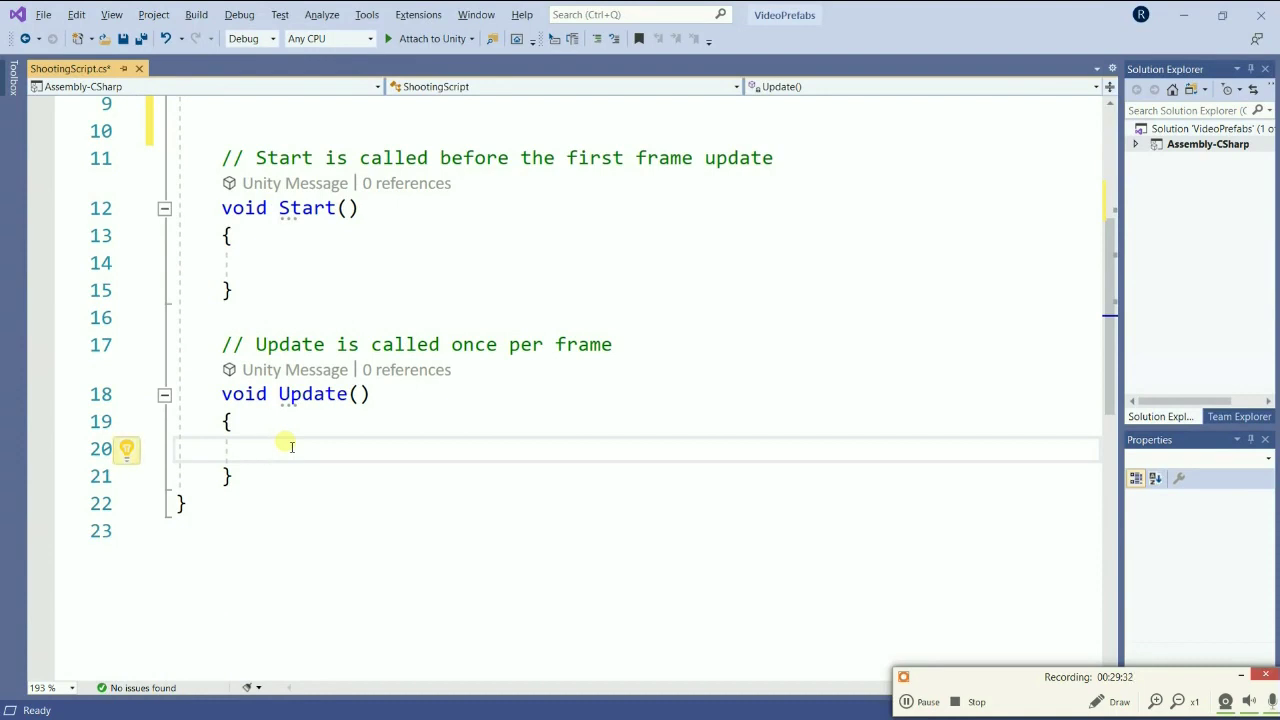
pyautogui.write('if ()')
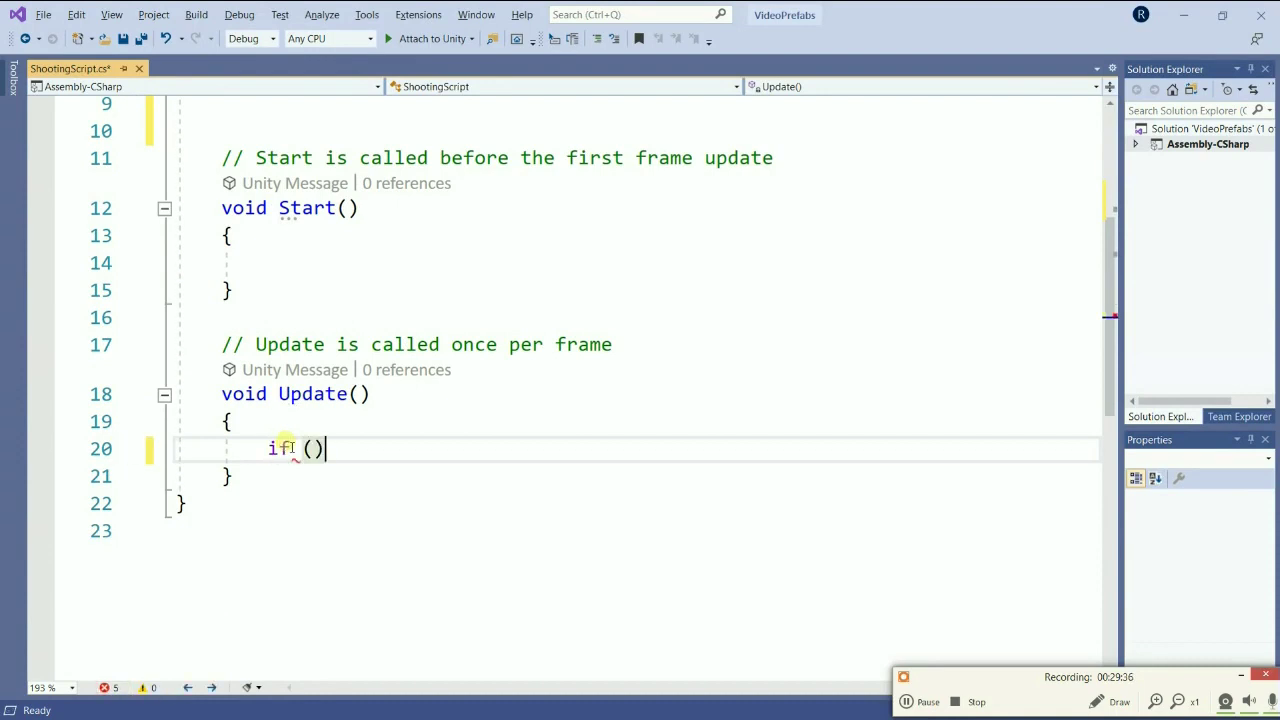
pyautogui.press('Left')
pyautogui.write('Input.')
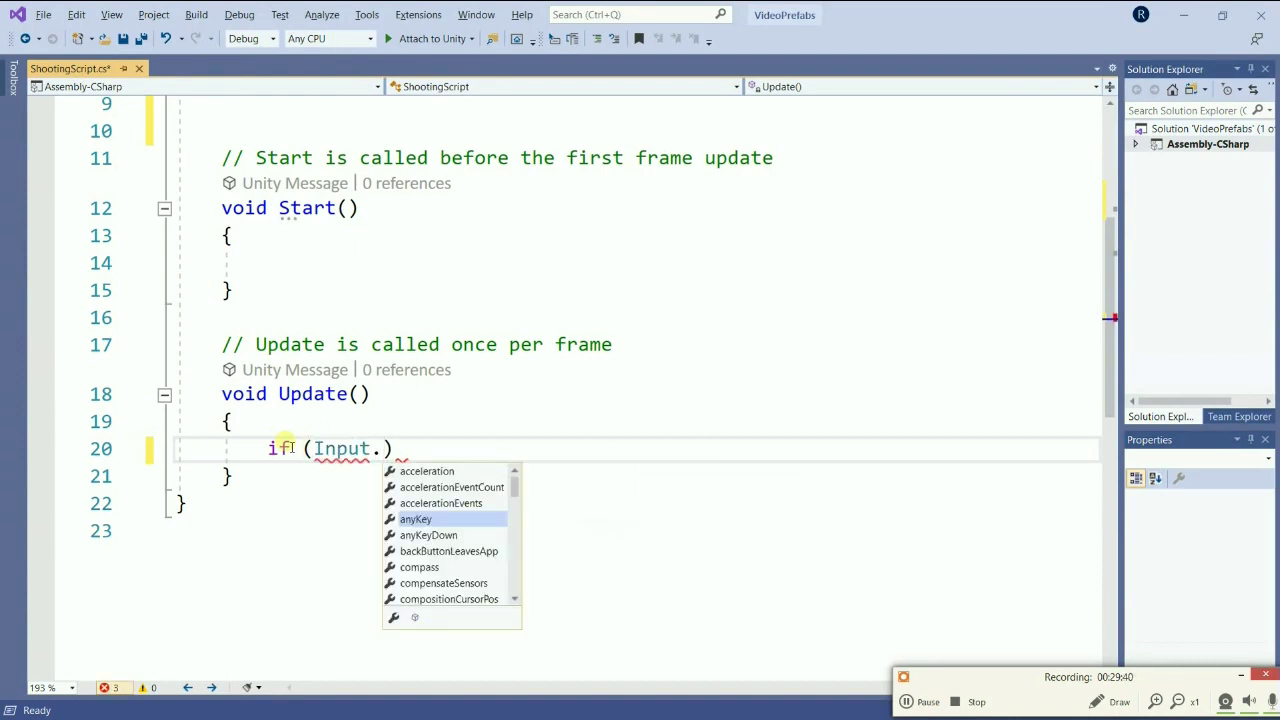
pyautogui.write('GetMou')
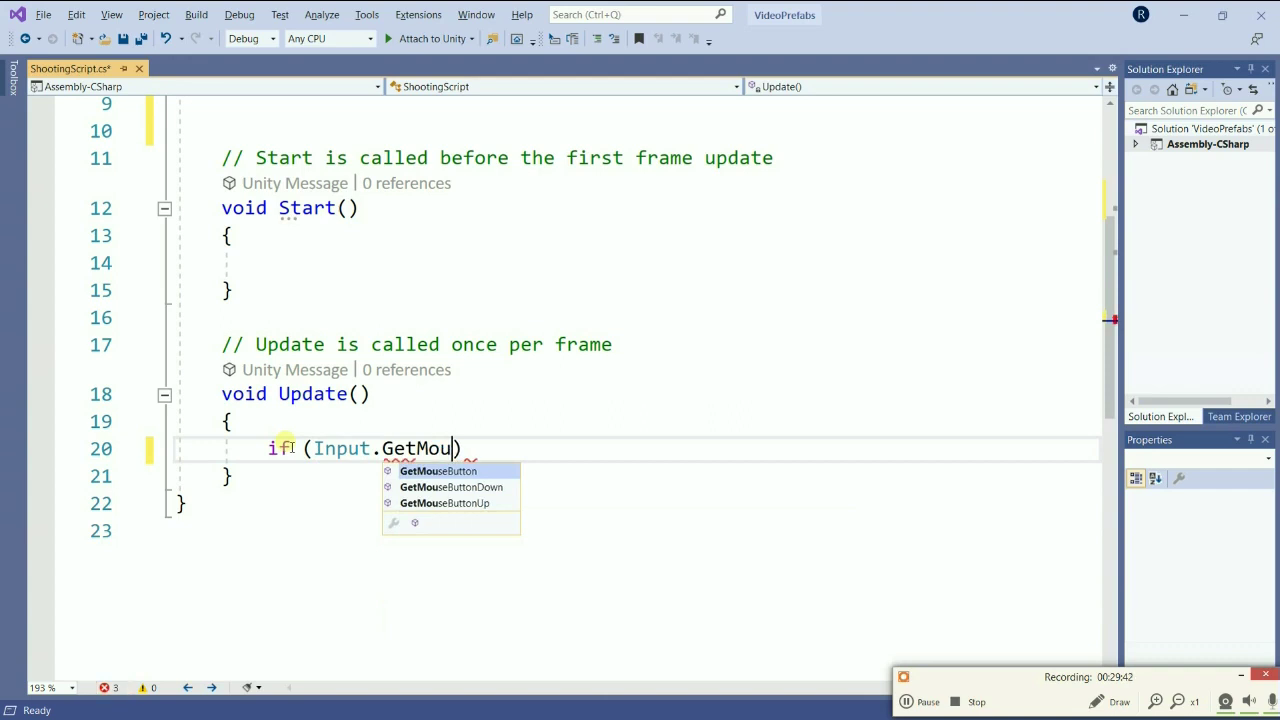
pyautogui.press('Tab')
pyautogui.write('(0')
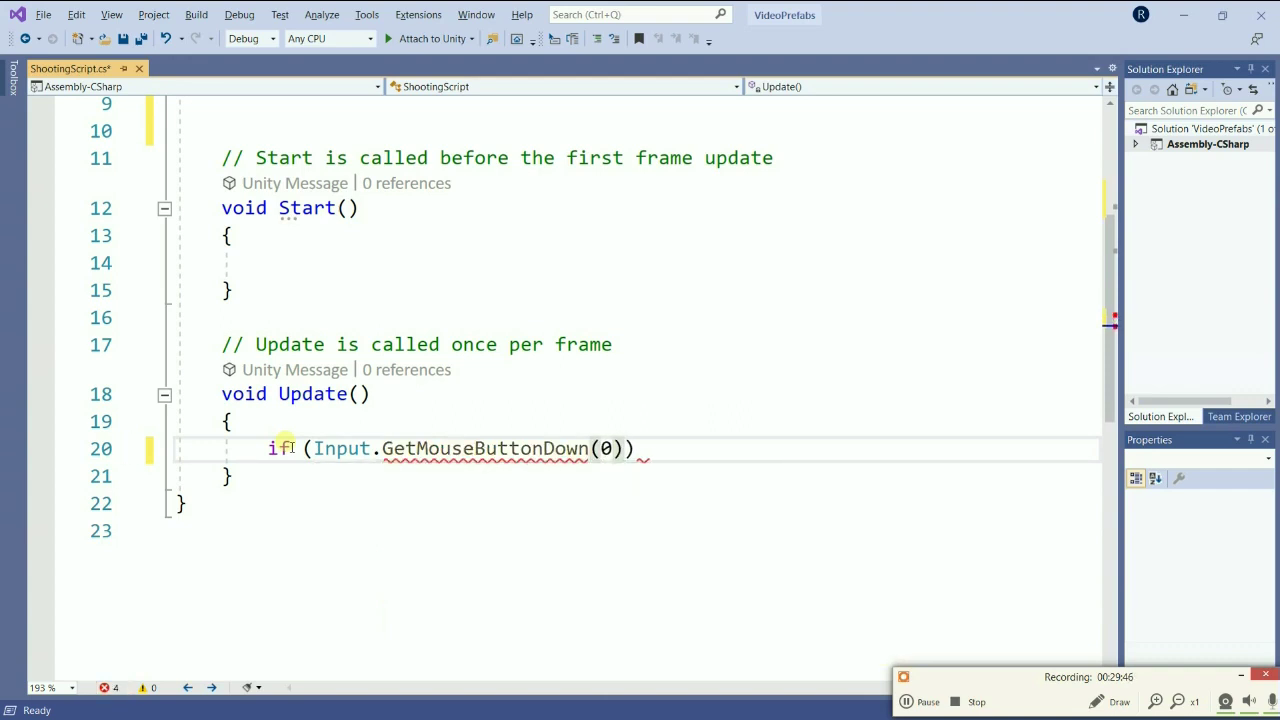
pyautogui.write(')) {')
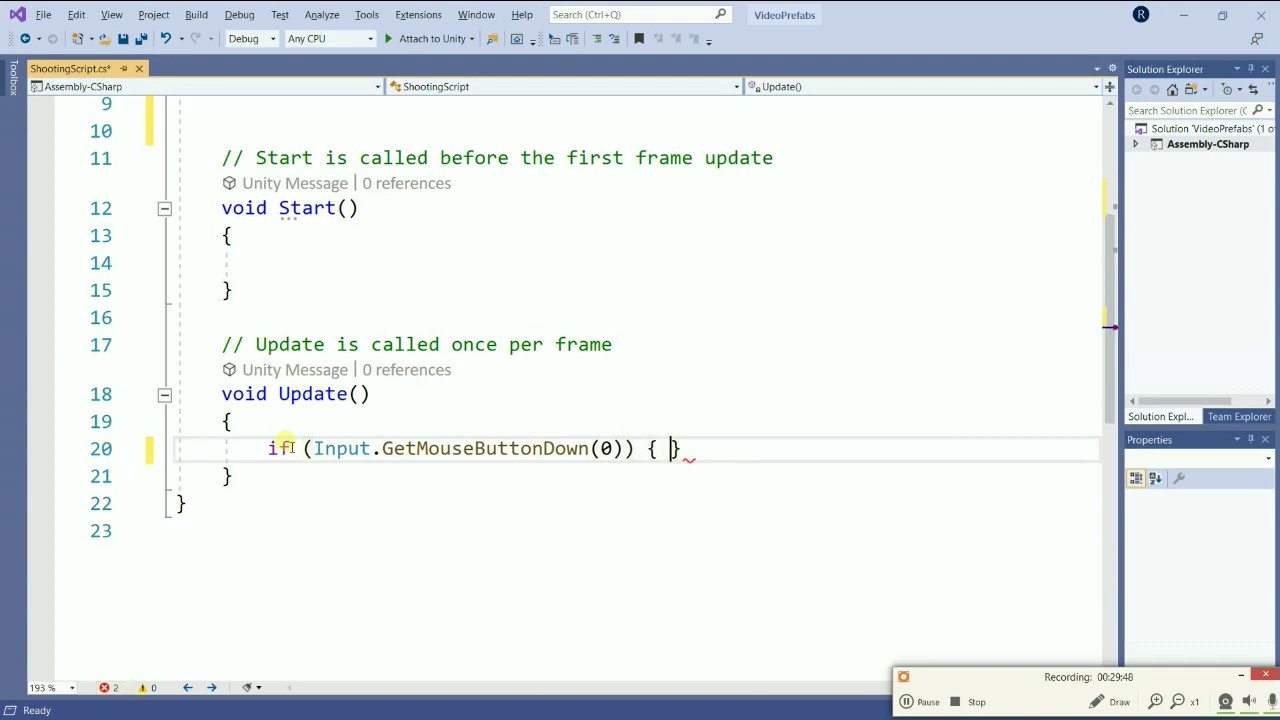
pyautogui.press('Return')
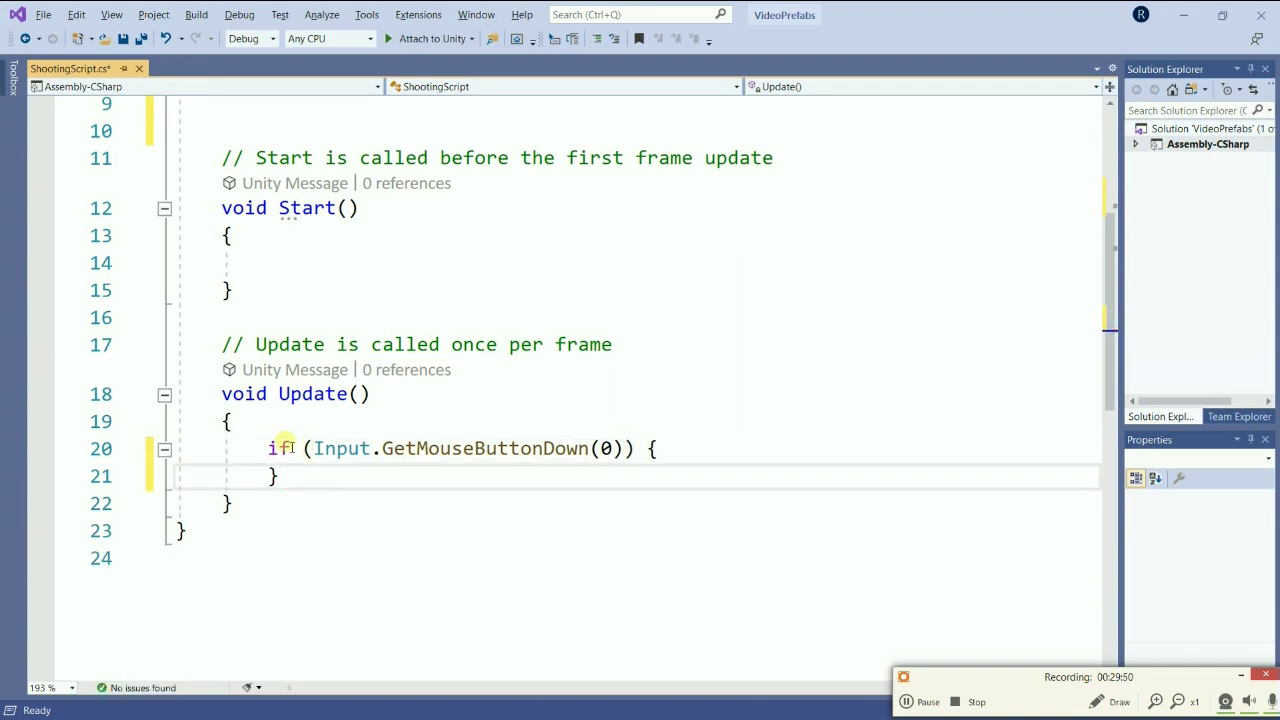
pyautogui.moveTo(315, 448); pyautogui.dragTo(371, 448)
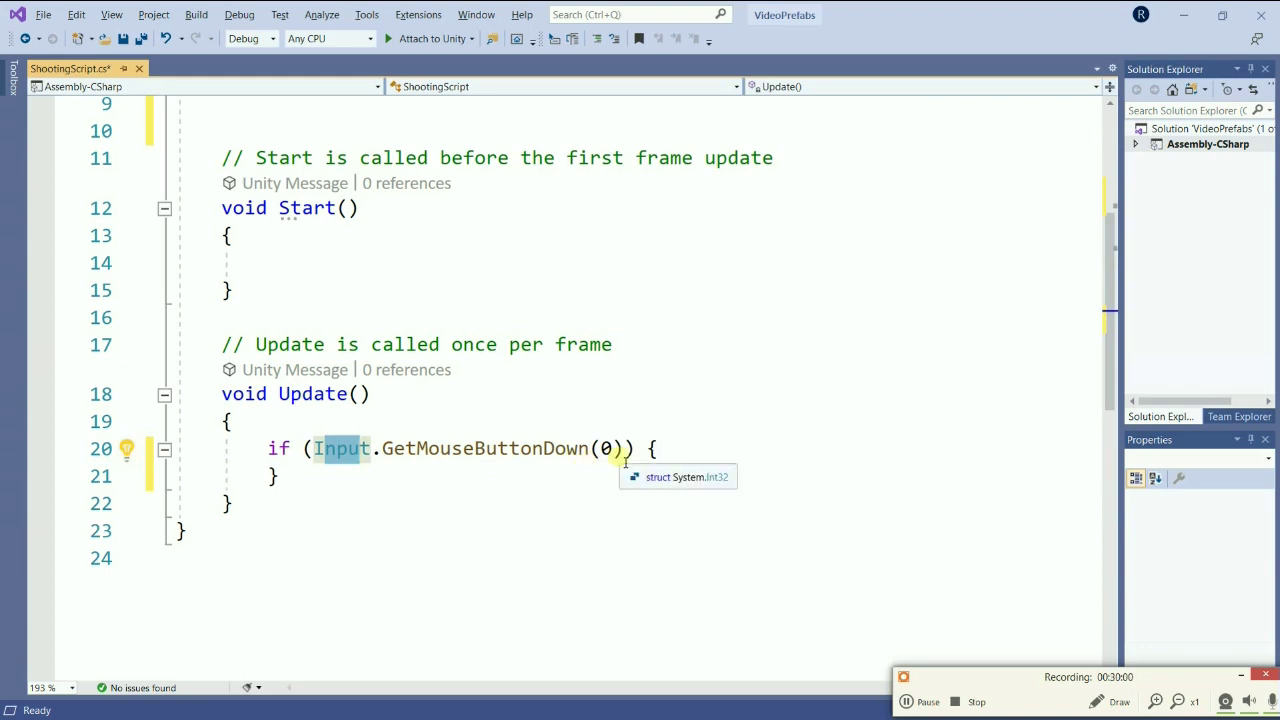
pyautogui.click(382, 531)
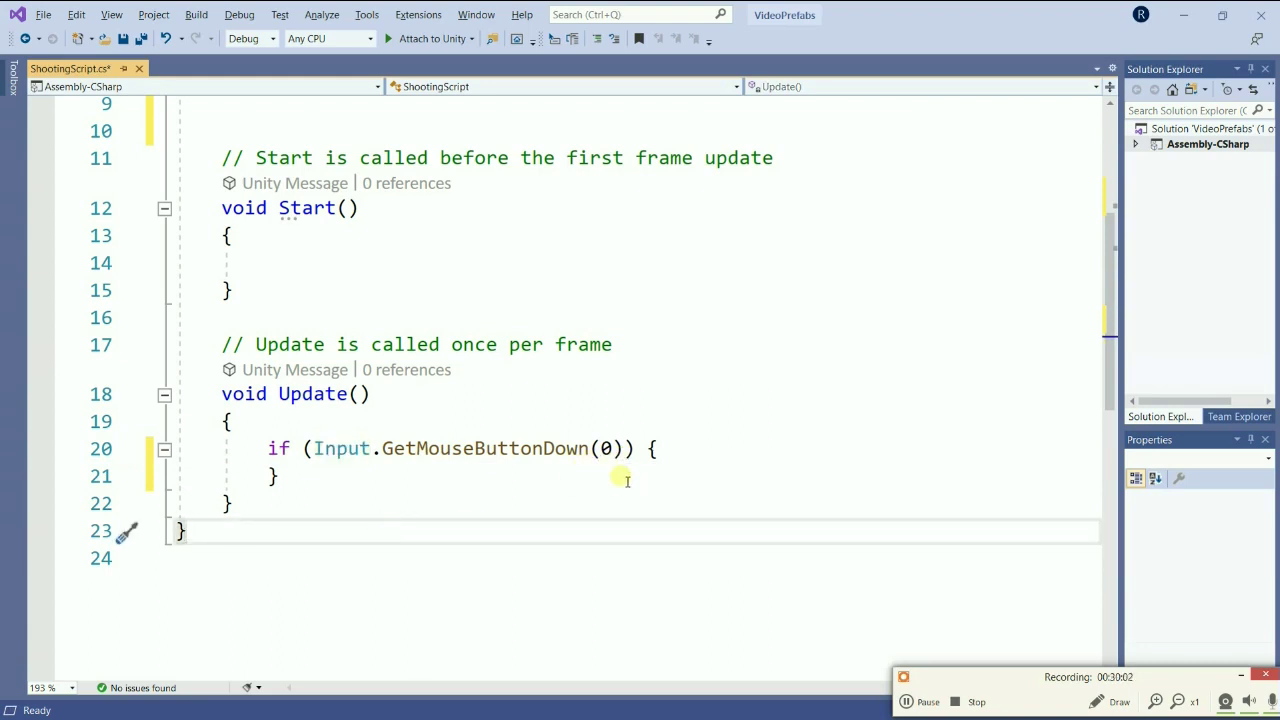
pyautogui.click(672, 455)
pyautogui.press('Return')
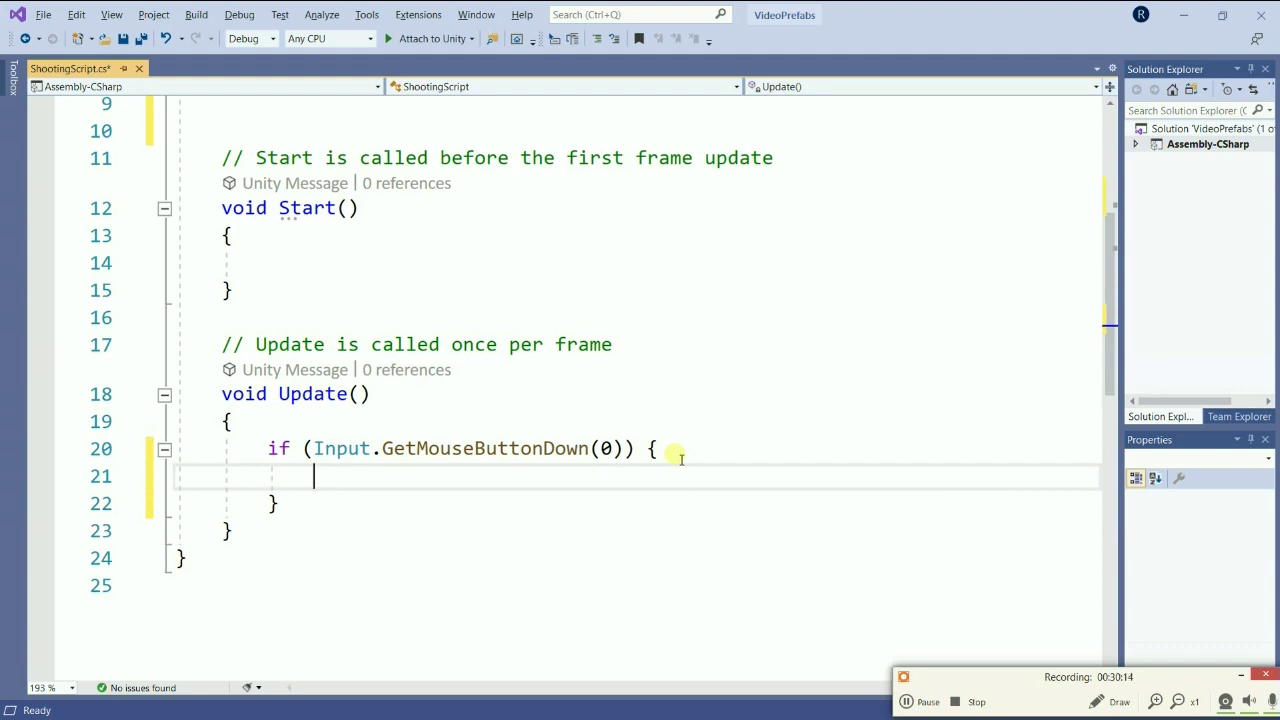
# Start an Instantiate call inside the click check with bullet as its first argument.
pyautogui.hotkey('alt', 'Tab')
pyautogui.hotkey('alt', 'Tab')
pyautogui.write('I')
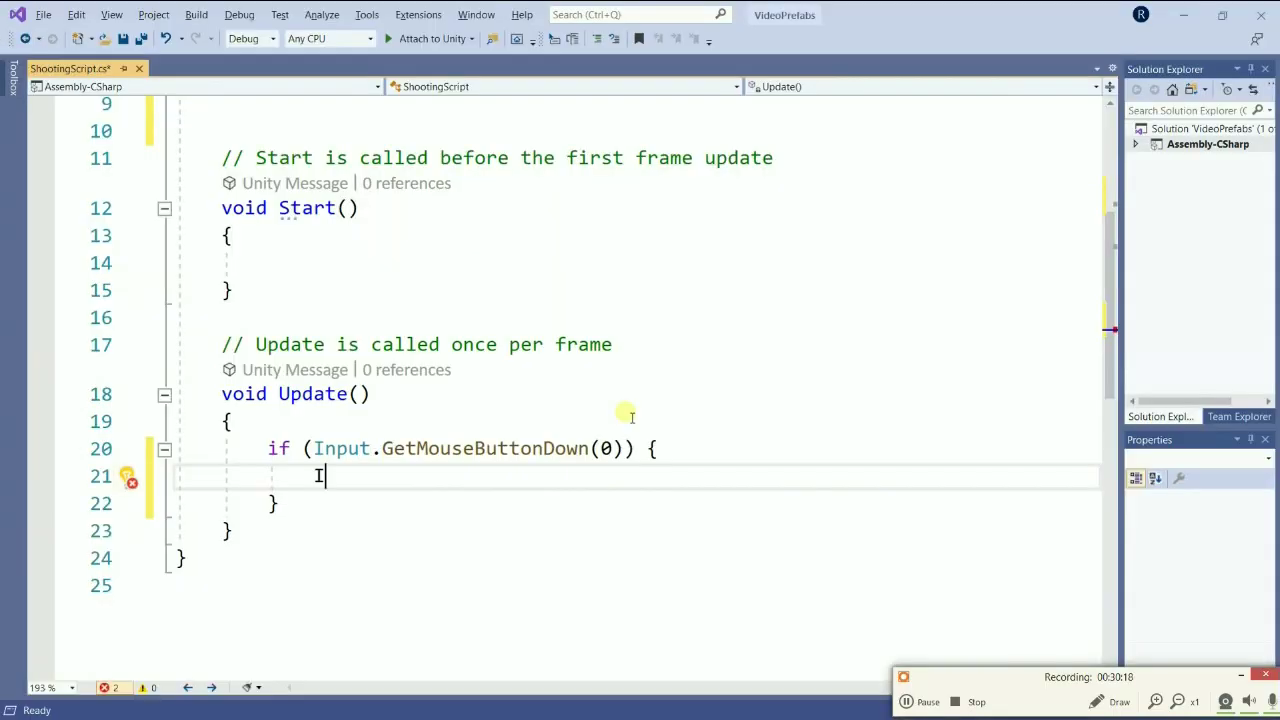
pyautogui.write('ns')
pyautogui.press('BackSpace')
pyautogui.press('BackSpace')
pyautogui.press('BackSpace')
pyautogui.write('Ins')
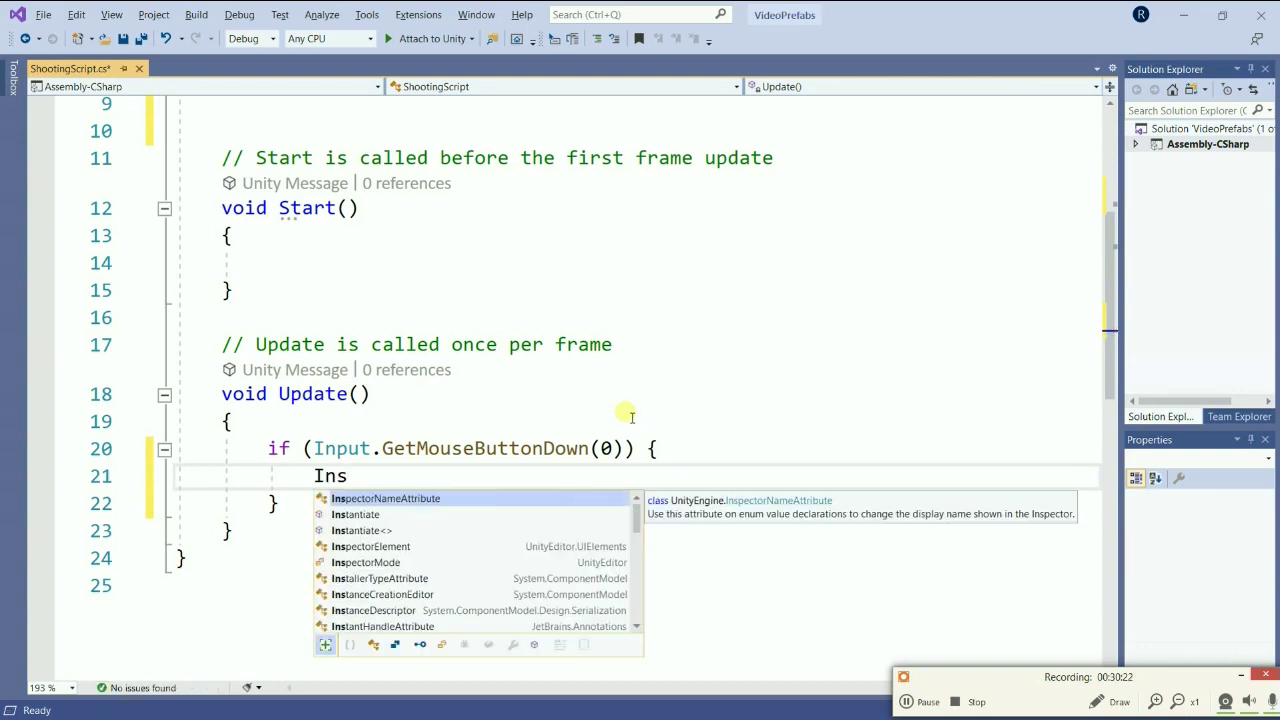
pyautogui.write('ta')
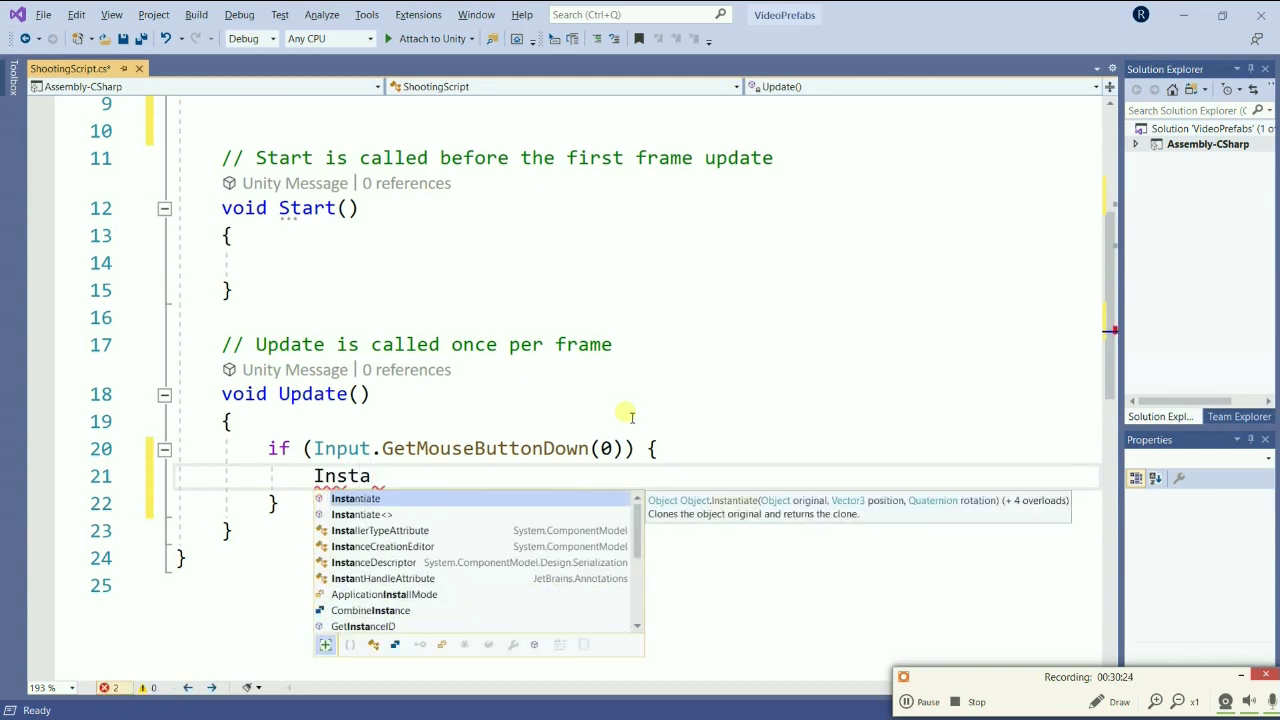
pyautogui.press('Tab')
pyautogui.write('()')
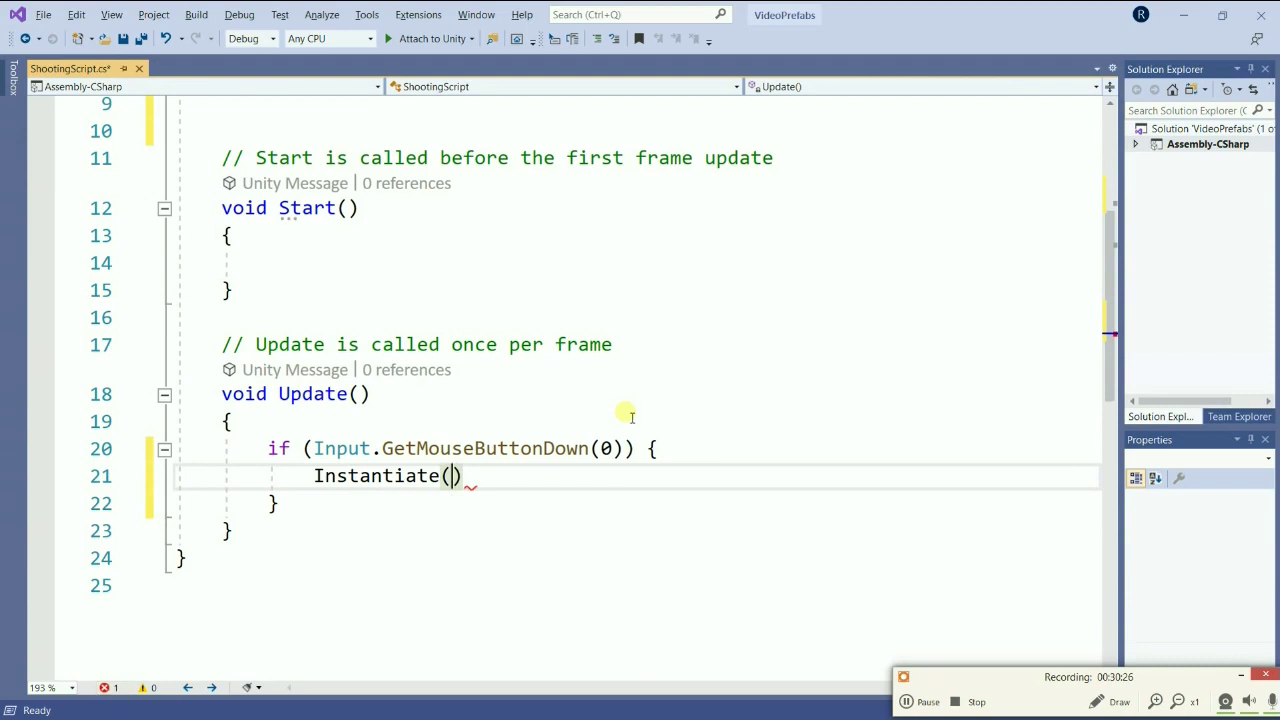
pyautogui.scroll(3, 632, 417)
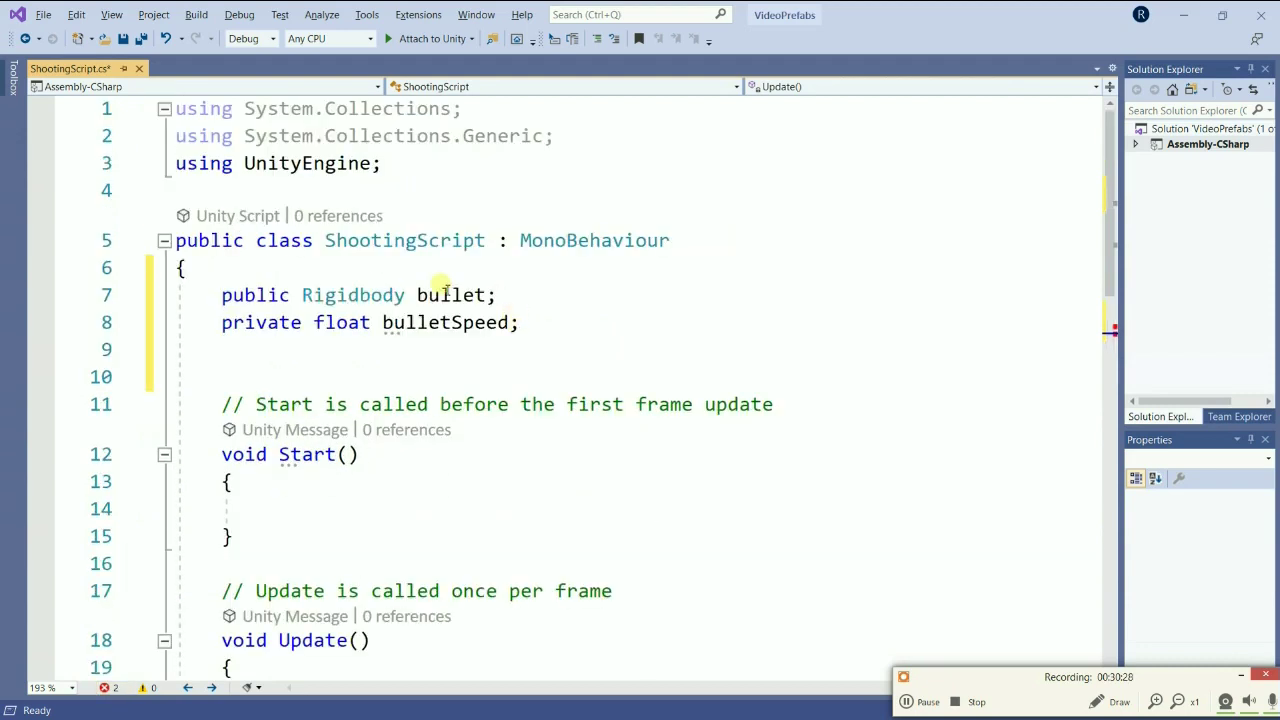
pyautogui.moveTo(409, 298); pyautogui.dragTo(484, 297)
pyautogui.scroll(-5, 484, 297)
pyautogui.click(452, 312)
pyautogui.write('nu')
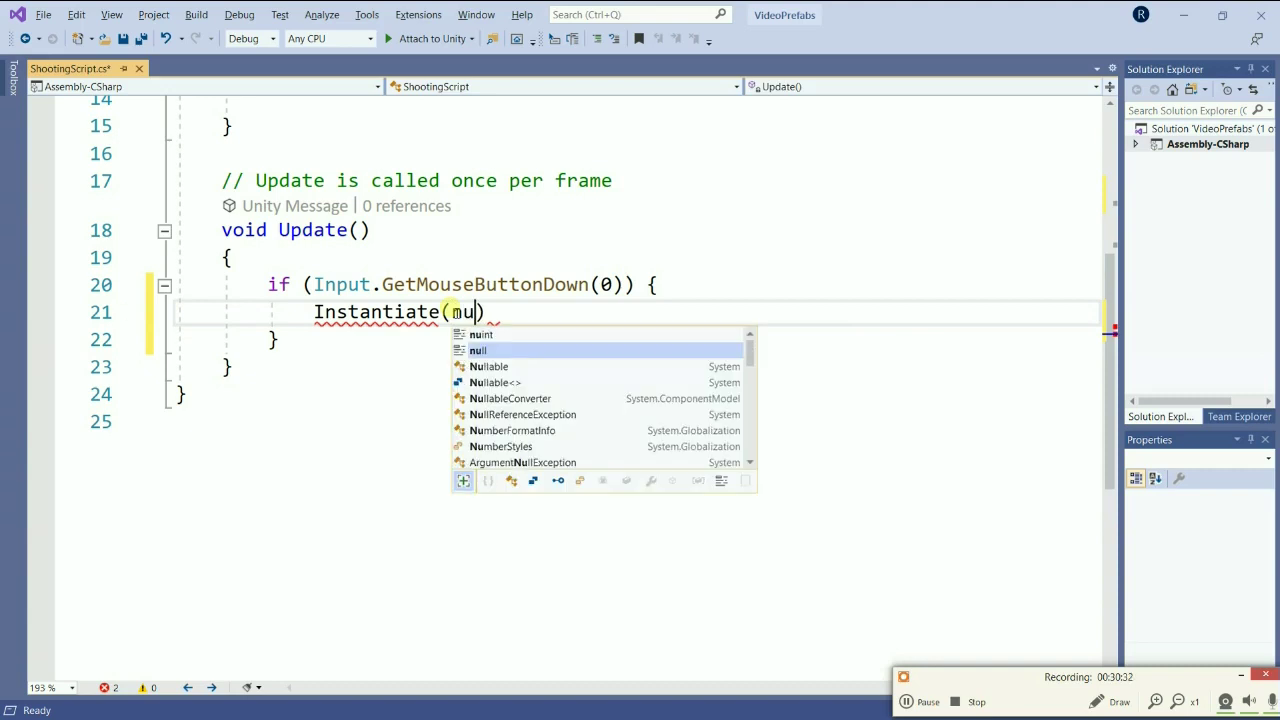
pyautogui.write('l')
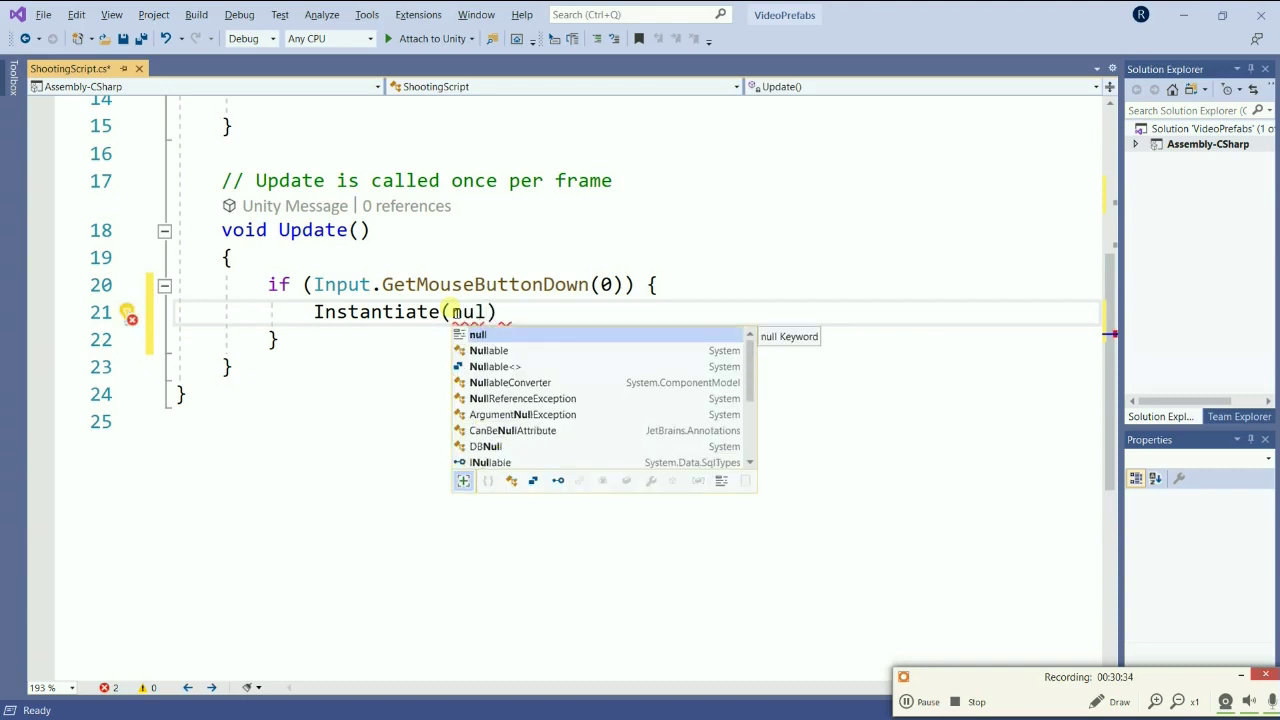
pyautogui.press('BackSpace')
pyautogui.press('BackSpace')
pyautogui.press('BackSpace')
pyautogui.write('bu')
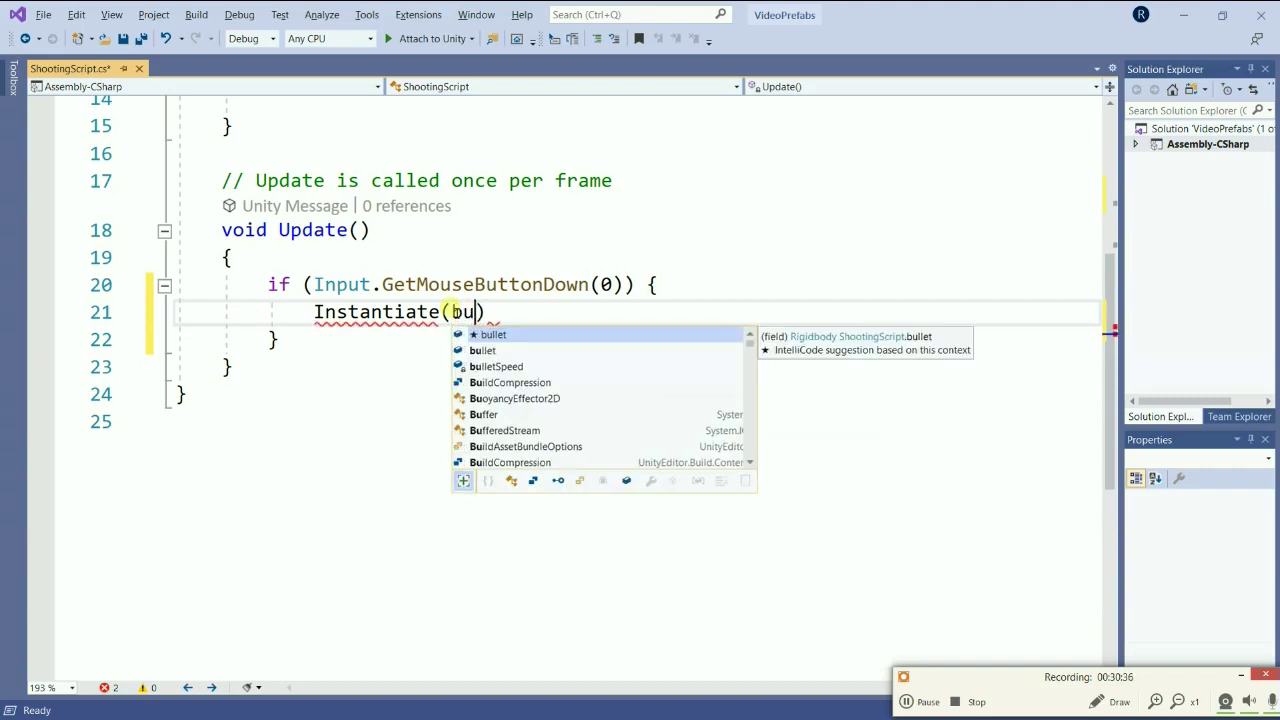
pyautogui.write('l')
pyautogui.press('Tab')
pyautogui.write(',')
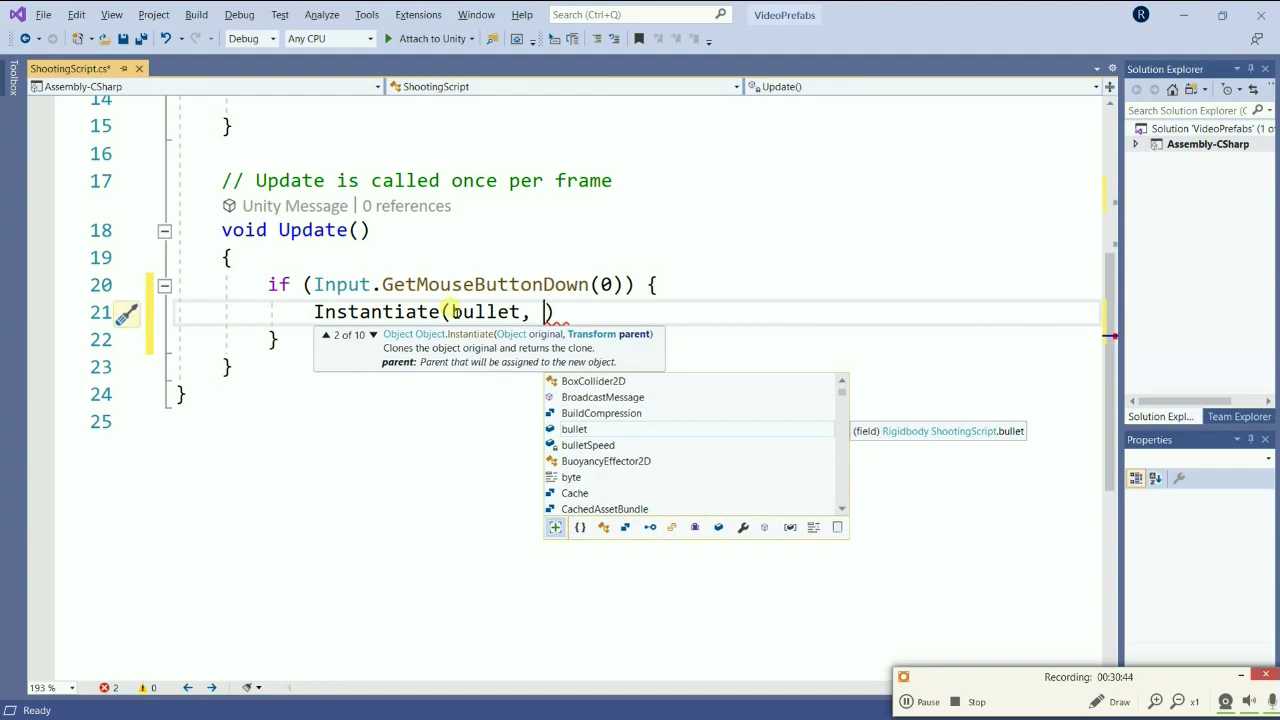
# Complete the call with transform.position and transform.rotation and close the statement.
pyautogui.write('tra')
pyautogui.press('Tab')
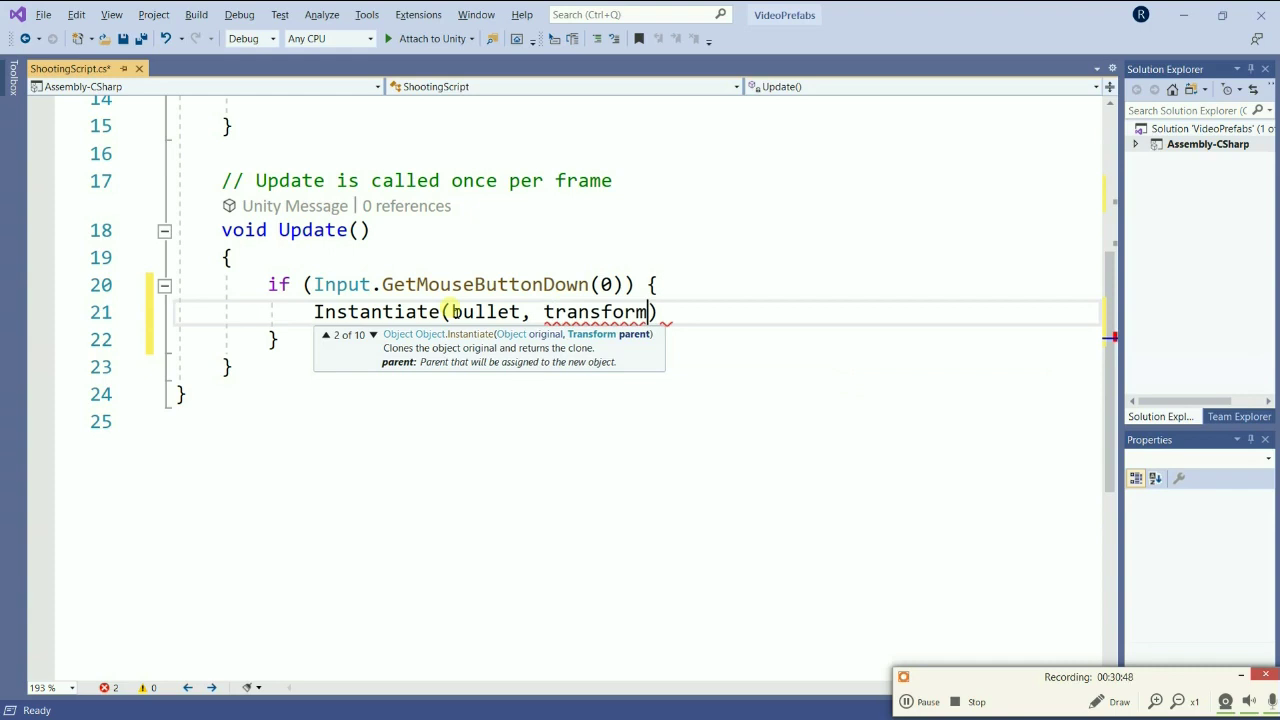
pyautogui.write('.')
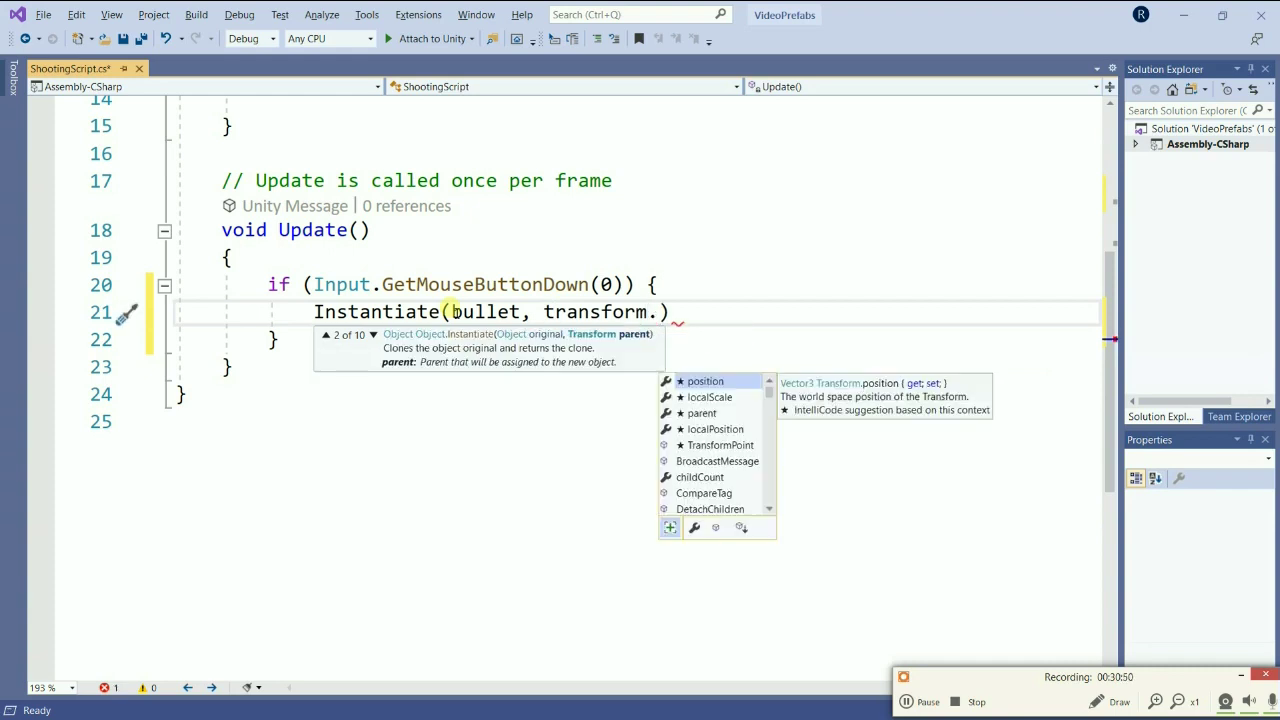
pyautogui.write('pos')
pyautogui.press('Tab')
pyautogui.write(',')
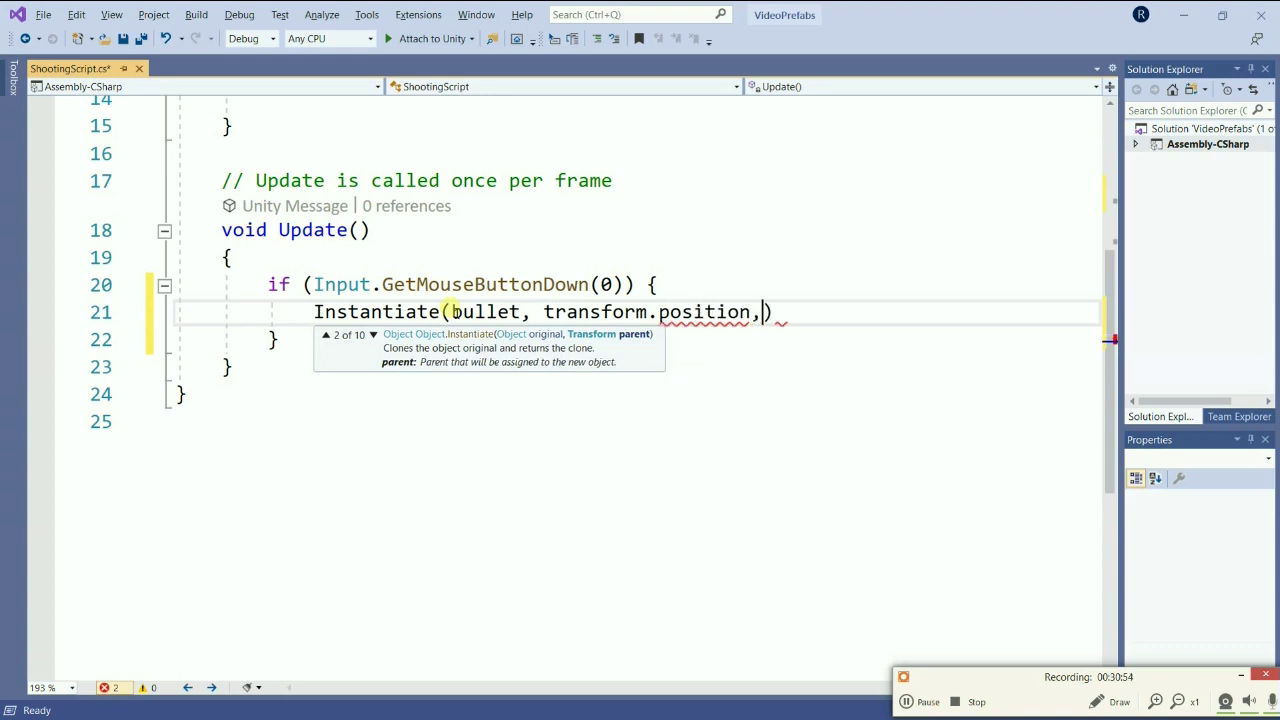
pyautogui.write(' tra')
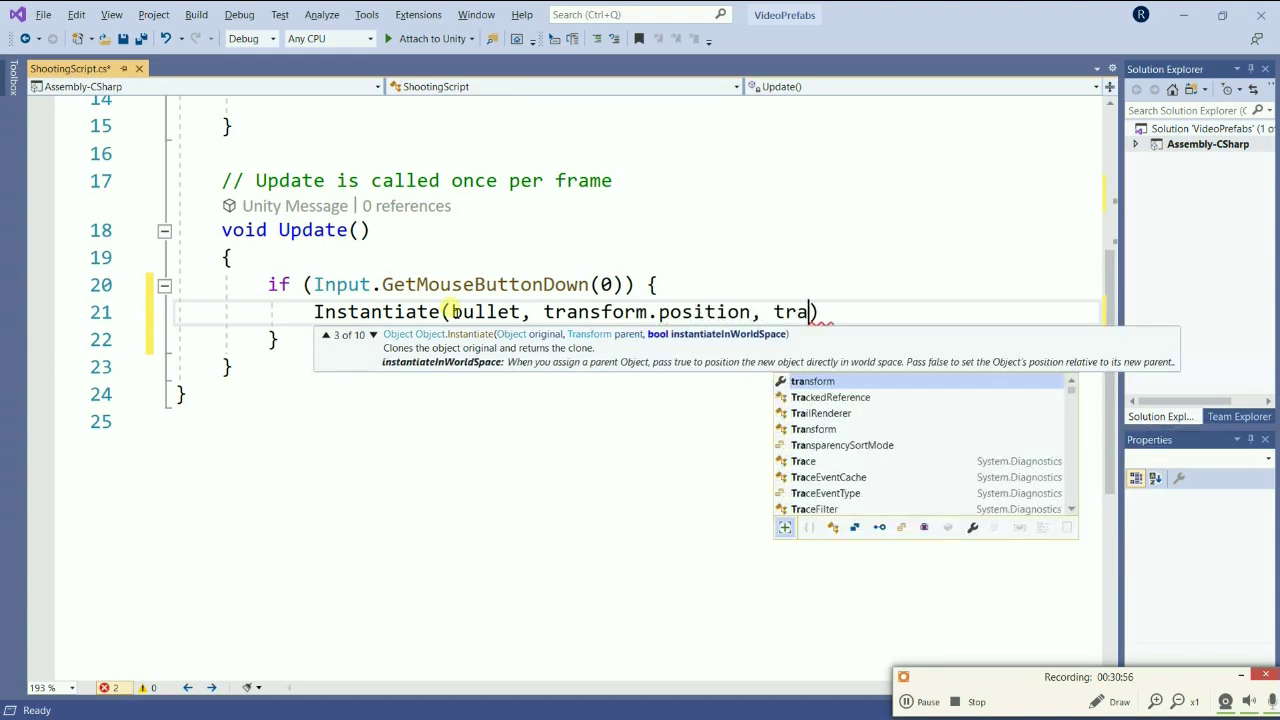
pyautogui.press('Tab')
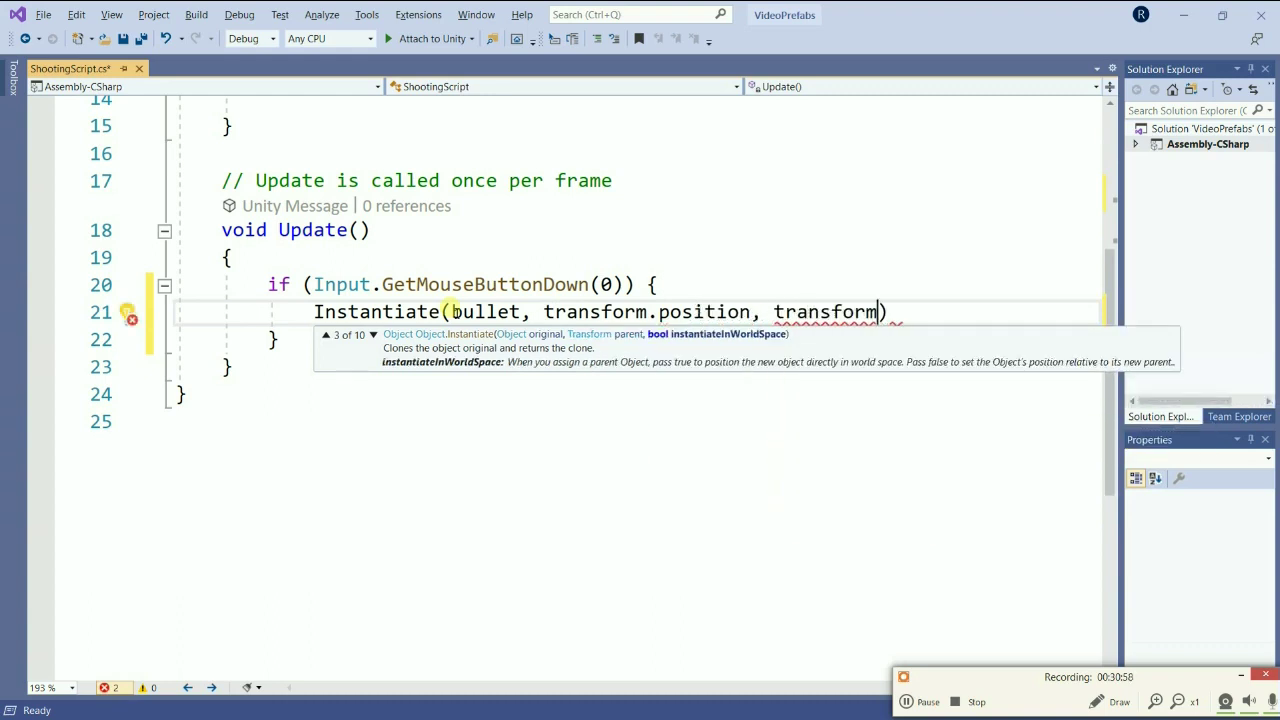
pyautogui.write('.')
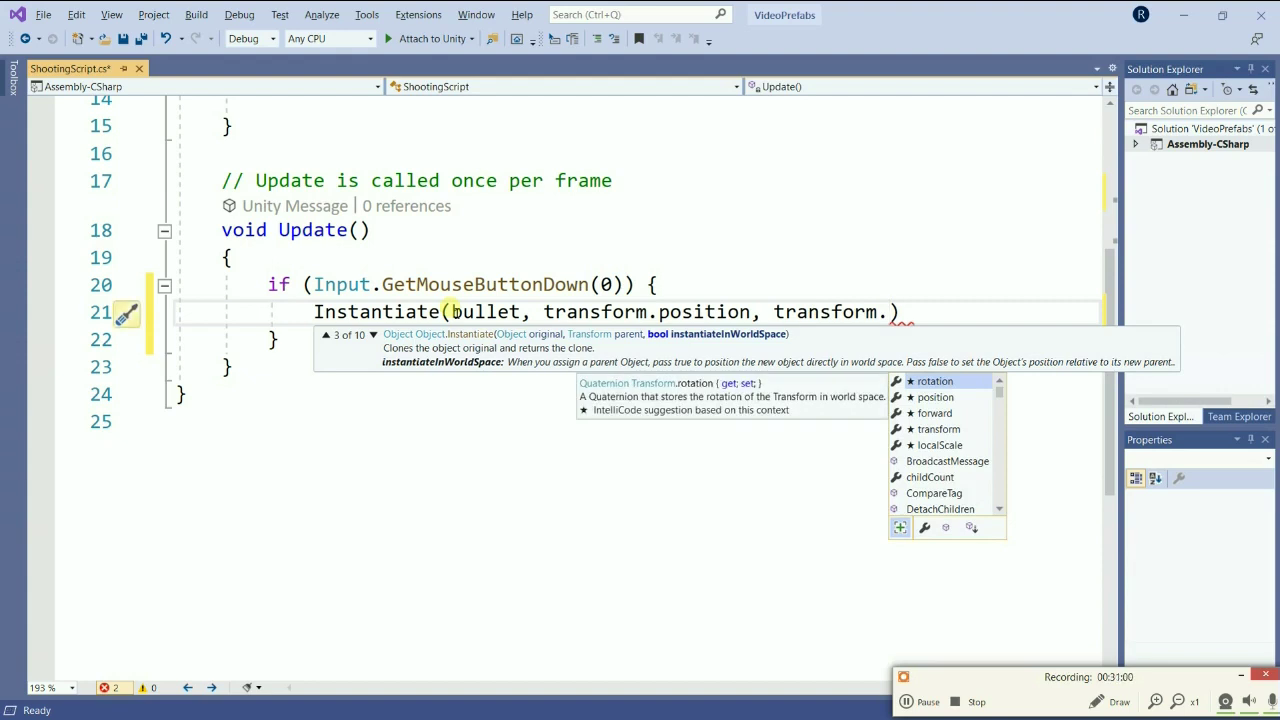
pyautogui.write('rota')
pyautogui.press('Tab')
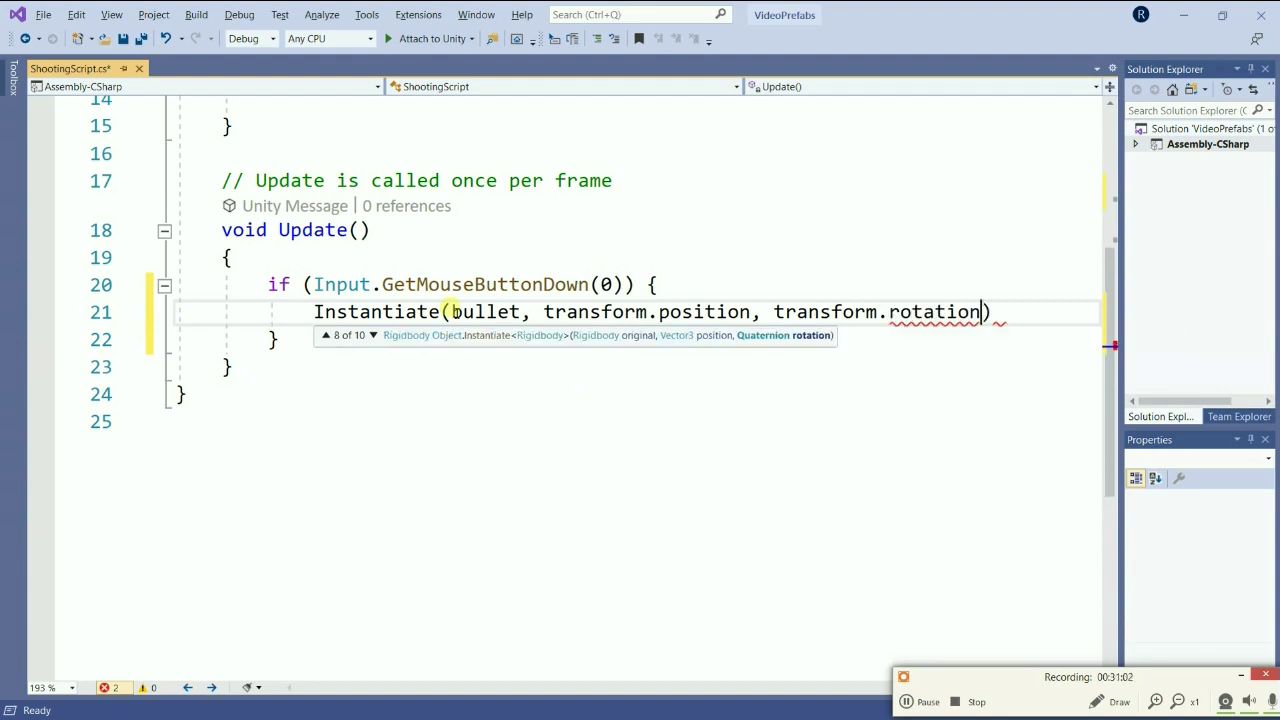
pyautogui.write(');')
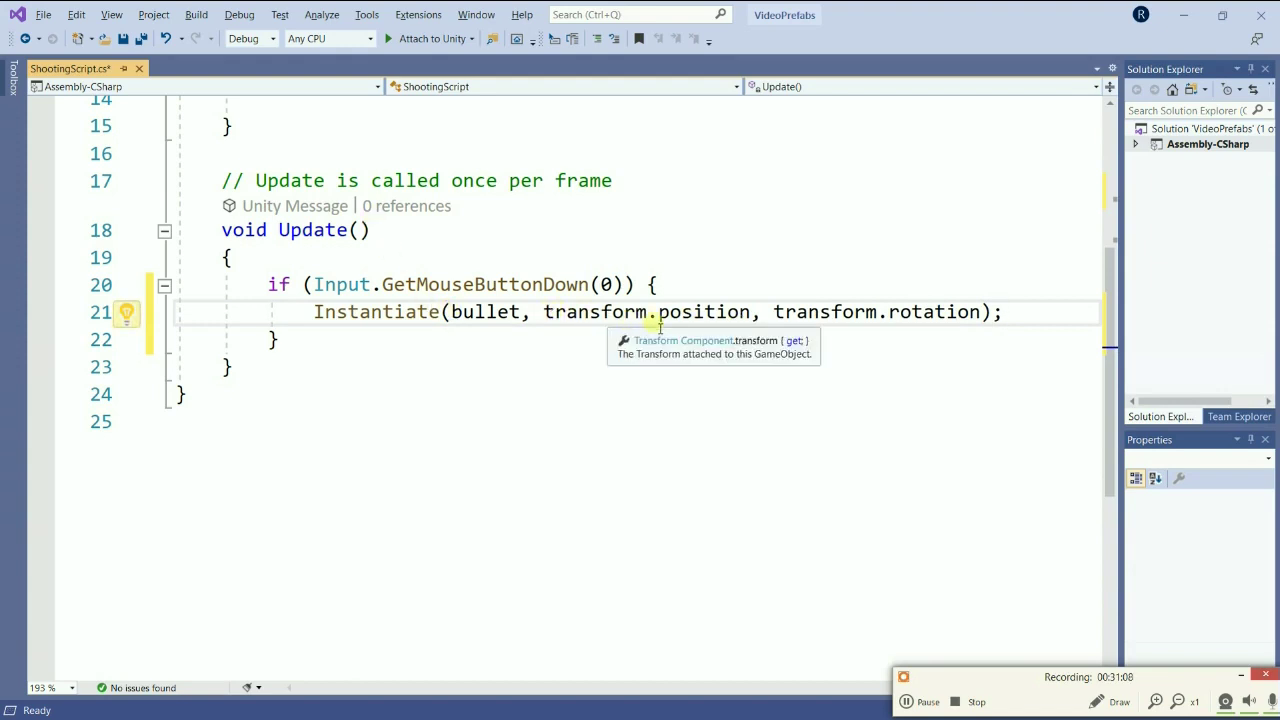
pyautogui.click(554, 316)
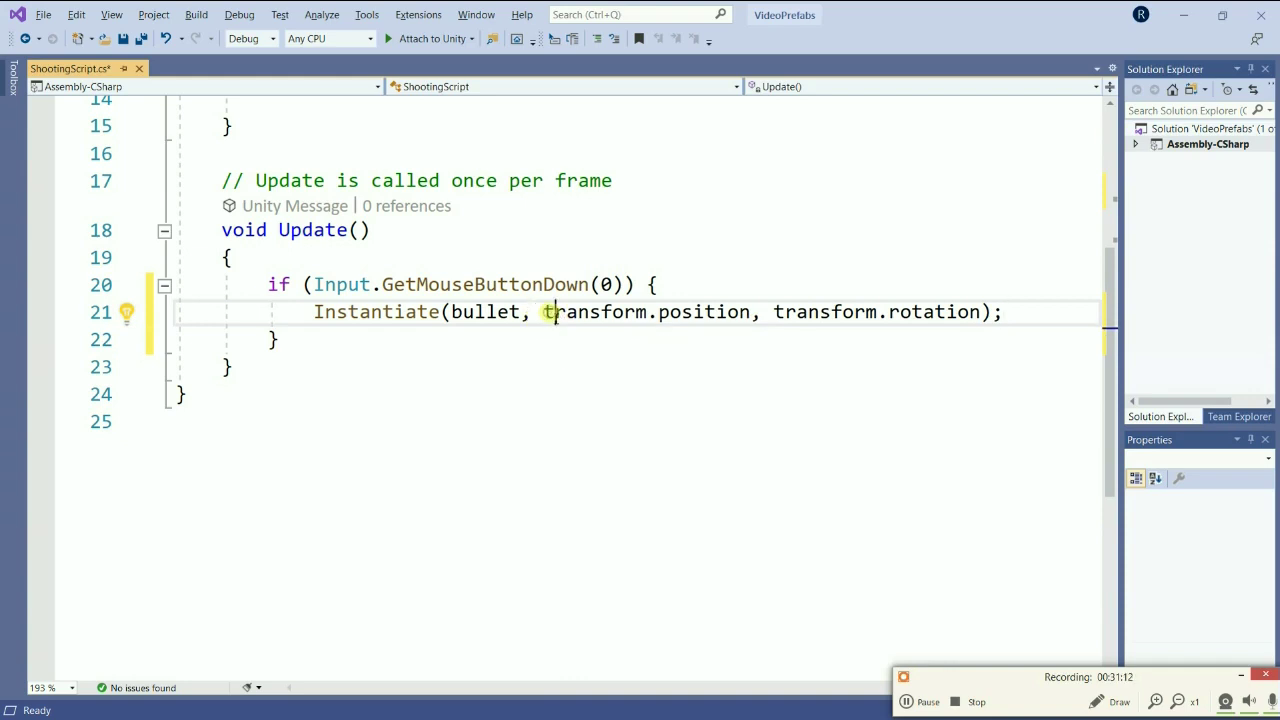
pyautogui.click(462, 314)
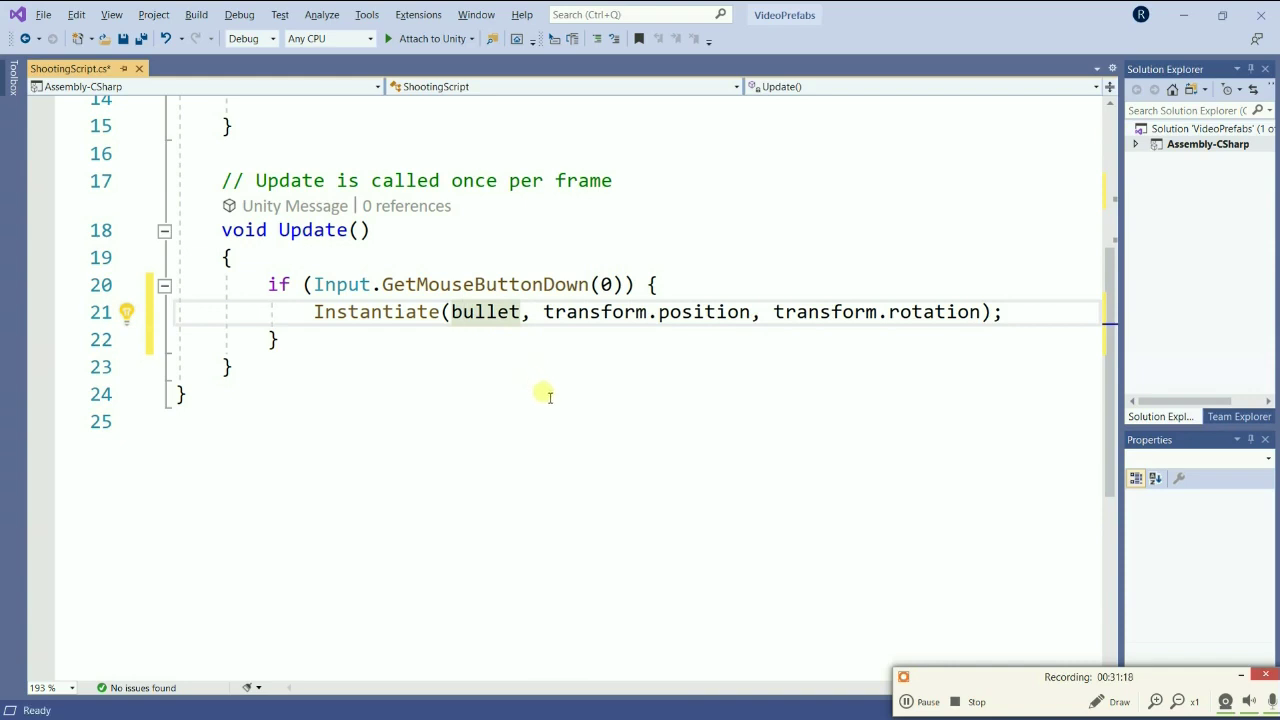
pyautogui.hotkey('alt', 'Tab')
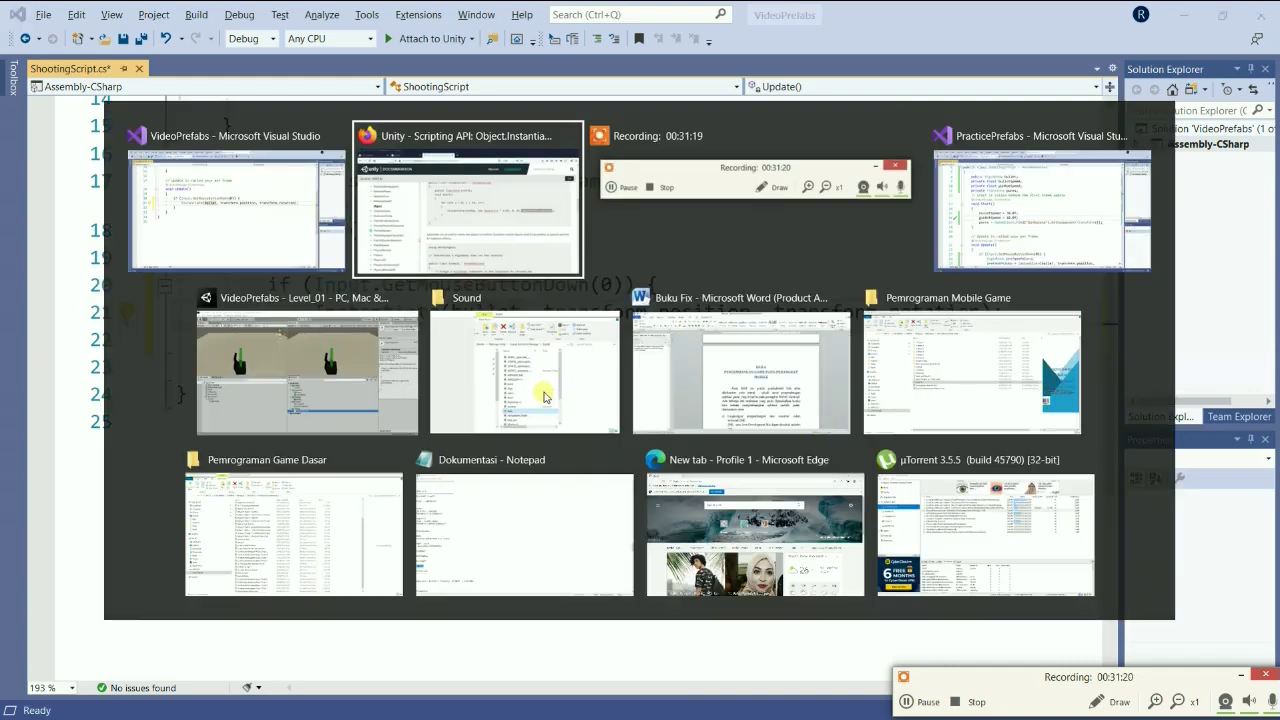
pyautogui.hotkey('alt', 'Tab')
pyautogui.hotkey('alt', 'Tab')
pyautogui.hotkey('alt', 'Tab')
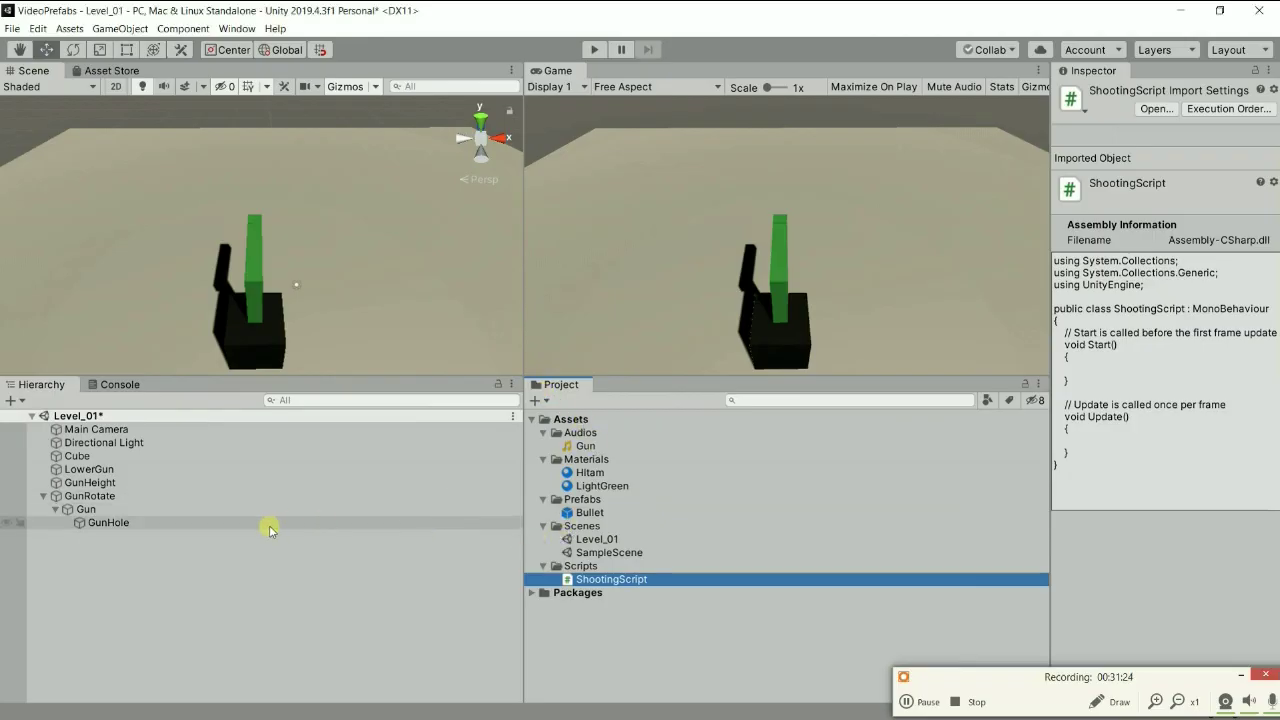
pyautogui.click(104, 526)
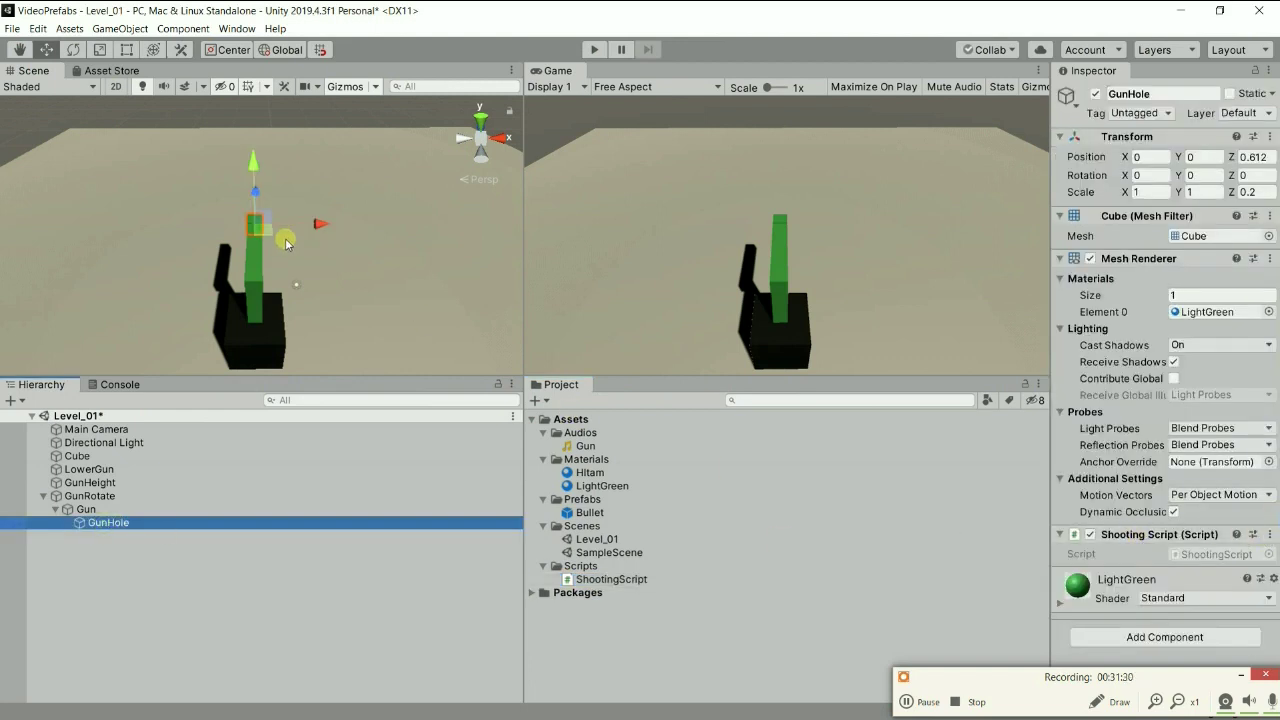
pyautogui.press('alt')
pyautogui.keyDown('alt'); pyautogui.moveTo(199, 228); pyautogui.dragTo(332, 199); pyautogui.keyUp('alt')
pyautogui.scroll(3, 332, 199)
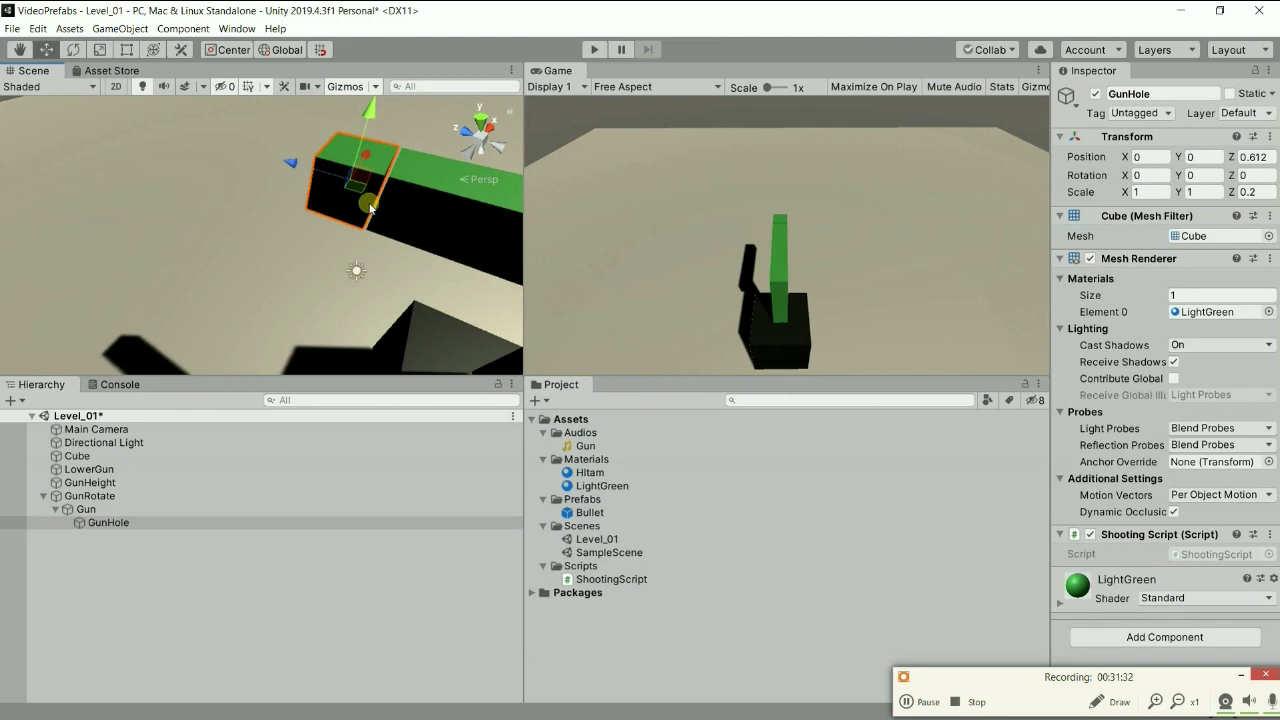
pyautogui.moveTo(400, 220); pyautogui.dragTo(363, 268, button='middle')
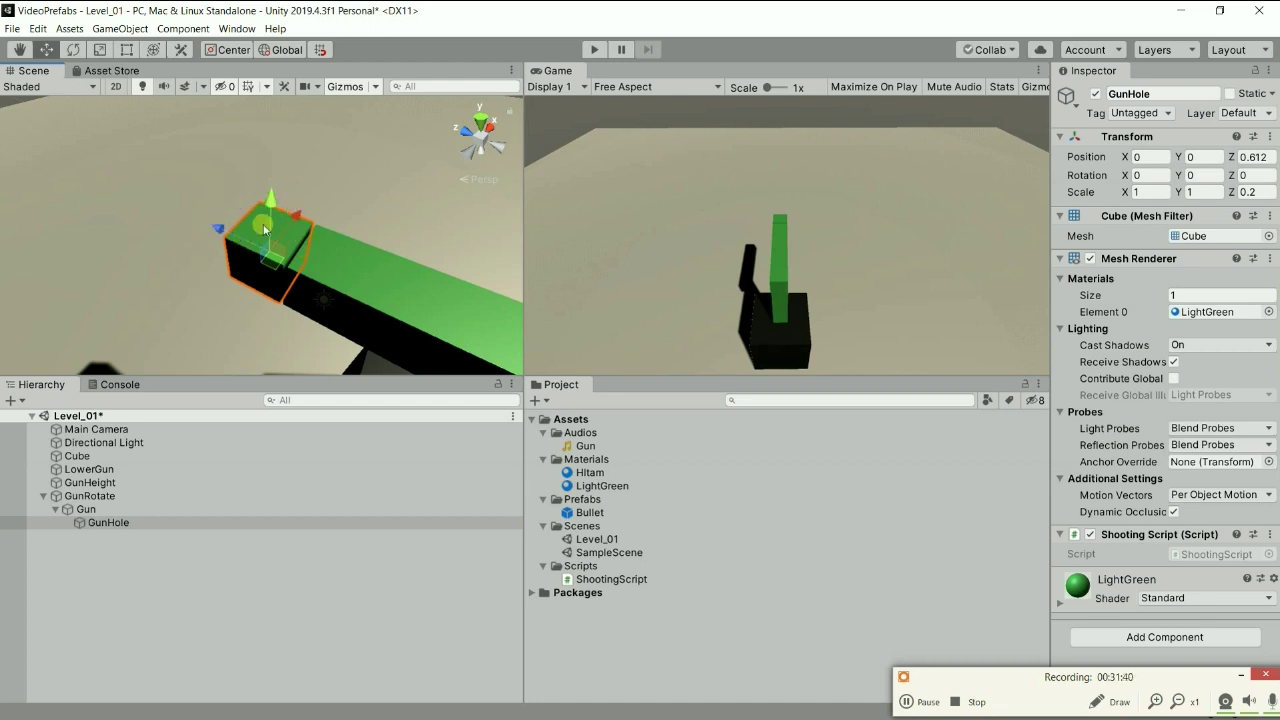
pyautogui.hotkey('alt', 'Tab')
pyautogui.click(617, 352)
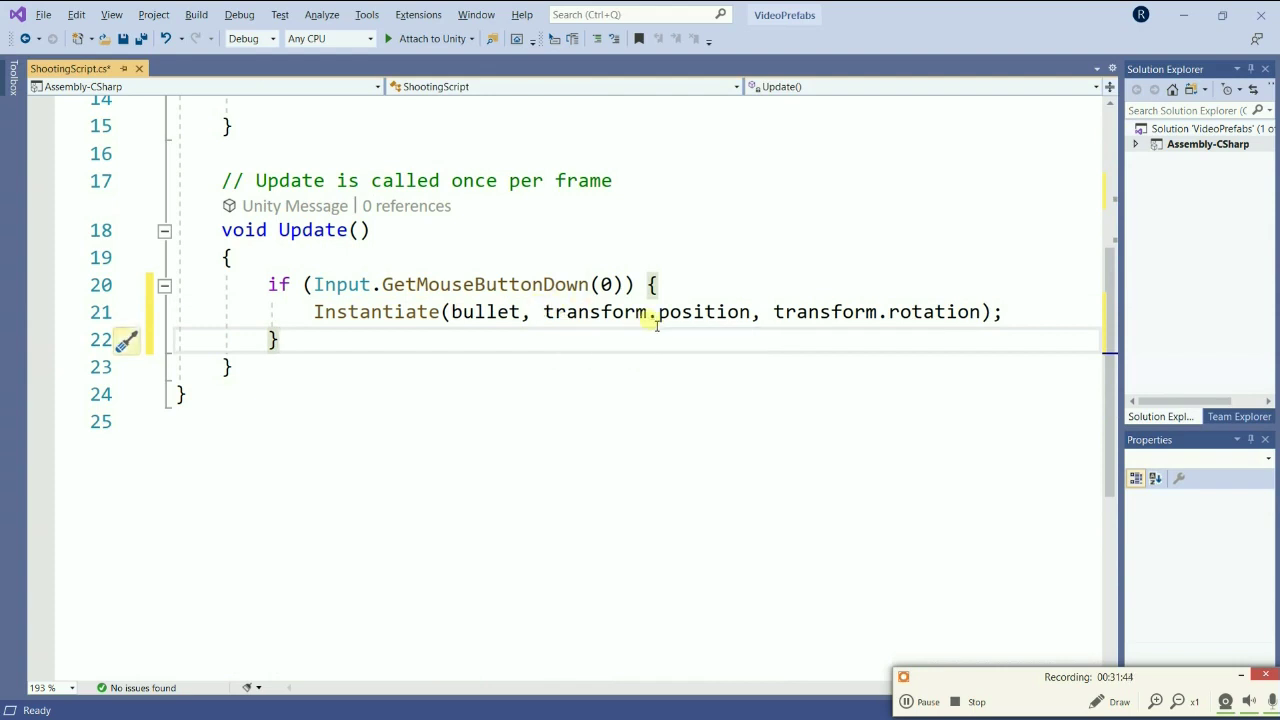
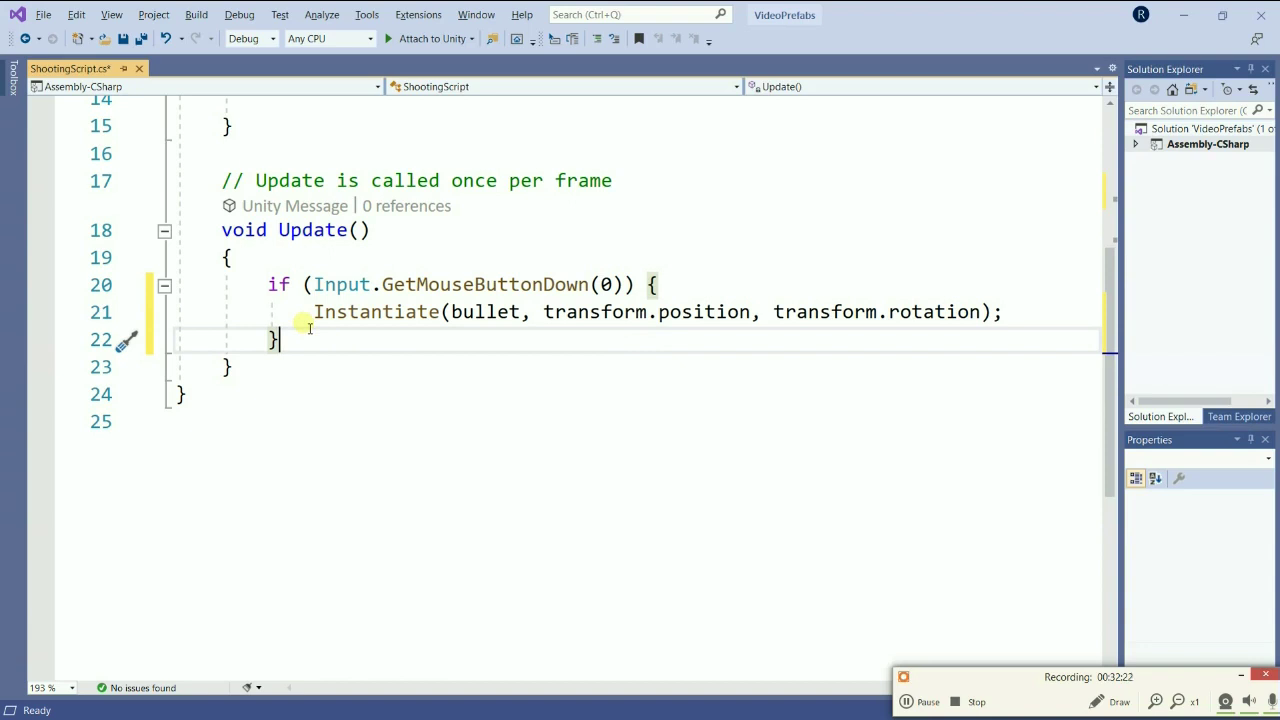
# Declare 'Rigidbody prefabsPeluru;' on a new line inside the if block.
pyautogui.click(697, 284)
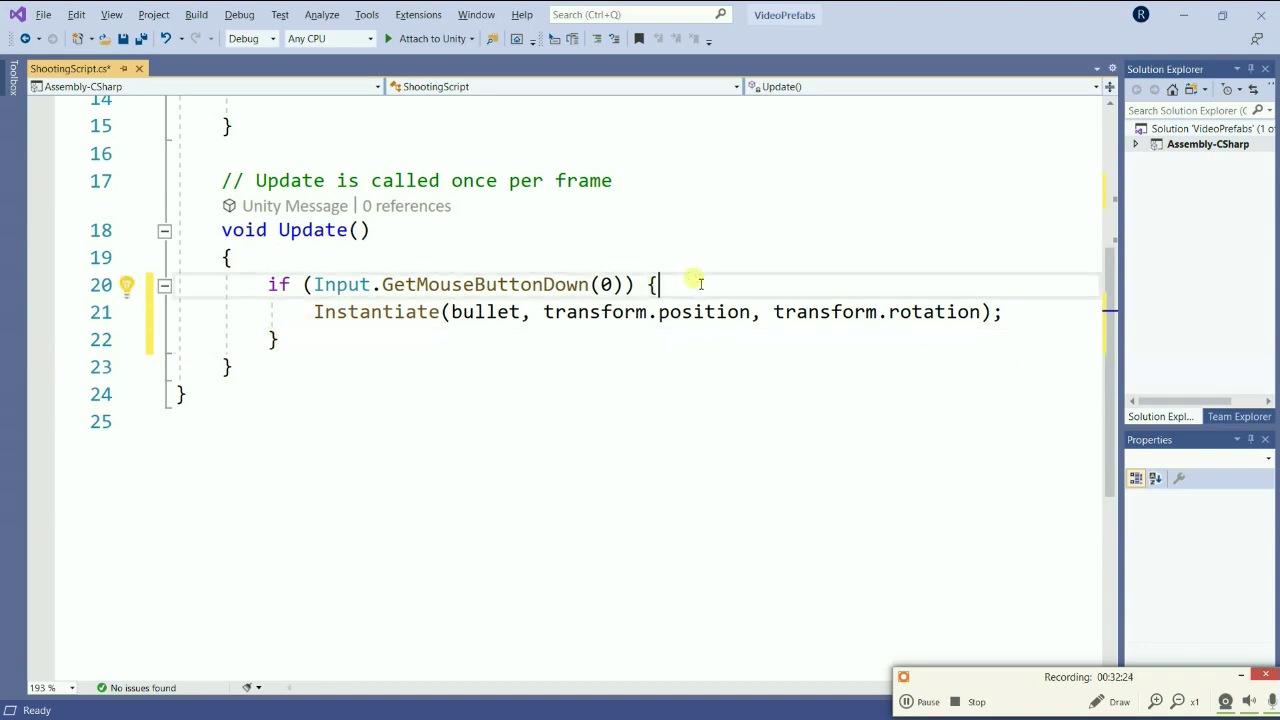
pyautogui.press('Return')
pyautogui.write('r')
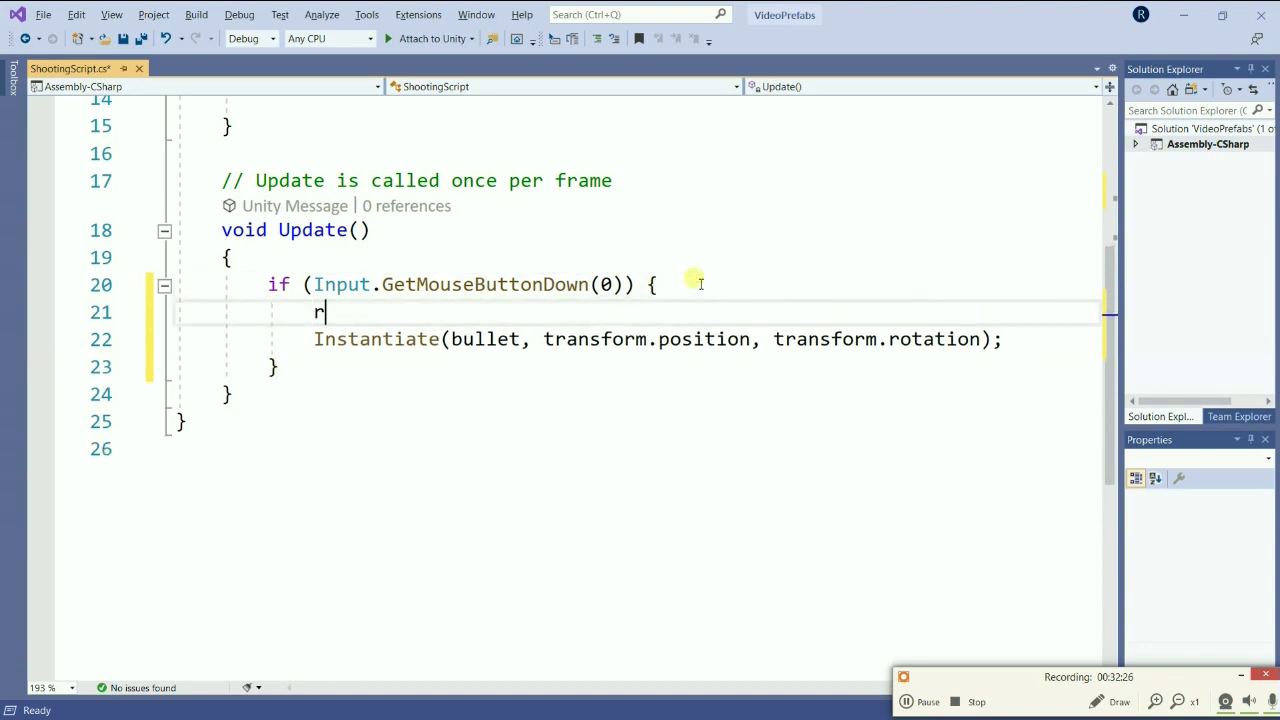
pyautogui.write('igi')
pyautogui.press('Tab')
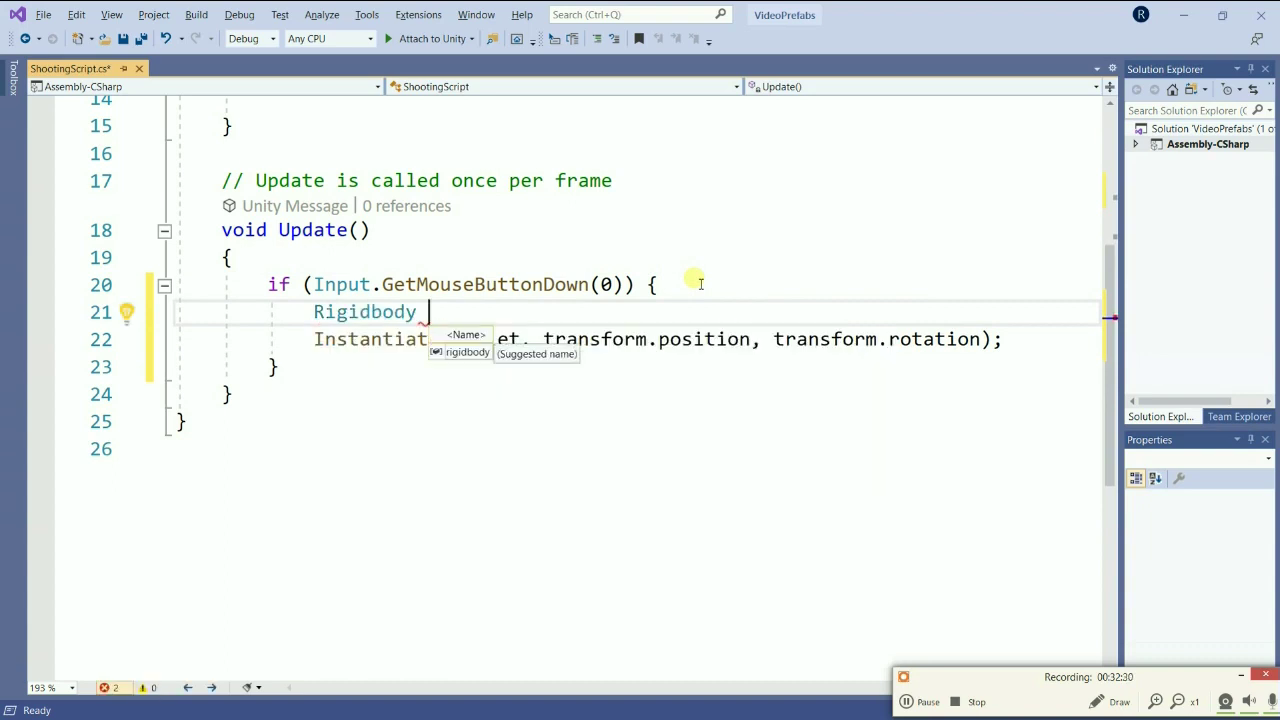
pyautogui.write('prefa')
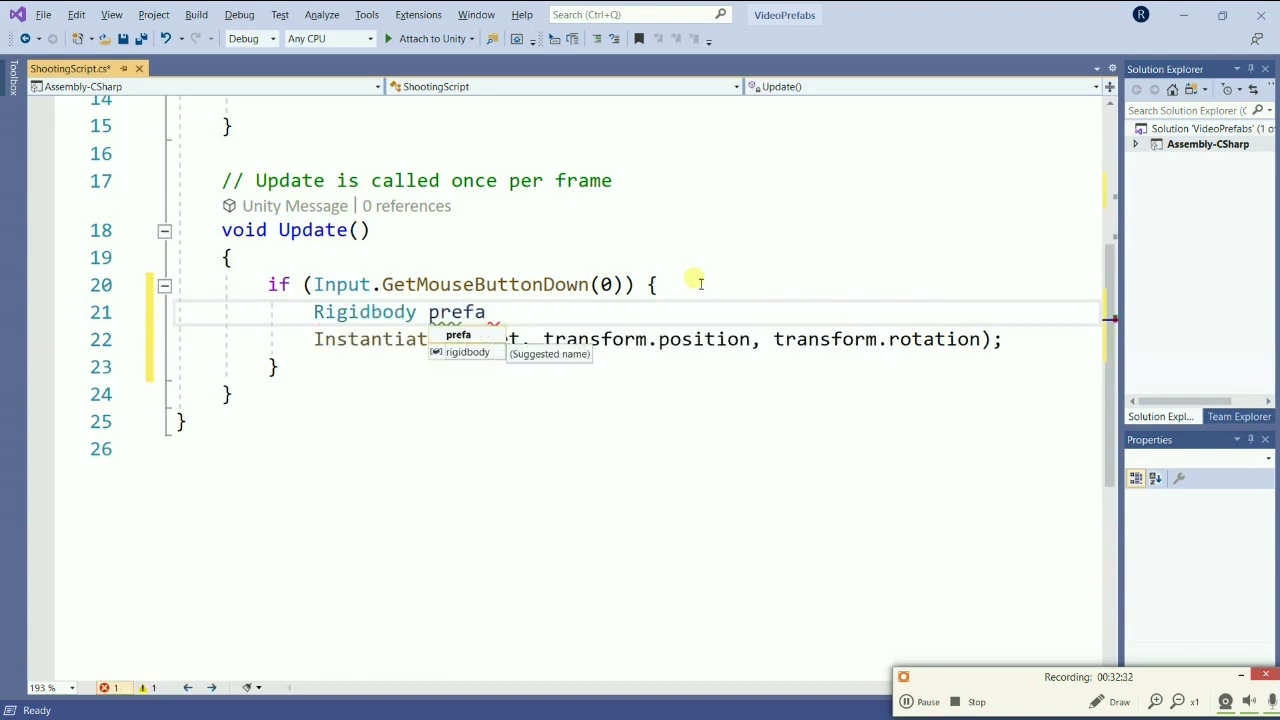
pyautogui.write('bs')
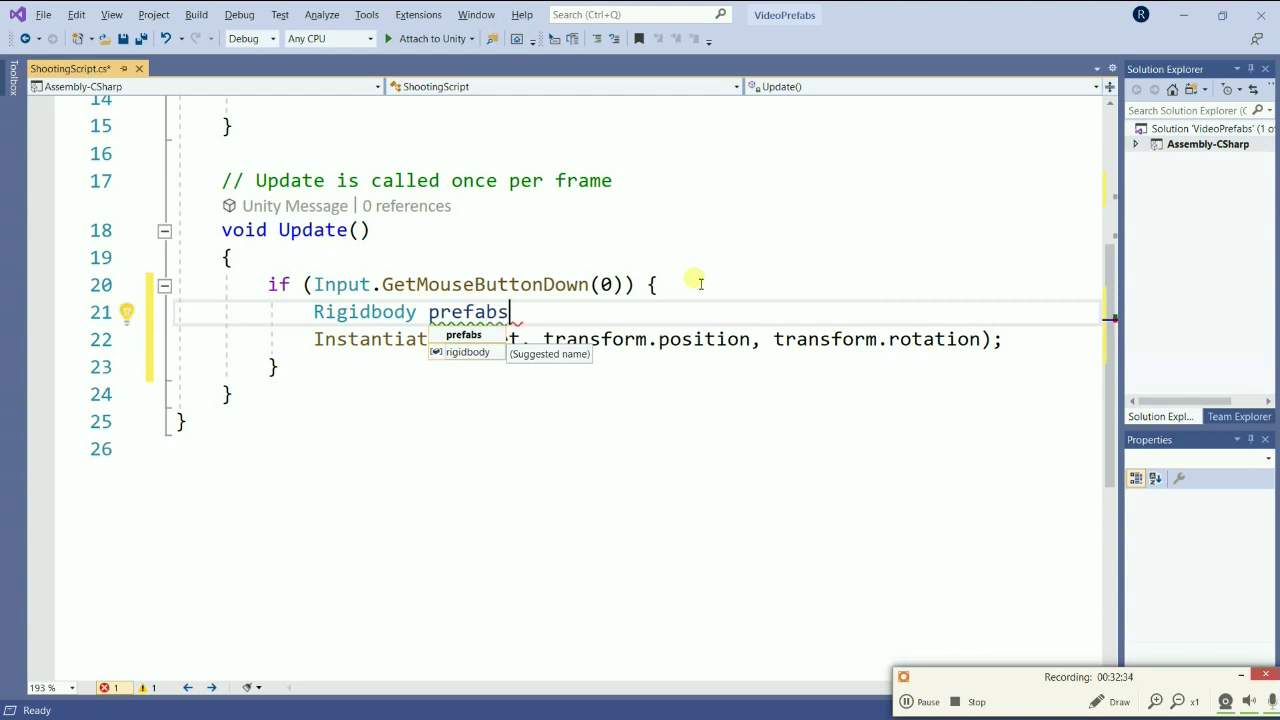
pyautogui.write('Peluru;')
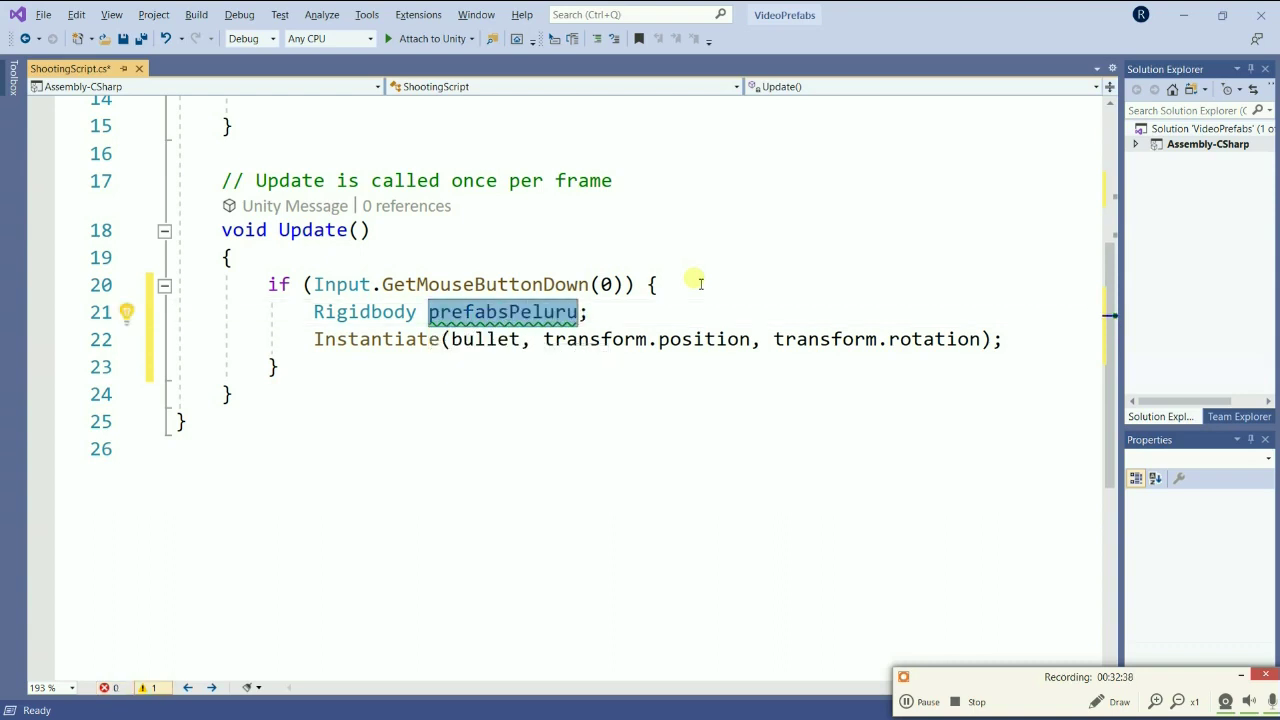
# Assign the Instantiate result to prefabsPeluru, add a blank line after it, and save.
pyautogui.press('Down')
pyautogui.press('Left')
pyautogui.press('Left')
pyautogui.press('Left')
pyautogui.press('Left')
pyautogui.press('Left')
pyautogui.press('Left')
pyautogui.press('Left')
pyautogui.press('Left')
pyautogui.press('Left')
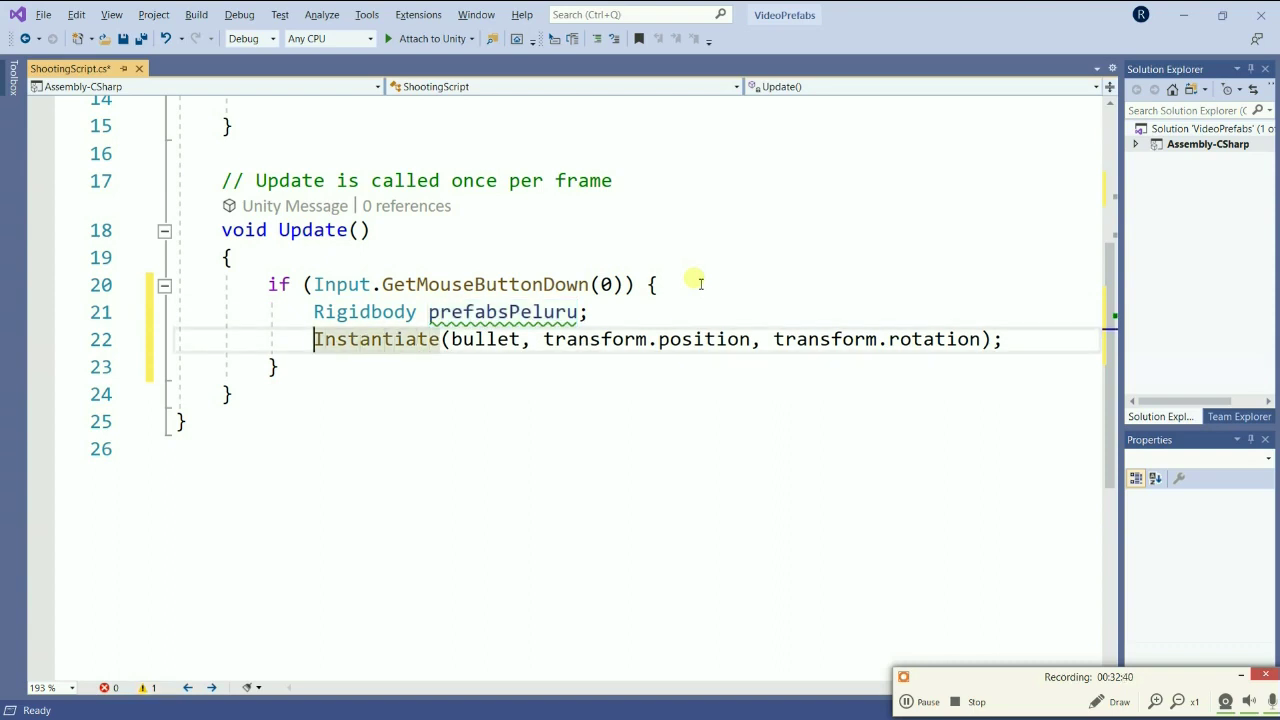
pyautogui.write('prefabsPeluru =')
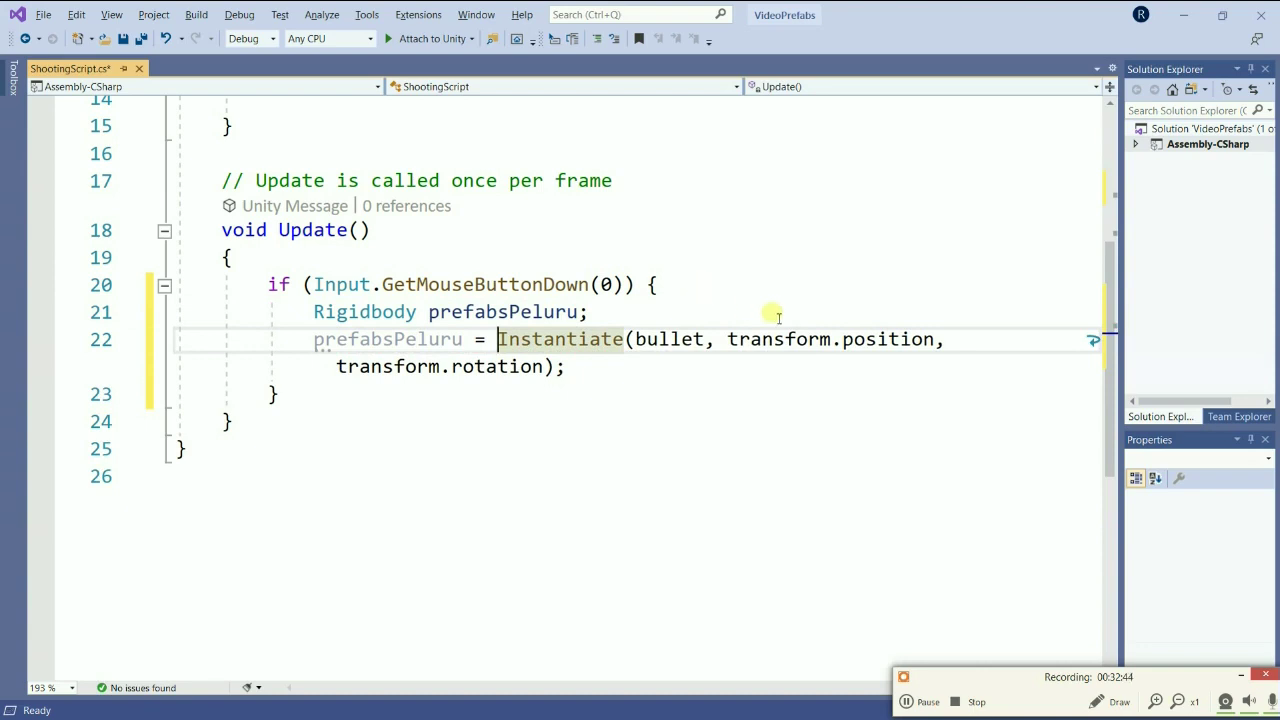
pyautogui.click(673, 374)
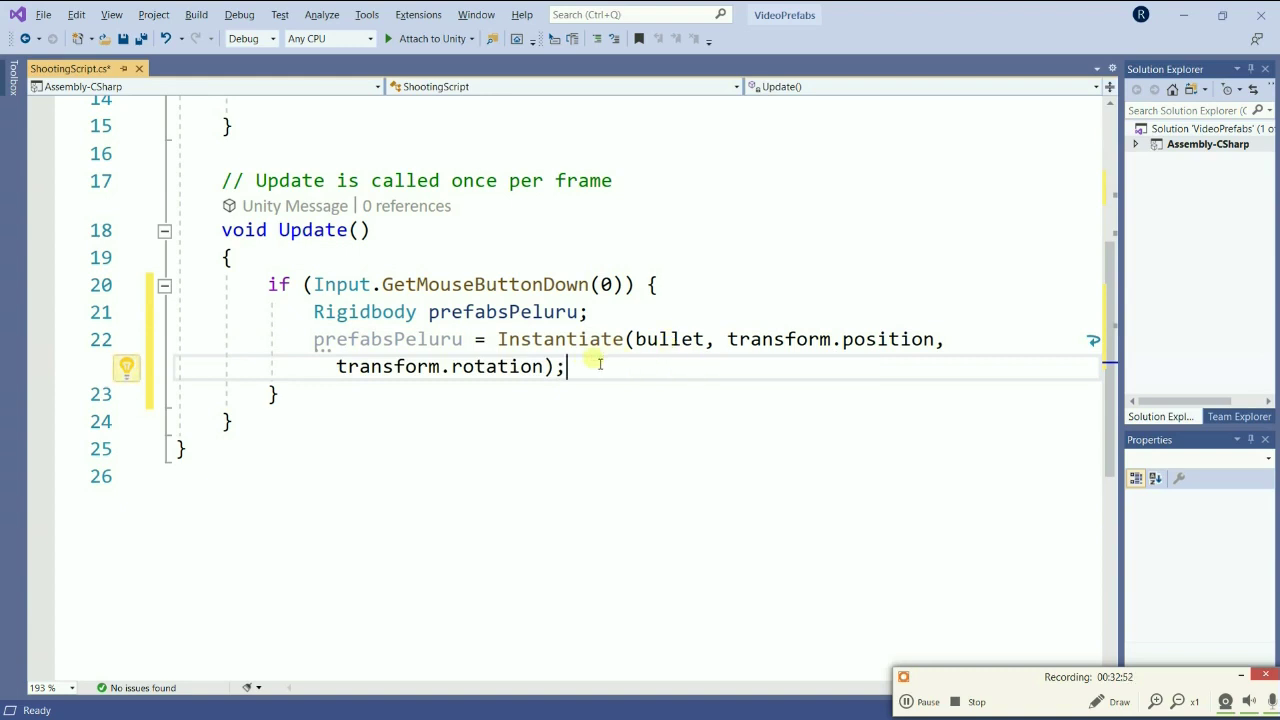
pyautogui.press('Return')
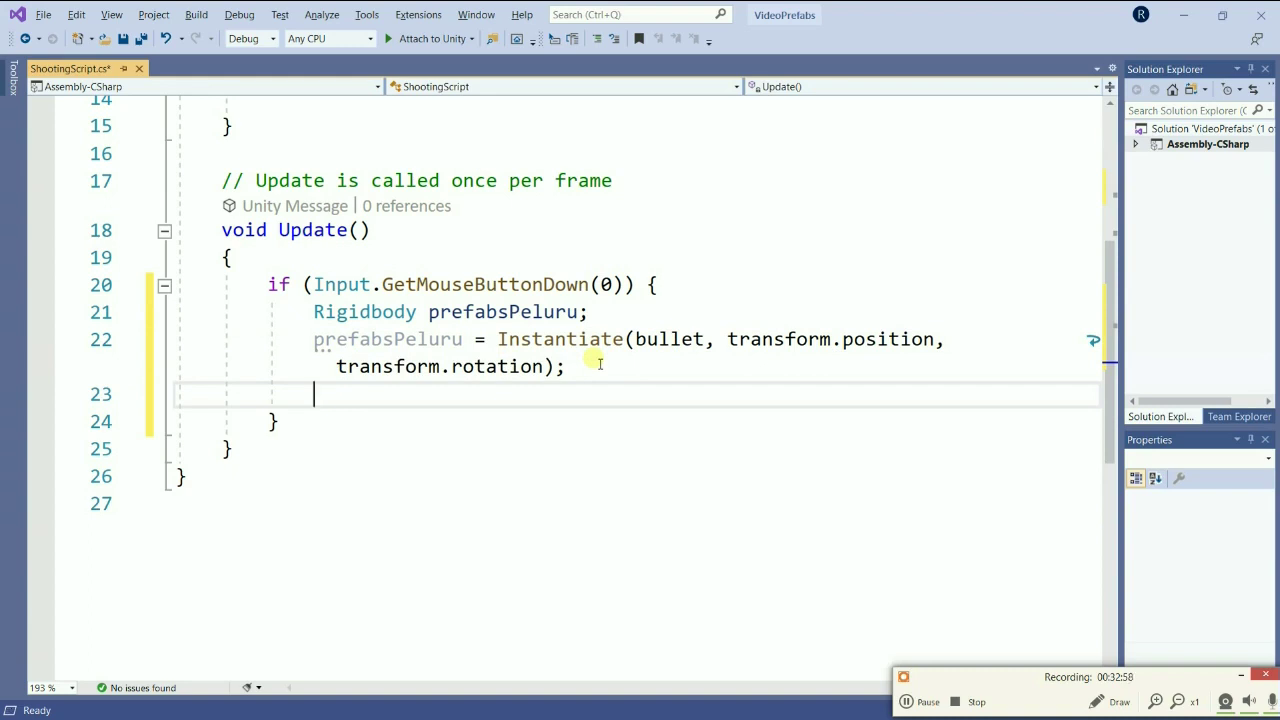
pyautogui.hotkey('ctrl', 's')
# Drag the Bullet prefab into the Shooting Script's Bullet field on GunHole.
pyautogui.hotkey('alt', 'Tab')
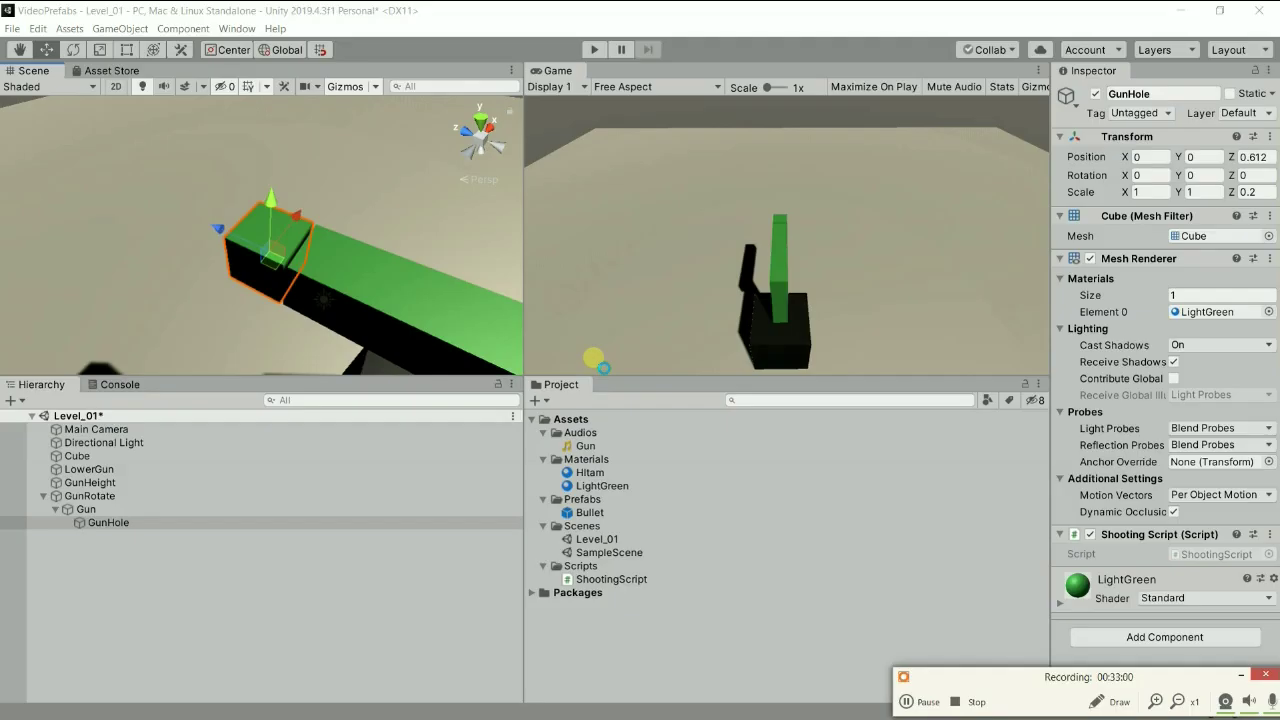
pyautogui.scroll(-4, 419, 285)
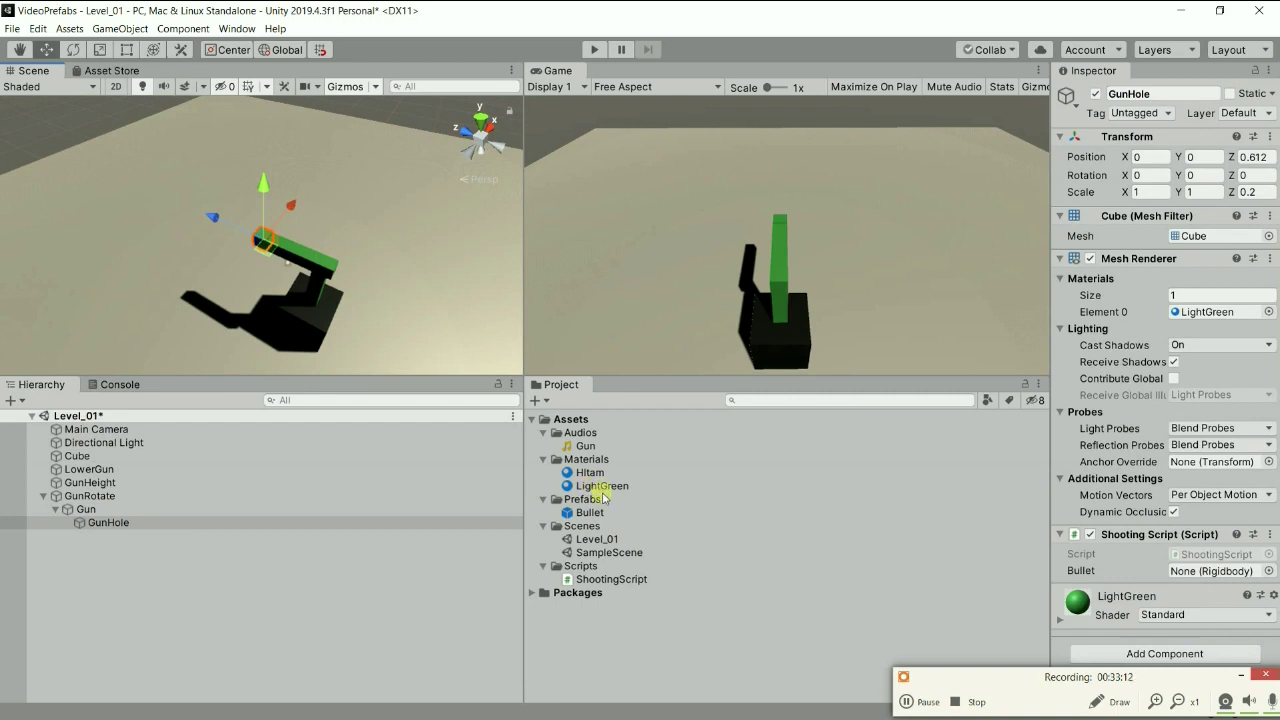
pyautogui.moveTo(590, 512); pyautogui.dragTo(1178, 572)
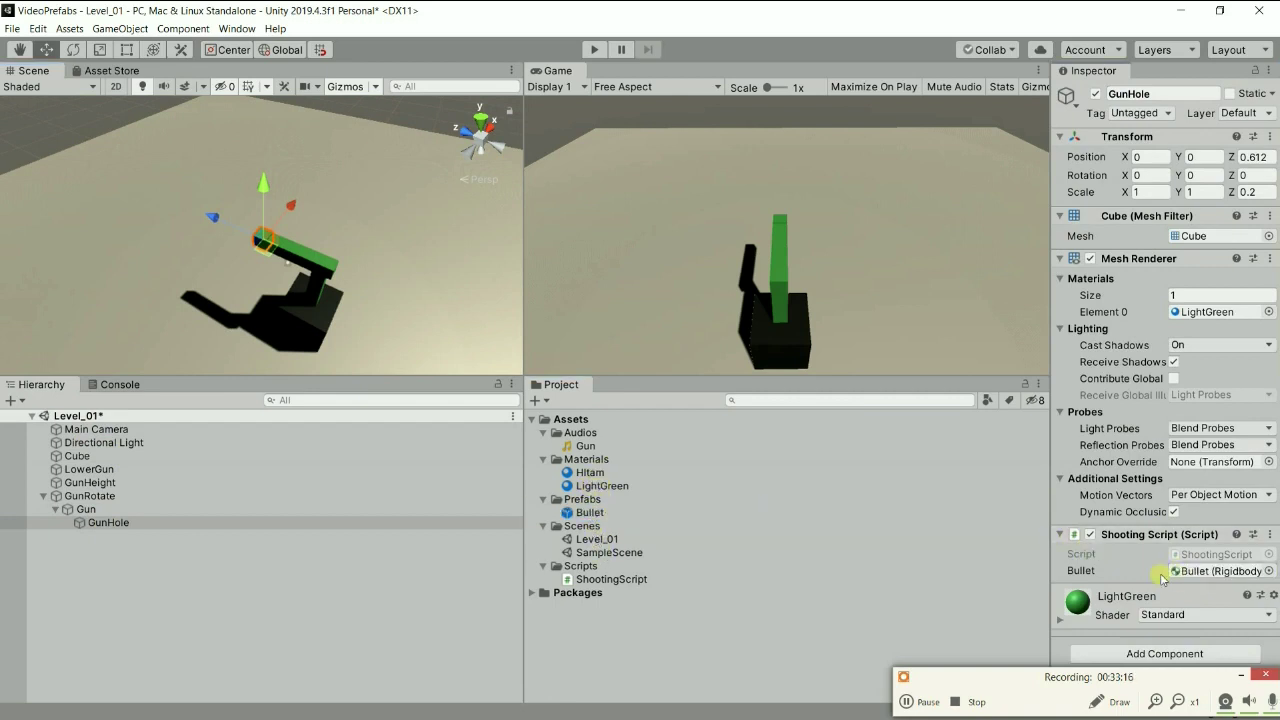
# Play the game, click several times to fire bullet clones, then stop play mode.
pyautogui.click(594, 49)
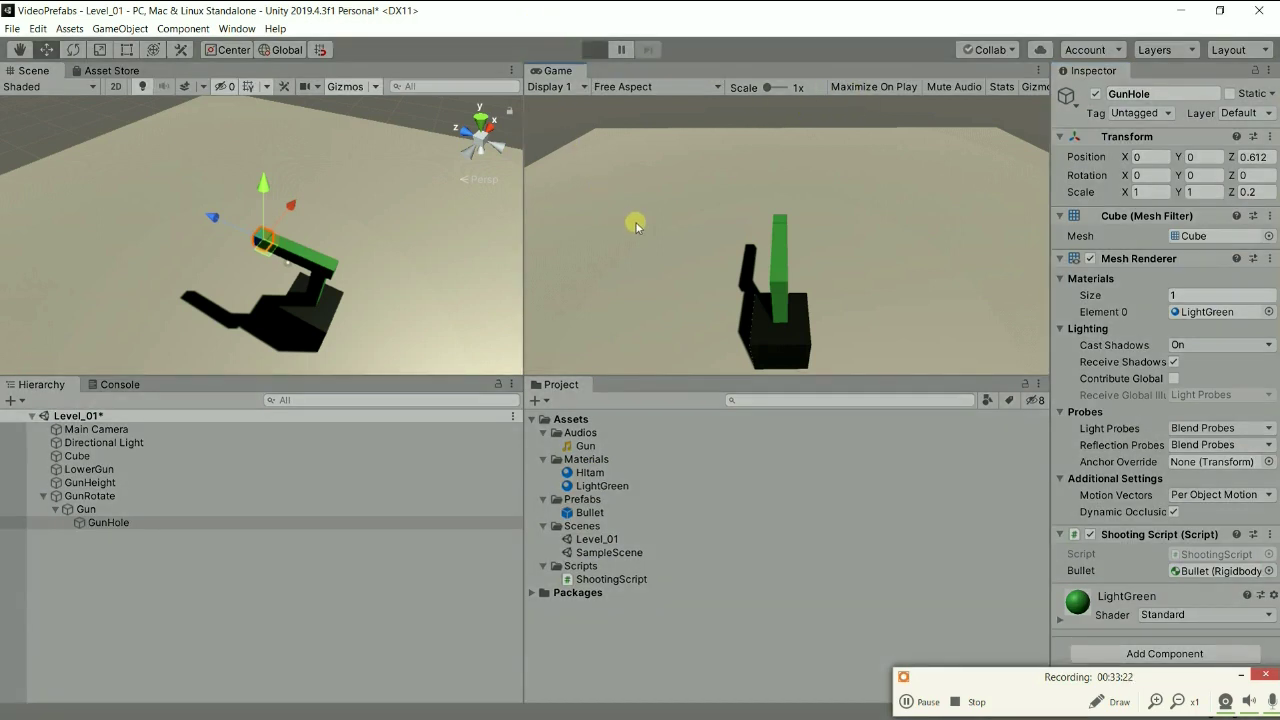
pyautogui.click(688, 250)
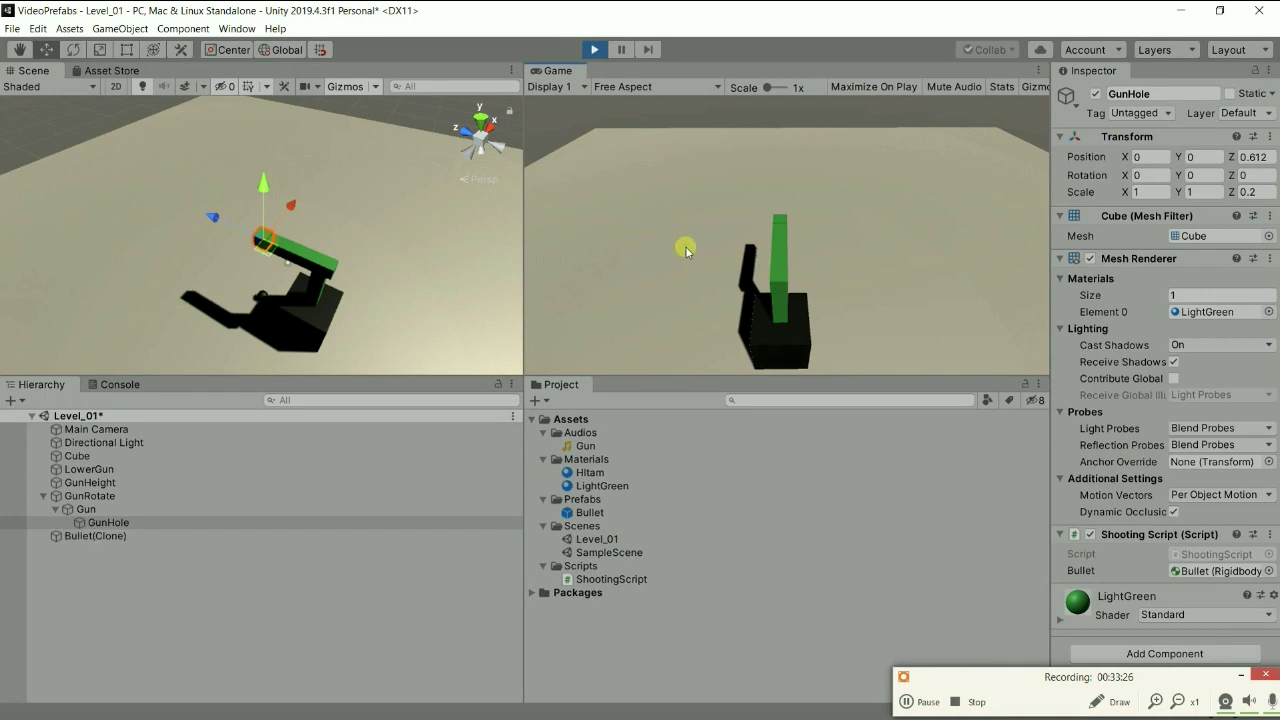
pyautogui.click(667, 244)
pyautogui.click(666, 241)
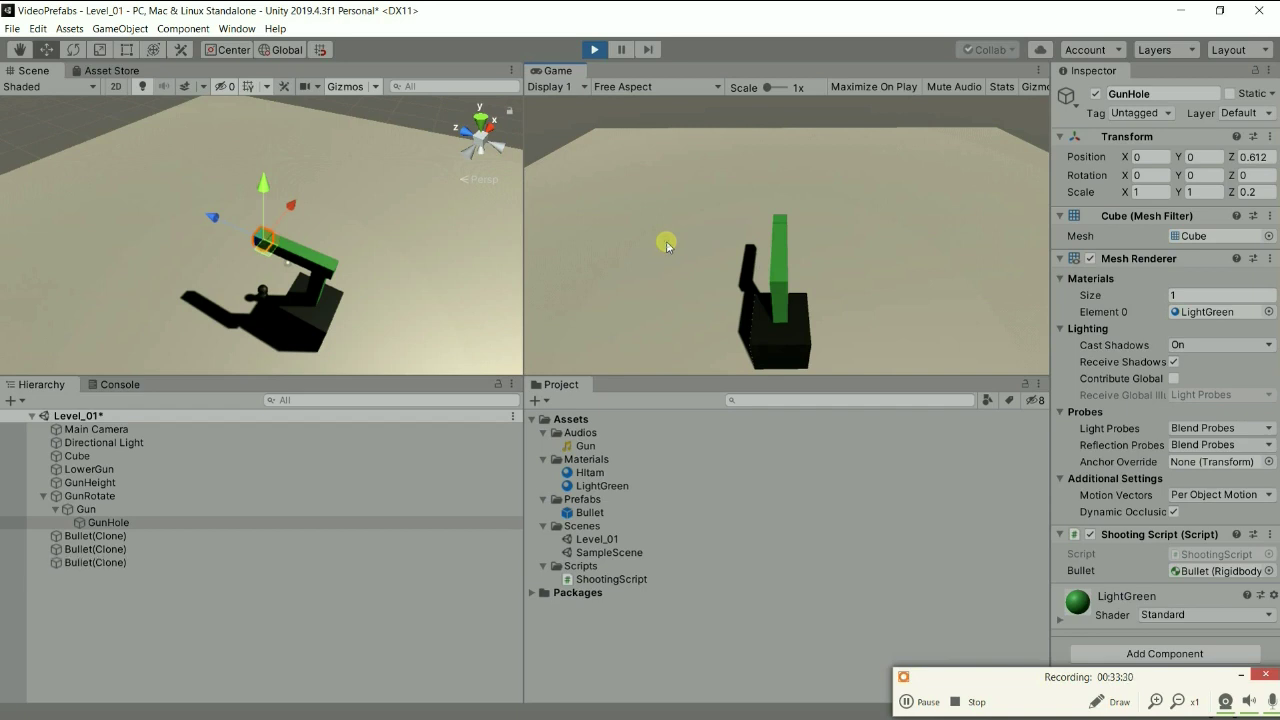
pyautogui.click(593, 56)
pyautogui.click(653, 229)
pyautogui.click(591, 50)
# Write prefabsPeluru.velocity = transform.TransformDirection(Vector3.forward using completions.
pyautogui.hotkey('alt', 'Tab')
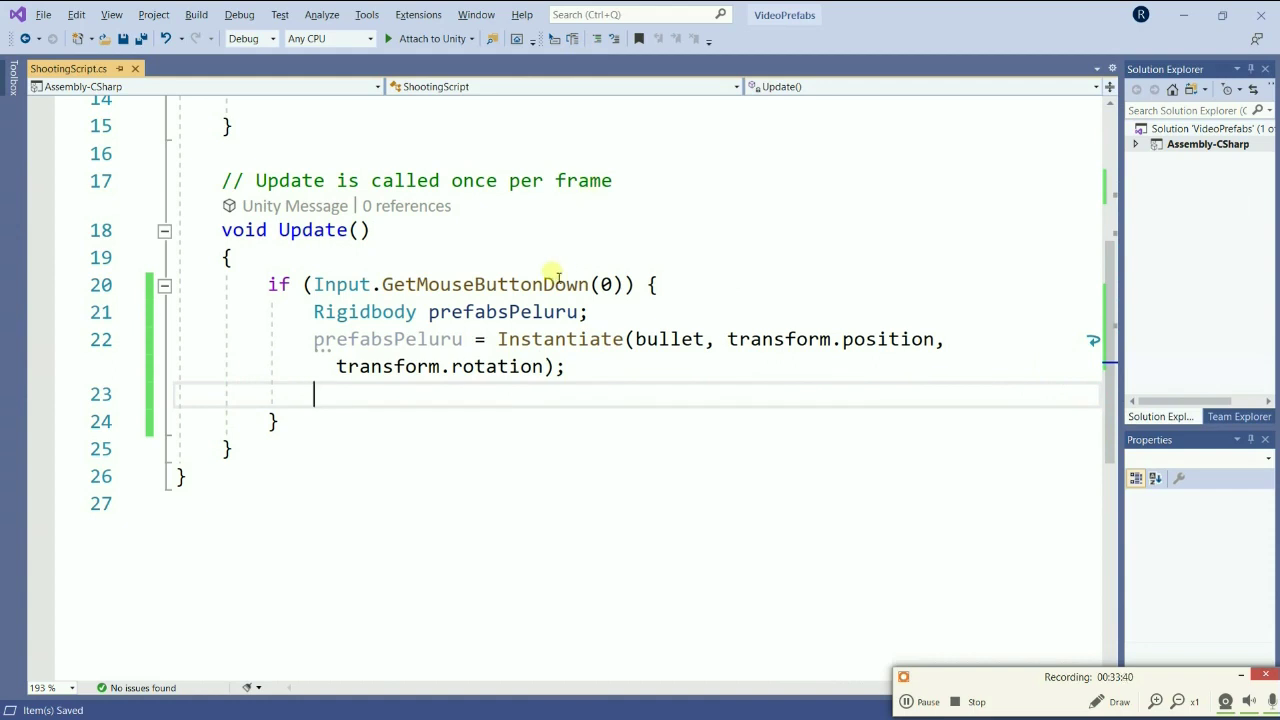
pyautogui.write('pre')
pyautogui.press('Tab')
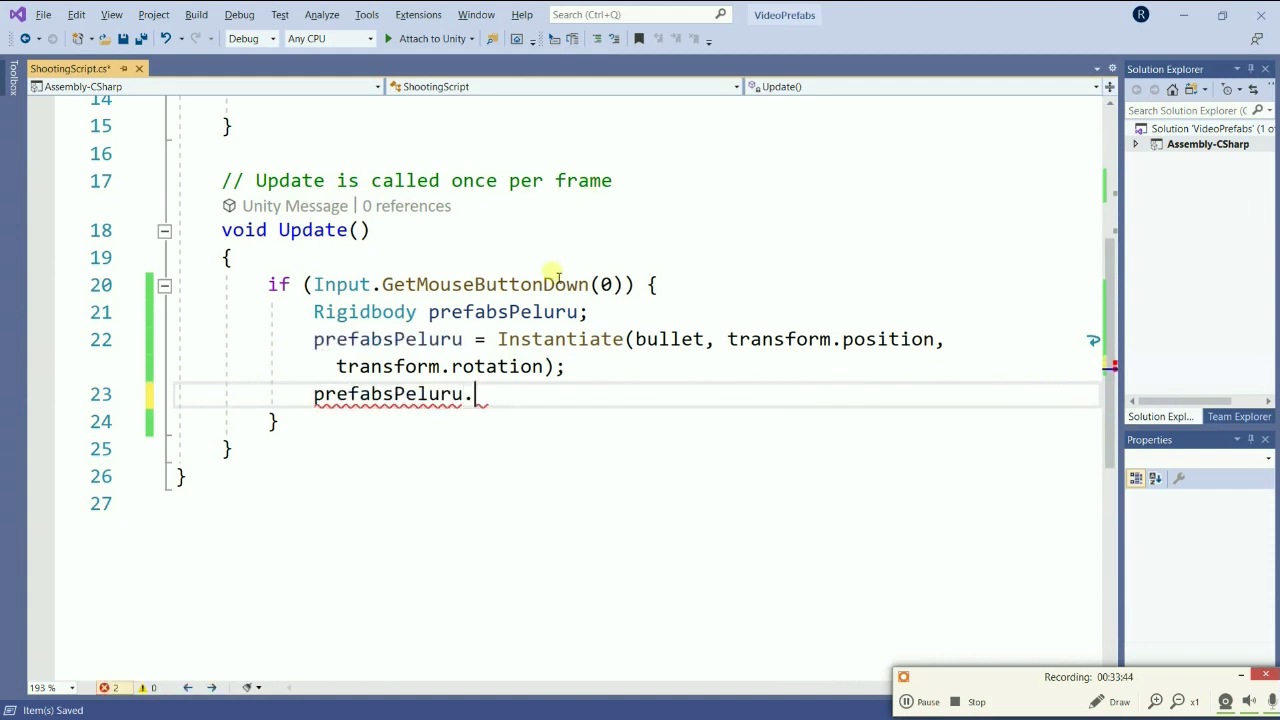
pyautogui.write('.v')
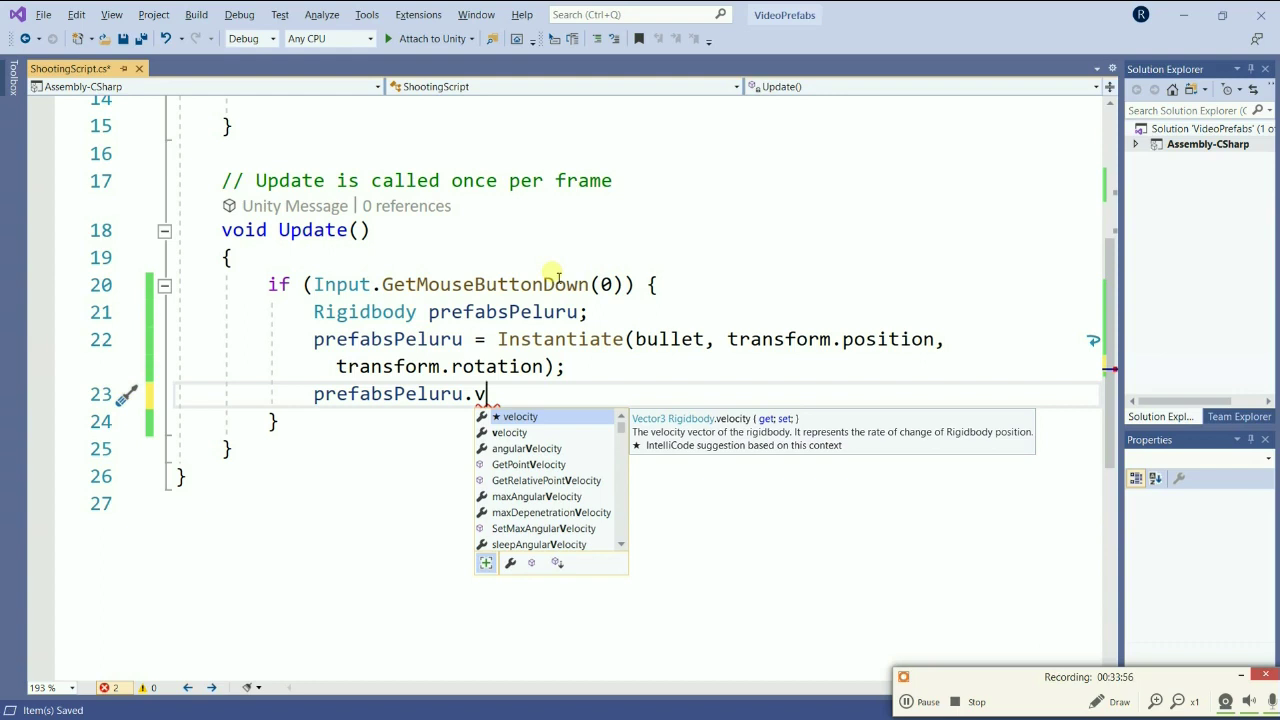
pyautogui.press('Tab')
pyautogui.write('= tra')
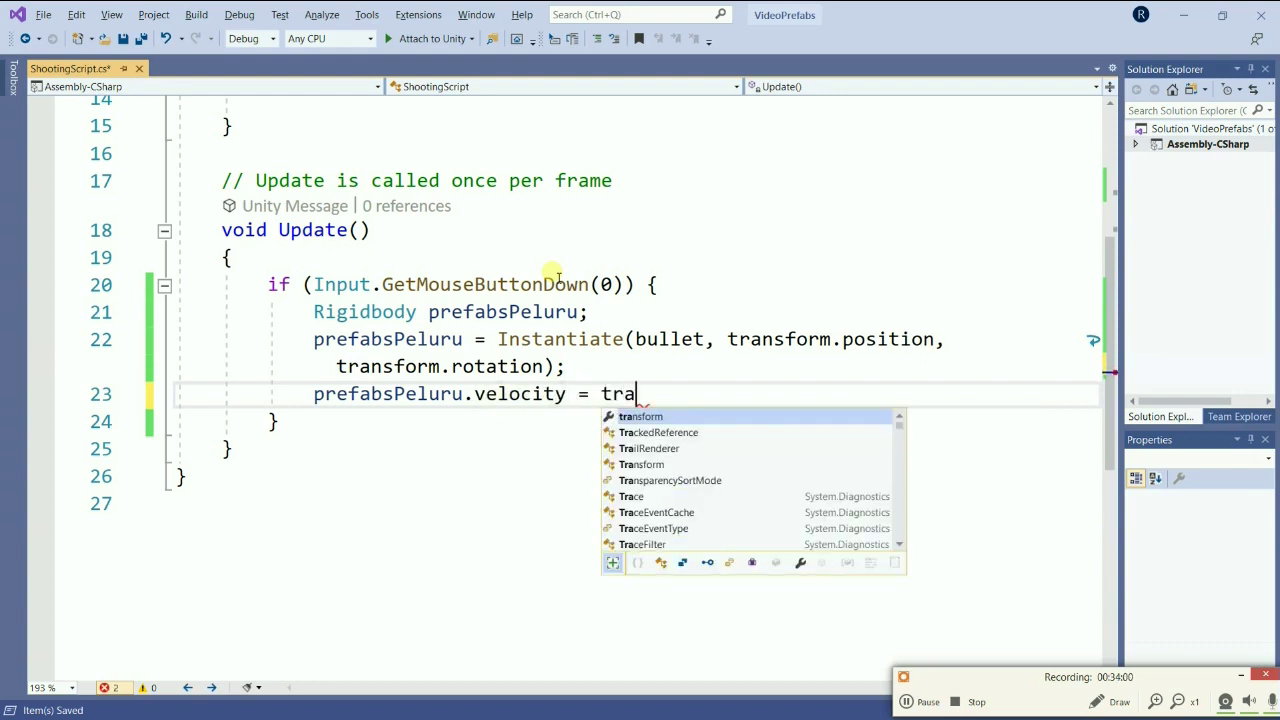
pyautogui.write('nsform.Tra')
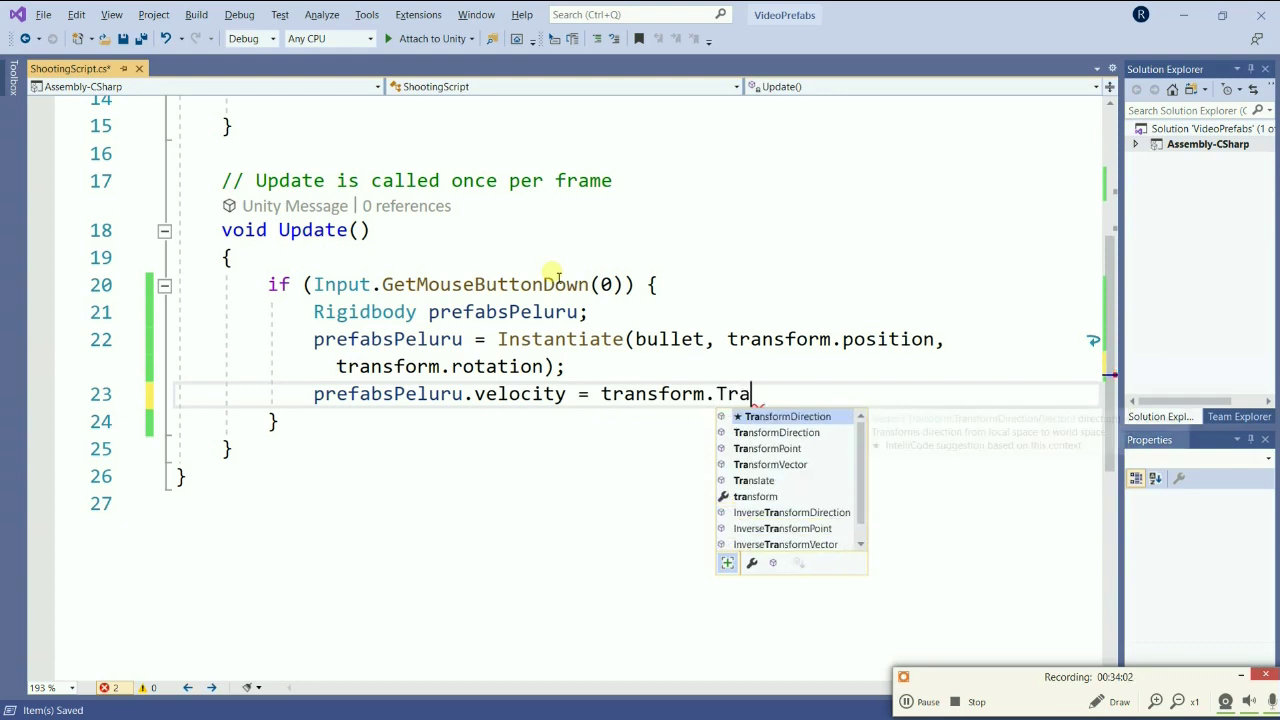
pyautogui.press('Tab')
pyautogui.write('(')
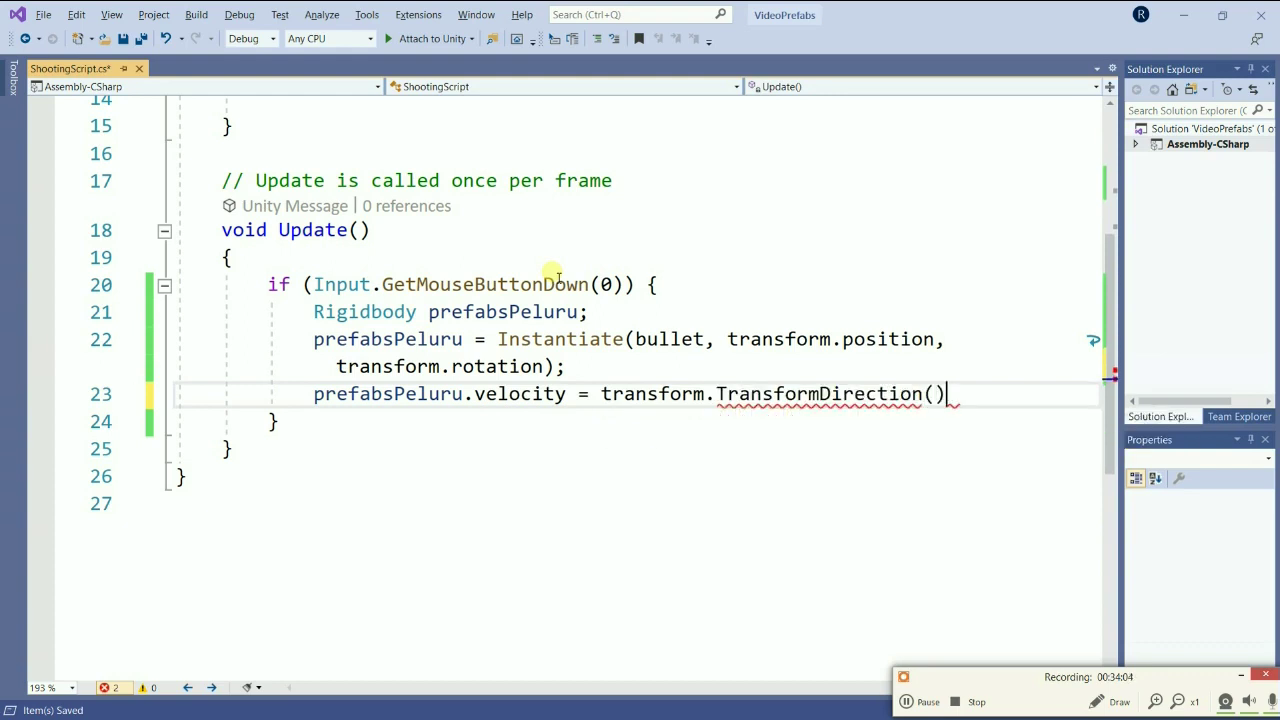
pyautogui.write('vec')
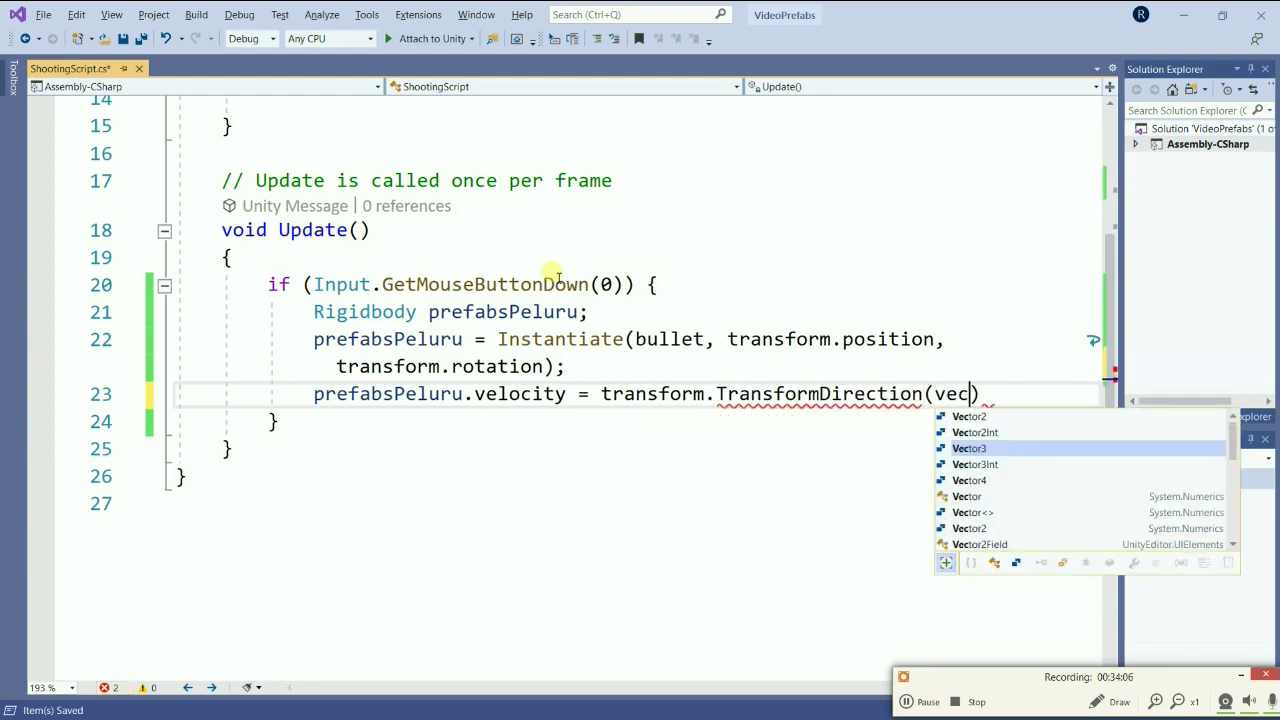
pyautogui.write('.')
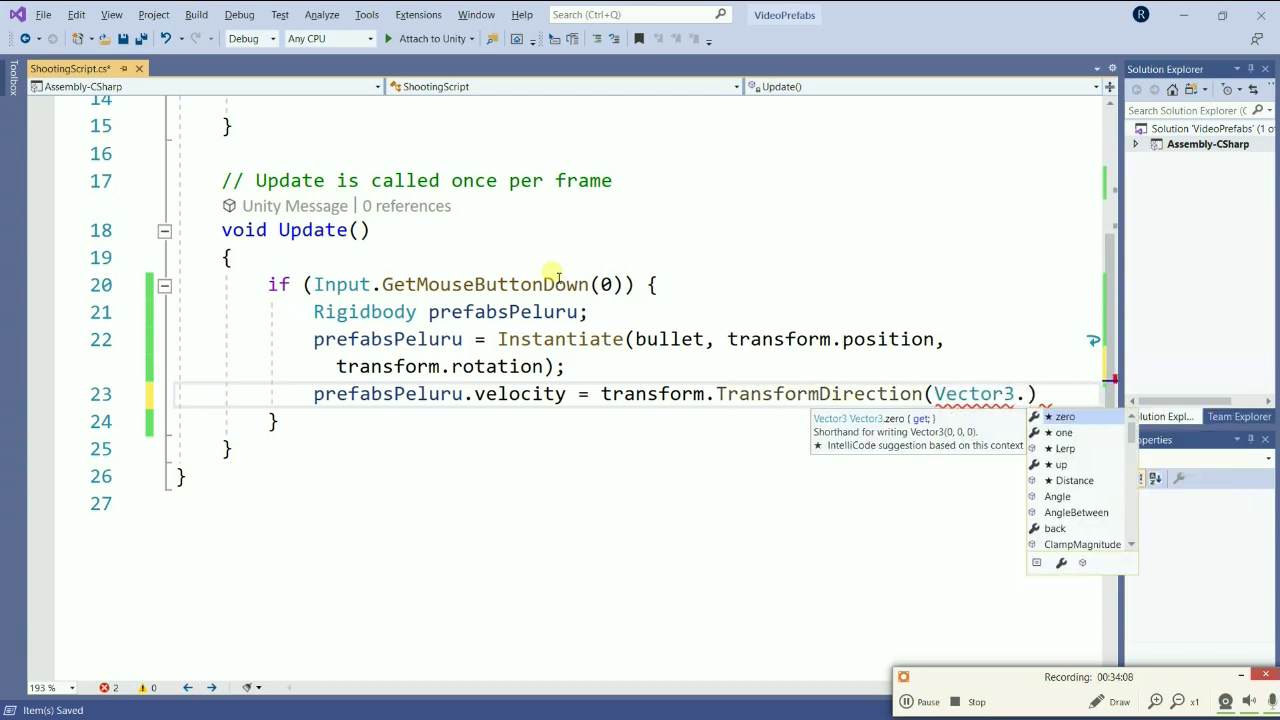
pyautogui.write('fo')
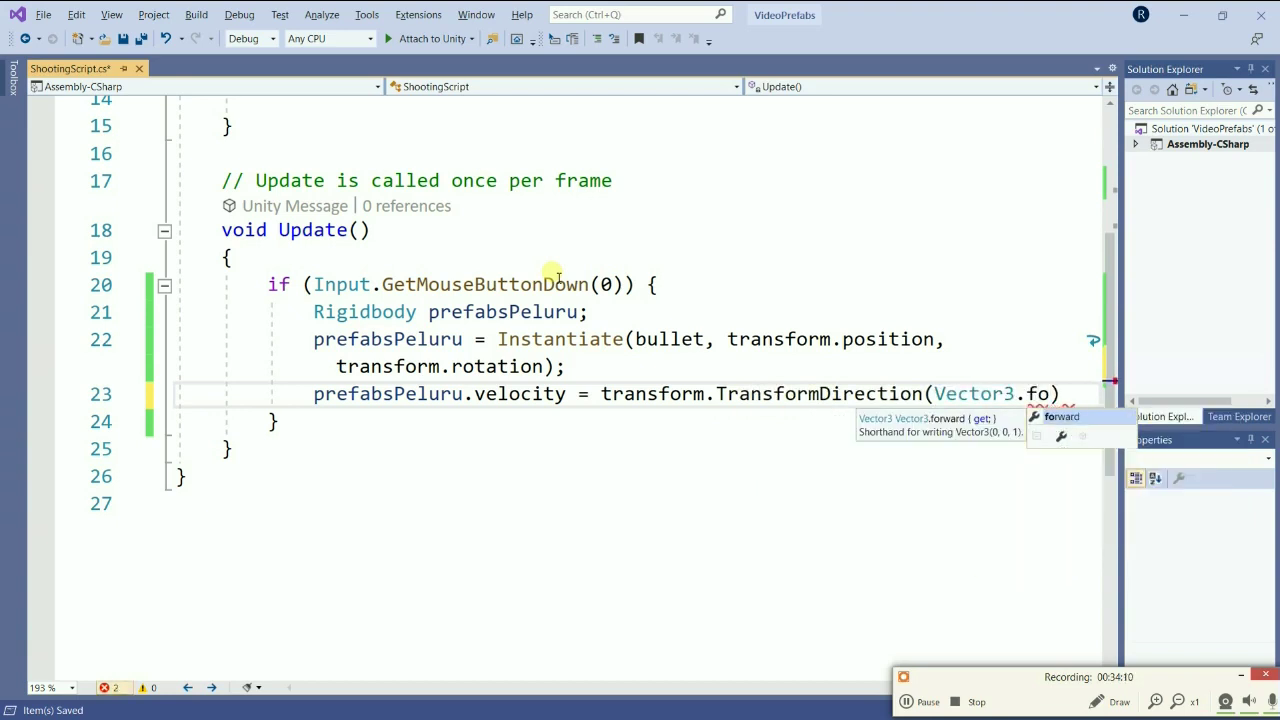
pyautogui.press('Tab')
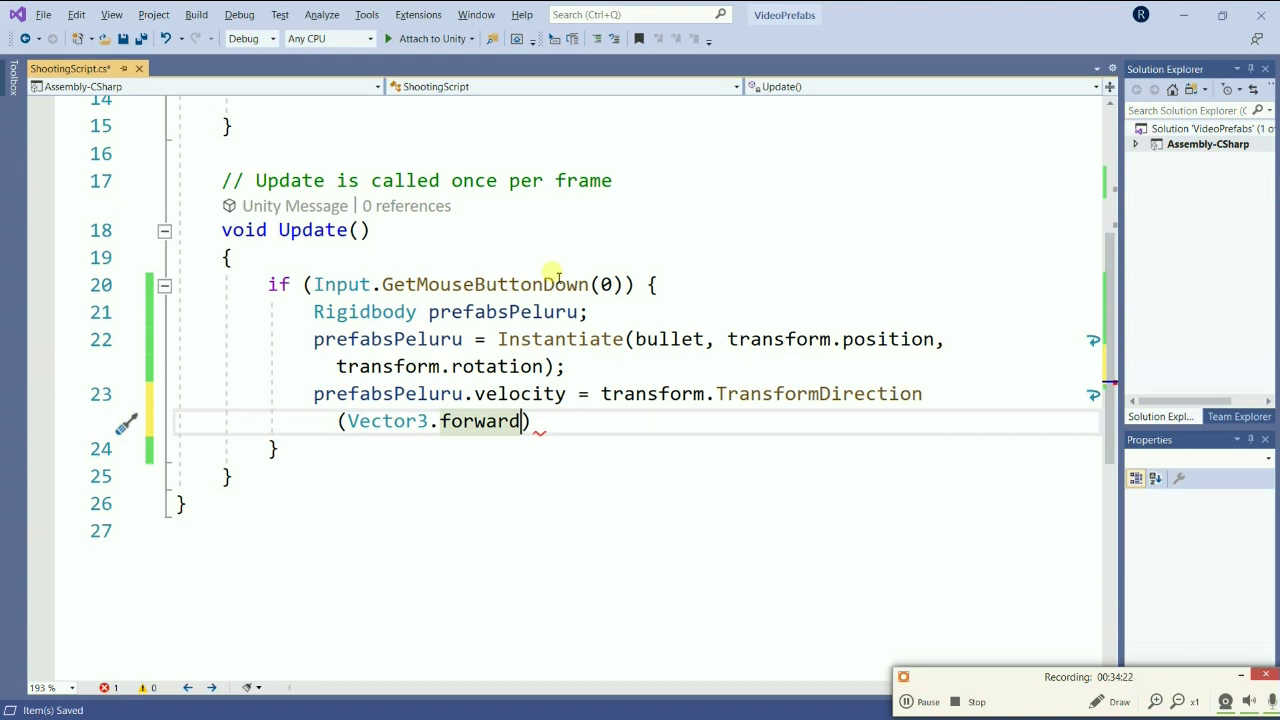
# Multiply by bulletSpeed, end the statement with a semicolon, and save the script.
pyautogui.write('*')
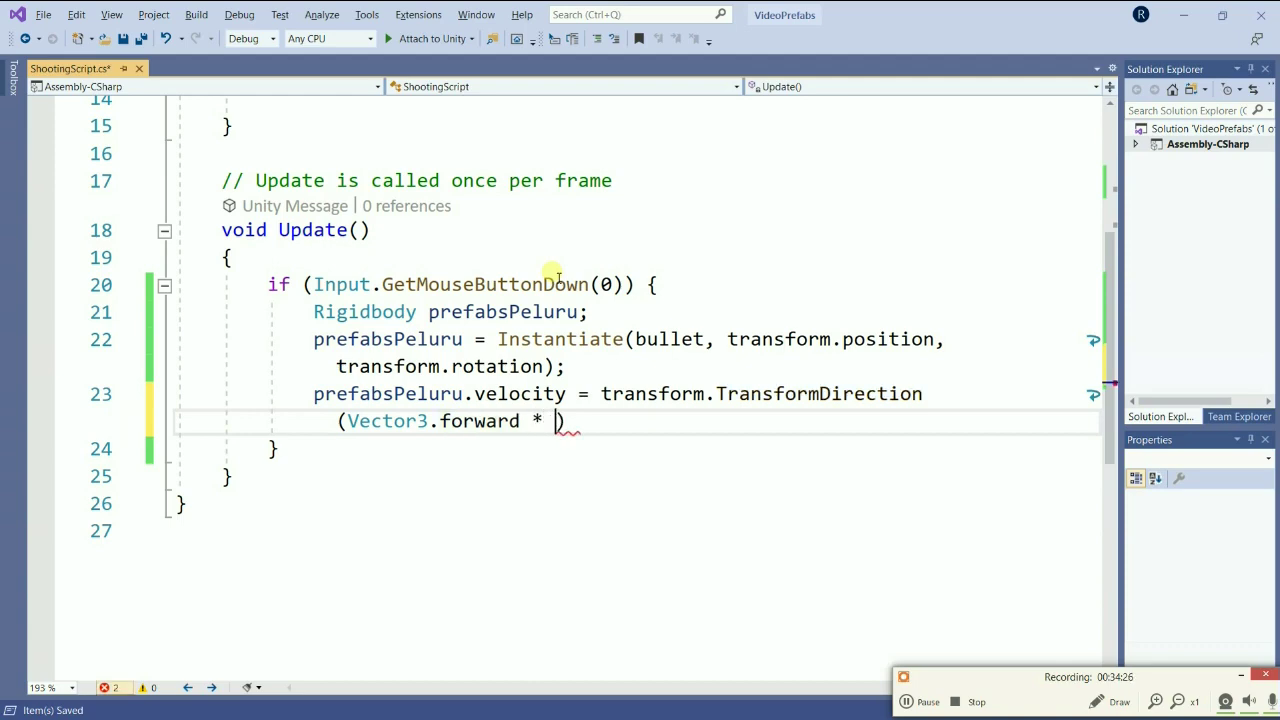
pyautogui.scroll(4, 538, 262)
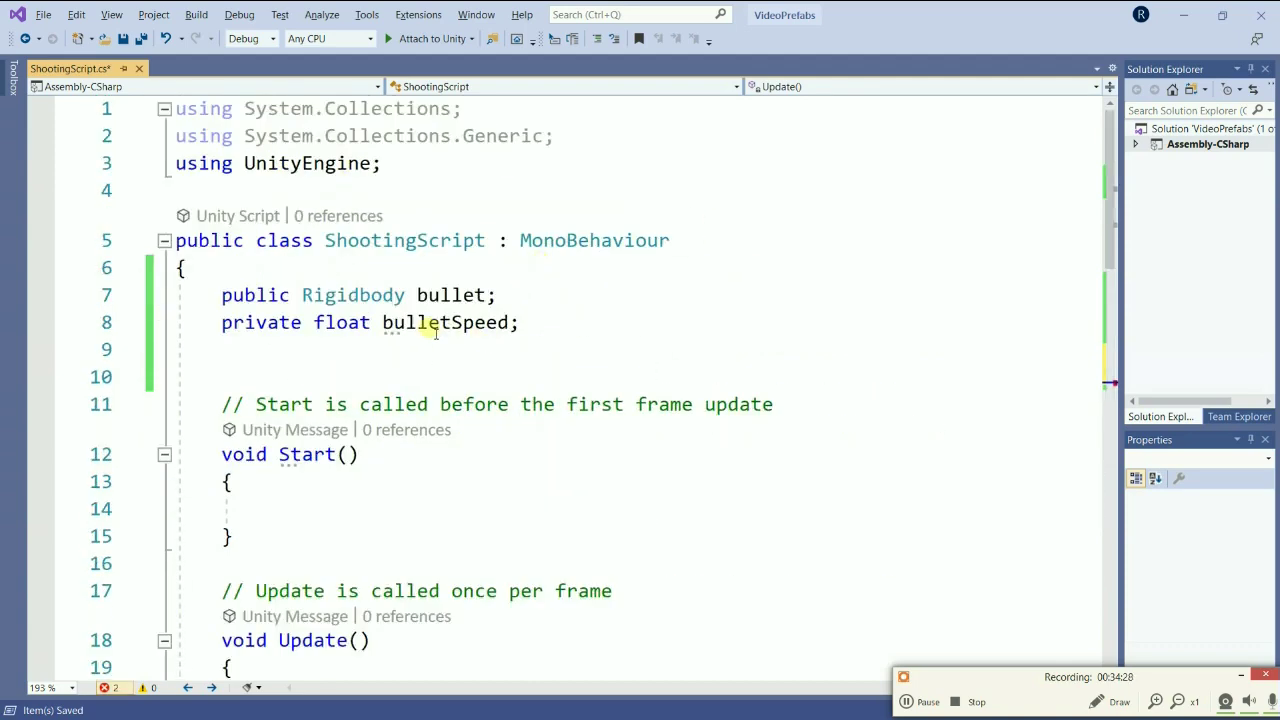
pyautogui.scroll(-5, 545, 395)
pyautogui.write('b')
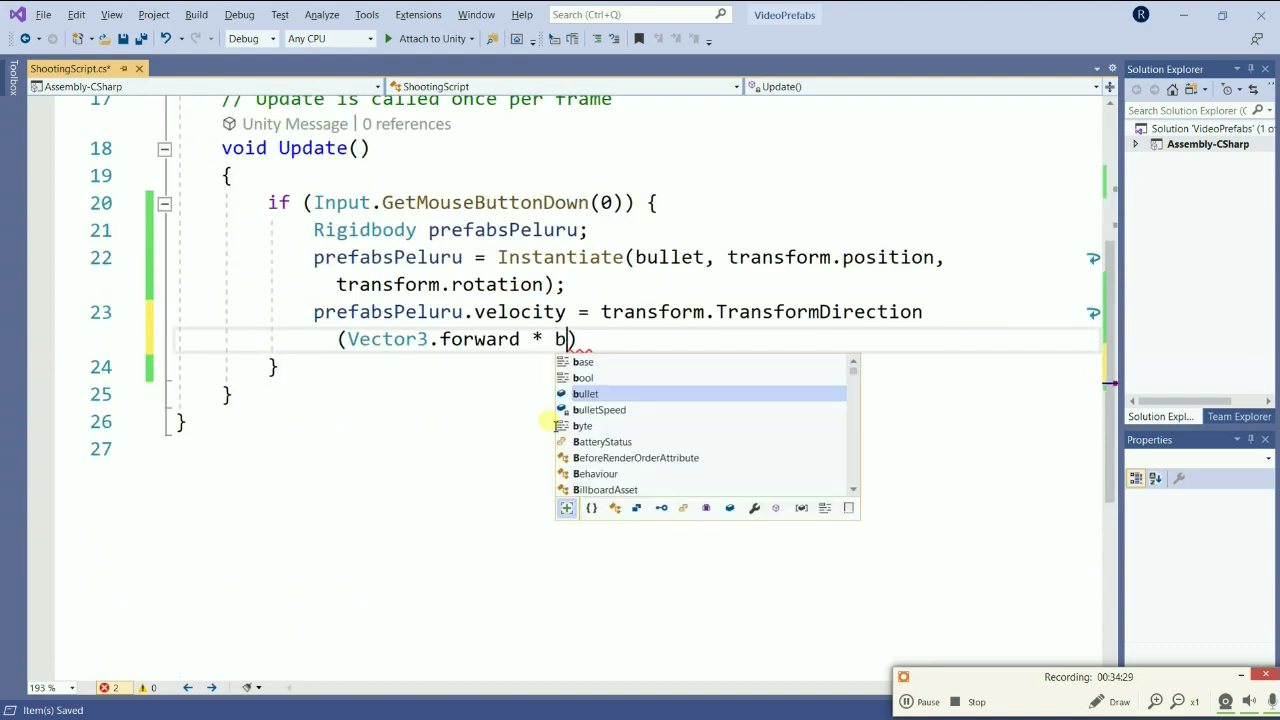
pyautogui.write('ull')
pyautogui.press('Down')
pyautogui.press('Tab')
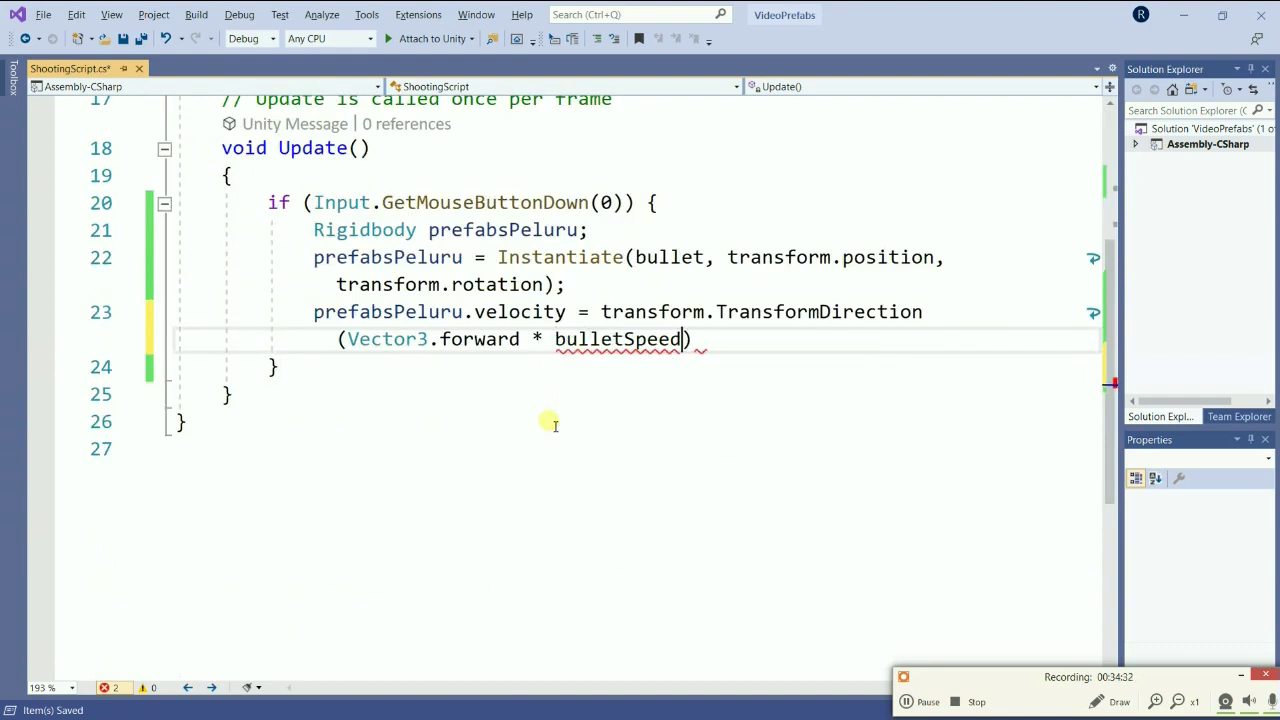
pyautogui.press('End')
pyautogui.write(';l')
pyautogui.press('BackSpace')
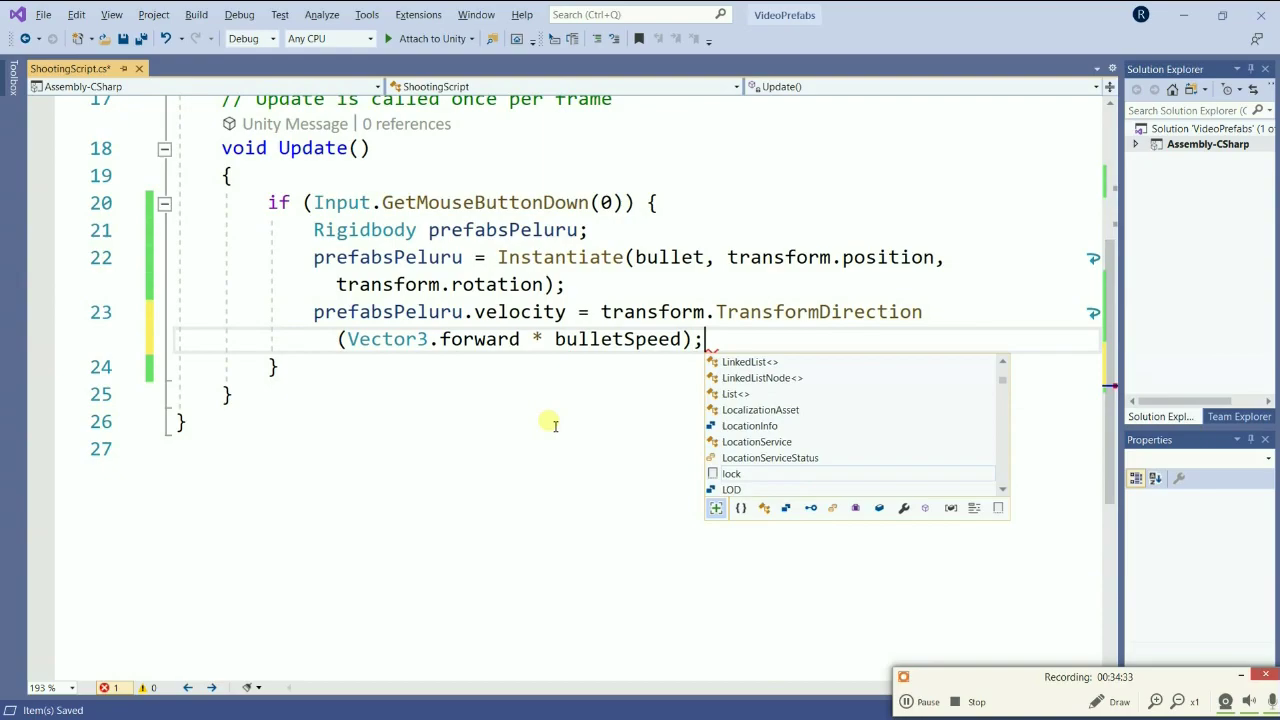
pyautogui.press('Escape')
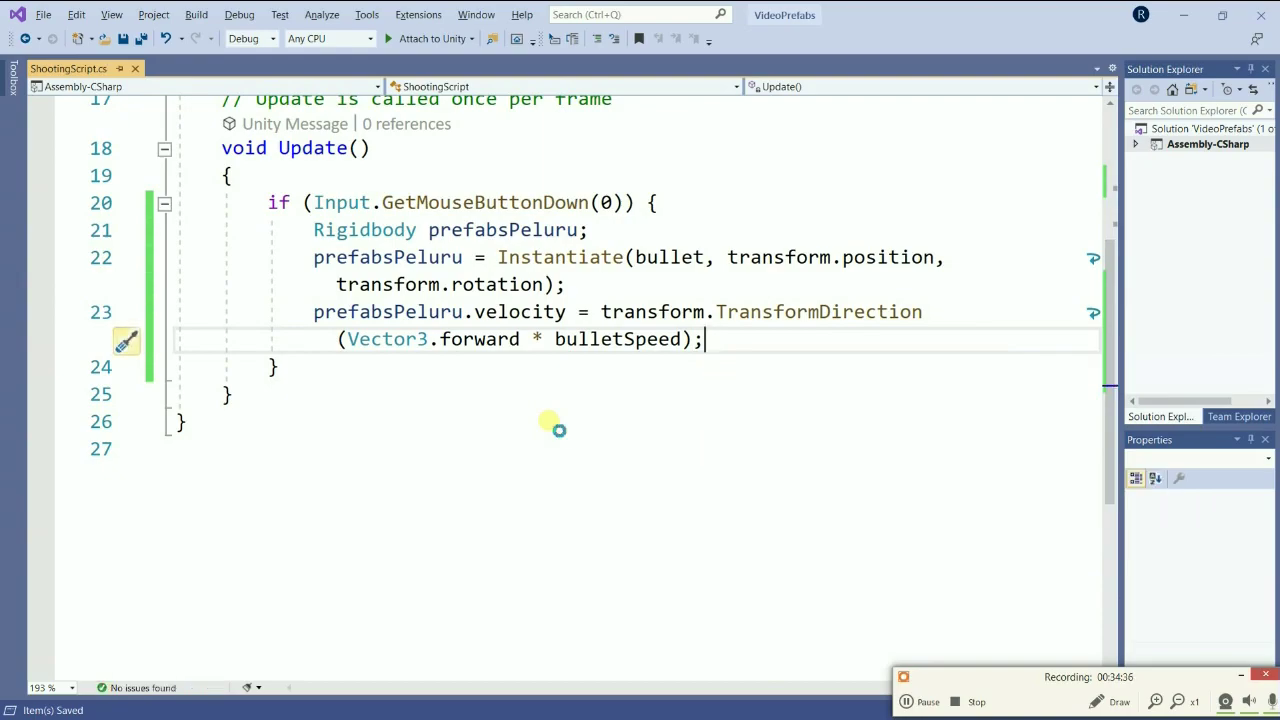
pyautogui.hotkey('alt', 'Tab')
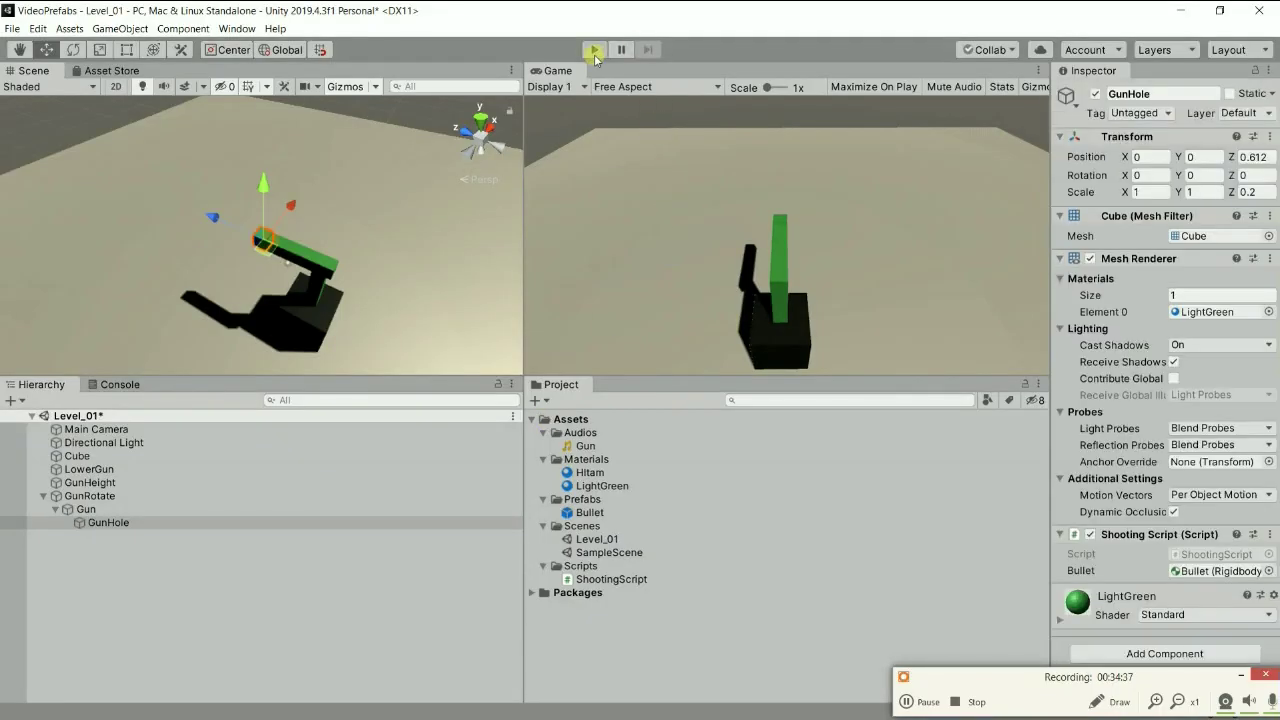
# Play the game, fire two bullets with the new velocity code, then stop play mode.
pyautogui.click(592, 52)
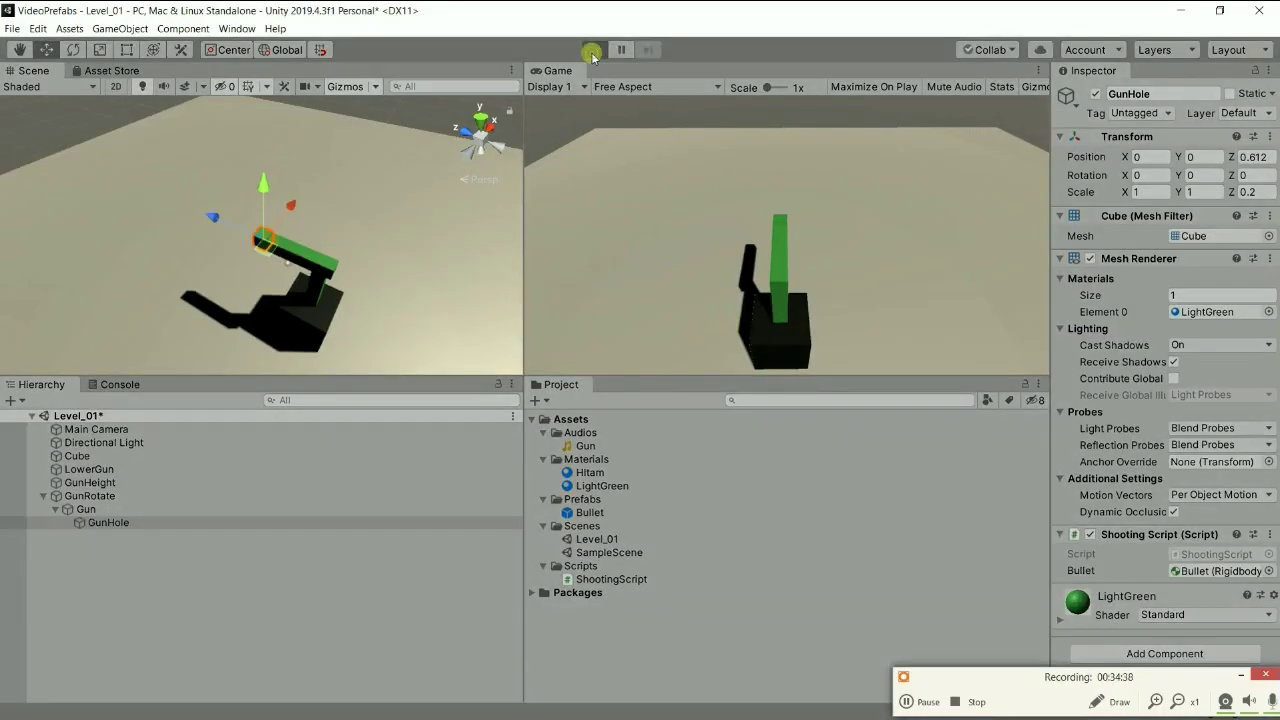
pyautogui.click(780, 243)
pyautogui.click(690, 243)
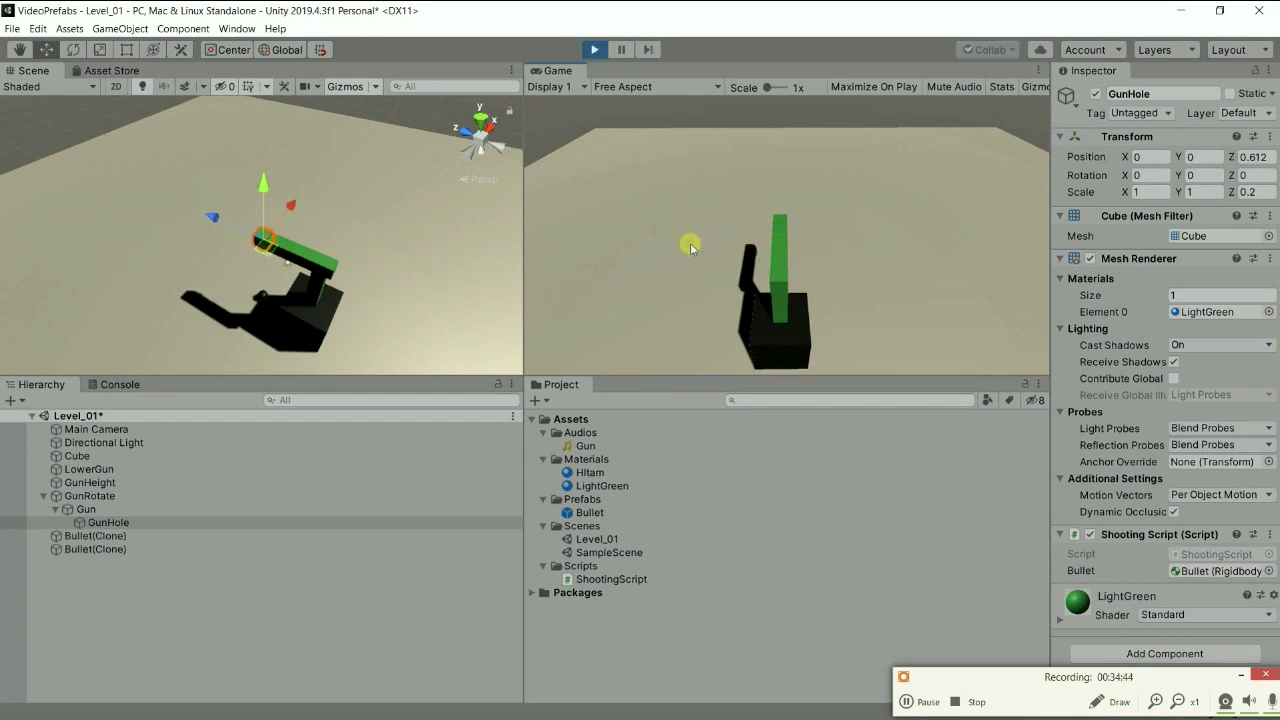
pyautogui.click(592, 50)
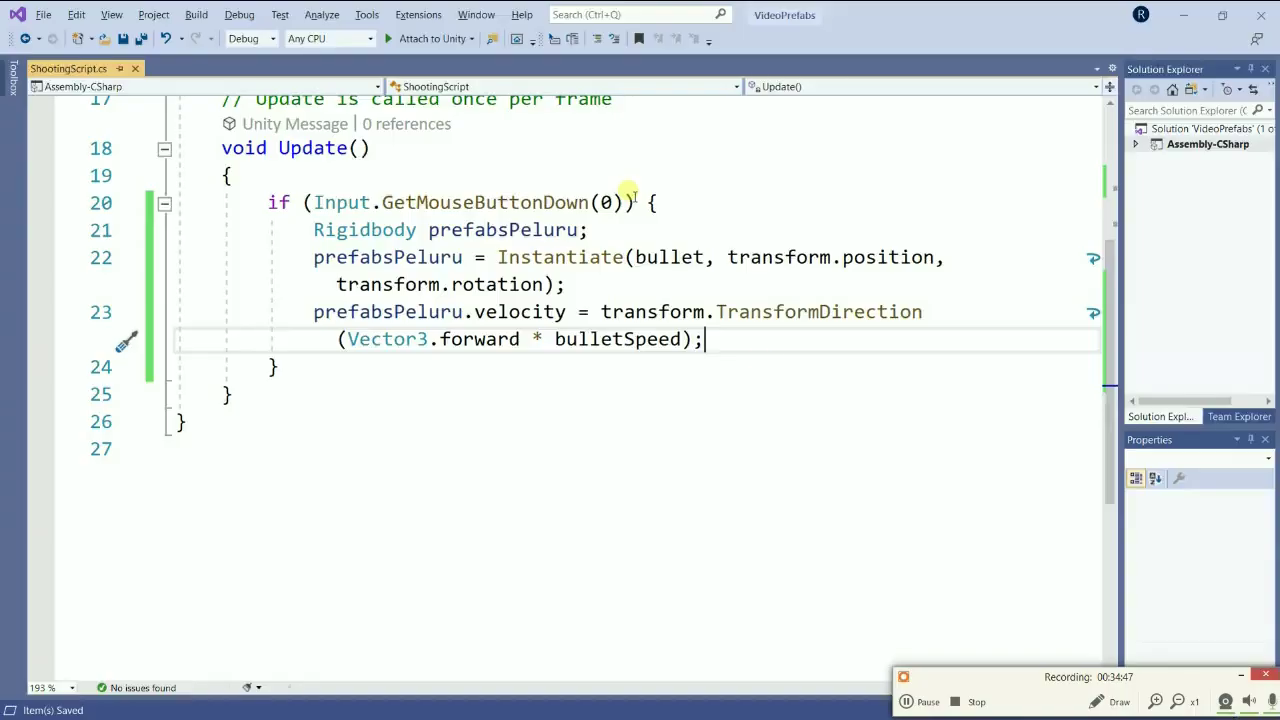
pyautogui.click(938, 702)
pyautogui.click(938, 702)
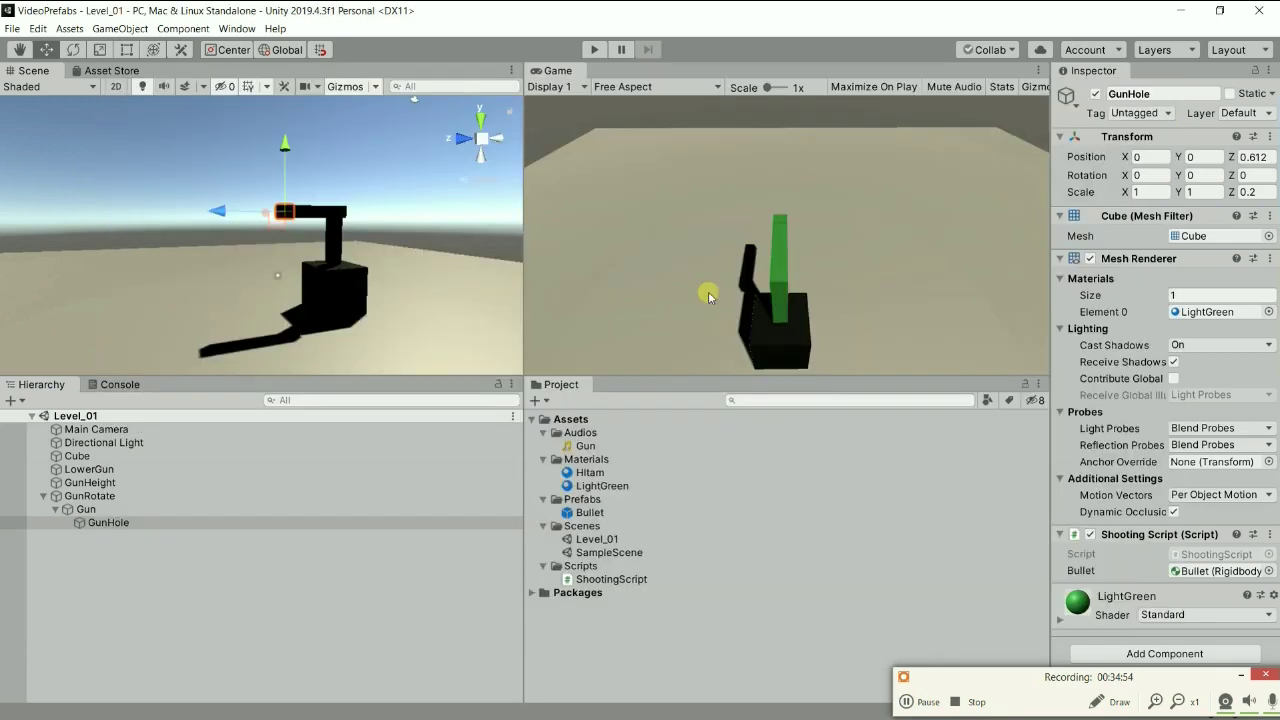
pyautogui.hotkey('alt', 'Tab')
# Add 'bulletSpeed = 70.0f;' inside Start() by pasting the field name, then save.
pyautogui.scroll(1, 468, 318)
pyautogui.scroll(-2, 460, 320)
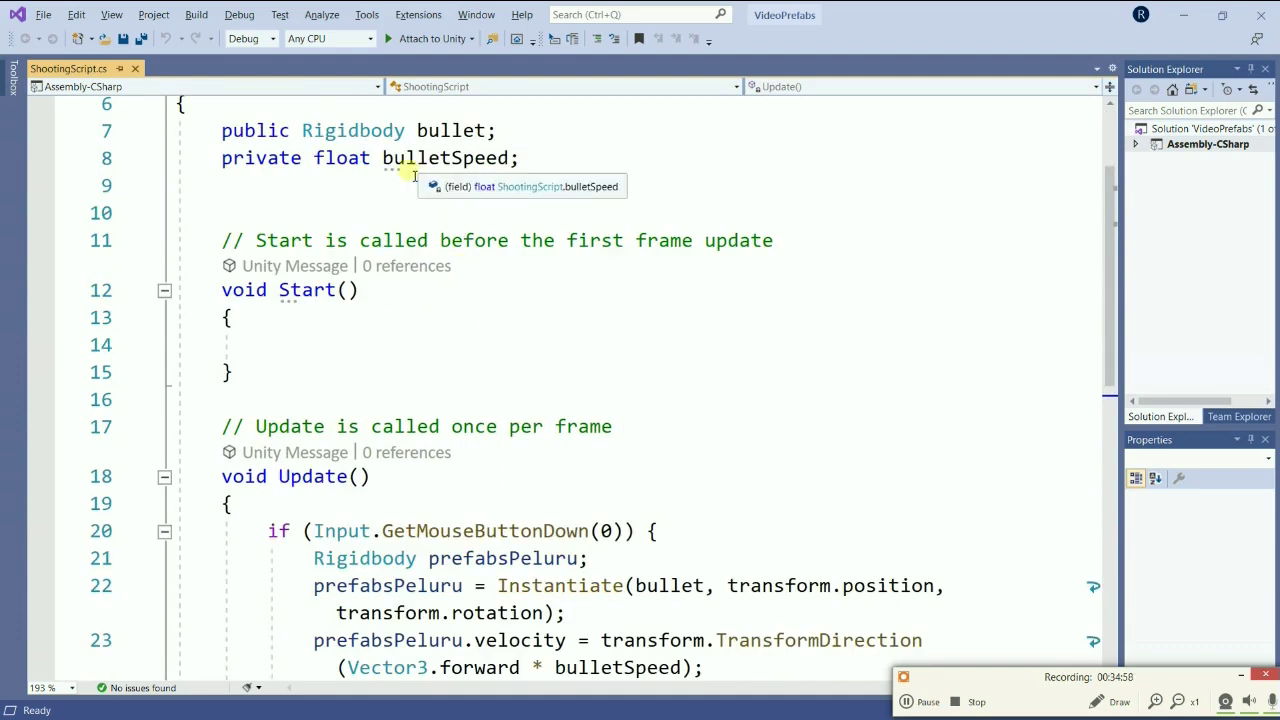
pyautogui.moveTo(383, 160); pyautogui.dragTo(510, 160)
pyautogui.hotkey('ctrl', 'c')
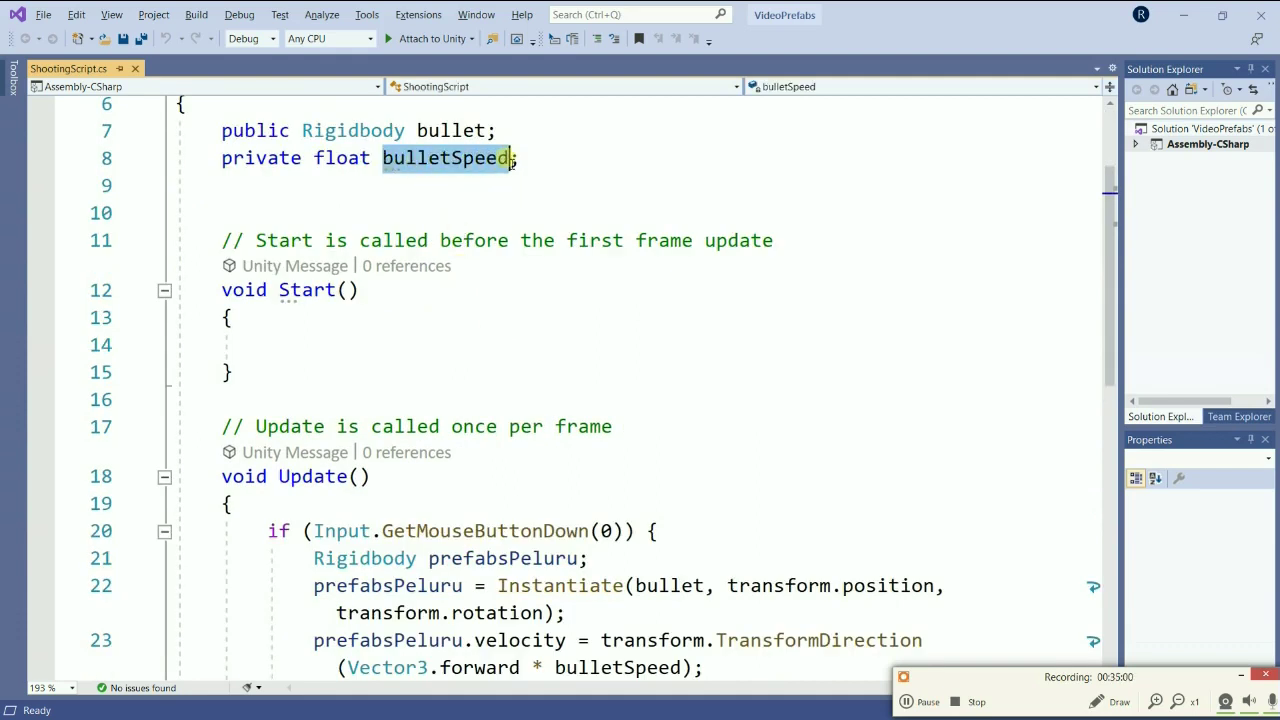
pyautogui.click(278, 338)
pyautogui.hotkey('ctrl', 'v')
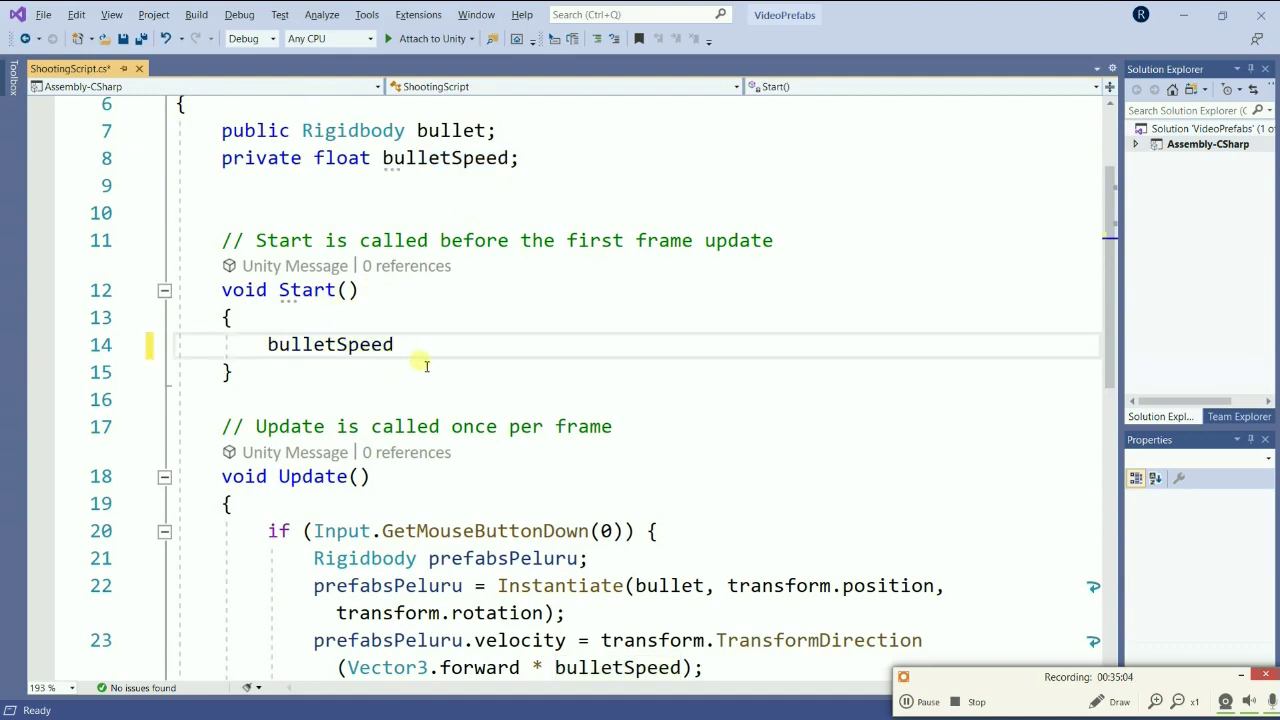
pyautogui.write(' = ')
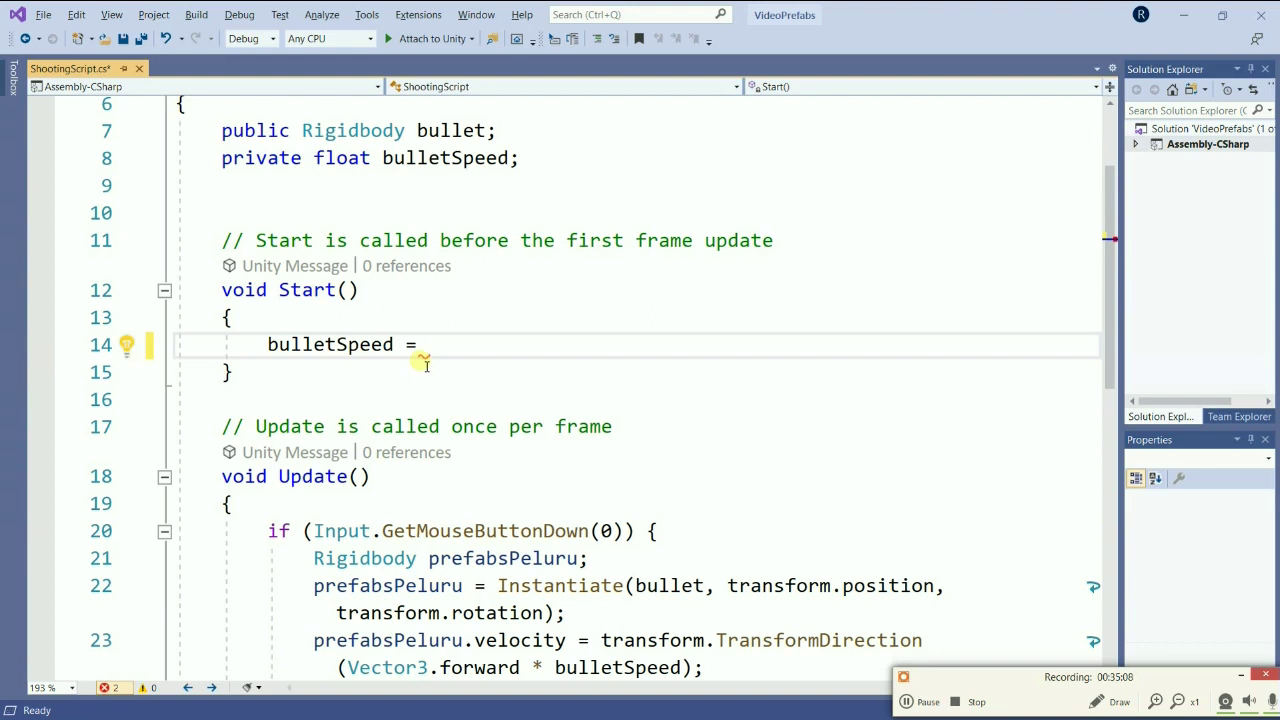
pyautogui.write('70.0')
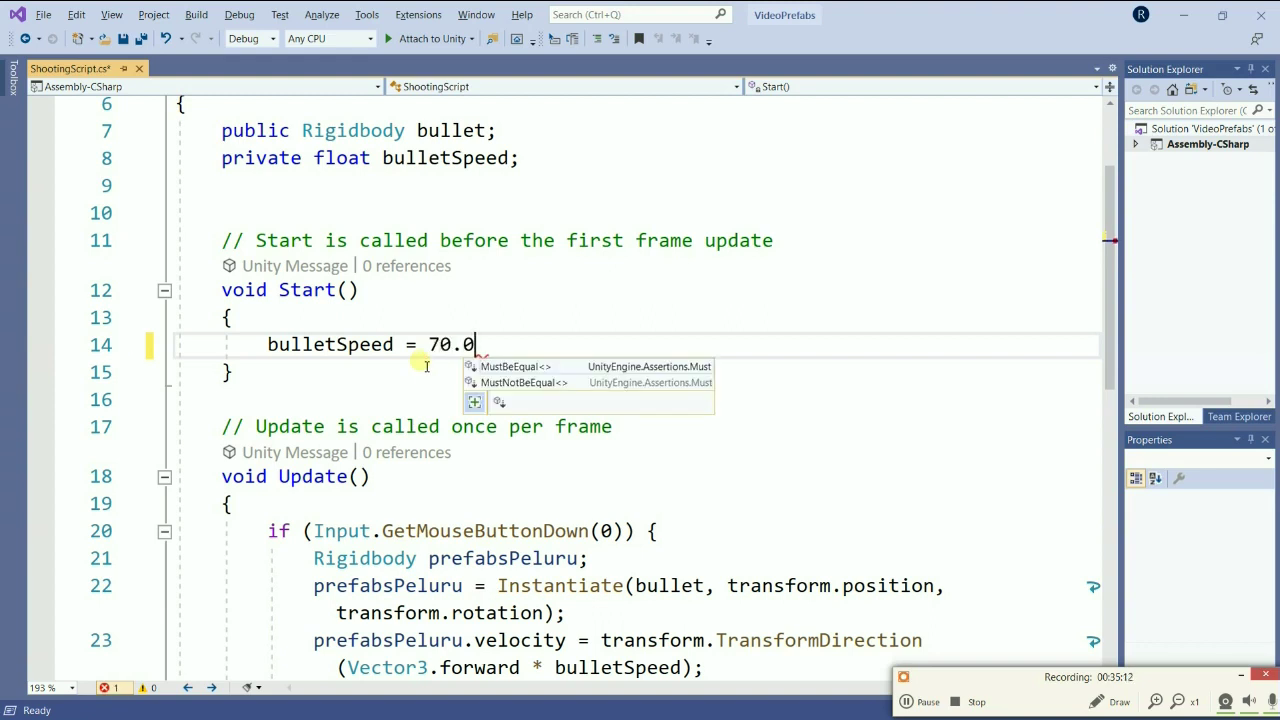
pyautogui.write('f;')
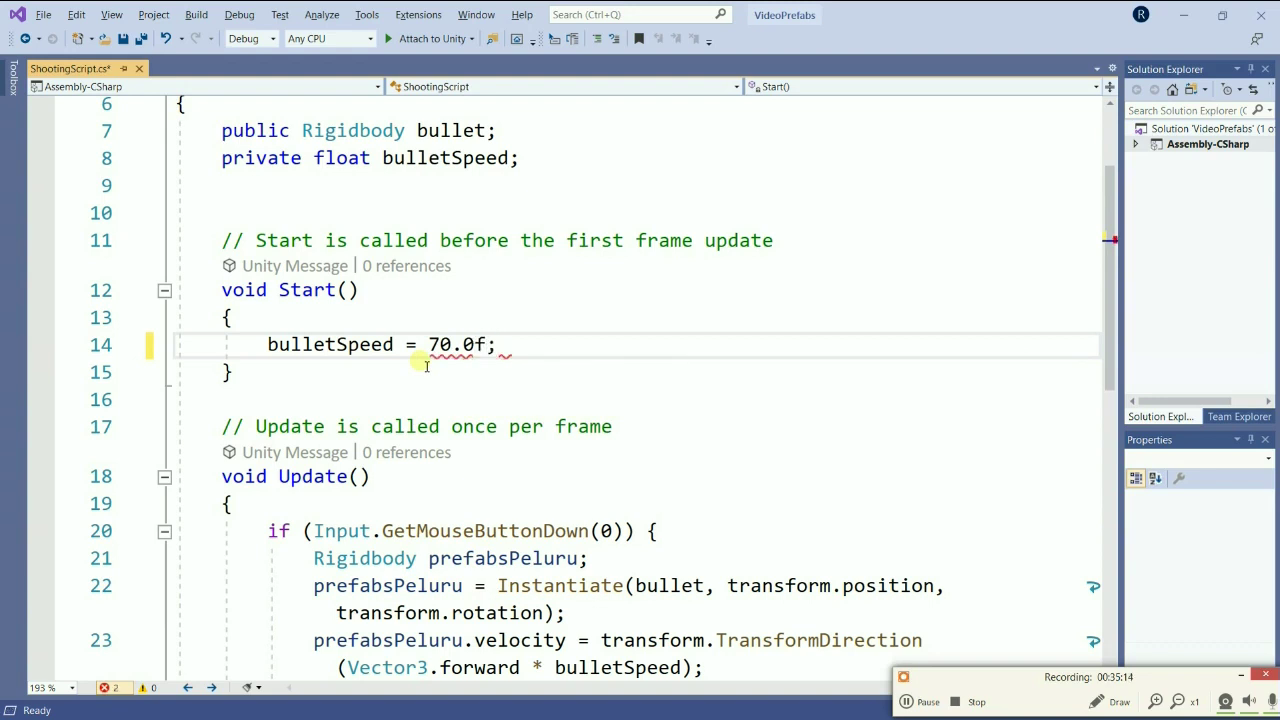
pyautogui.hotkey('ctrl', 's')
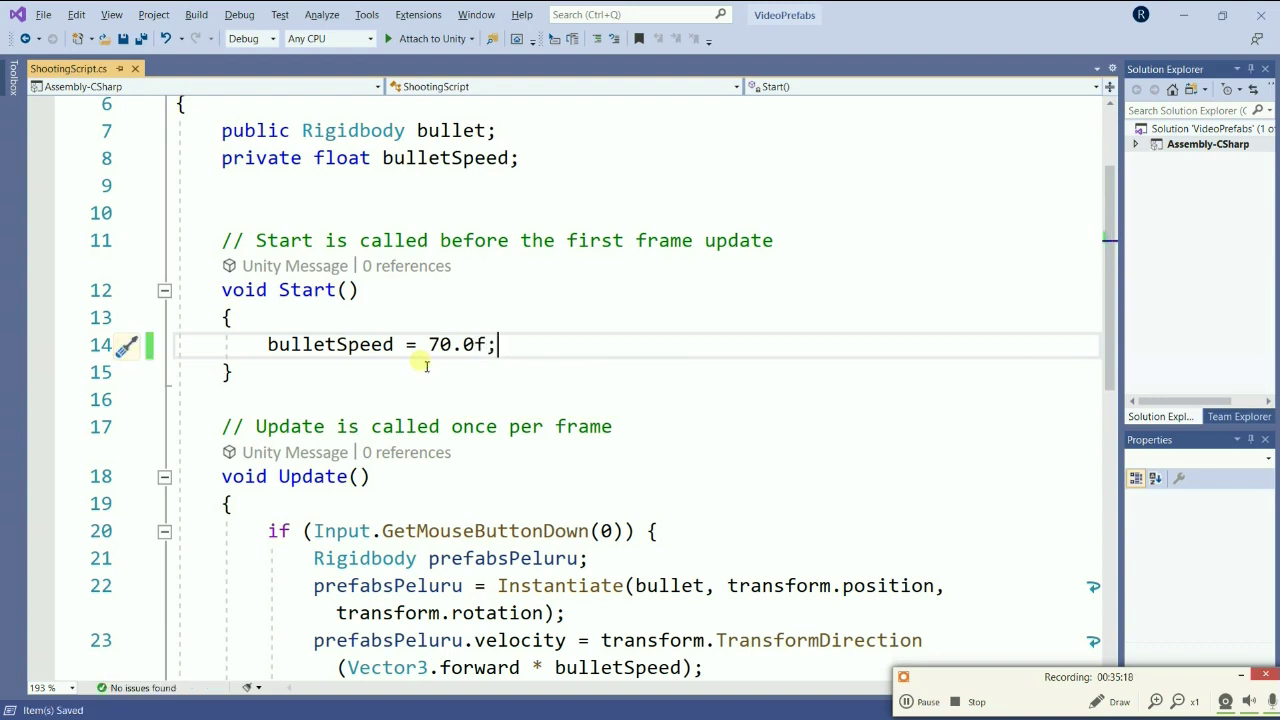
pyautogui.hotkey('alt', 'Tab')
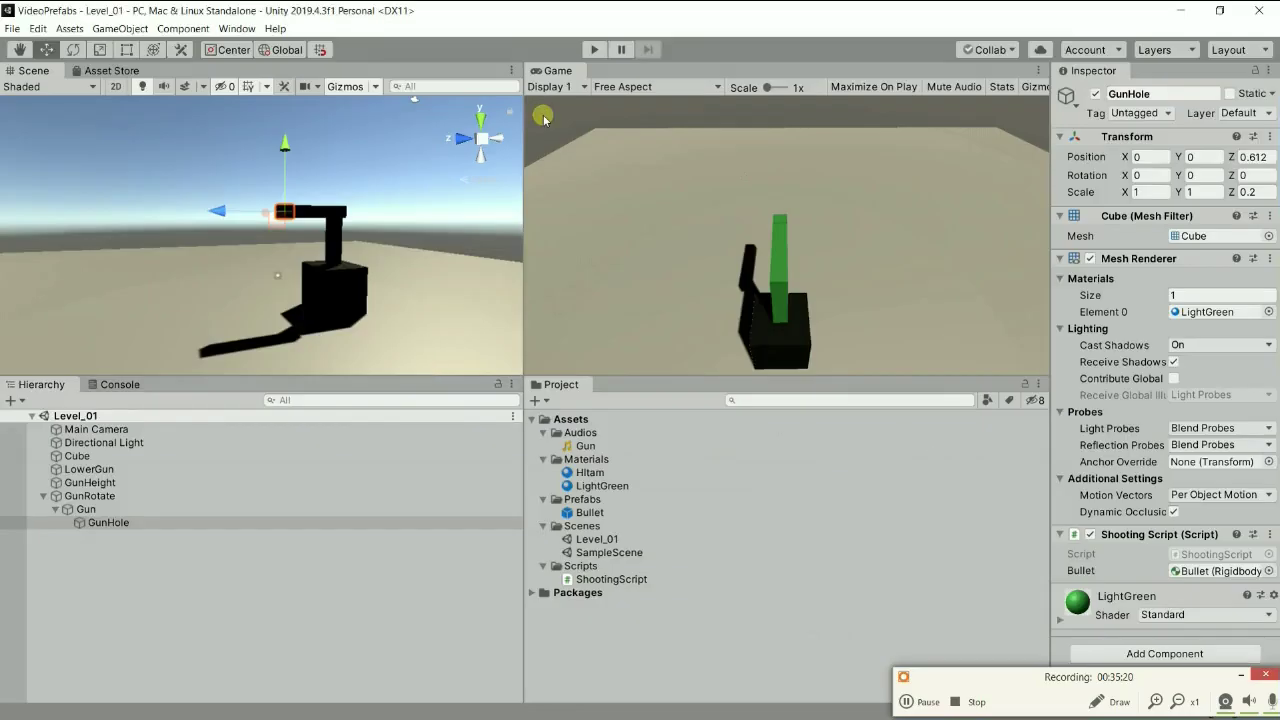
# Play-test the 70.0f bullet speed, firing about nine bullets, then stop play mode.
pyautogui.click(594, 49)
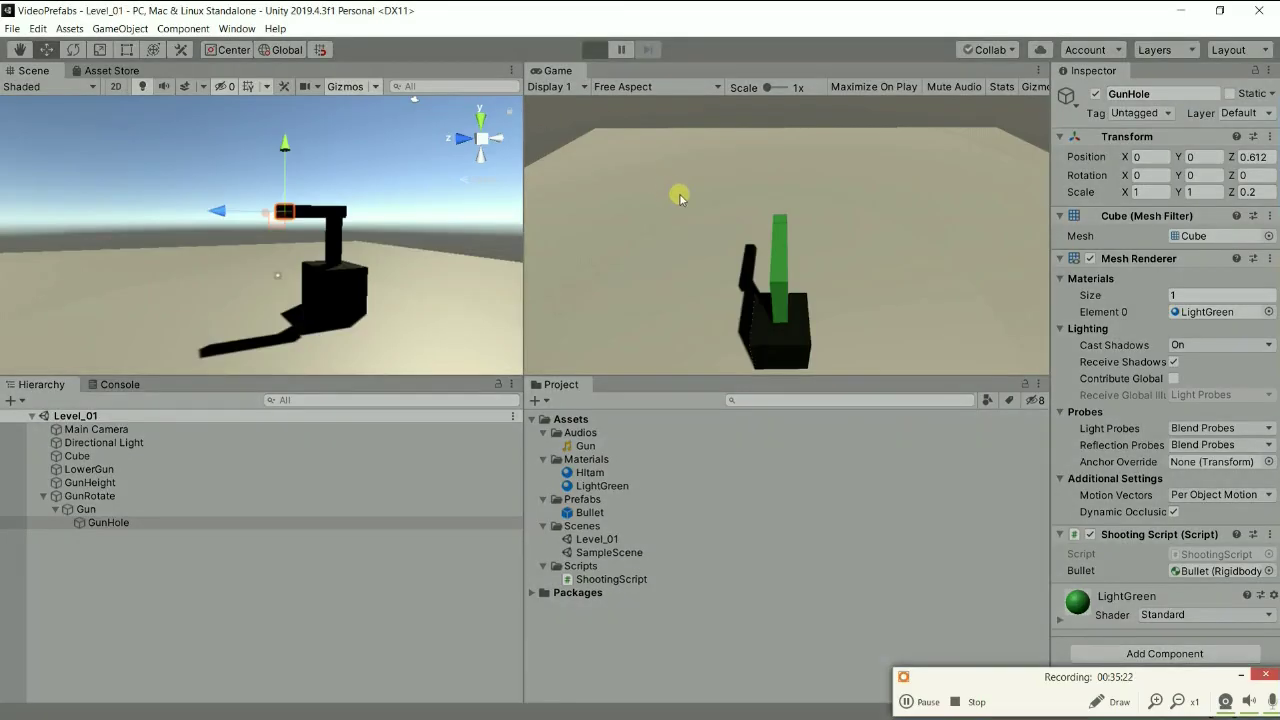
pyautogui.click(755, 204)
pyautogui.click(701, 205)
pyautogui.tripleClick(701, 205)
pyautogui.doubleClick(701, 205)
pyautogui.click(701, 205)
pyautogui.click(701, 205)
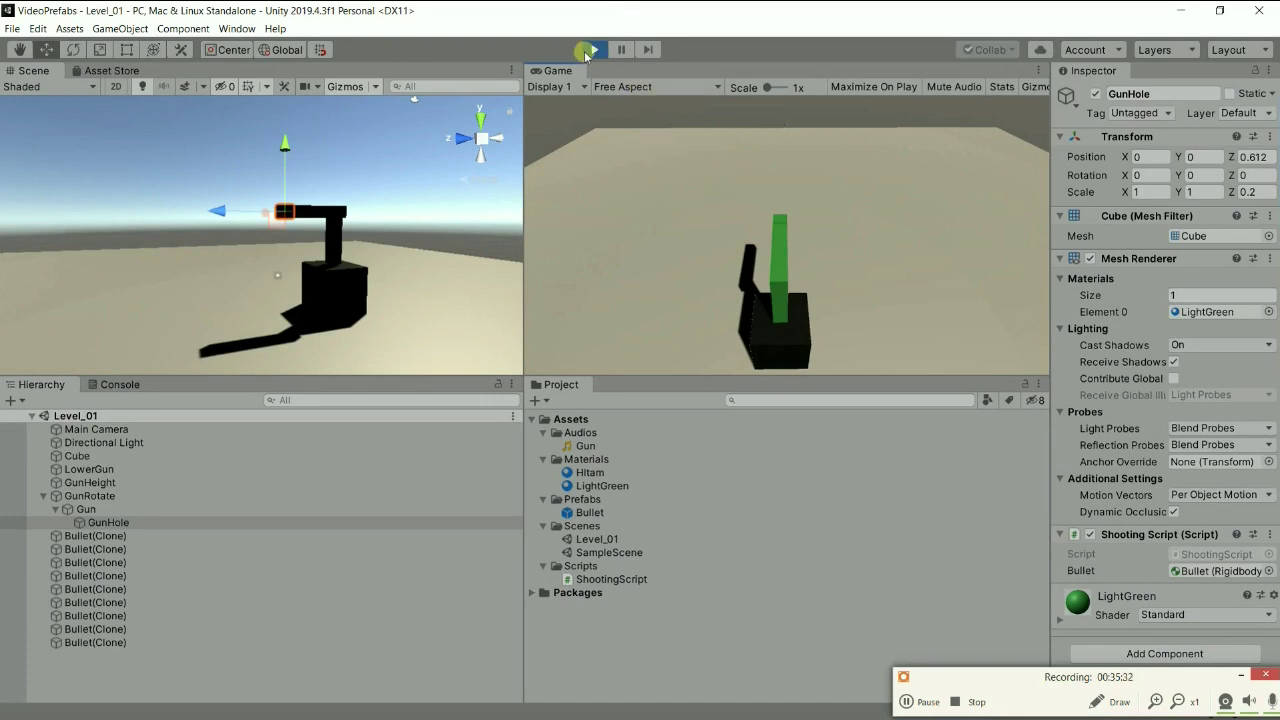
pyautogui.click(594, 49)
# Switch between Unity and Visual Studio, ending on ShootingScript.cs.
pyautogui.hotkey('alt', 'Tab')
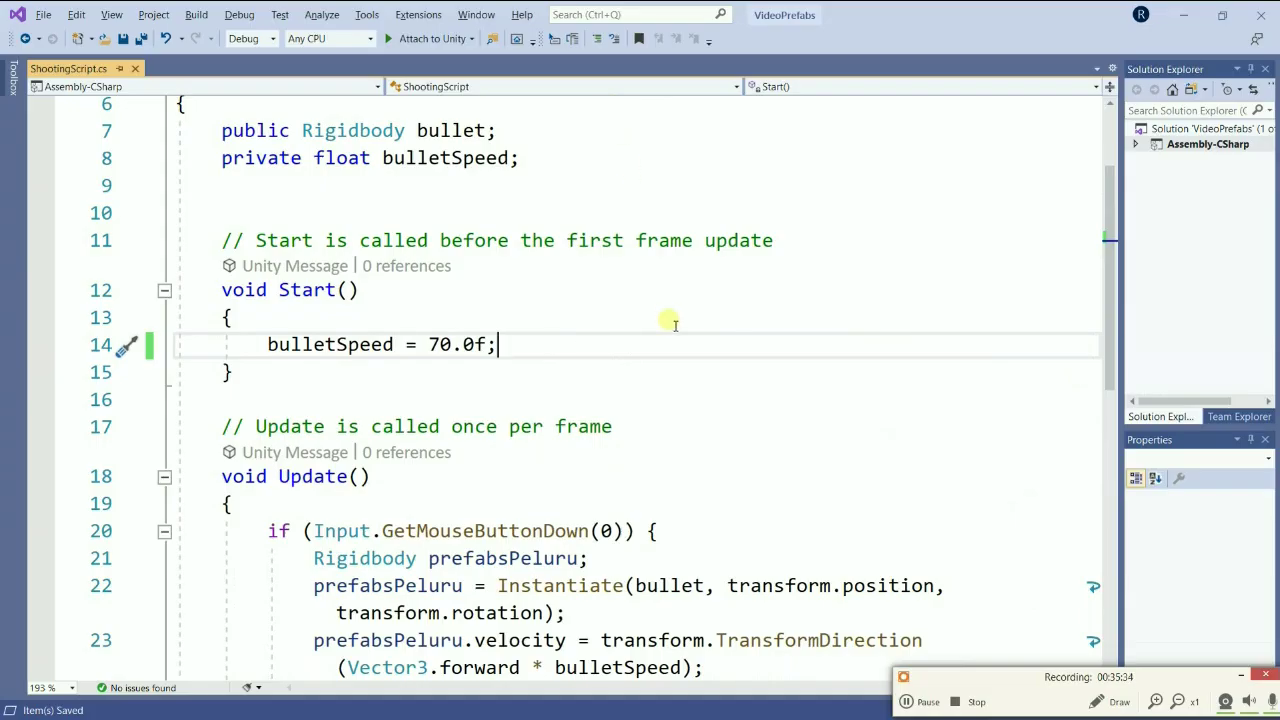
pyautogui.hotkey('alt', 'Tab')
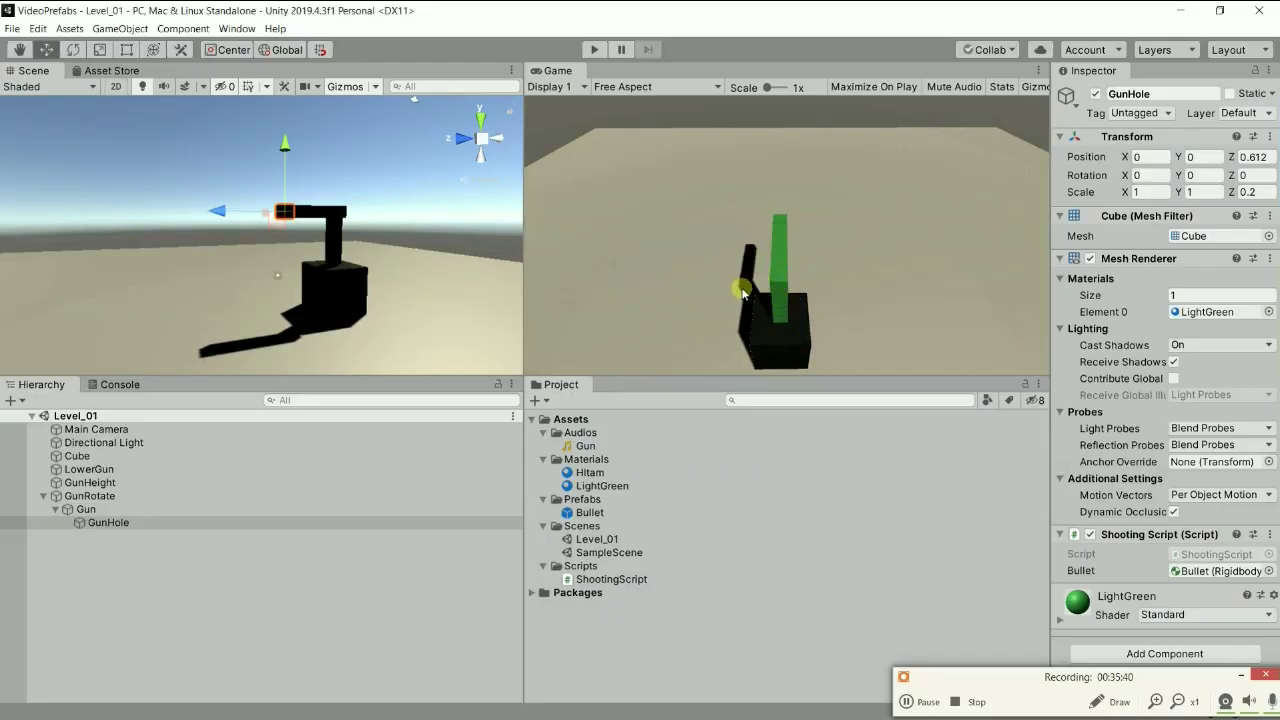
pyautogui.hotkey('alt', 'Tab')
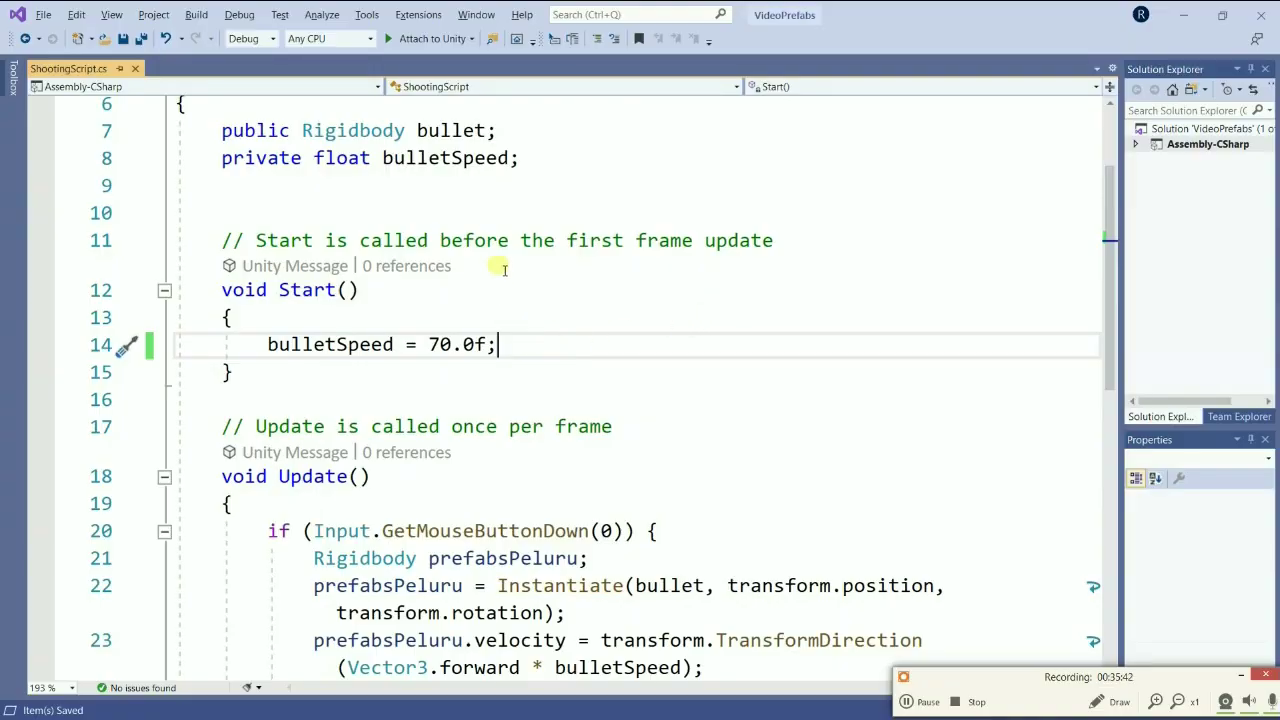
pyautogui.hotkey('alt', 'Tab')
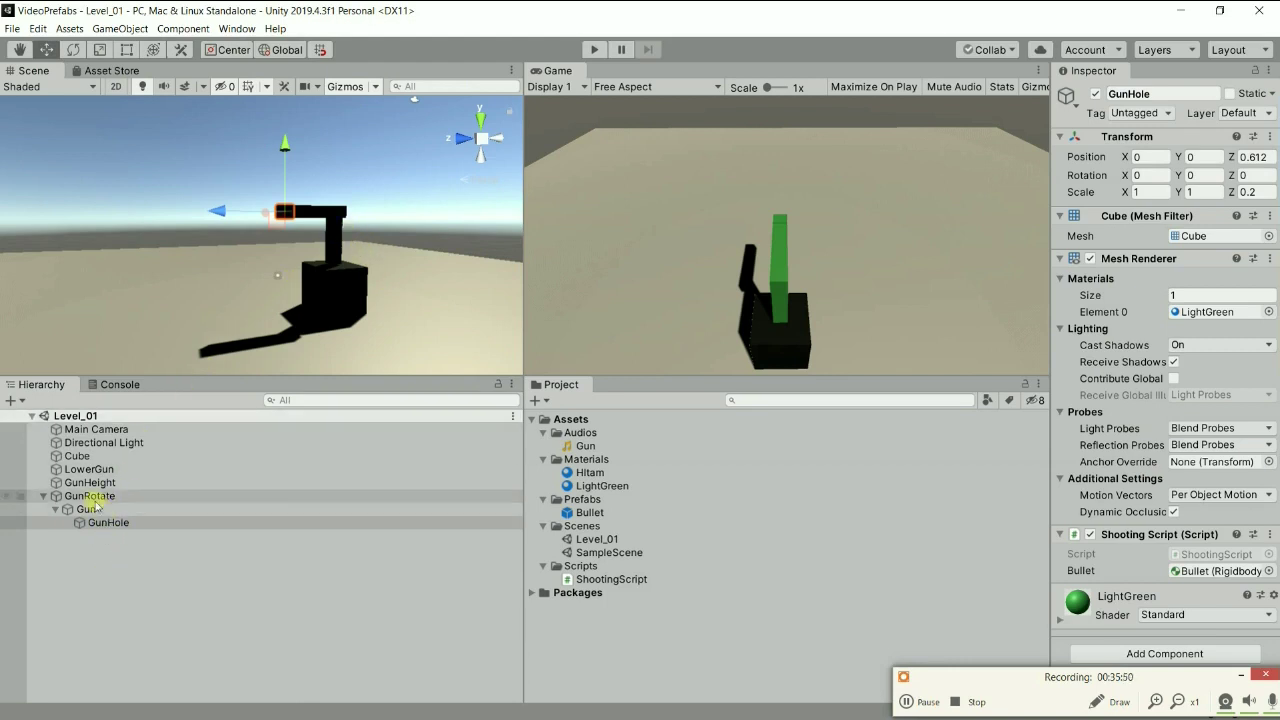
pyautogui.hotkey('alt', 'Tab')
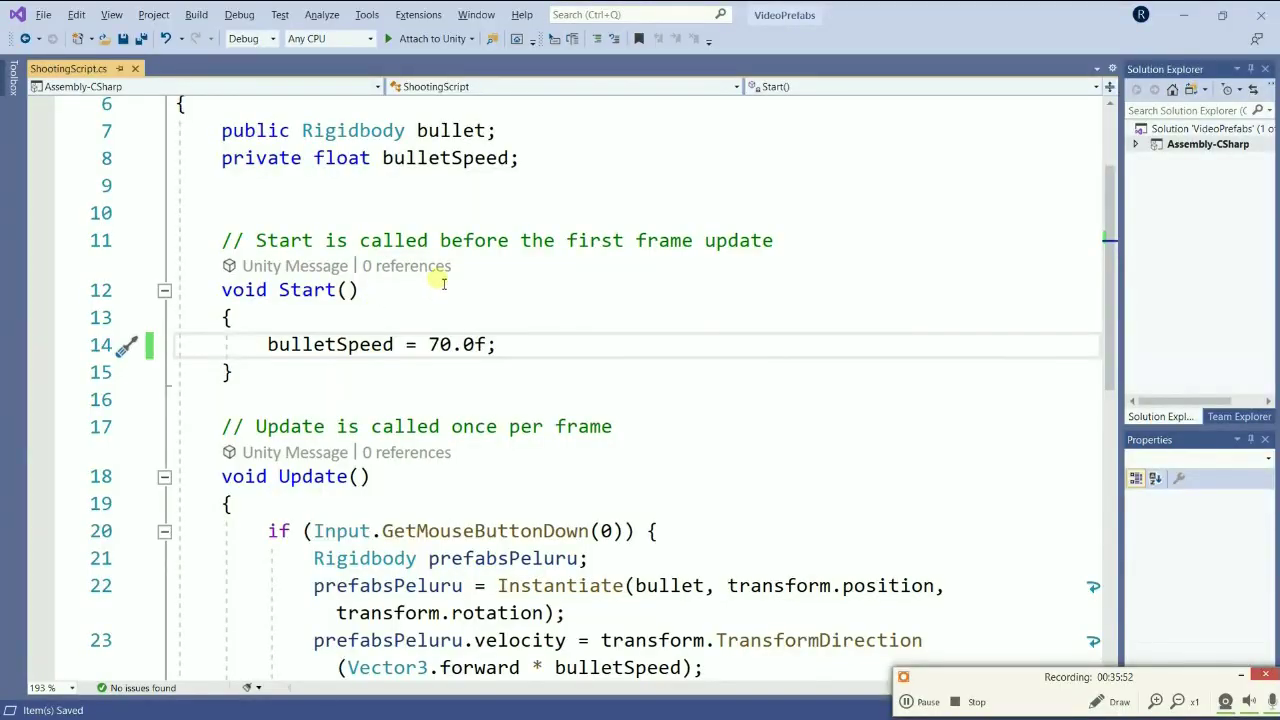
# Declare 'private GameObject gunRotate;' below the bulletSpeed field.
pyautogui.click(555, 163)
pyautogui.press('Return')
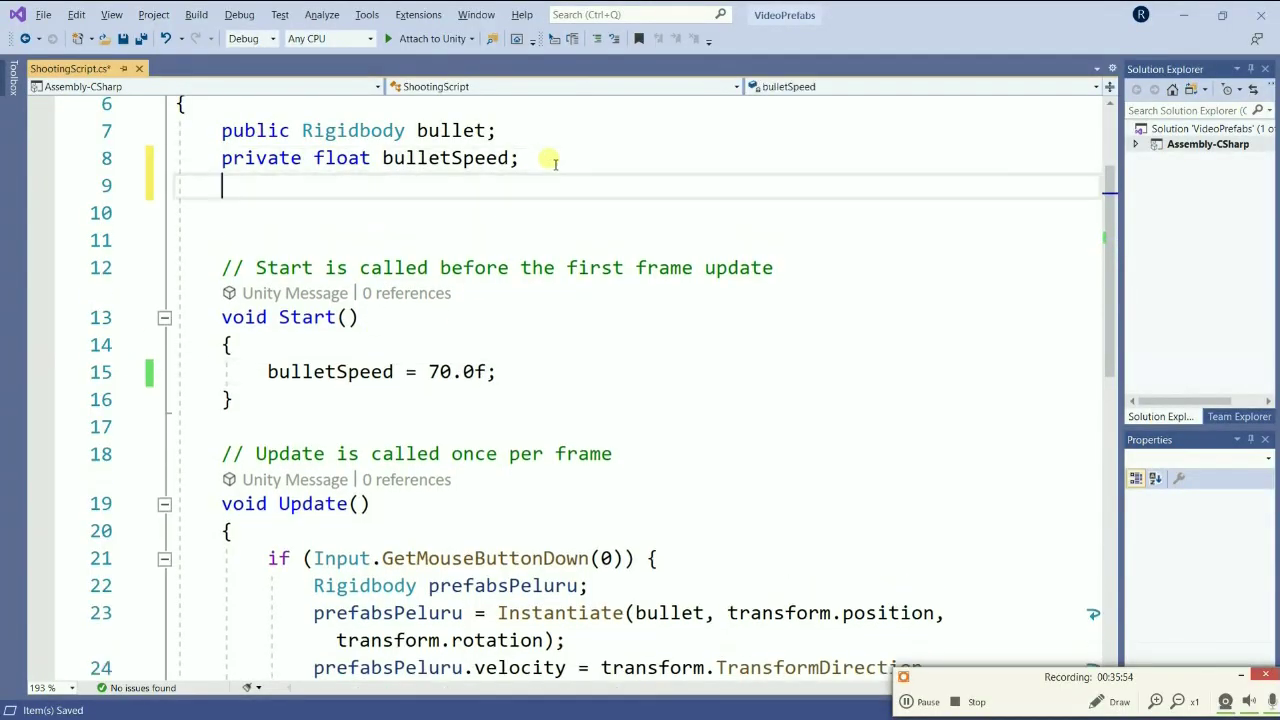
pyautogui.write('pri')
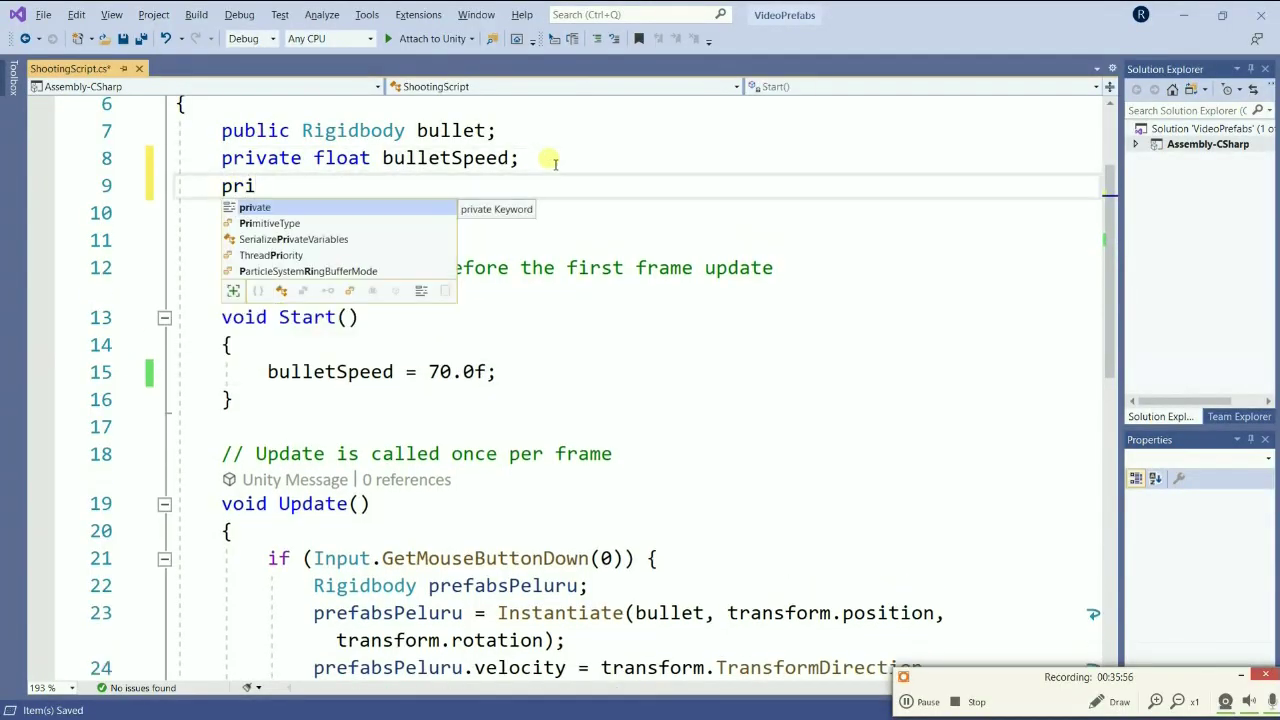
pyautogui.write('vate ')
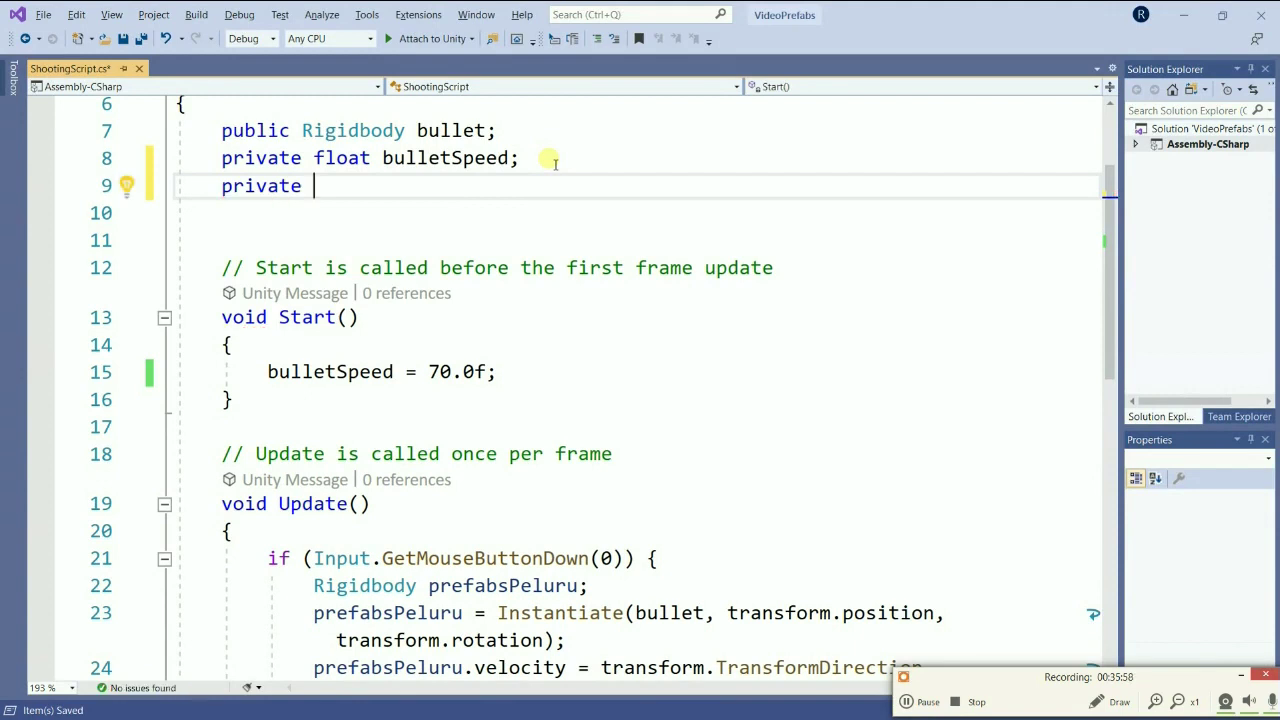
pyautogui.write('Tra')
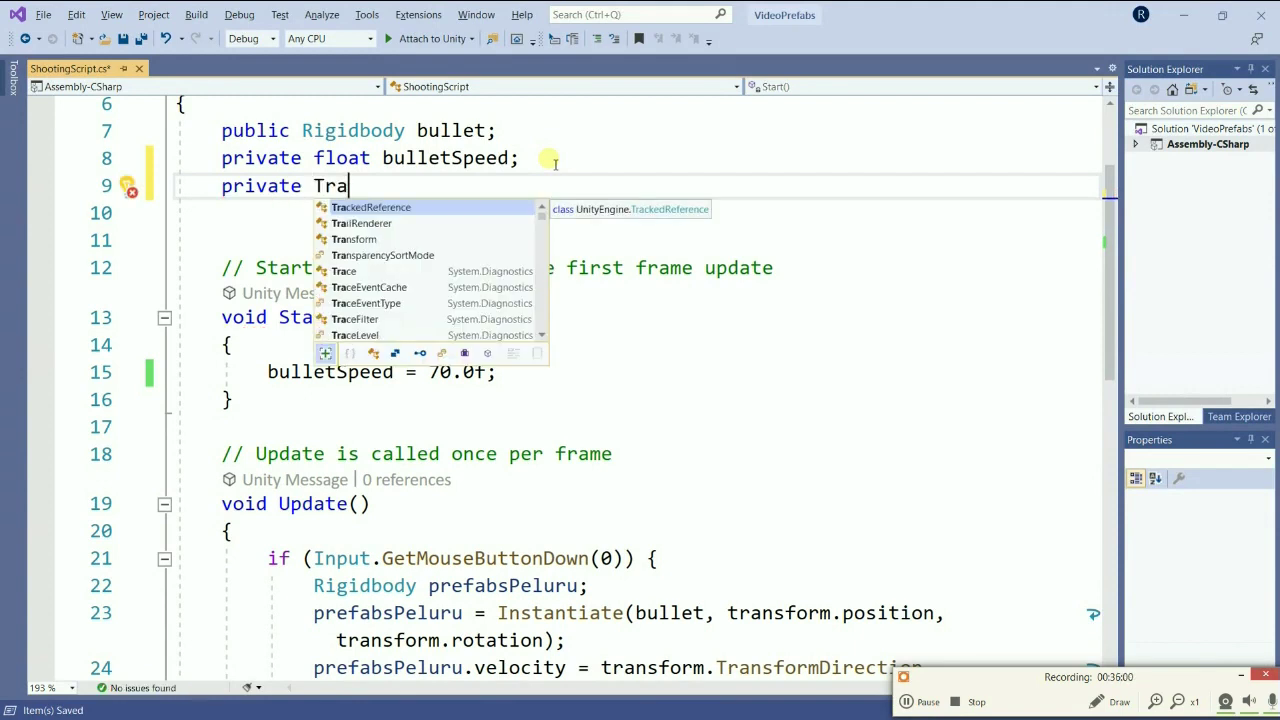
pyautogui.press('Down')
pyautogui.press('Down')
pyautogui.press('BackSpace')
pyautogui.press('BackSpace')
pyautogui.press('BackSpace')
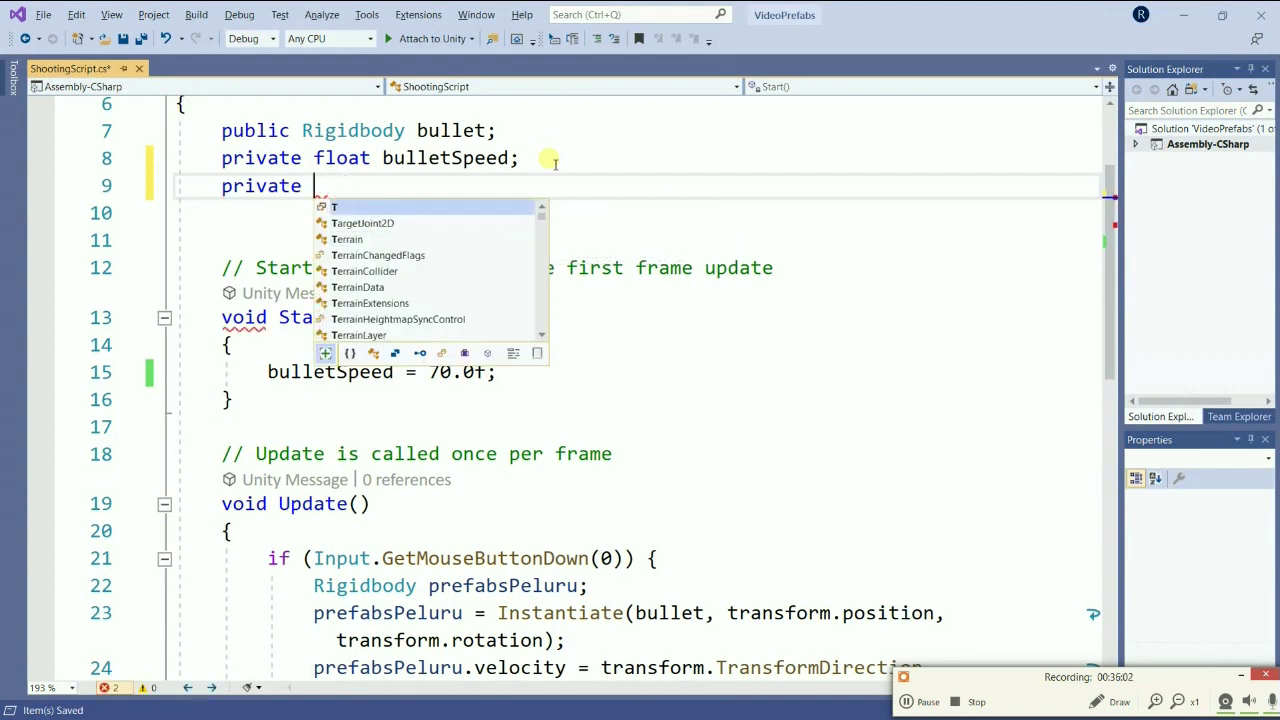
pyautogui.write('Ga')
pyautogui.press('Tab')
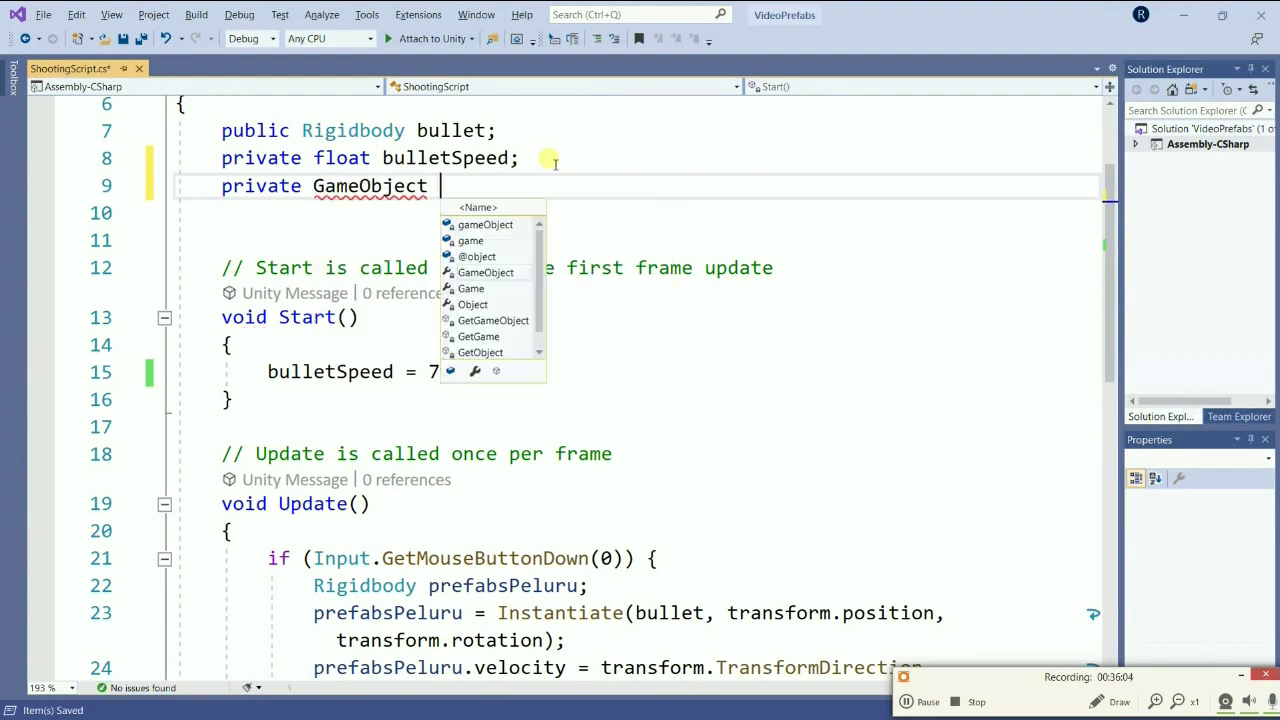
pyautogui.write('G')
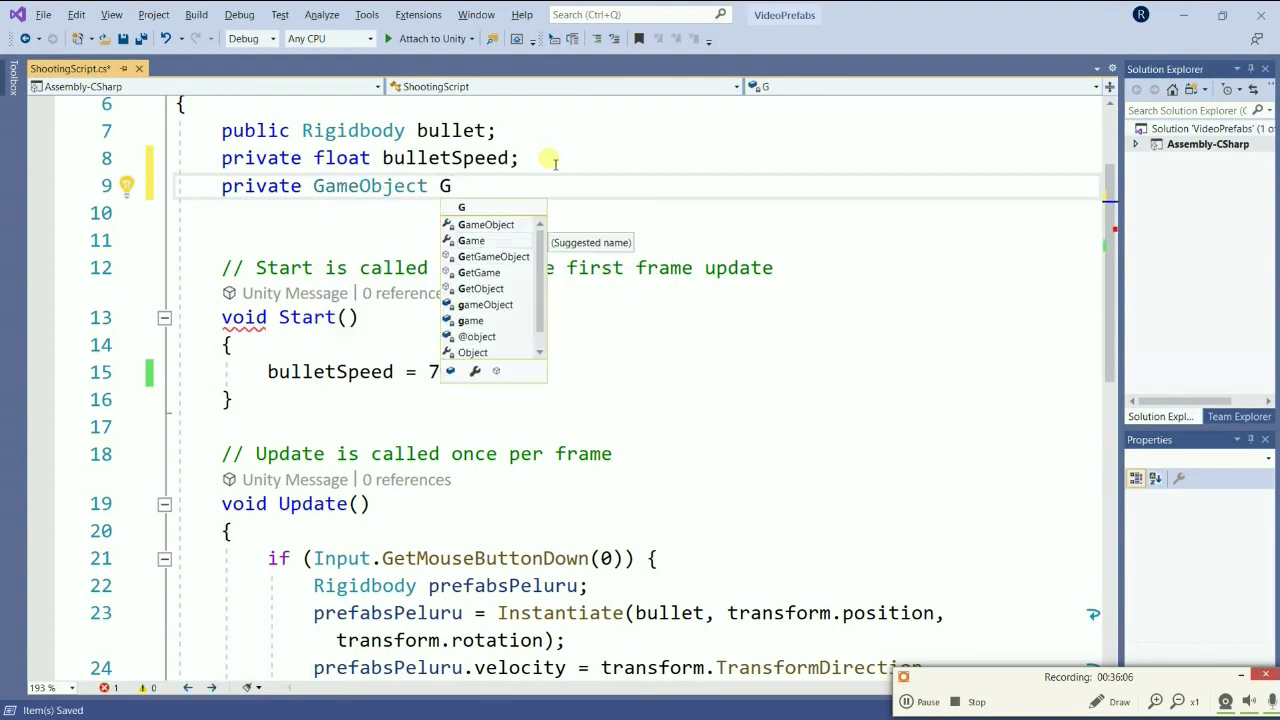
pyautogui.press('BackSpace')
pyautogui.write('gunRotate')
pyautogui.press('Escape')
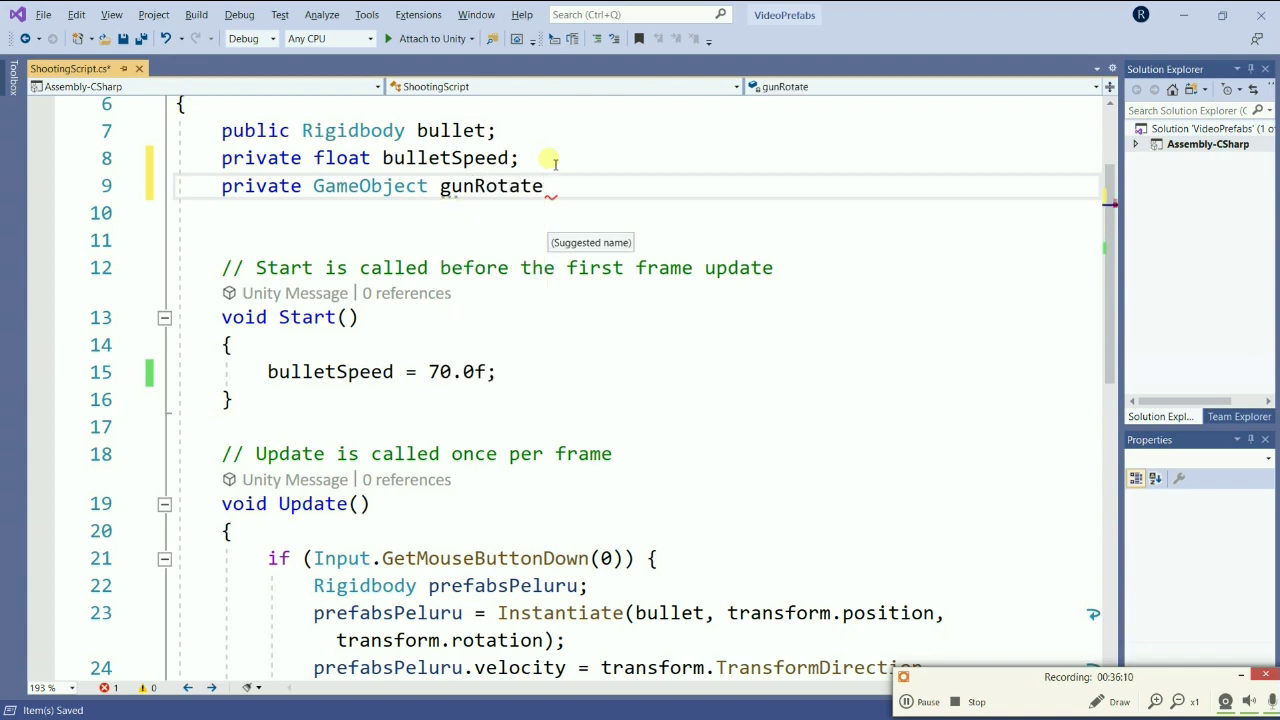
pyautogui.write(';')
# In Start(), set gunRotate = GameObject.Find("GunRotate") after checking the name in Unity, and save.
pyautogui.click(512, 374)
pyautogui.press('Return')
pyautogui.write('g')
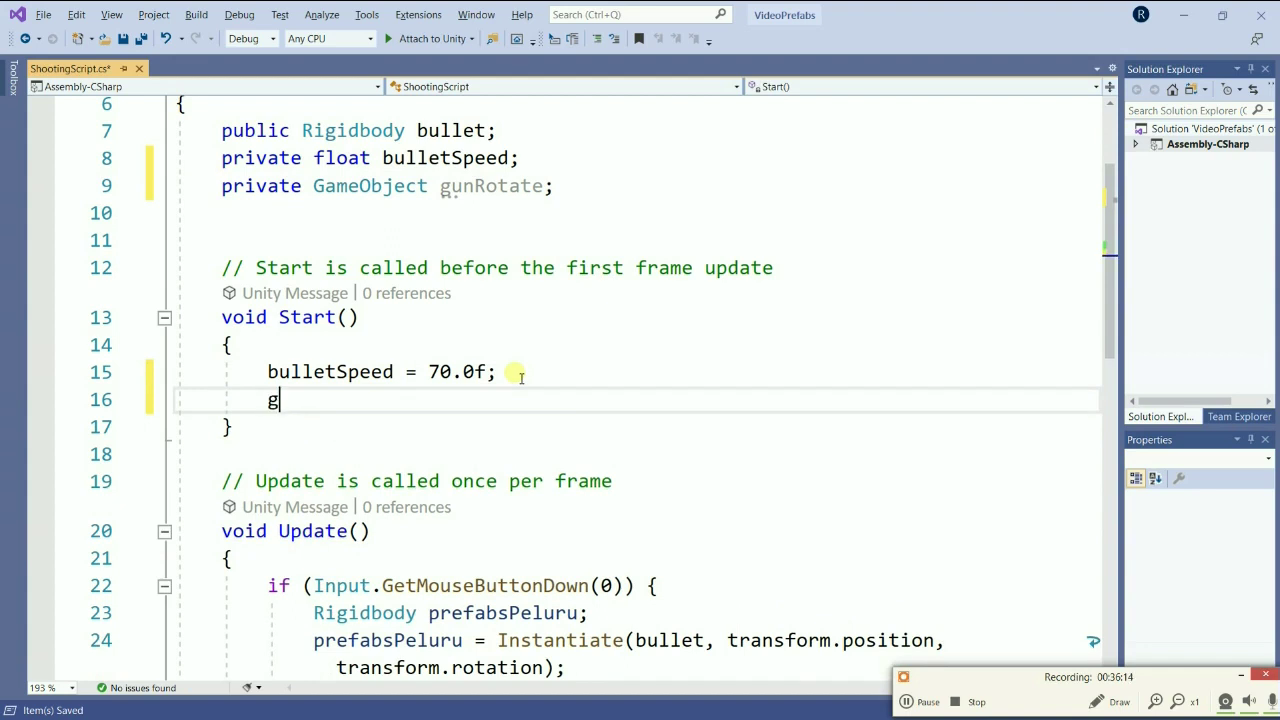
pyautogui.write('unR')
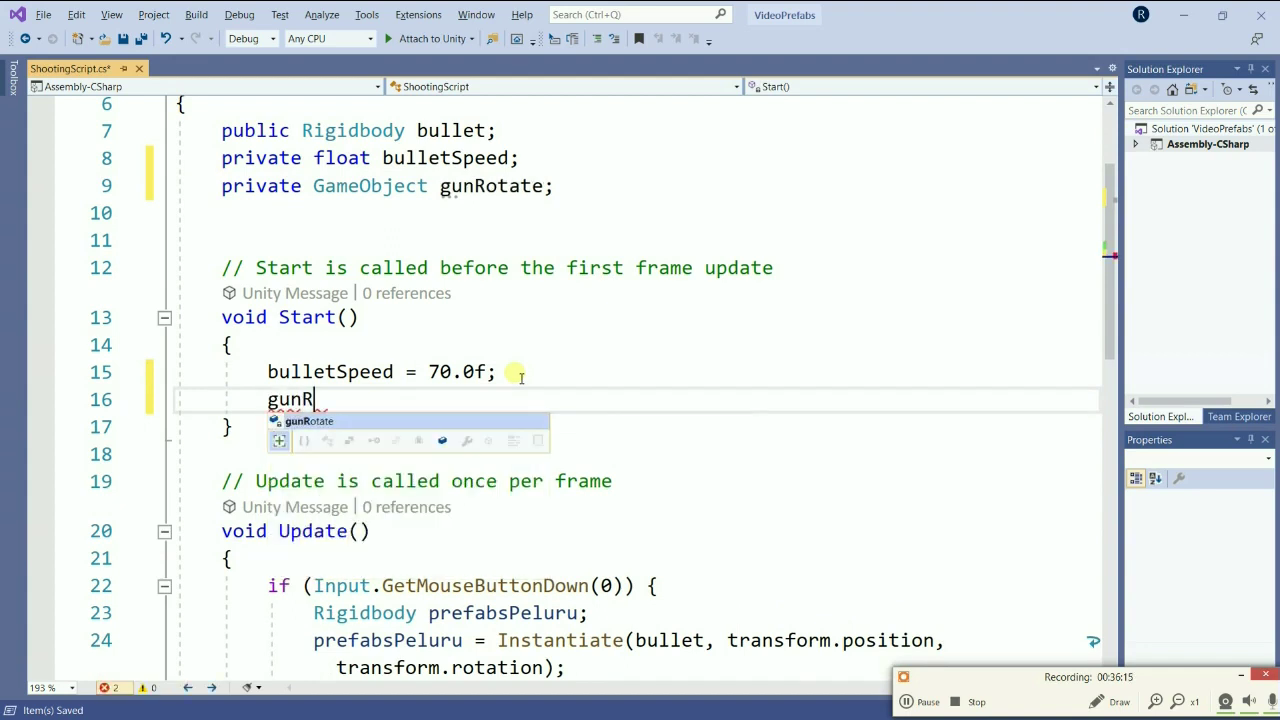
pyautogui.press('Tab')
pyautogui.write('= GameObject.Fi')
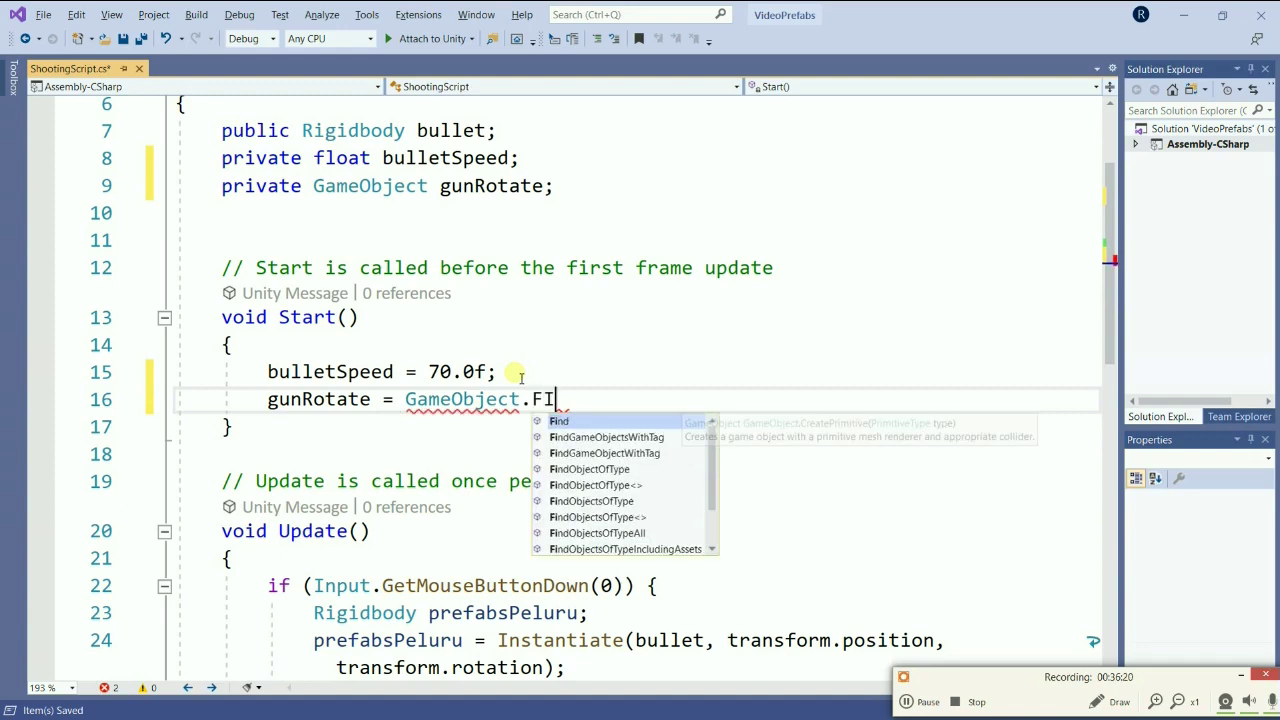
pyautogui.write('nd();')
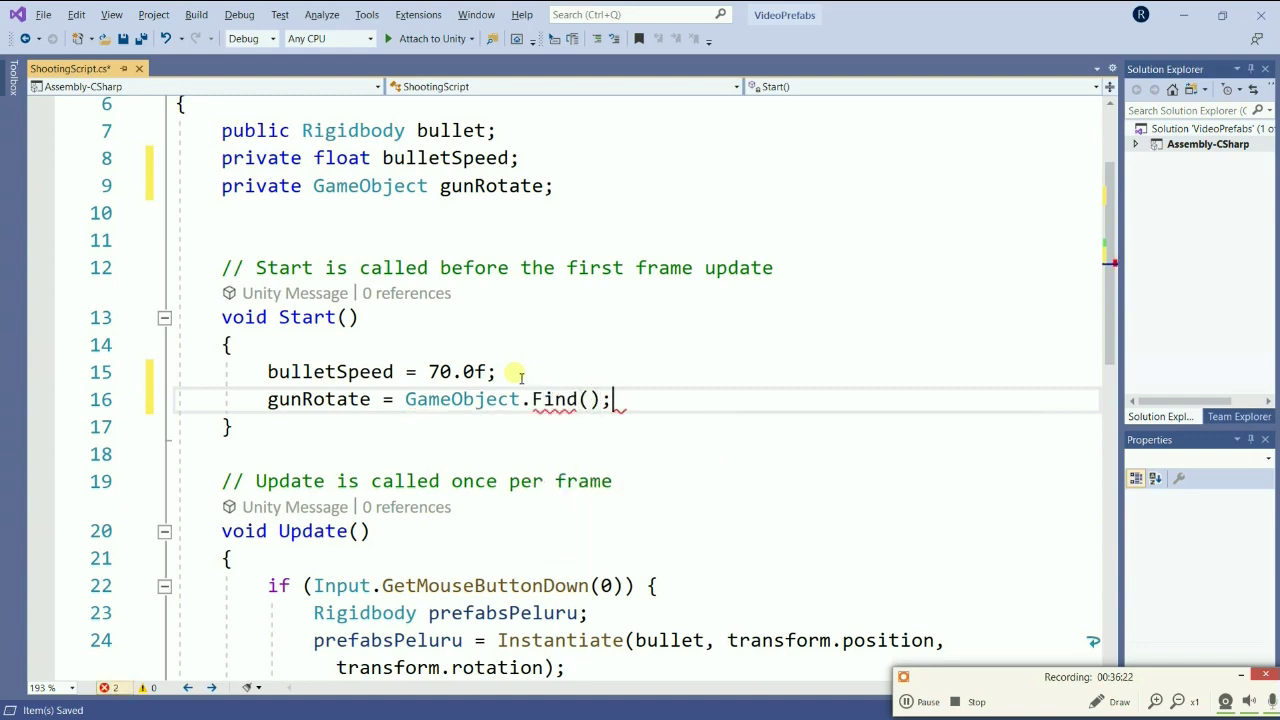
pyautogui.write('"')
pyautogui.hotkey('alt', 'Tab')
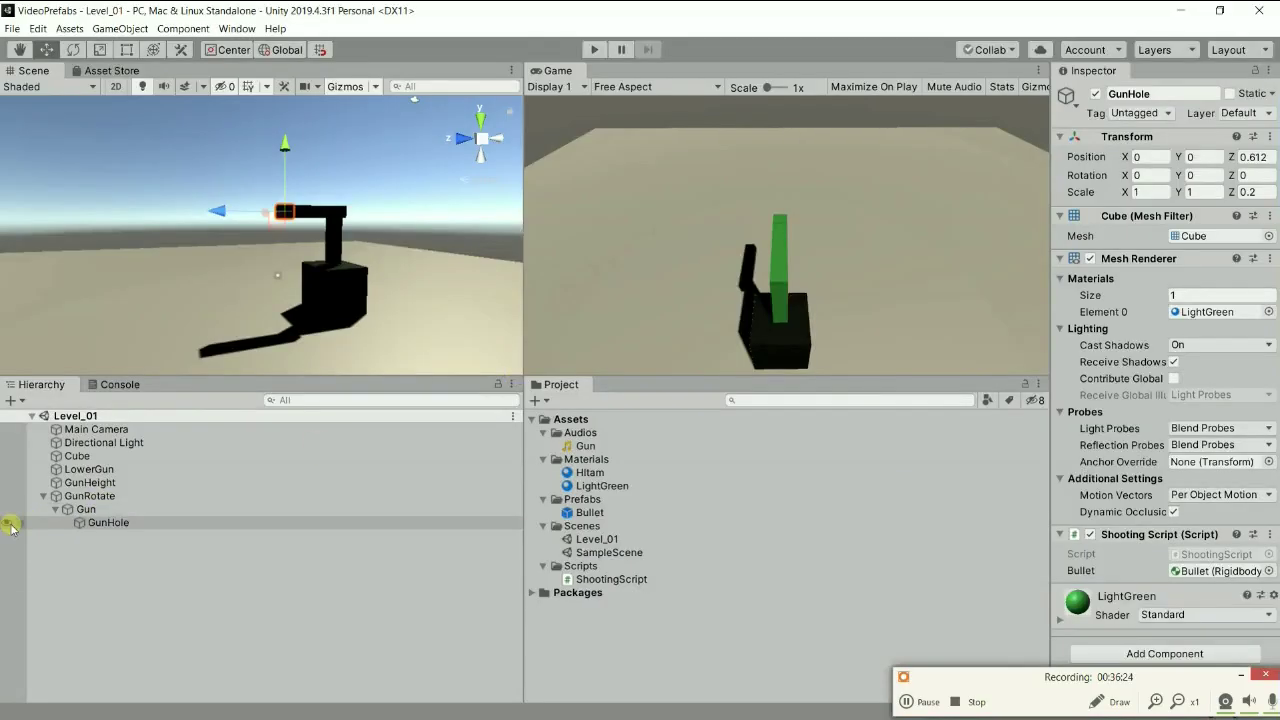
pyautogui.hotkey('alt', 'Tab')
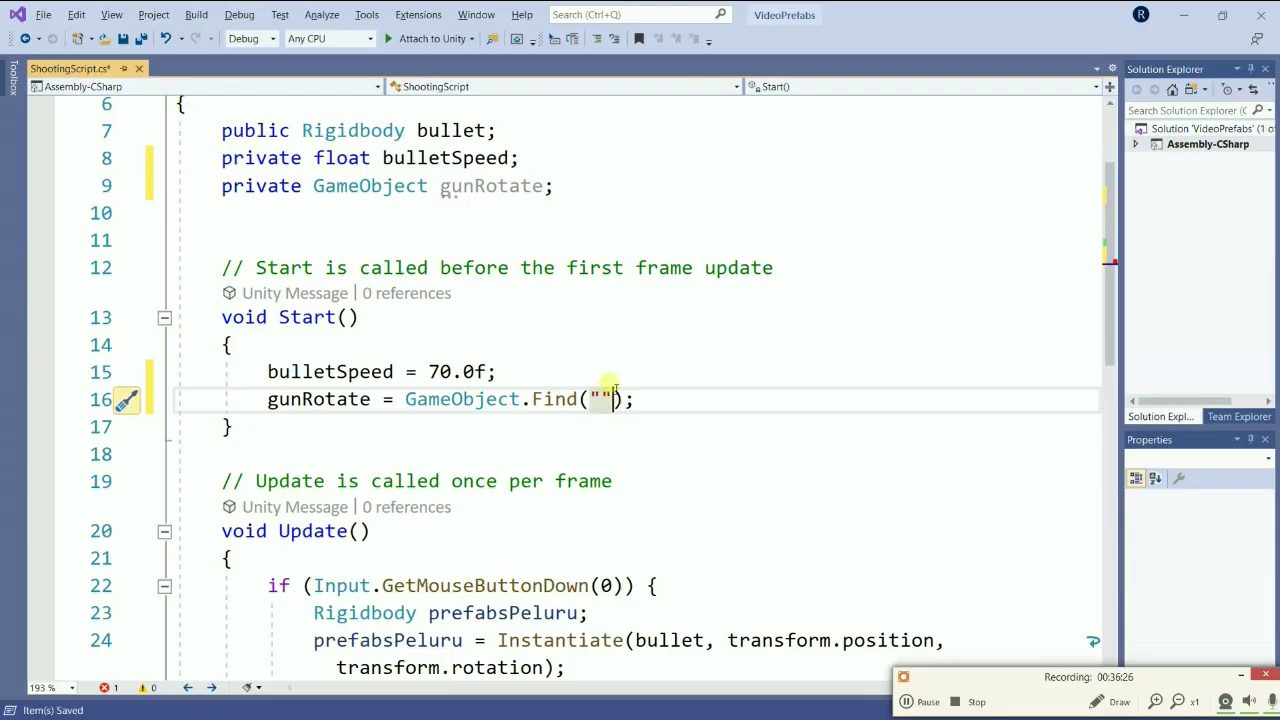
pyautogui.write('GunRotate")')
pyautogui.hotkey('ctrl', 's')
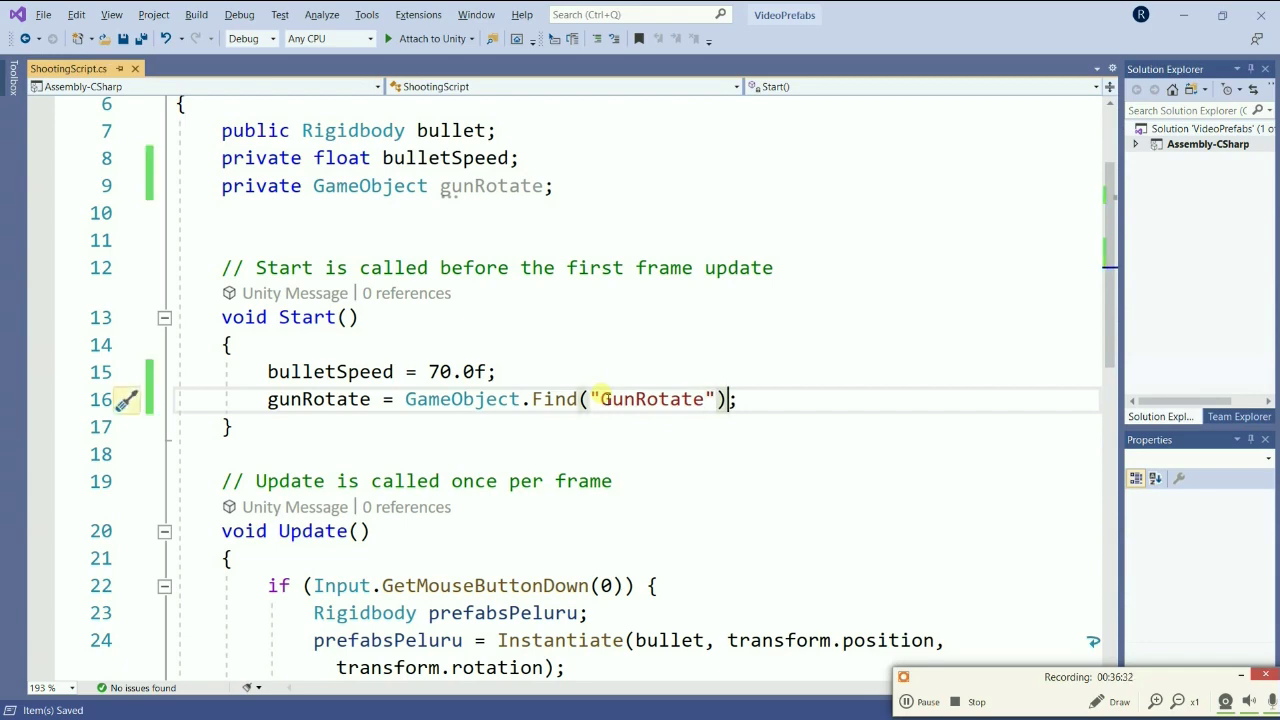
pyautogui.scroll(-3, 600, 400)
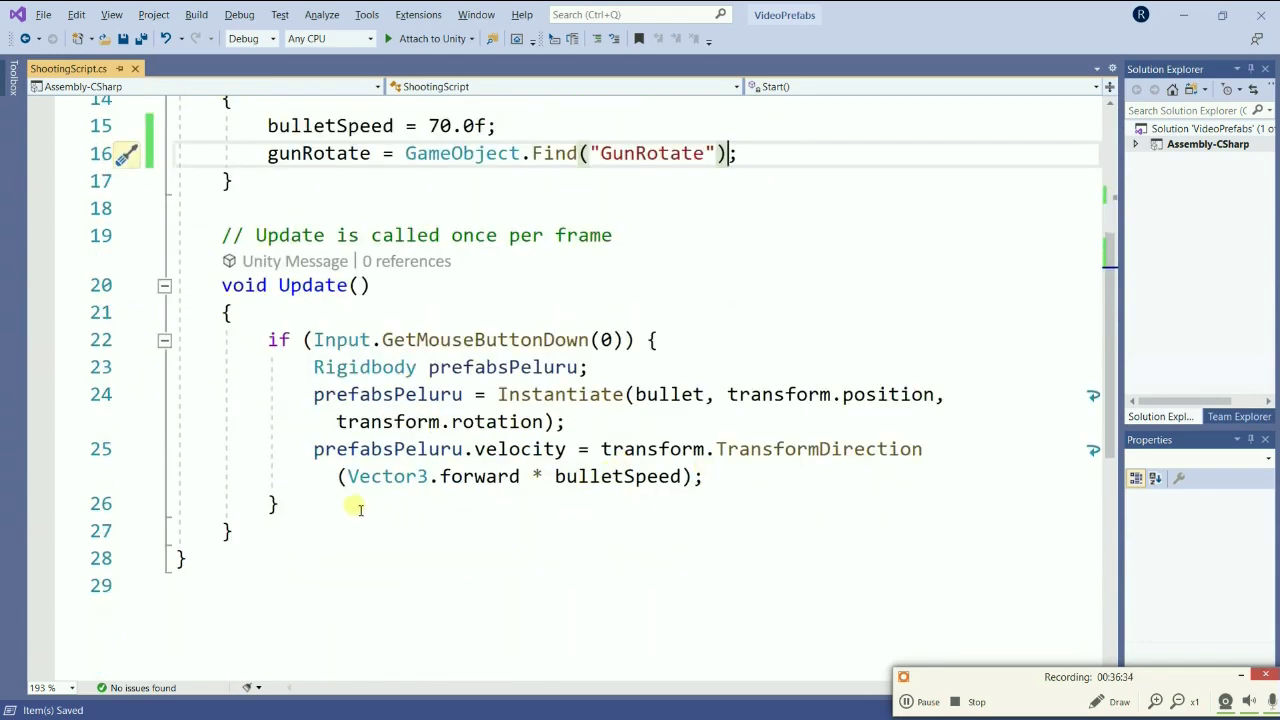
# Start a new statement in Update() calling gunRotate.transform.Rotate.
pyautogui.click(316, 516)
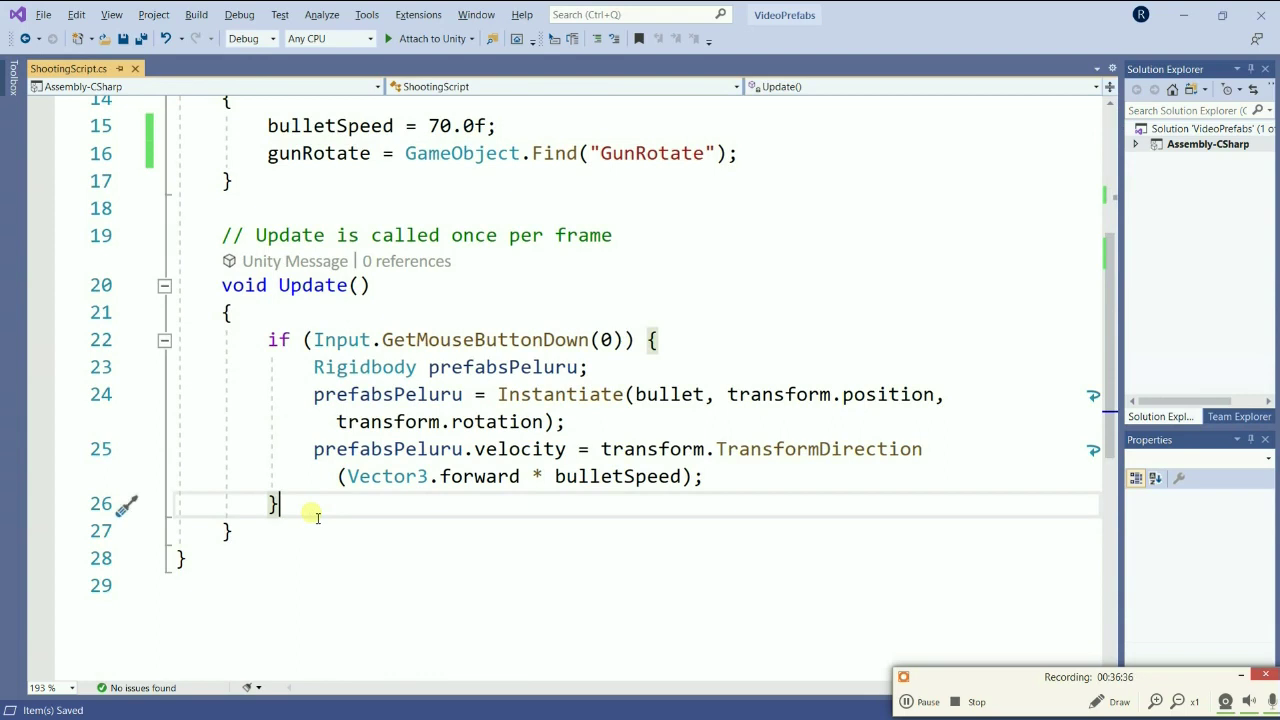
pyautogui.press('Return')
pyautogui.press('Return')
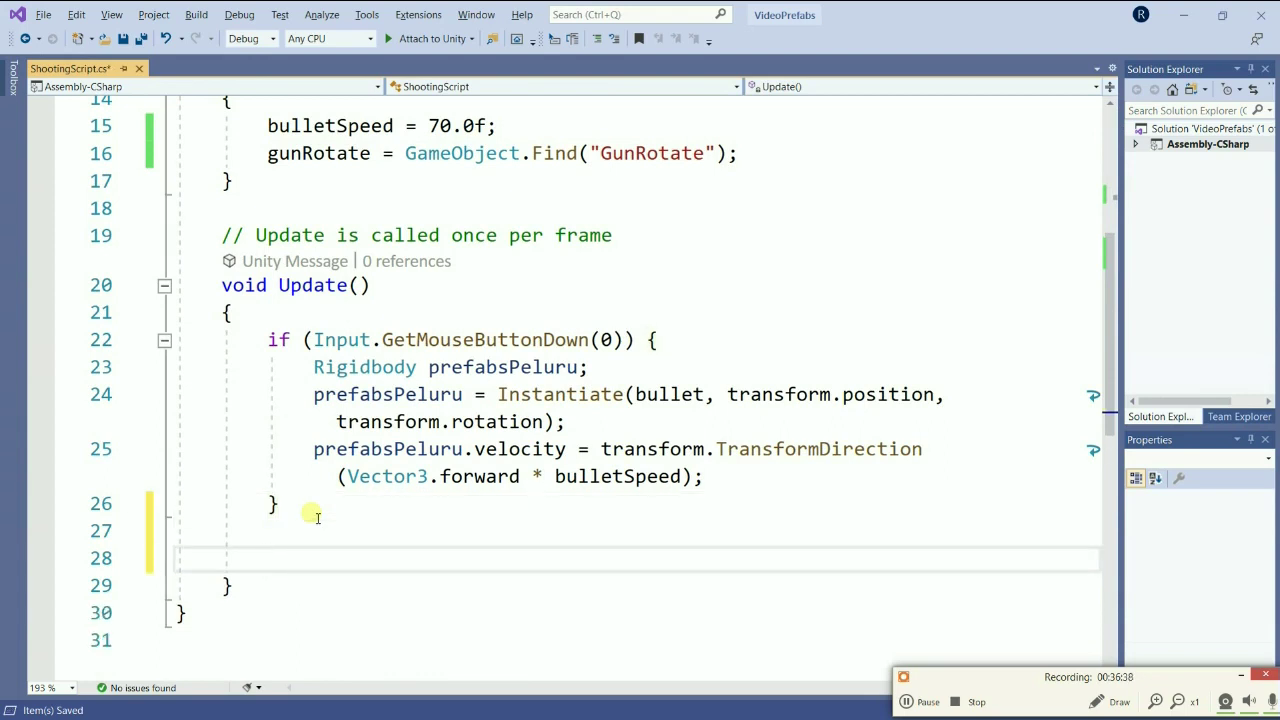
pyautogui.write('tra')
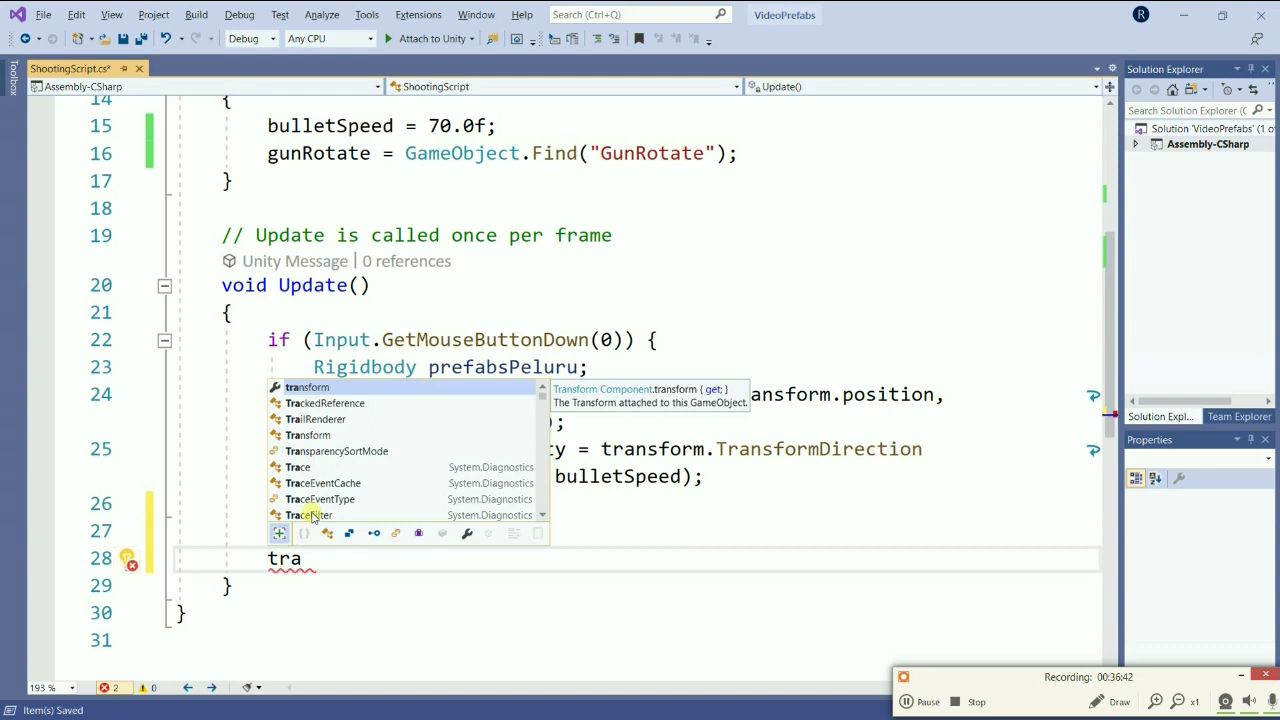
pyautogui.press('BackSpace')
pyautogui.press('BackSpace')
pyautogui.press('BackSpace')
pyautogui.write('g')
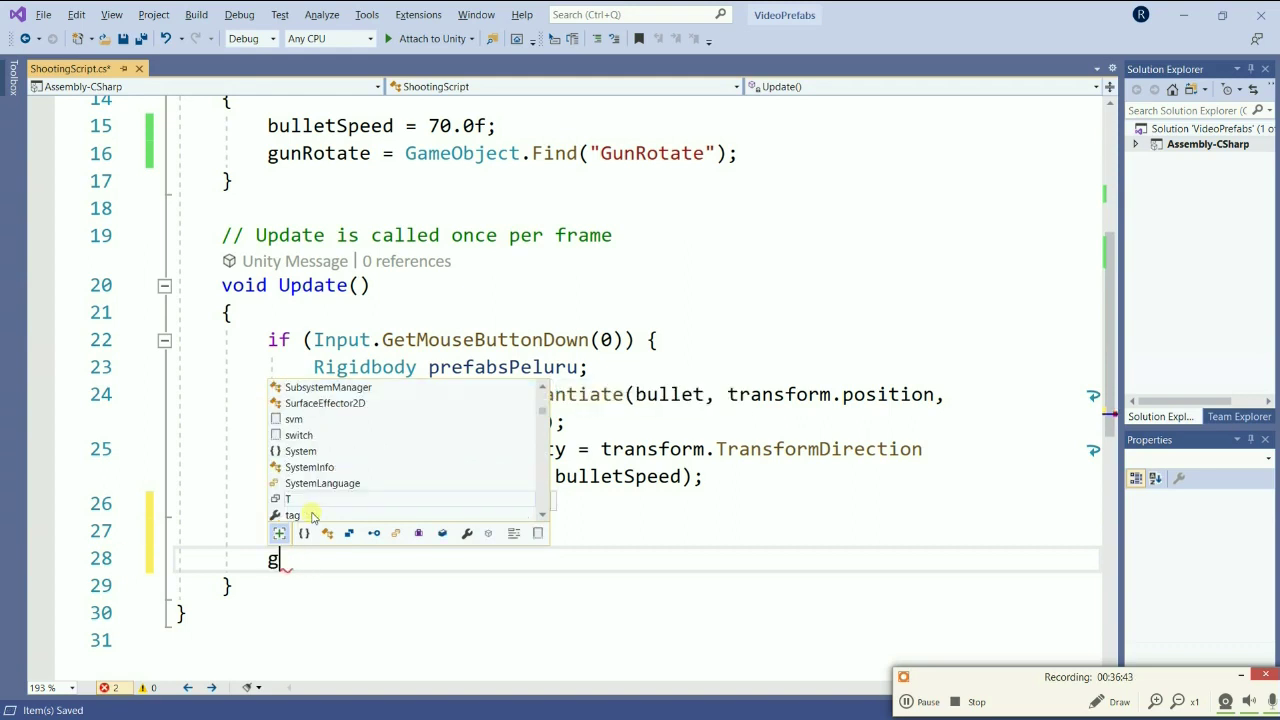
pyautogui.write('un')
pyautogui.press('Tab')
pyautogui.write('.transform.Rota')
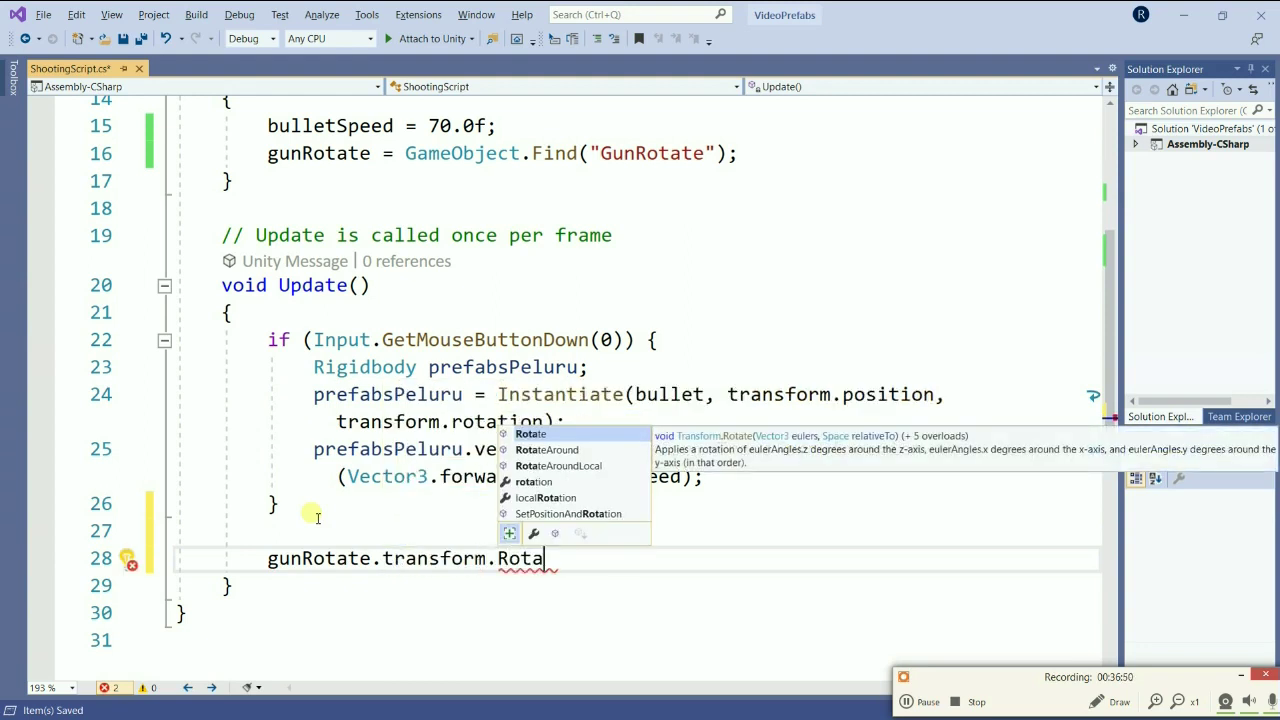
pyautogui.press('Tab')
# Set up Rotate's argument list with 0 for the x and z angles.
pyautogui.write('(,);')
pyautogui.press('Left')
pyautogui.press('Left')
pyautogui.write(', ,')
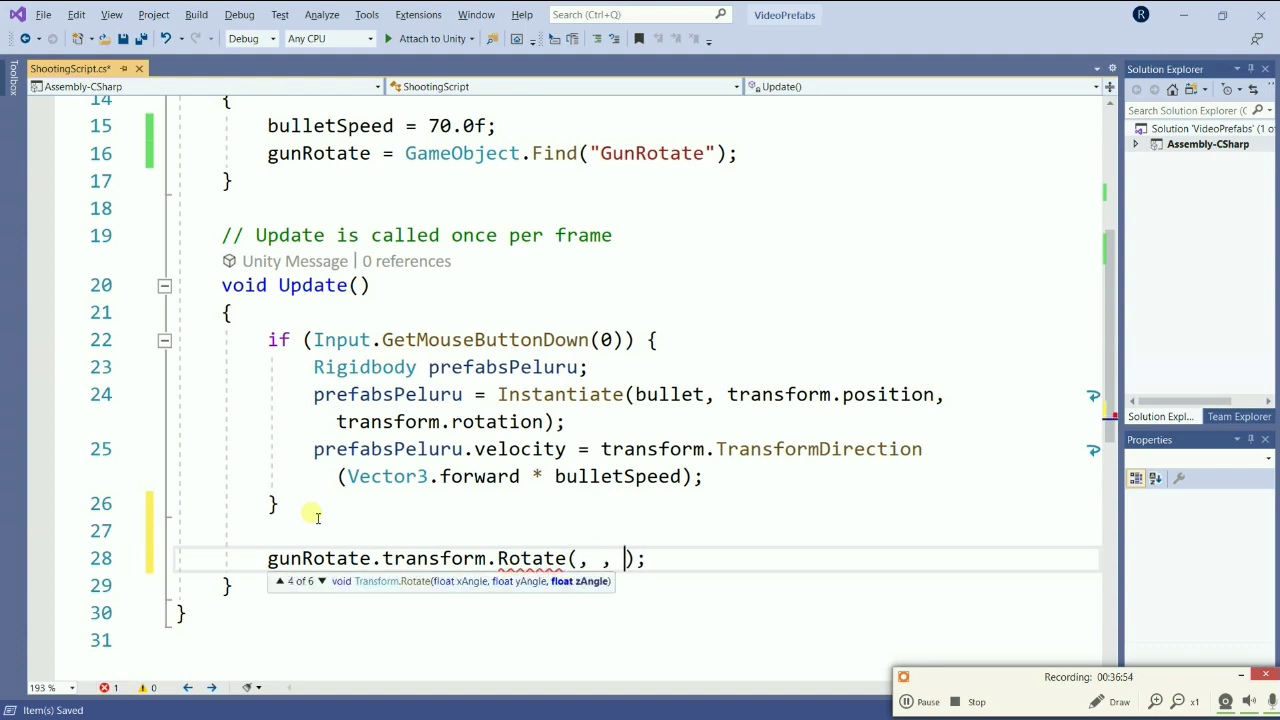
pyautogui.write(' ,')
pyautogui.press('Left')
pyautogui.press('Left')
pyautogui.press('Left')
pyautogui.press('Left')
pyautogui.press('Left')
pyautogui.write('0')
pyautogui.press('Right')
pyautogui.press('Right')
pyautogui.press('Right')
pyautogui.press('Right')
pyautogui.press('Right')
pyautogui.write('0')
pyautogui.press('Left')
pyautogui.press('BackSpace')
pyautogui.press('BackSpace')
pyautogui.press('Left')
pyautogui.press('BackSpace')
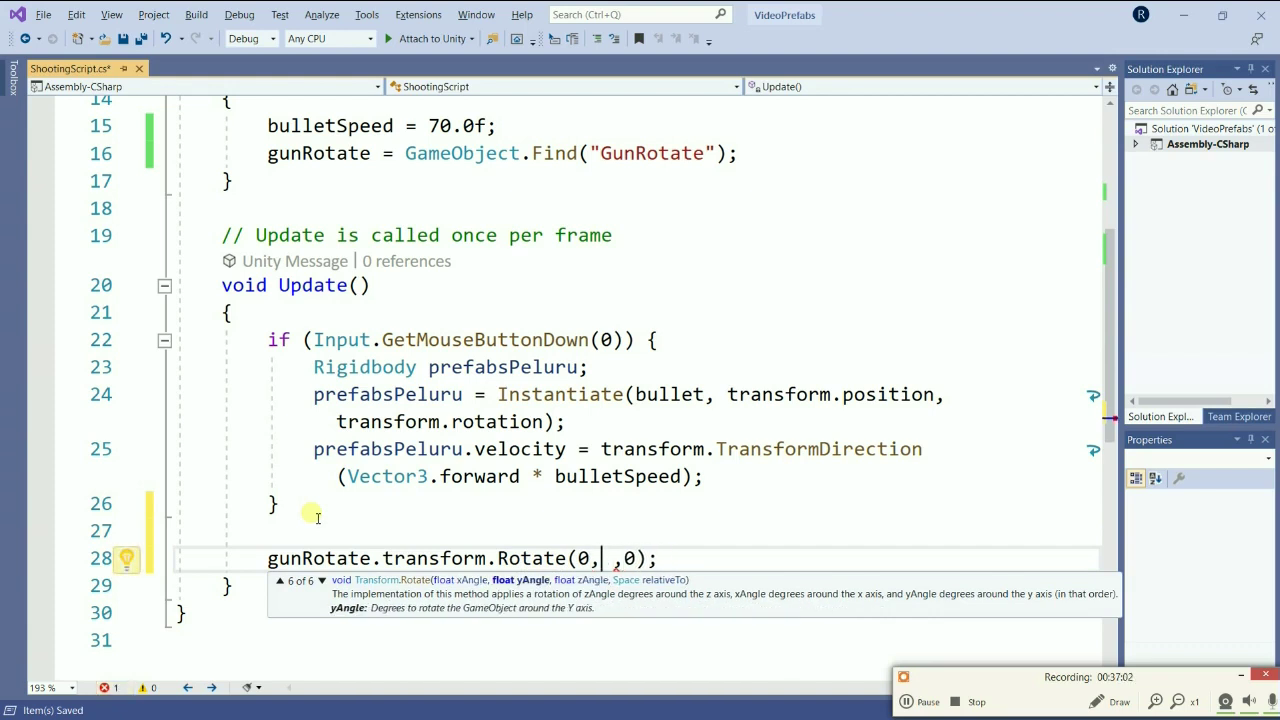
# Fill the y angle with Input.GetAxis("Mouse X") * 10 and save the script.
pyautogui.hotkey('ctrl', 'space')
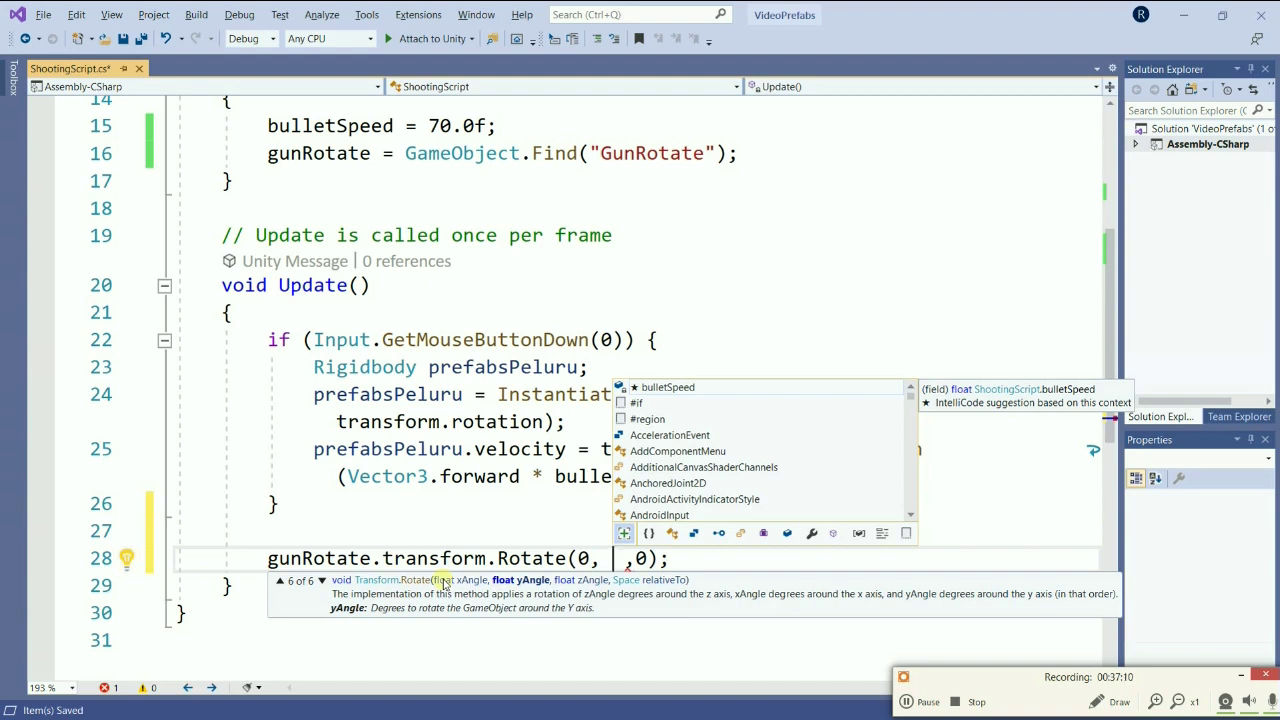
pyautogui.write('Inpu')
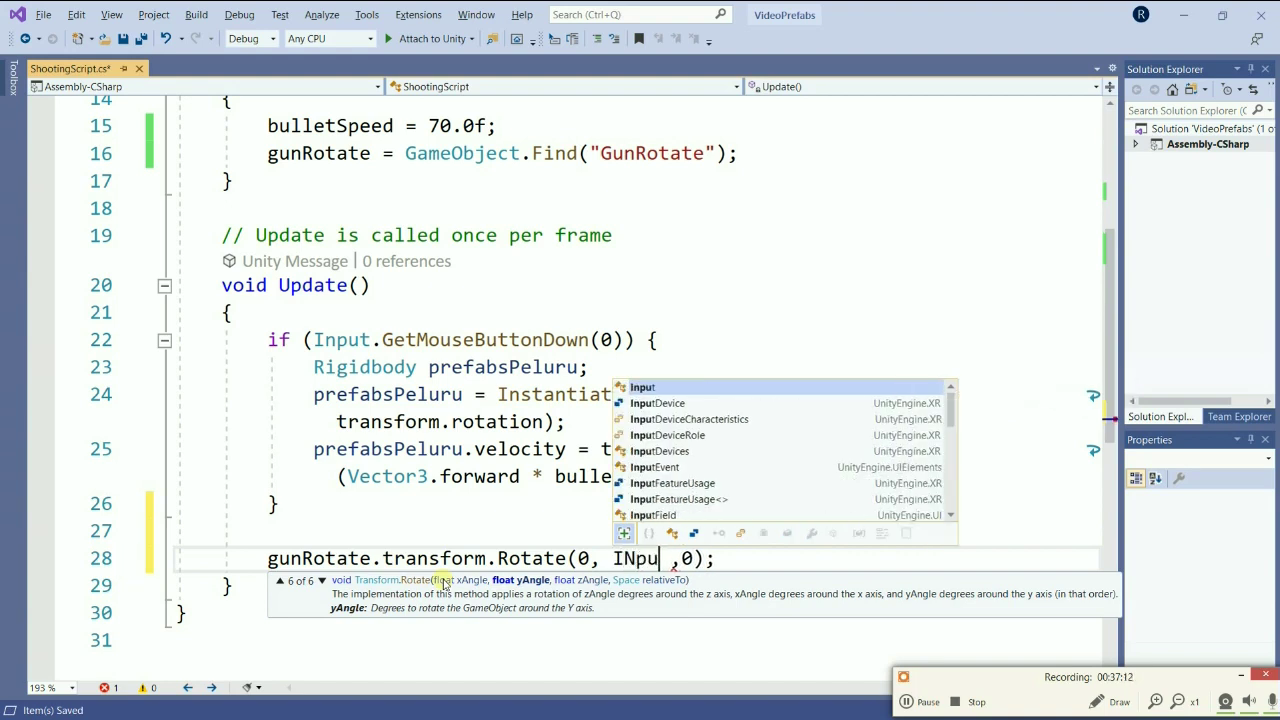
pyautogui.write('t.Get')
pyautogui.press('Tab')
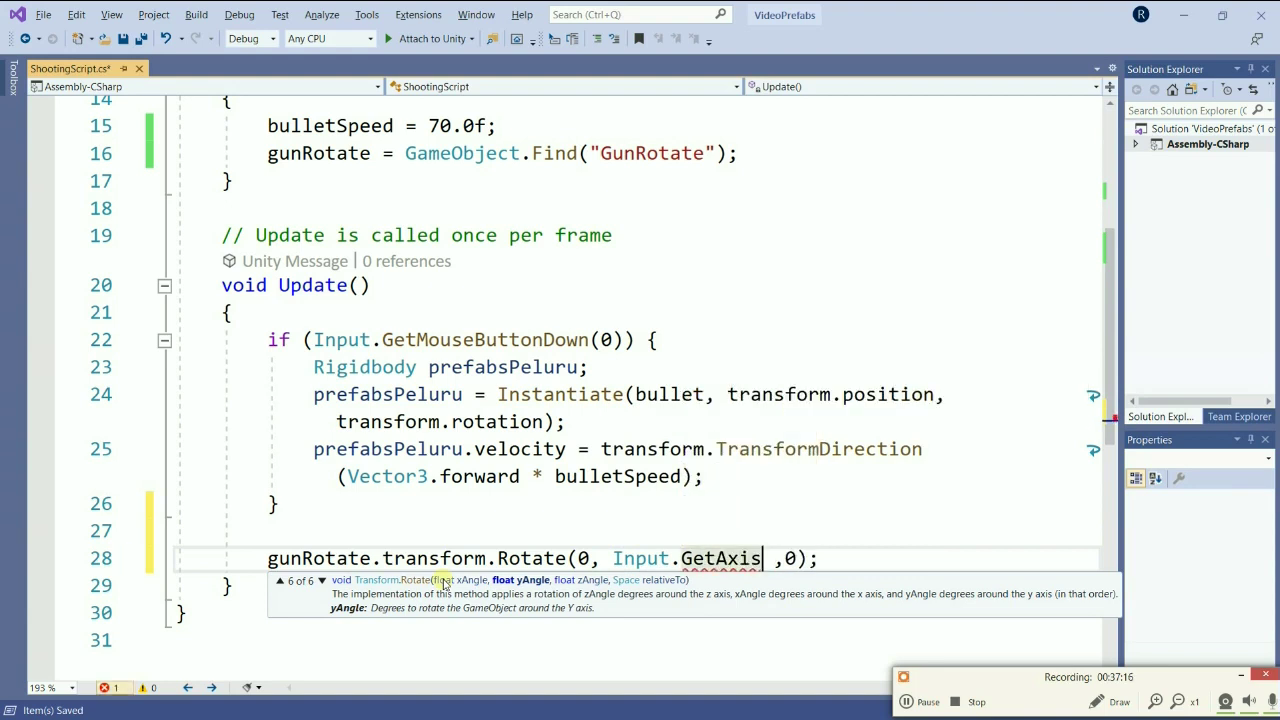
pyautogui.write('("')
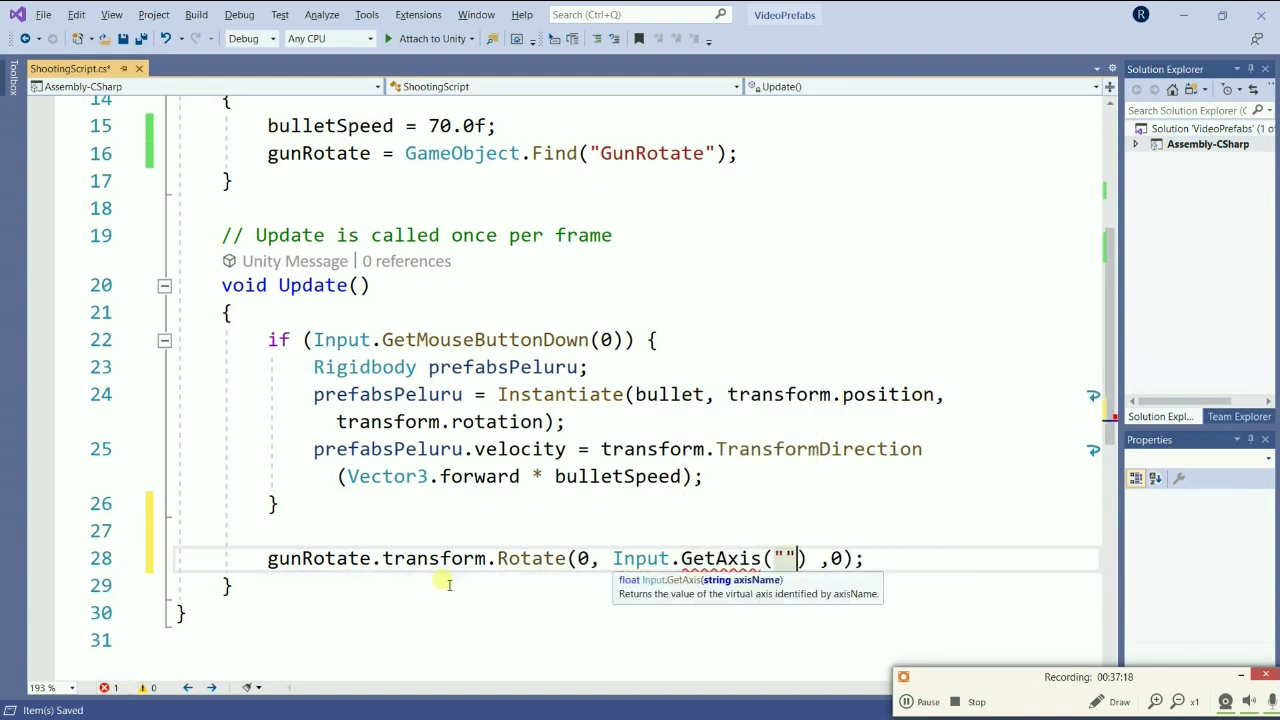
pyautogui.write('Mouse X')
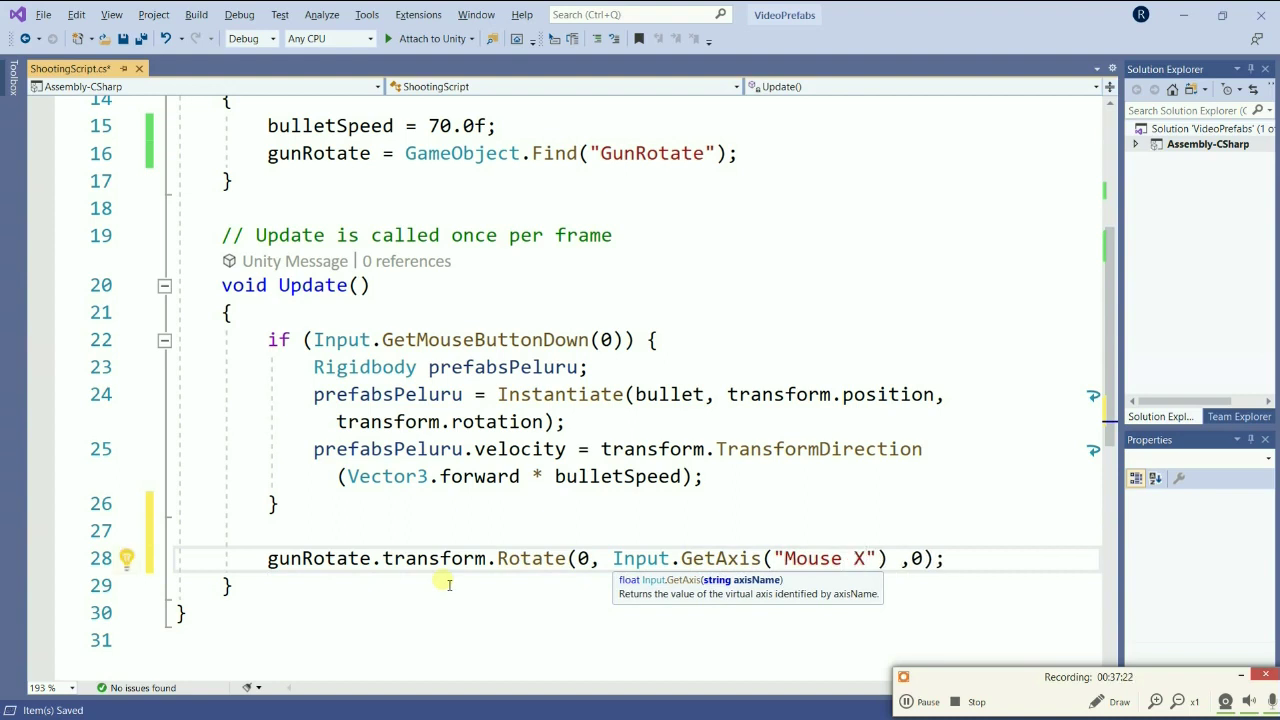
pyautogui.press('Right')
pyautogui.press('Right')
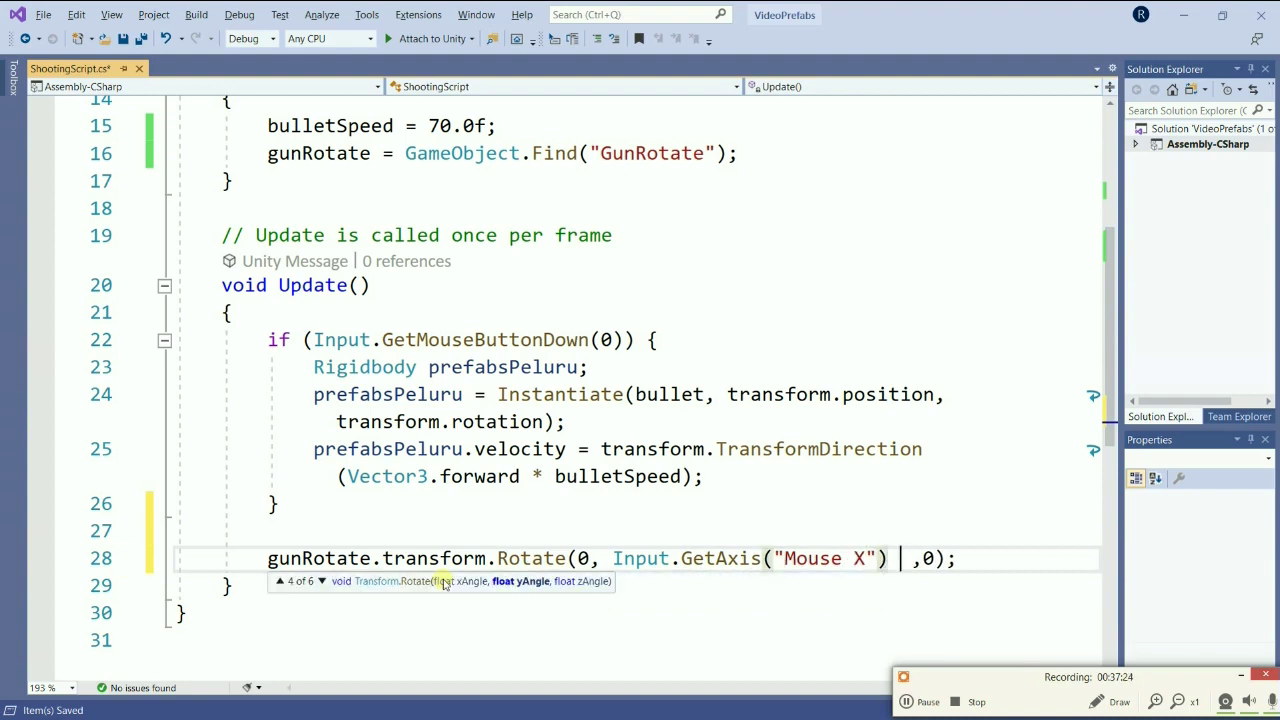
pyautogui.write('* 10,0f')
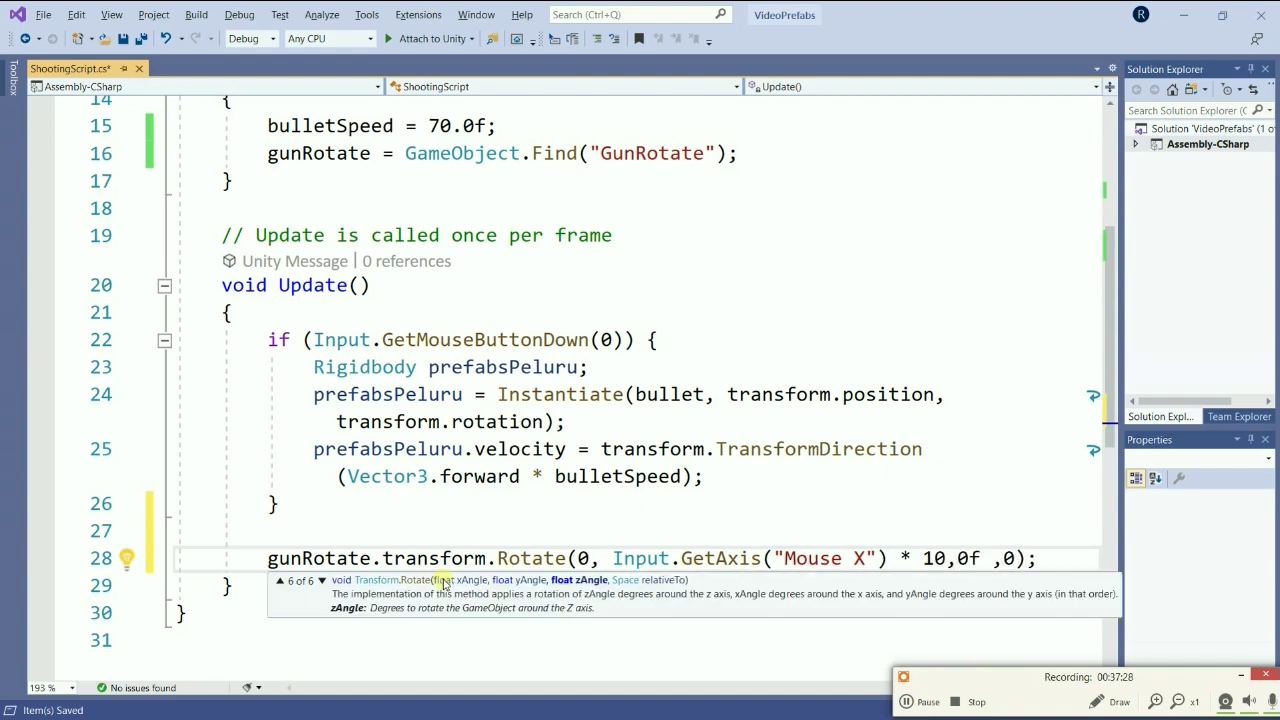
pyautogui.hotkey('ctrl', 's')
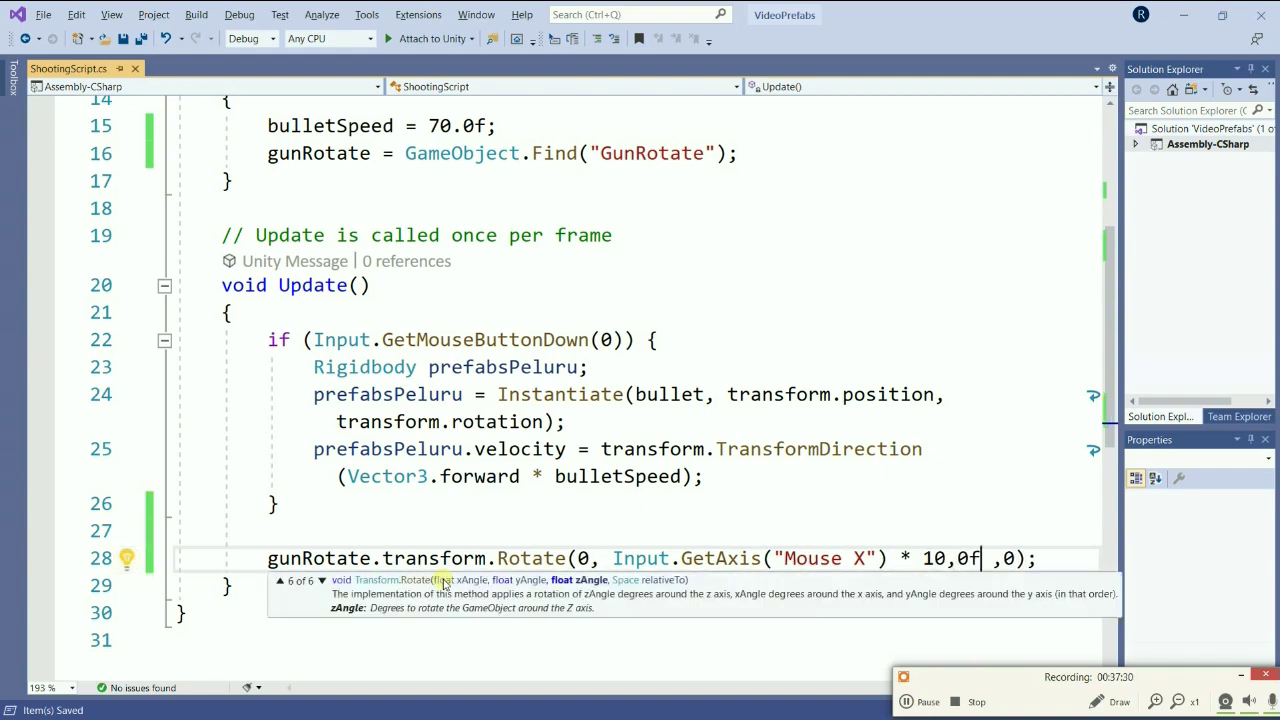
pyautogui.hotkey('alt', 'Tab')
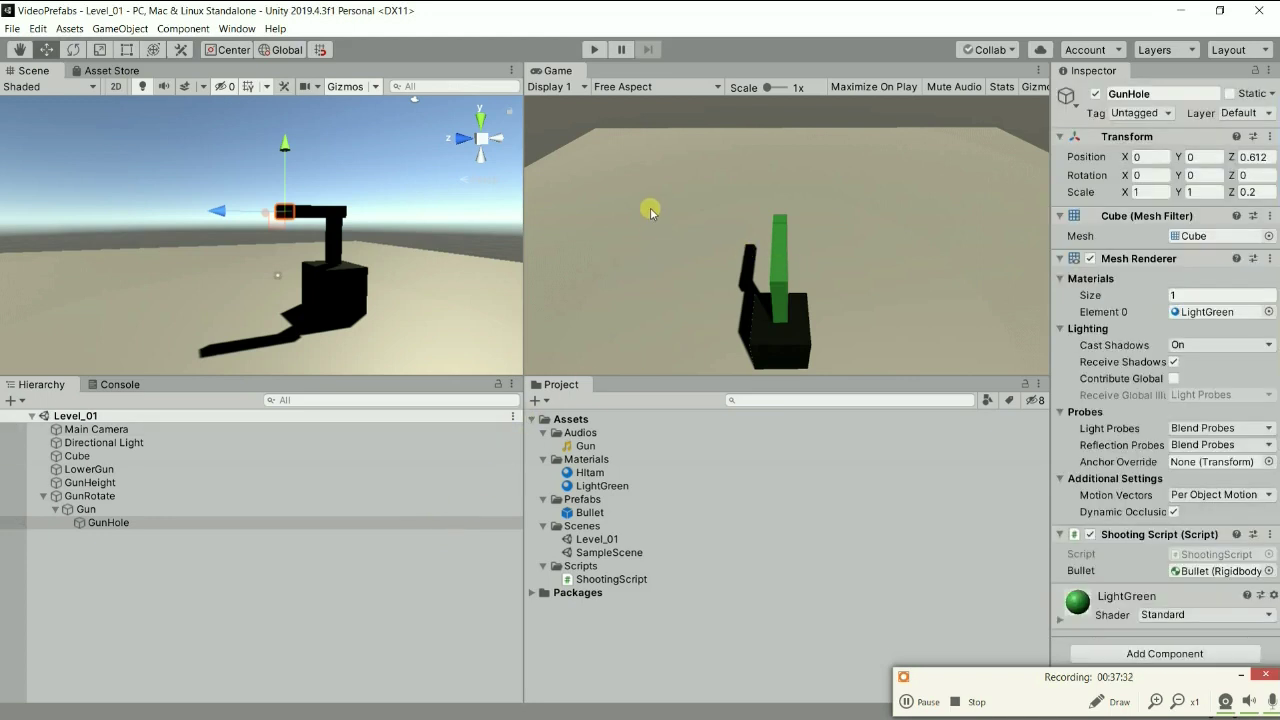
pyautogui.click(594, 49)
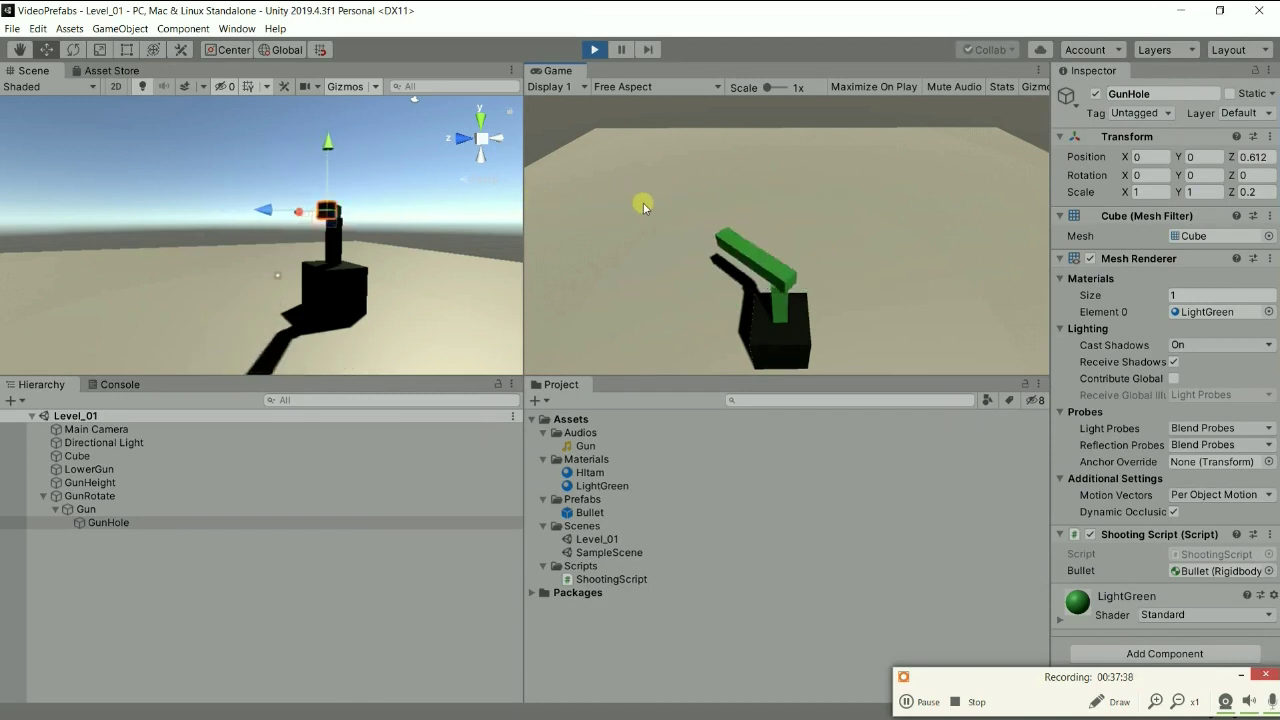
pyautogui.click(752, 231)
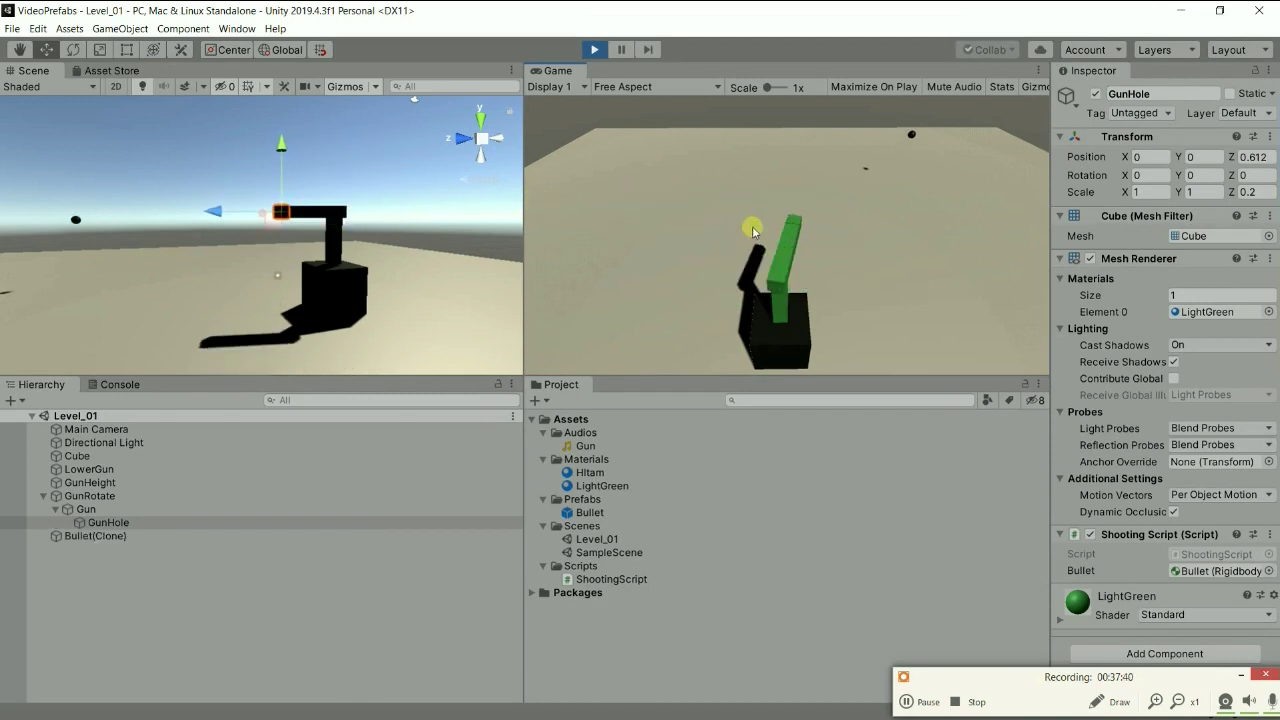
pyautogui.click(740, 236)
pyautogui.click(717, 240)
pyautogui.click(700, 235)
pyautogui.click(760, 245)
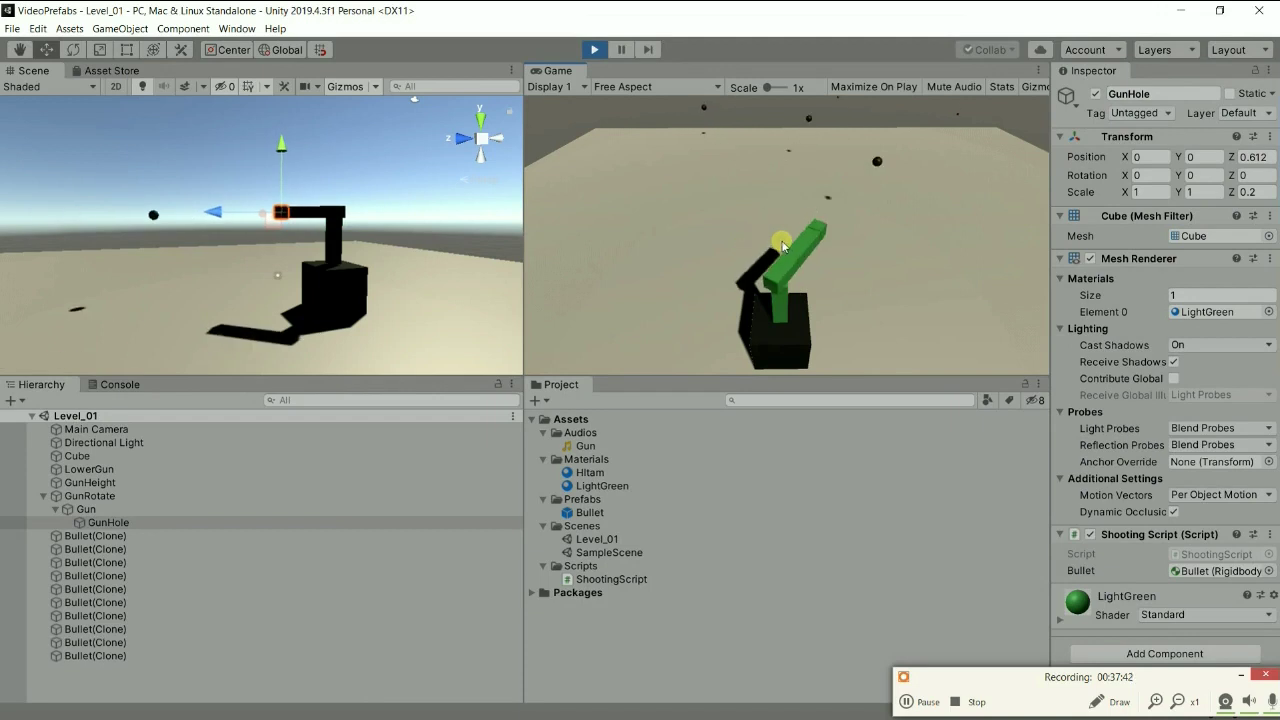
pyautogui.click(595, 50)
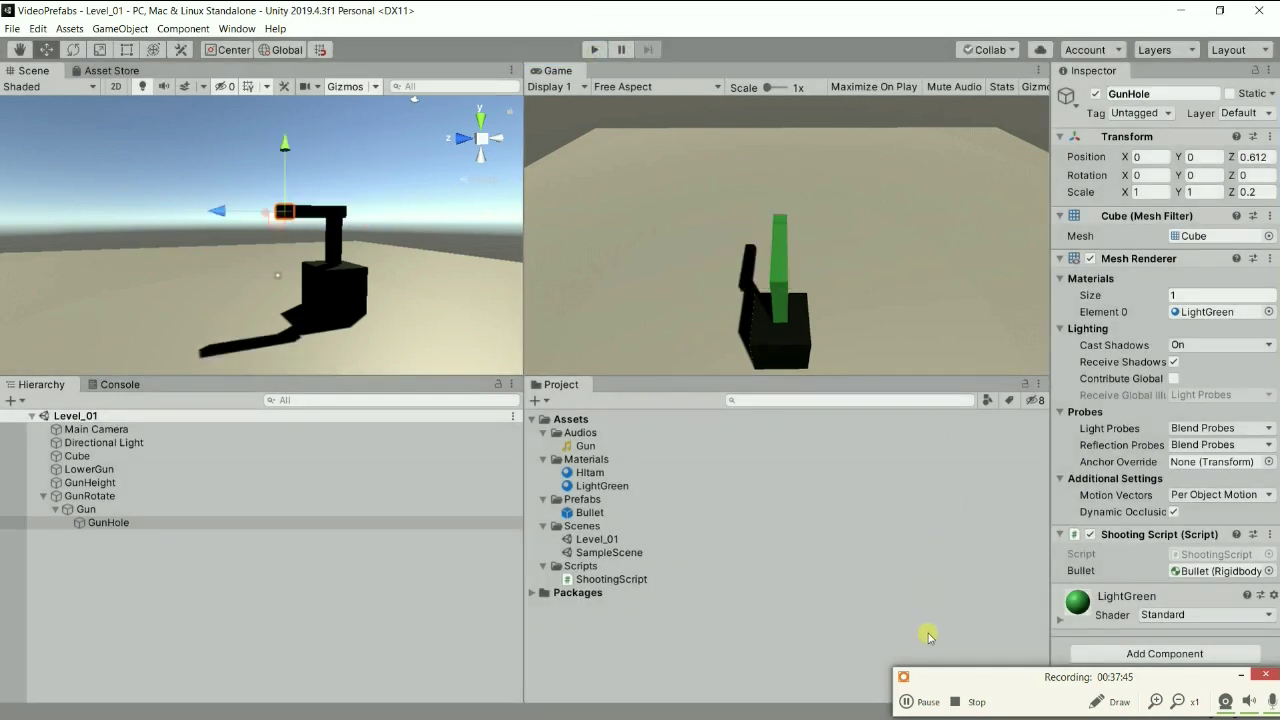